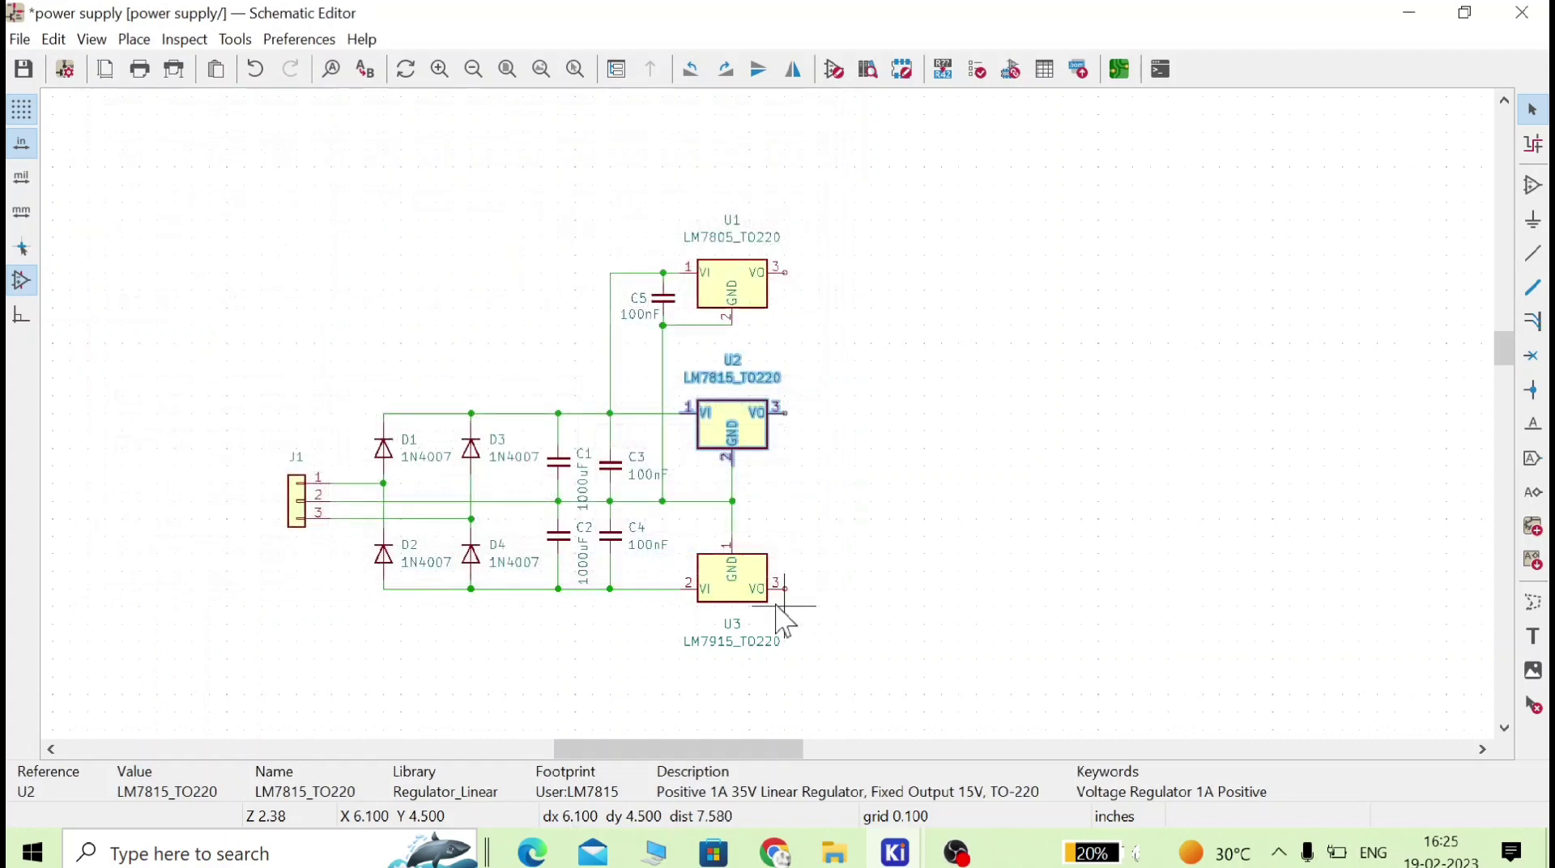
- View the symbol properties of the LM7915_TO220 regulator U3 and close them without changes
{"action": "double_click", "coordinate": [749, 603]}
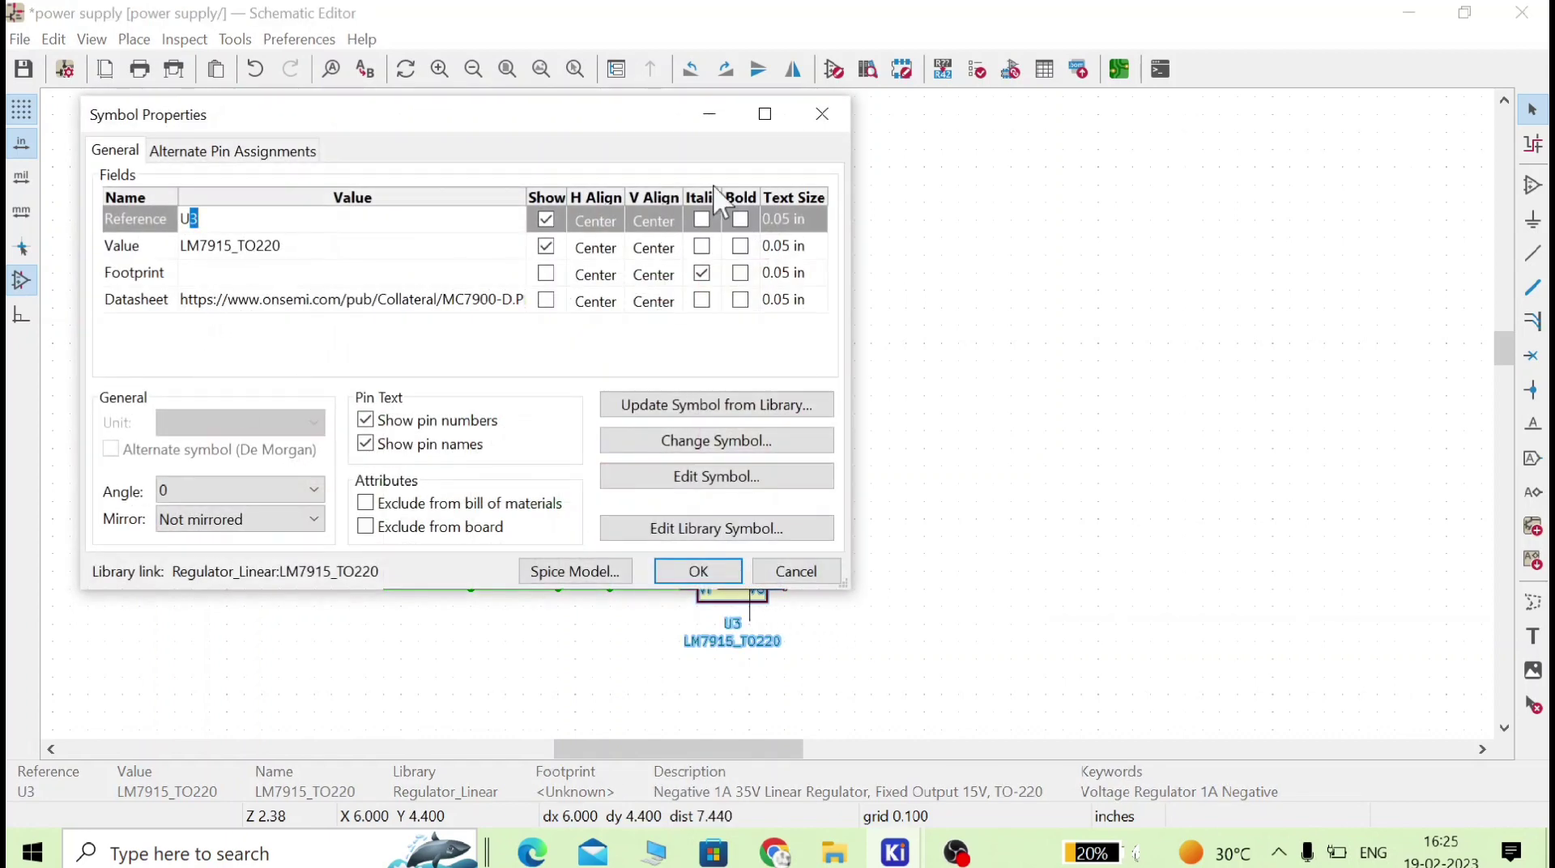
{"action": "left_click", "coordinate": [822, 114]}
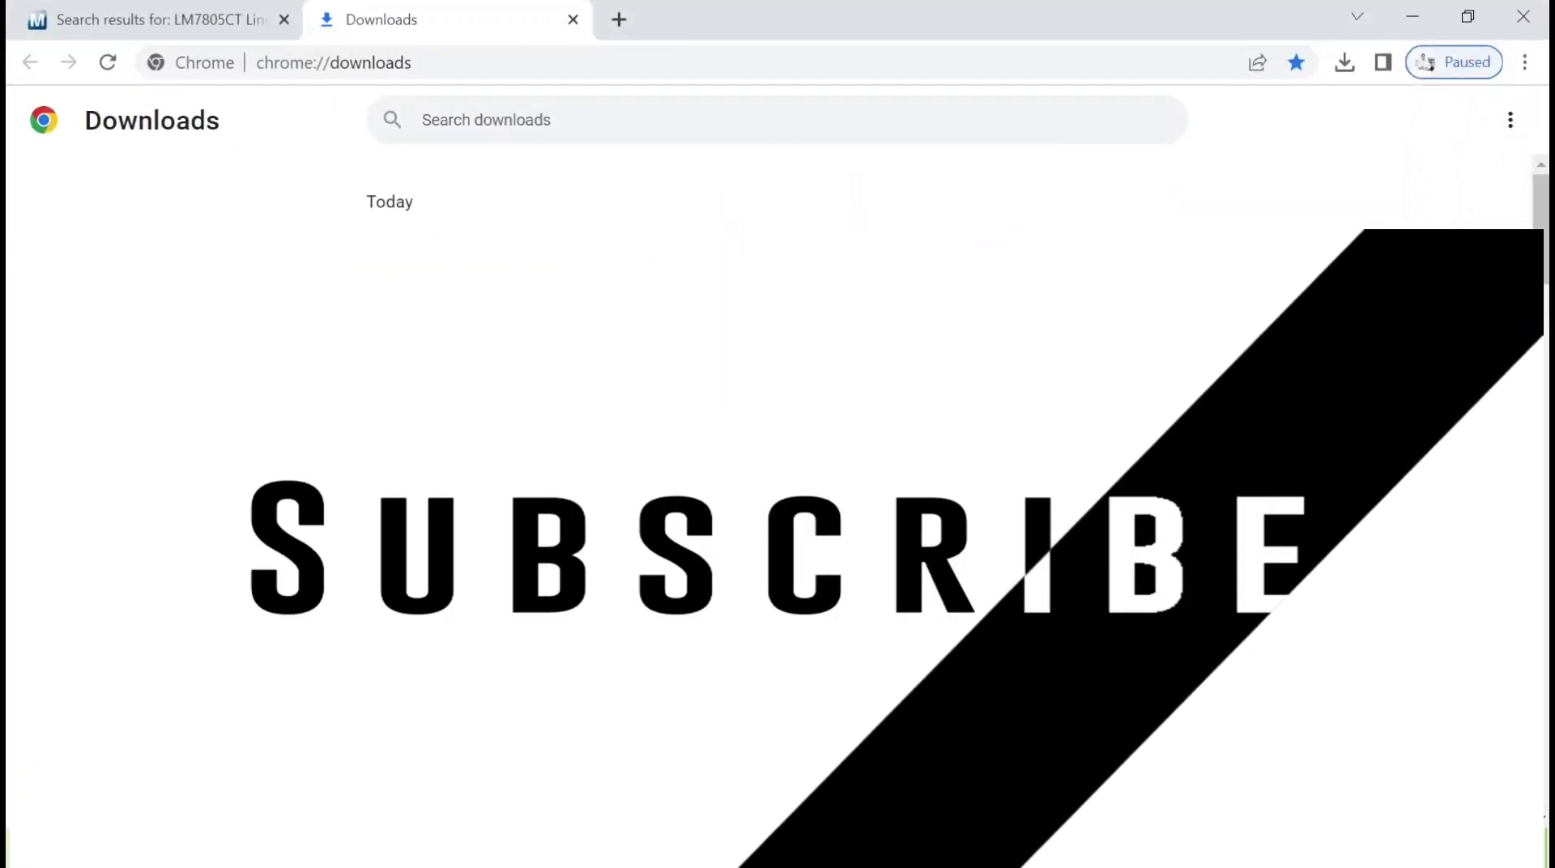
- Switch to Chrome, close the Downloads page and the old part preview, and load mouser.in
{"action": "left_click", "coordinate": [572, 20]}
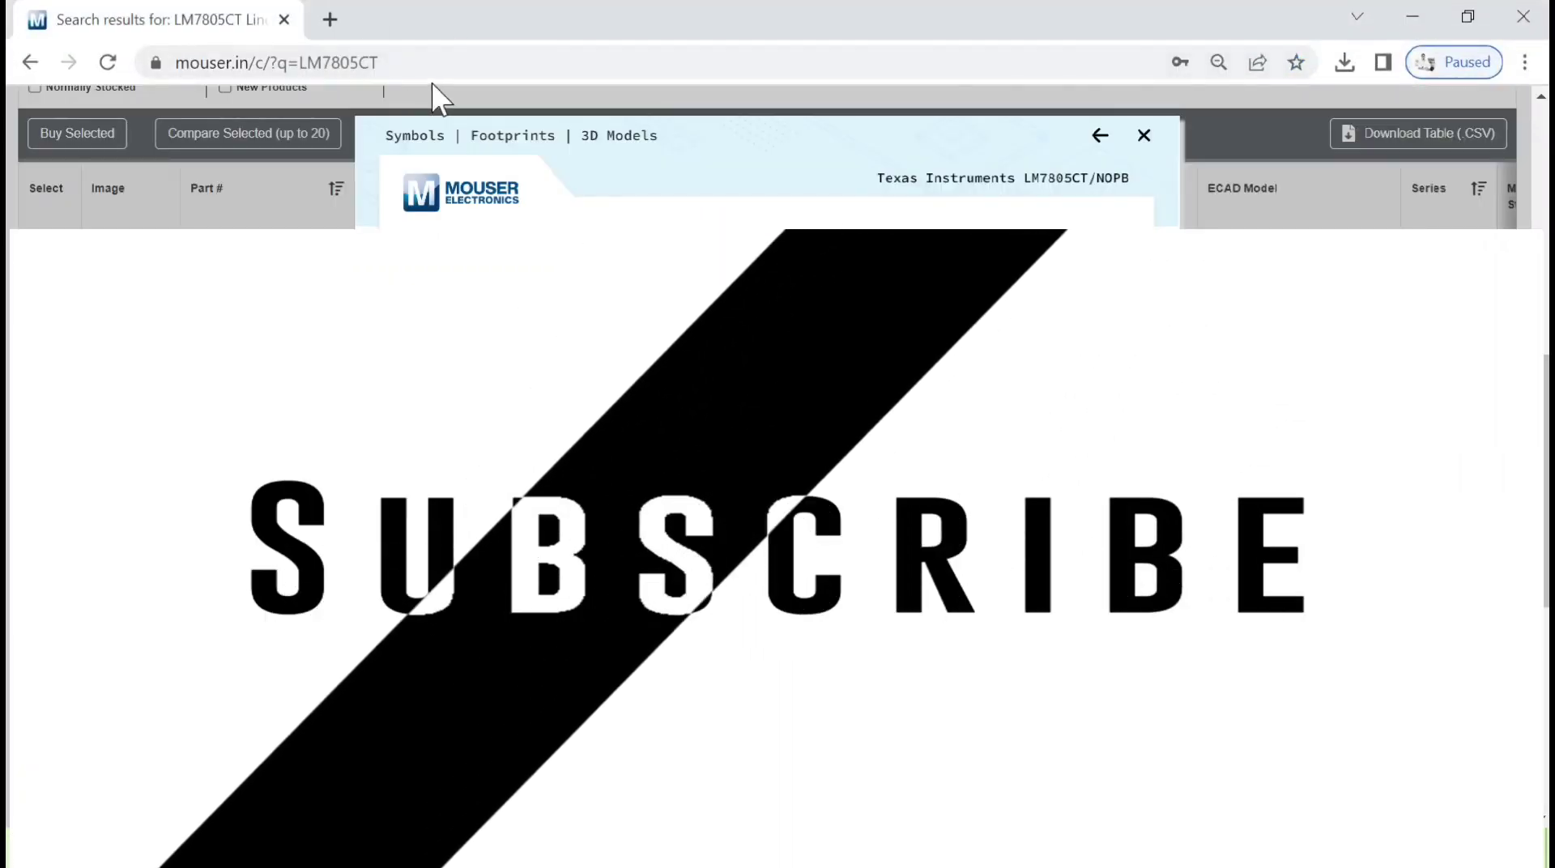
{"action": "left_click", "coordinate": [1143, 135]}
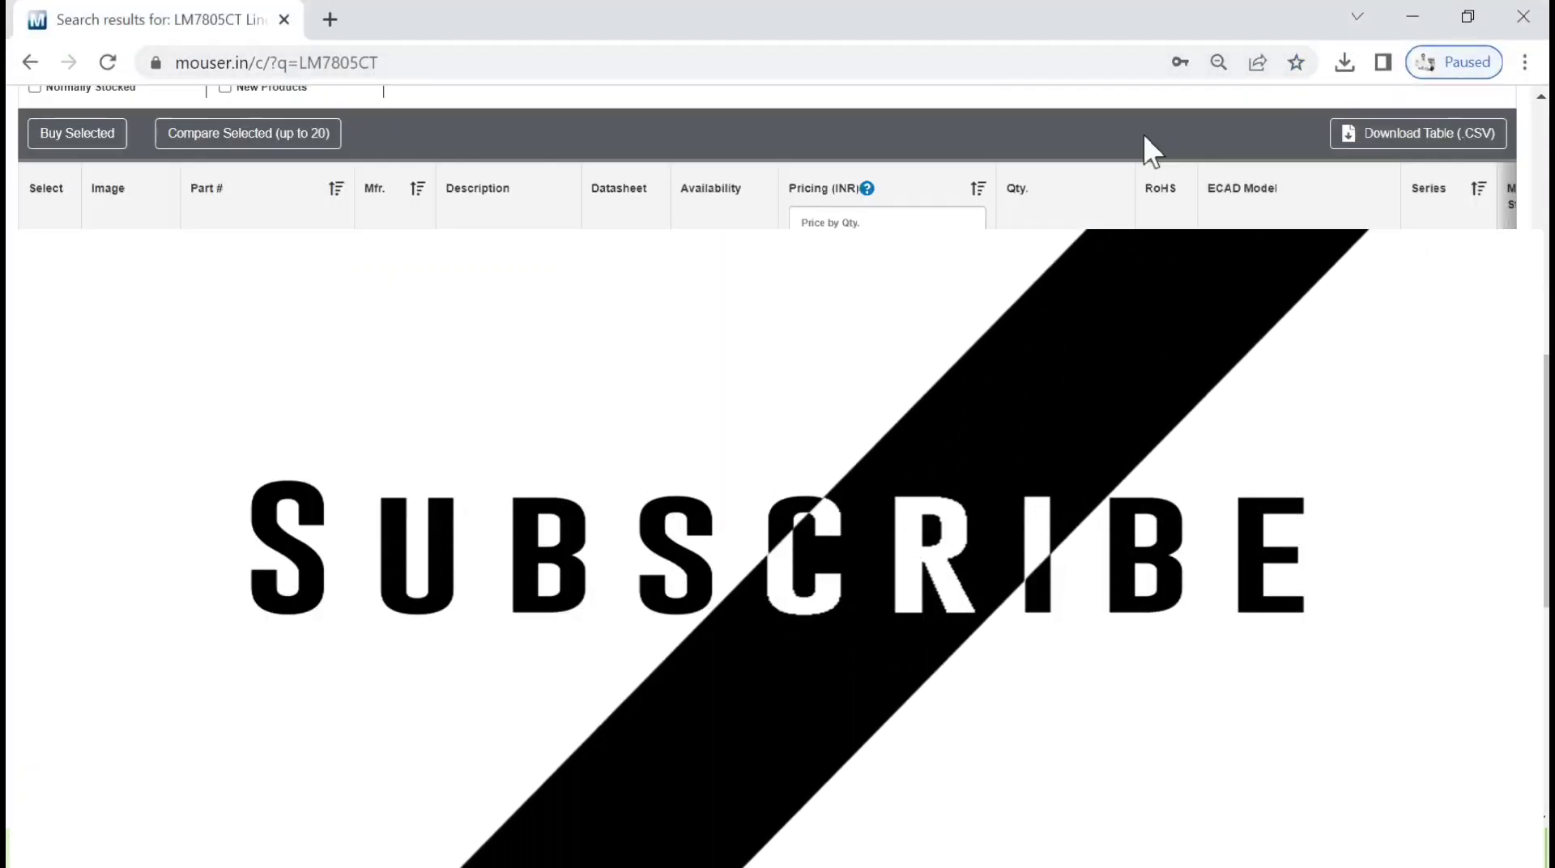
{"action": "left_click", "coordinate": [717, 63]}
{"action": "type", "text": "mou"}
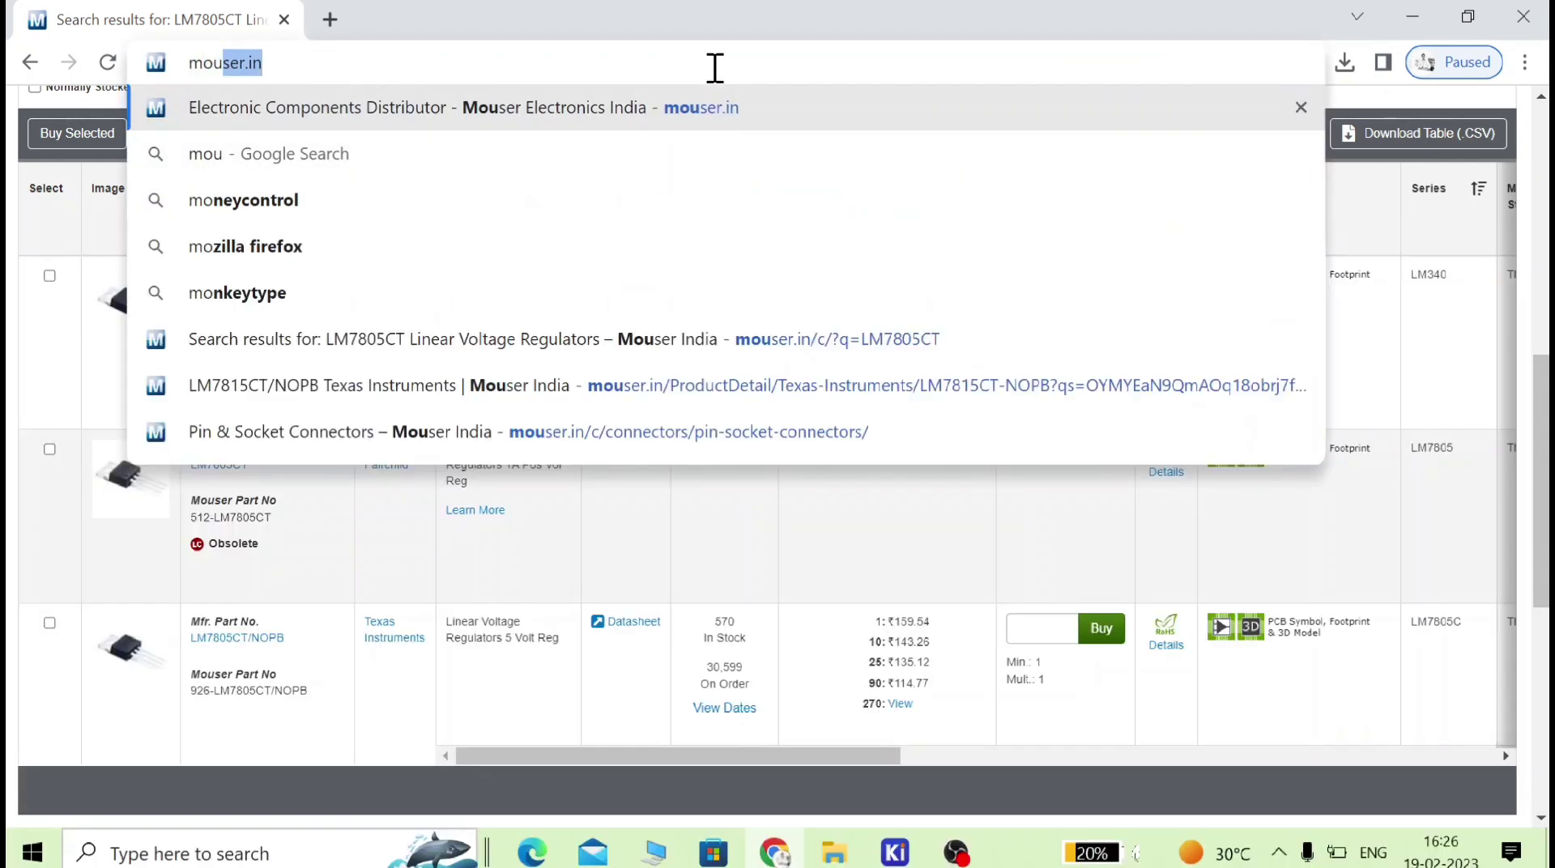
{"action": "type", "text": "ser.in"}
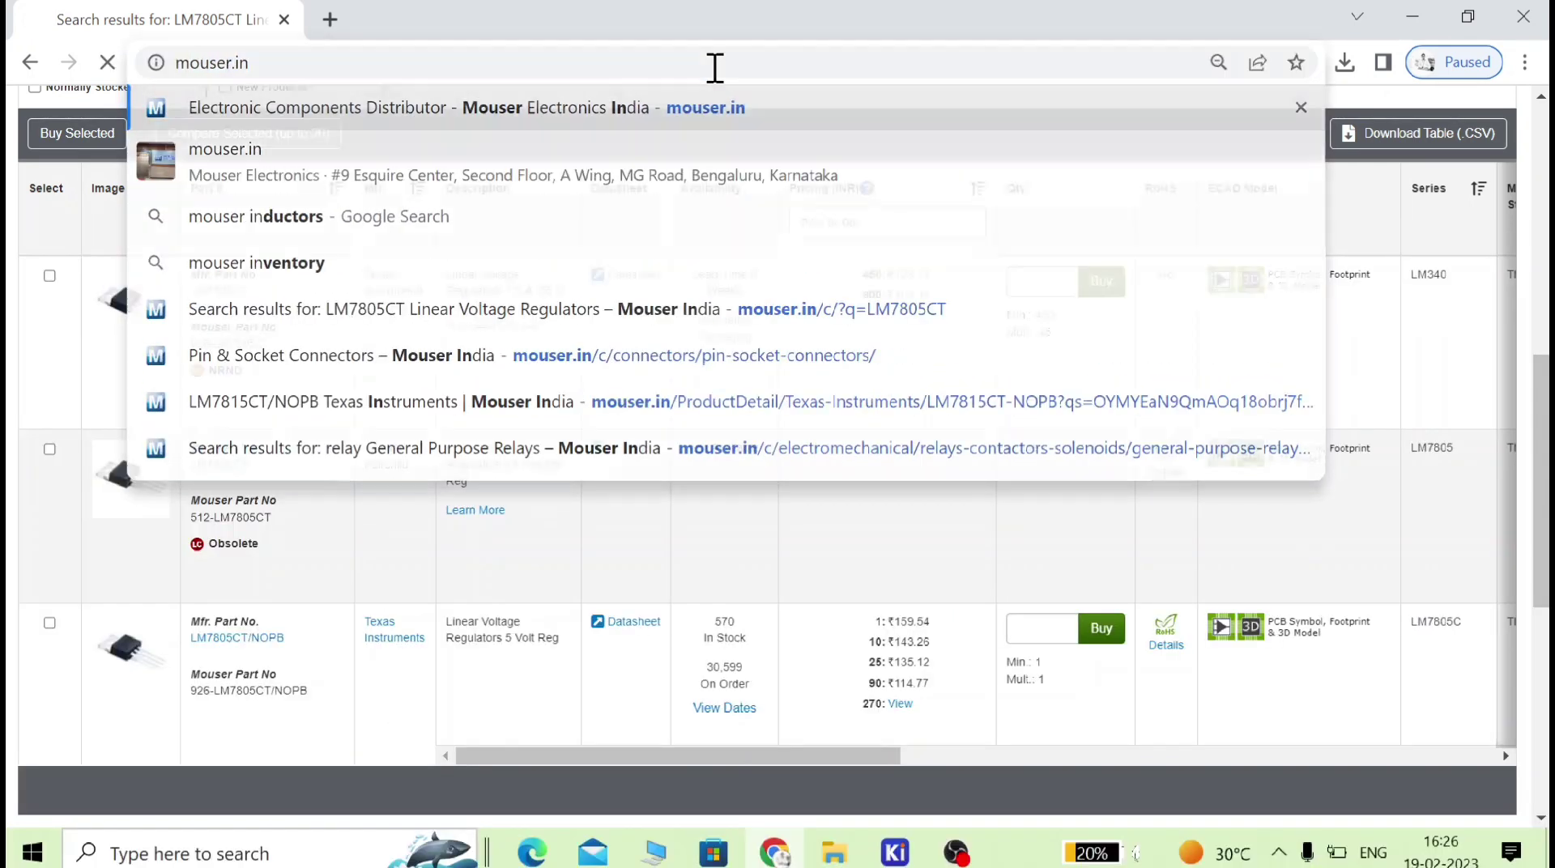
{"action": "key", "text": "Return"}
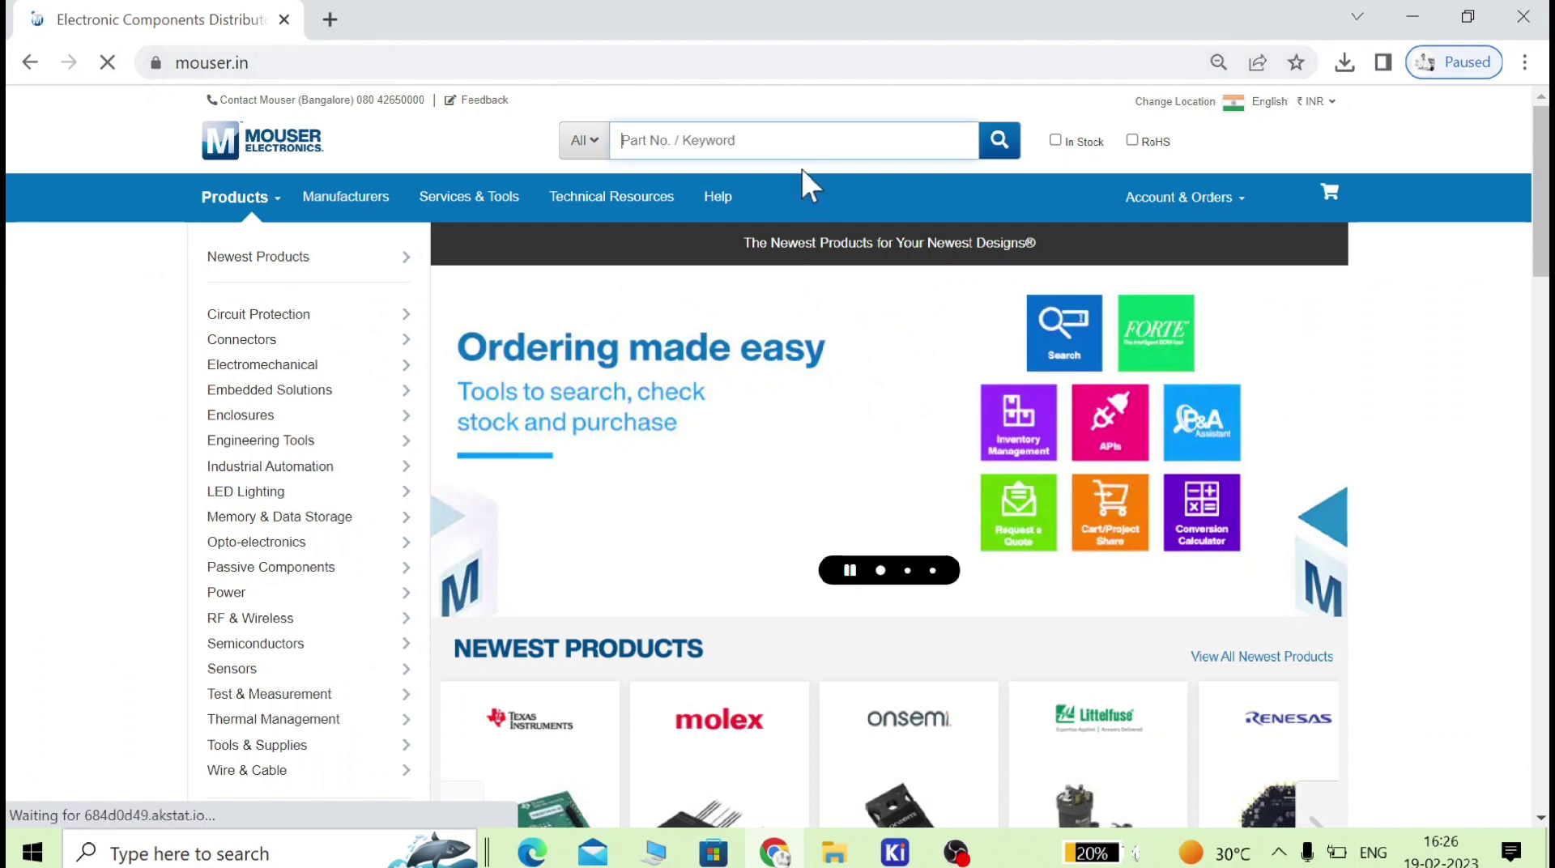
- Search Mouser for lm7805 and choose the suggested LM7805CT product
{"action": "left_click", "coordinate": [804, 141]}
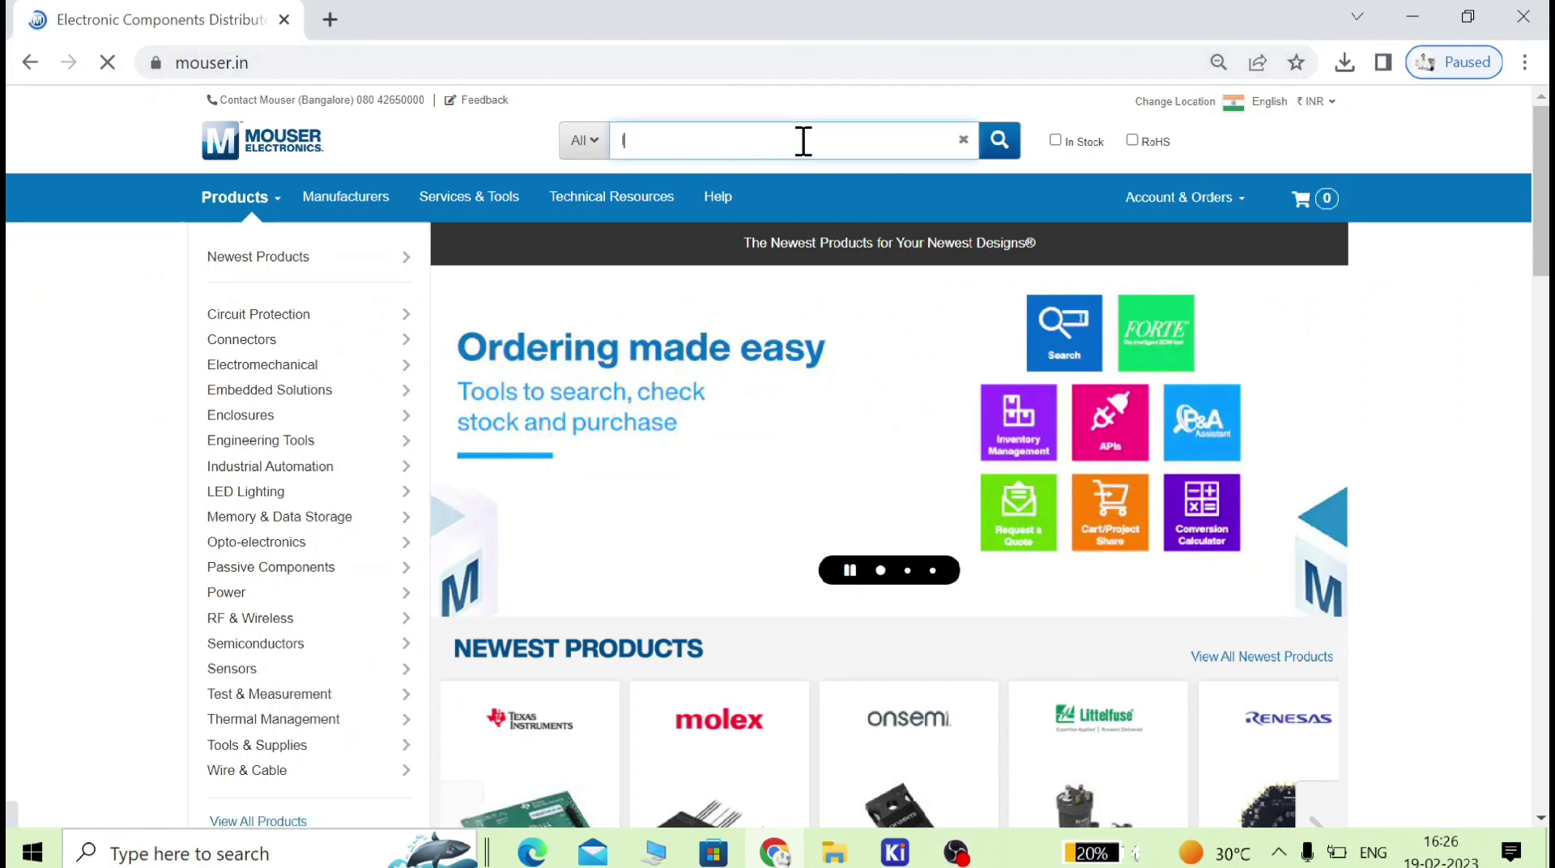
{"action": "type", "text": "lm7805"}
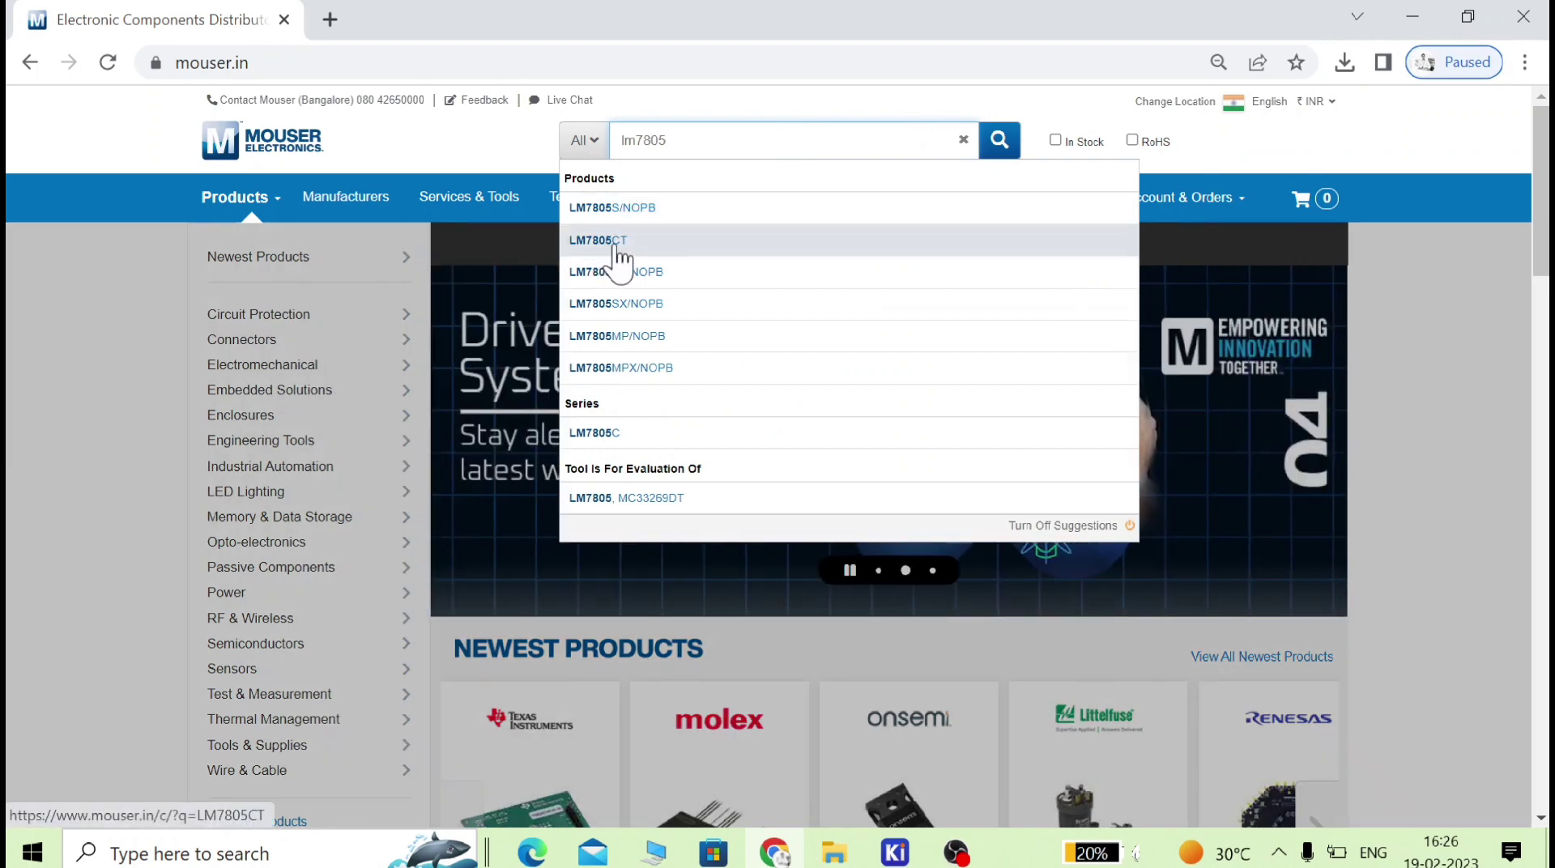
{"action": "left_click", "coordinate": [615, 243]}
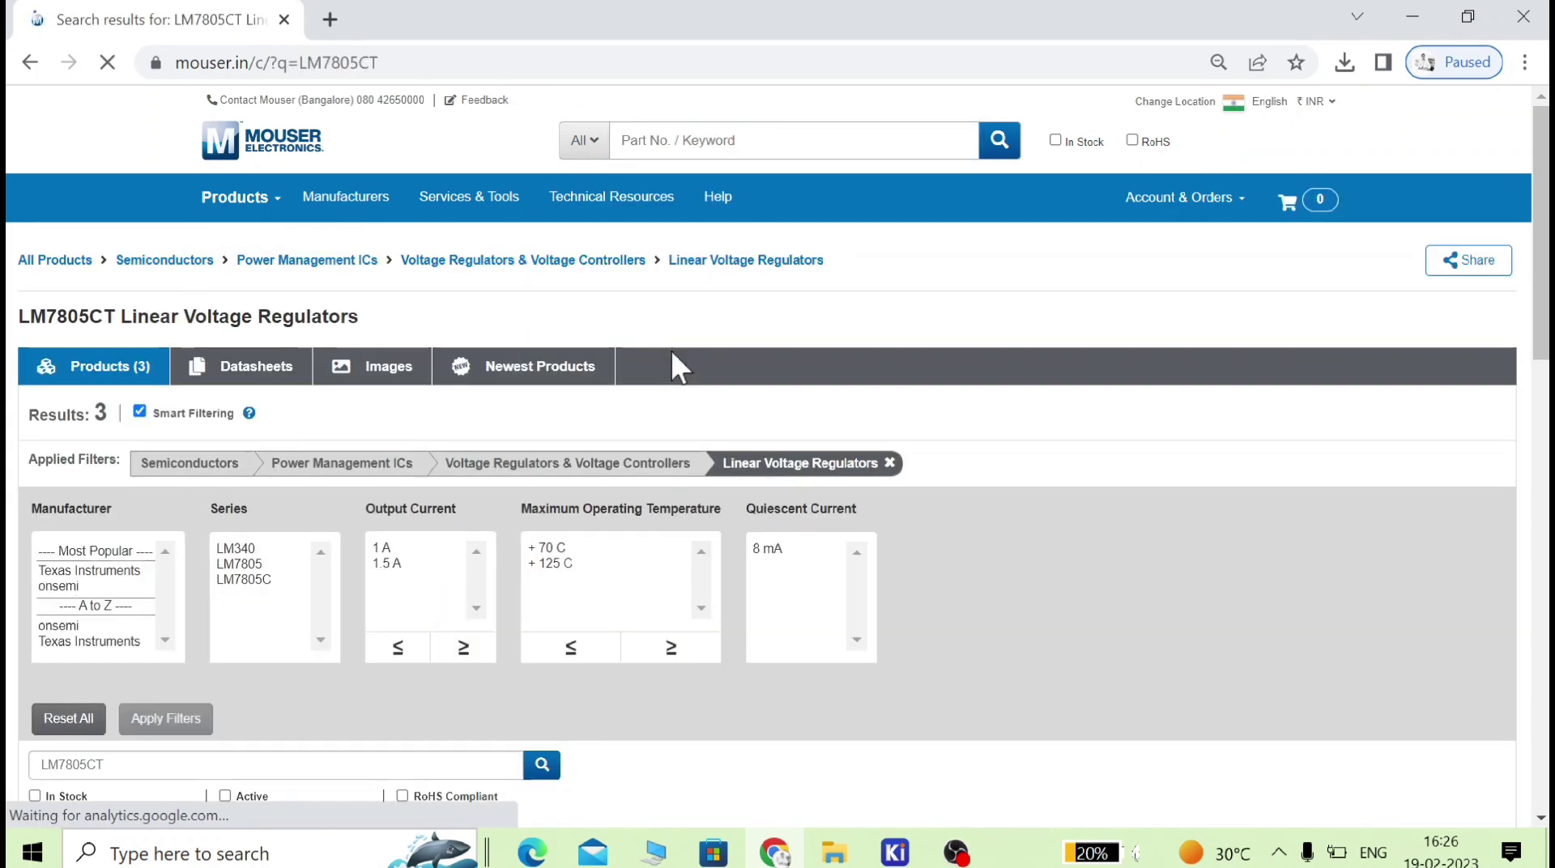
- Open the ECAD model of the Texas Instruments LM7805CT/NOPB, rotate its 3D preview, and download the CAD models with STEP as 3D format
{"action": "scroll", "coordinate": [545, 572], "scroll_direction": "down", "scroll_amount": 10}
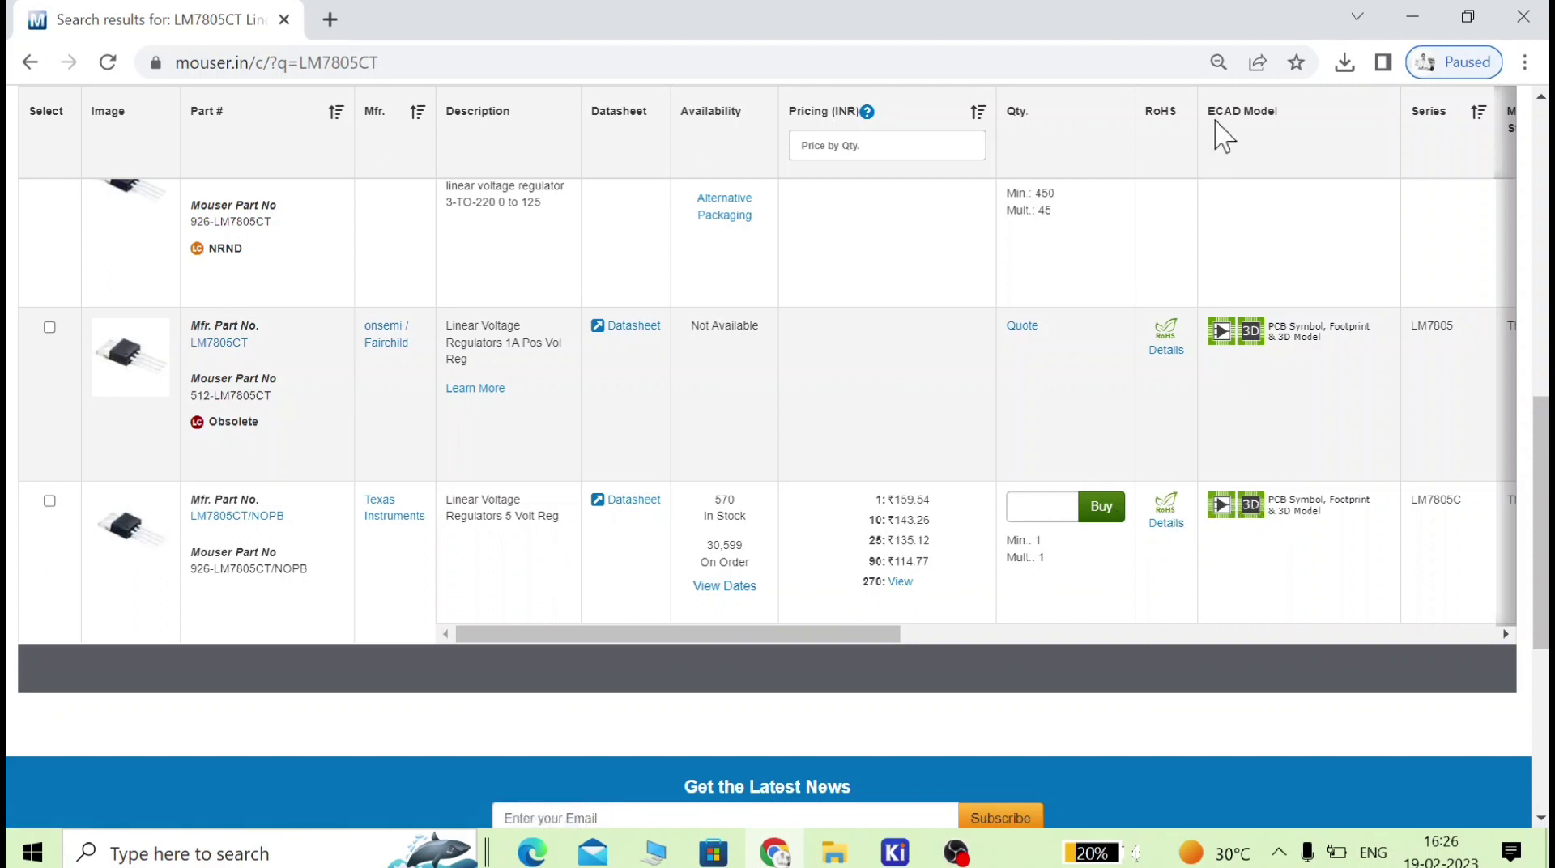
{"action": "left_click", "coordinate": [1253, 506]}
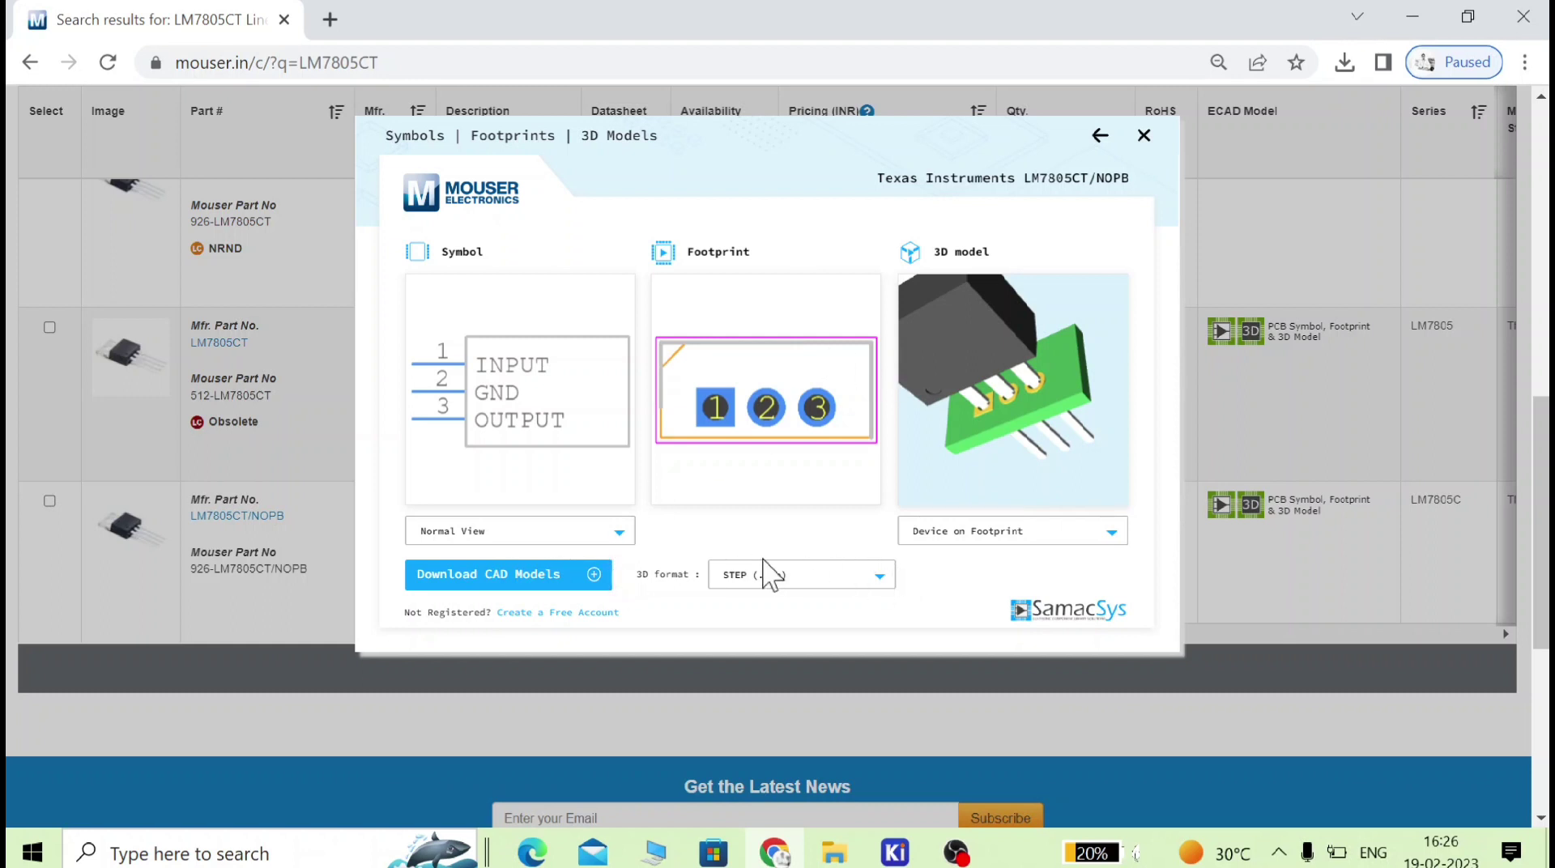
{"action": "left_click_drag", "start_coordinate": [928, 412], "coordinate": [975, 350]}
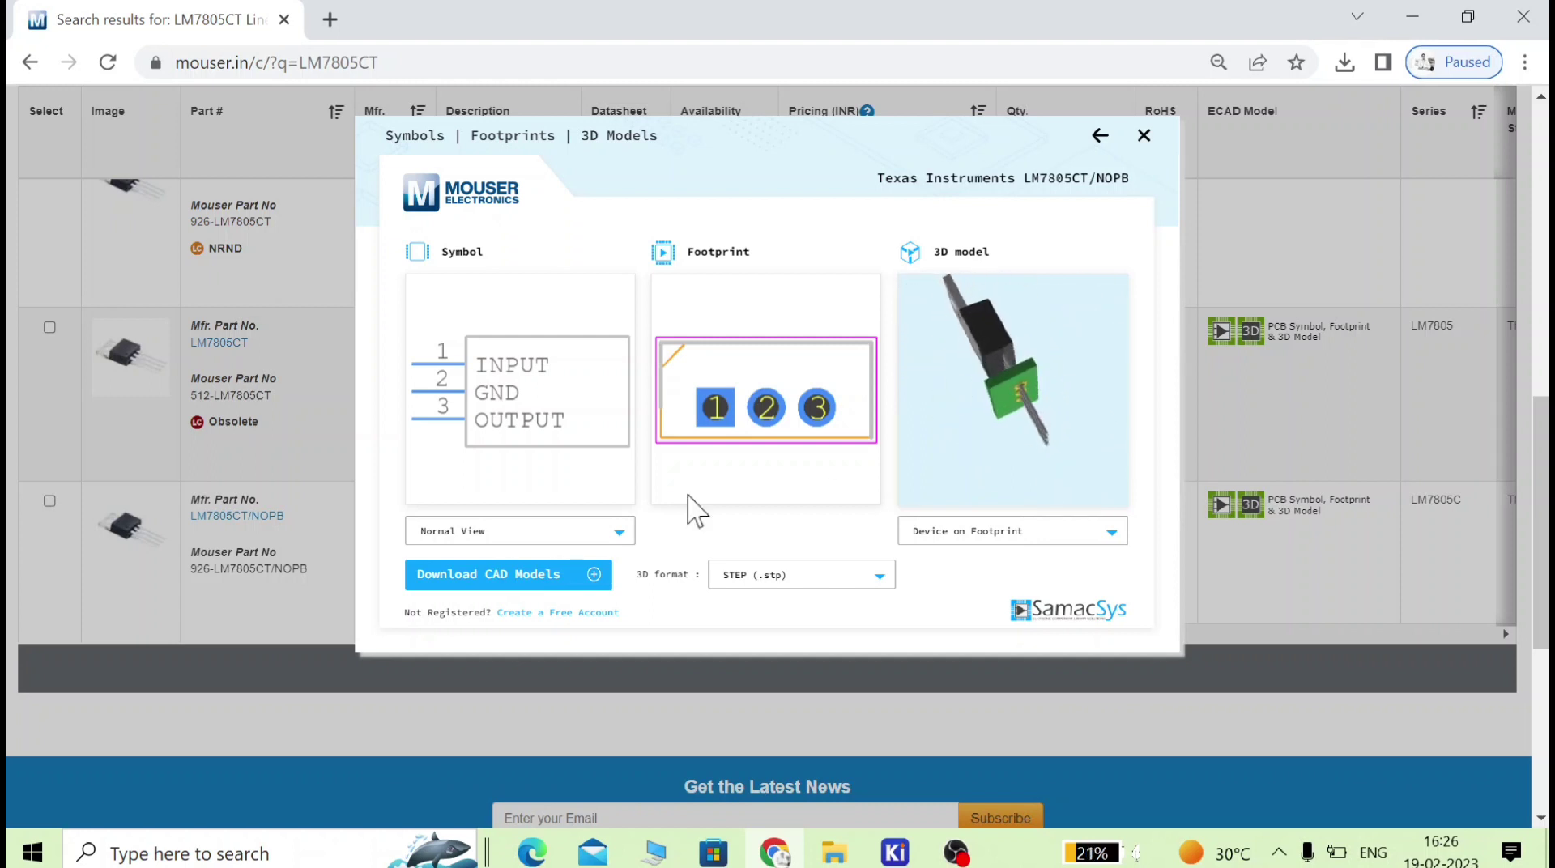
{"action": "left_click", "coordinate": [512, 580]}
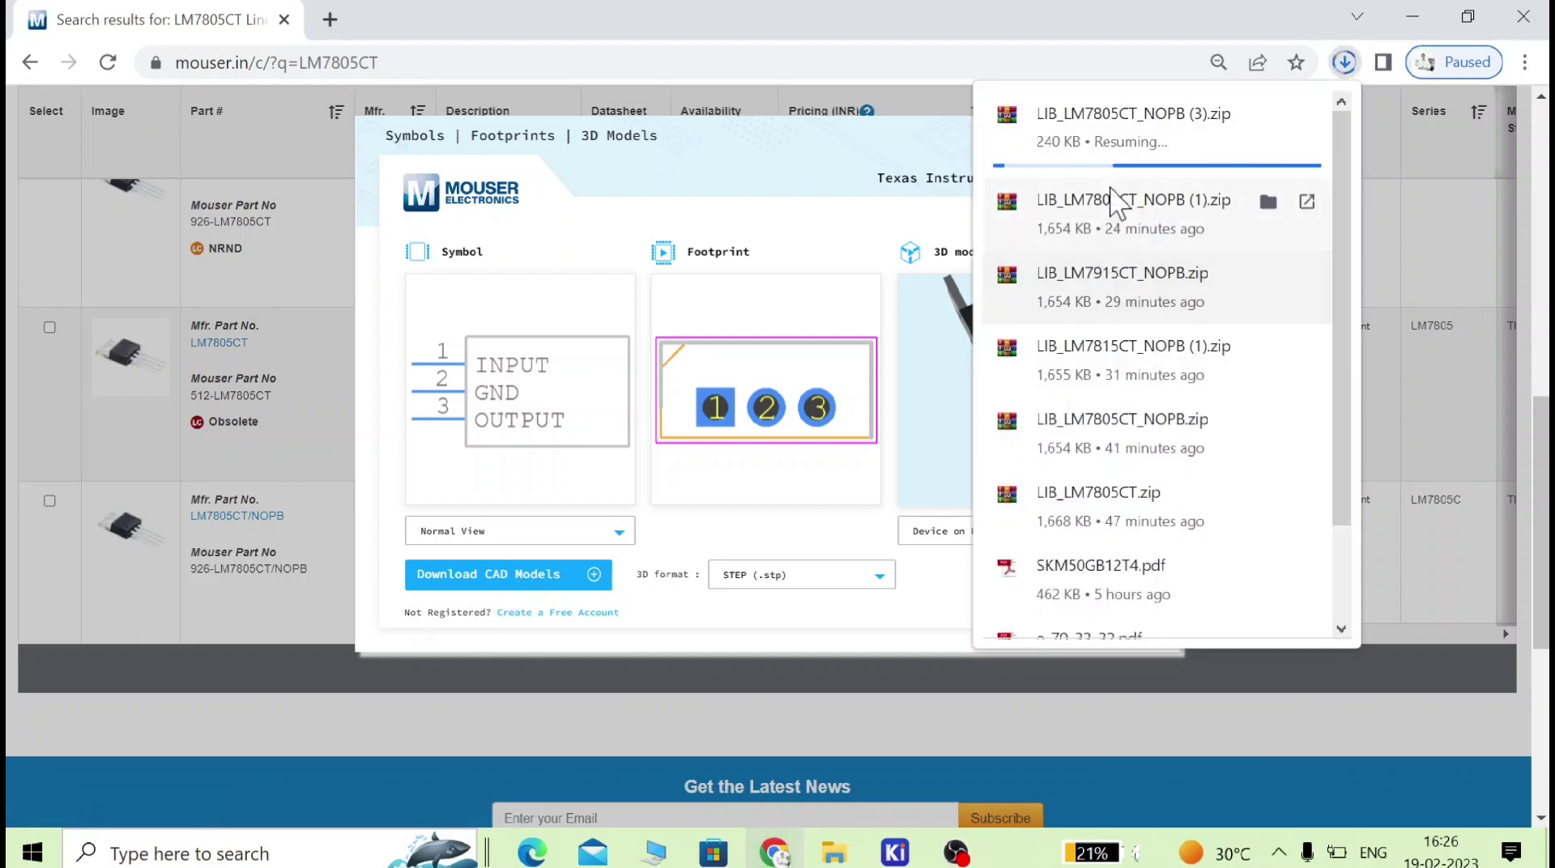
- Open and close the downloaded archive LIB_LM7805CT_NOPB (3).zip, and show it in its folder from Chrome's download list
{"action": "left_click", "coordinate": [1234, 134]}
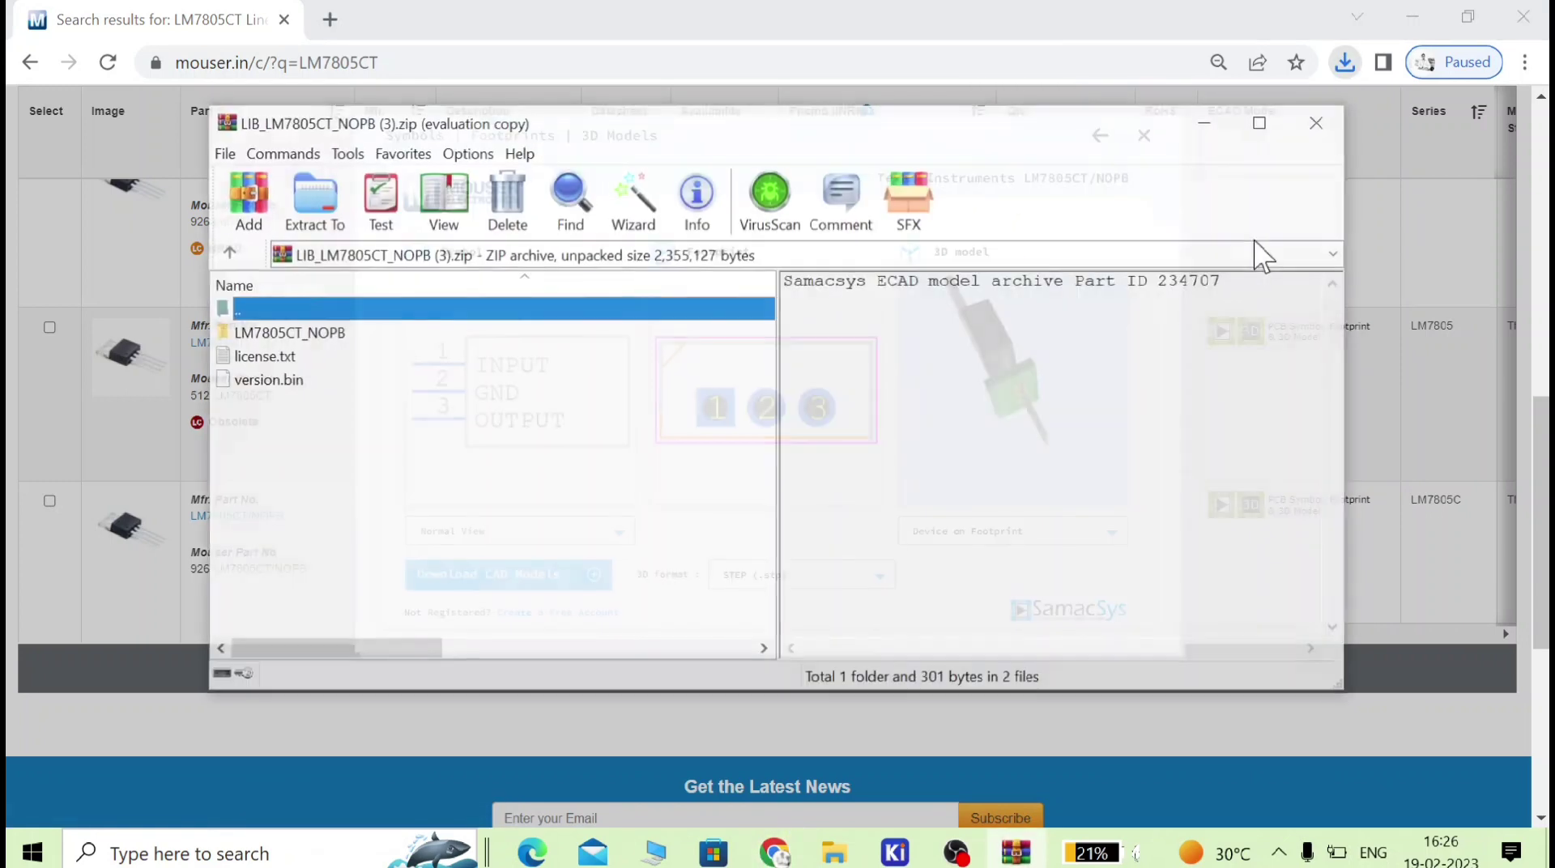
{"action": "left_click", "coordinate": [1319, 122]}
{"action": "left_click", "coordinate": [1525, 62]}
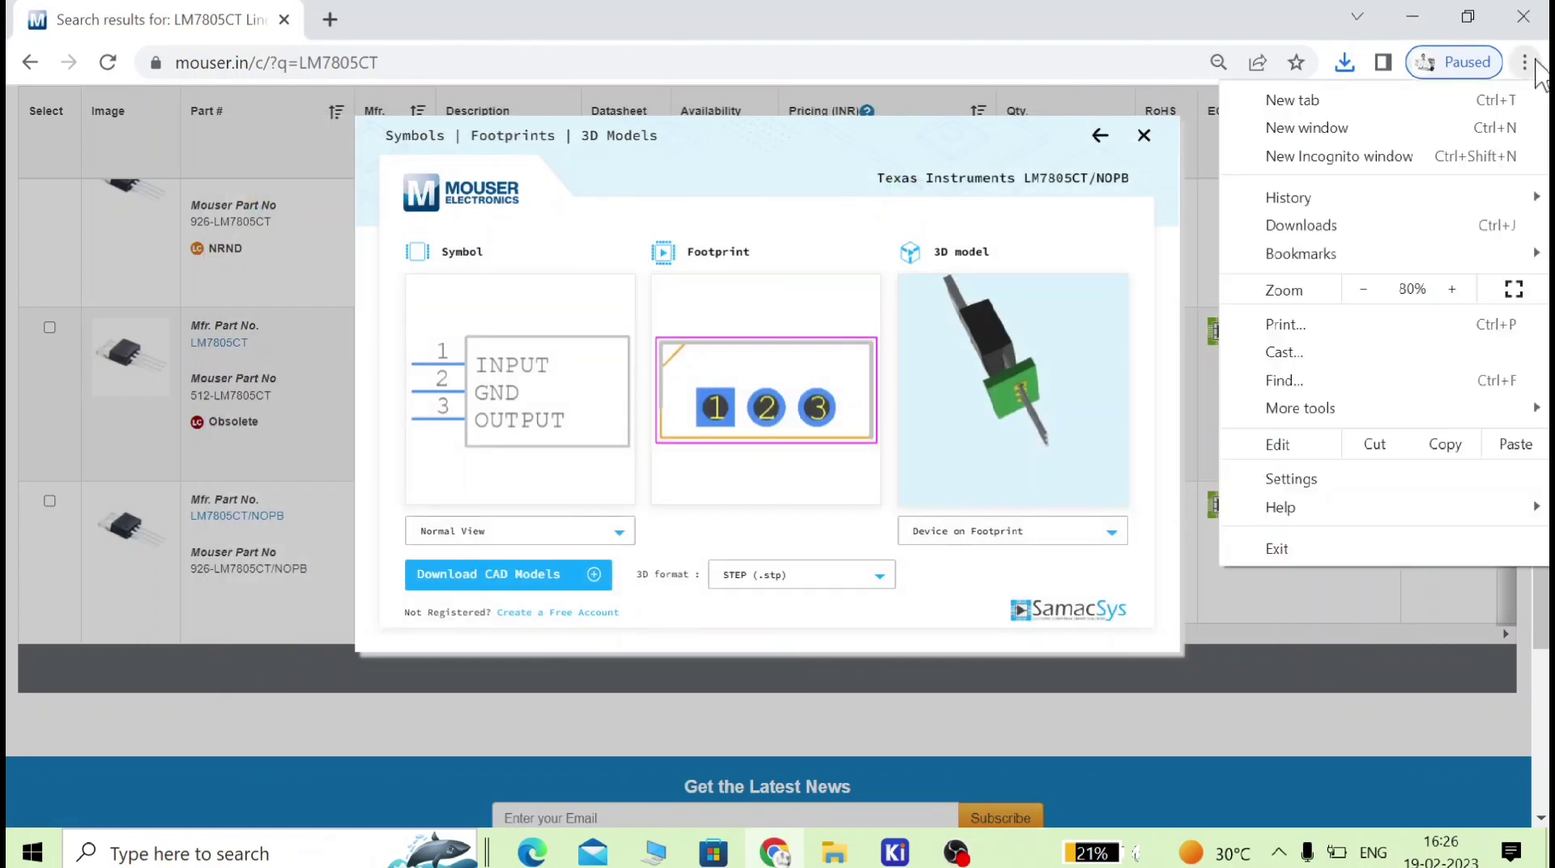
{"action": "left_click", "coordinate": [1348, 233]}
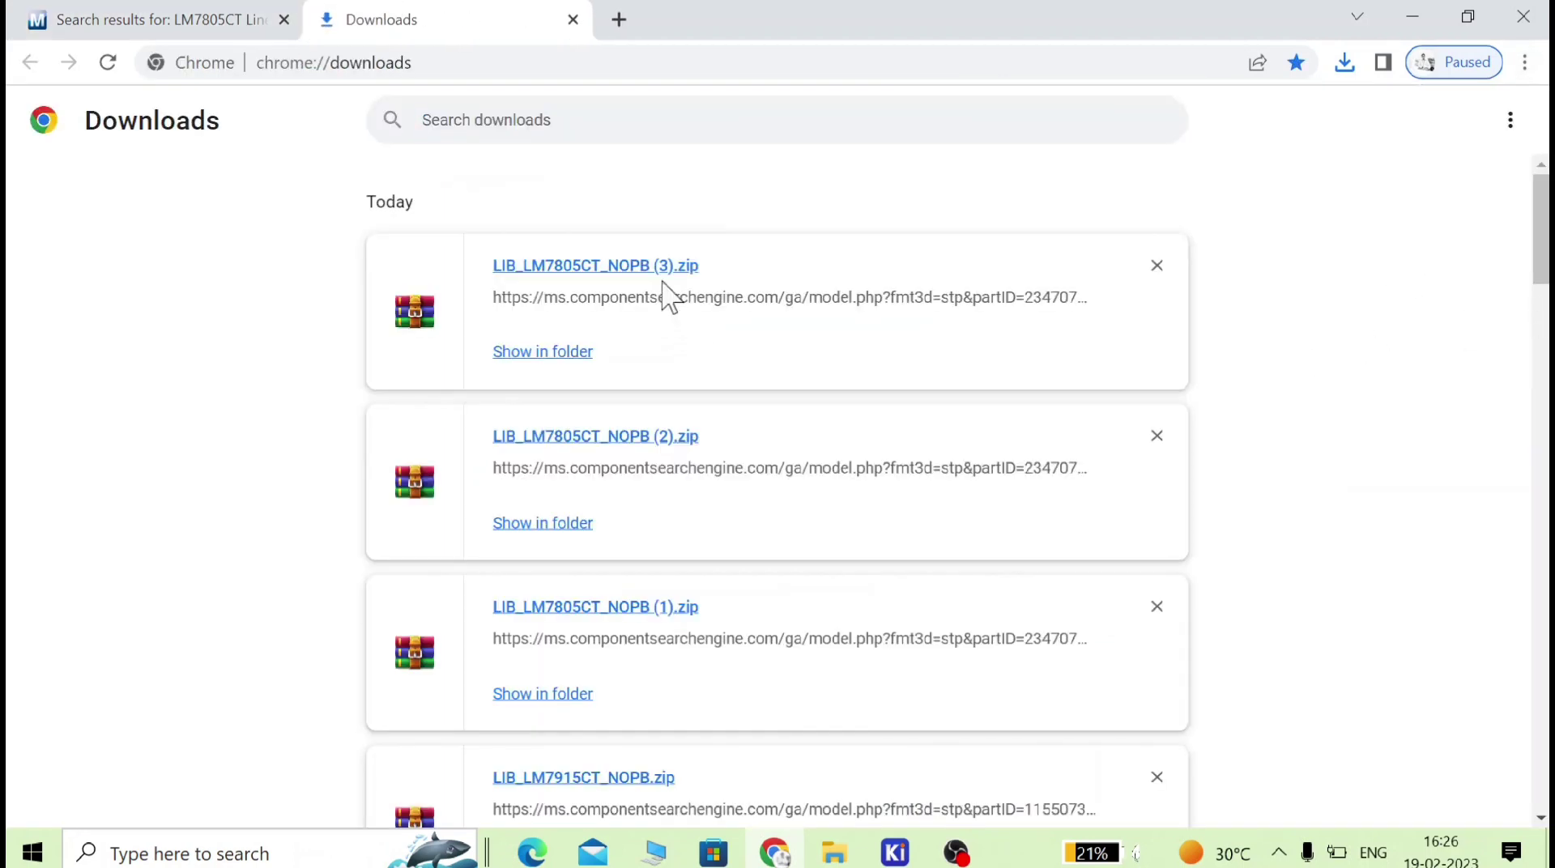
{"action": "left_click", "coordinate": [543, 352]}
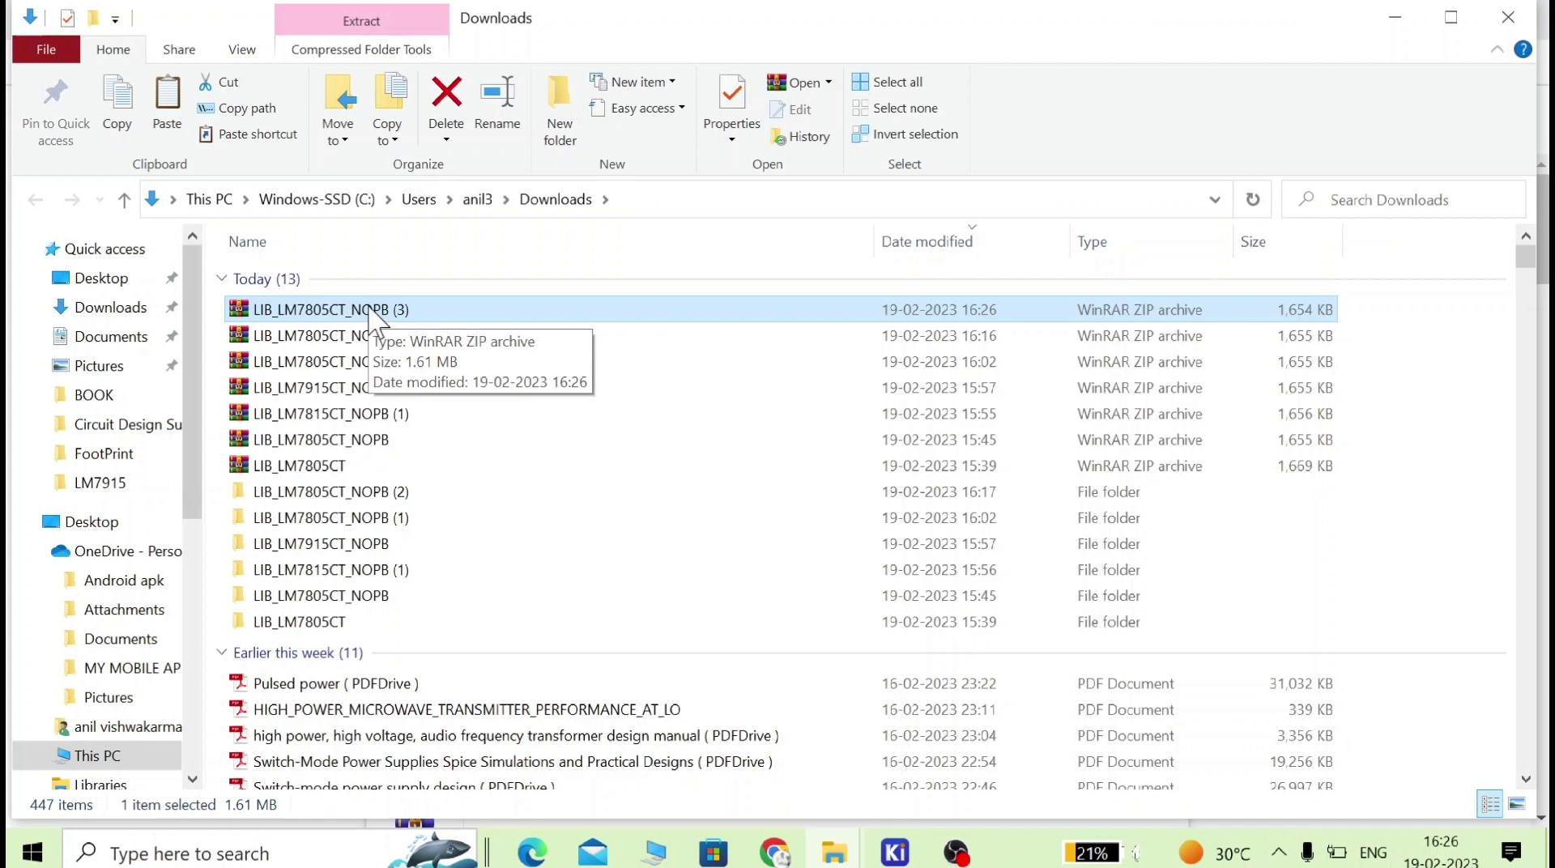
{"action": "key", "text": "F2"}
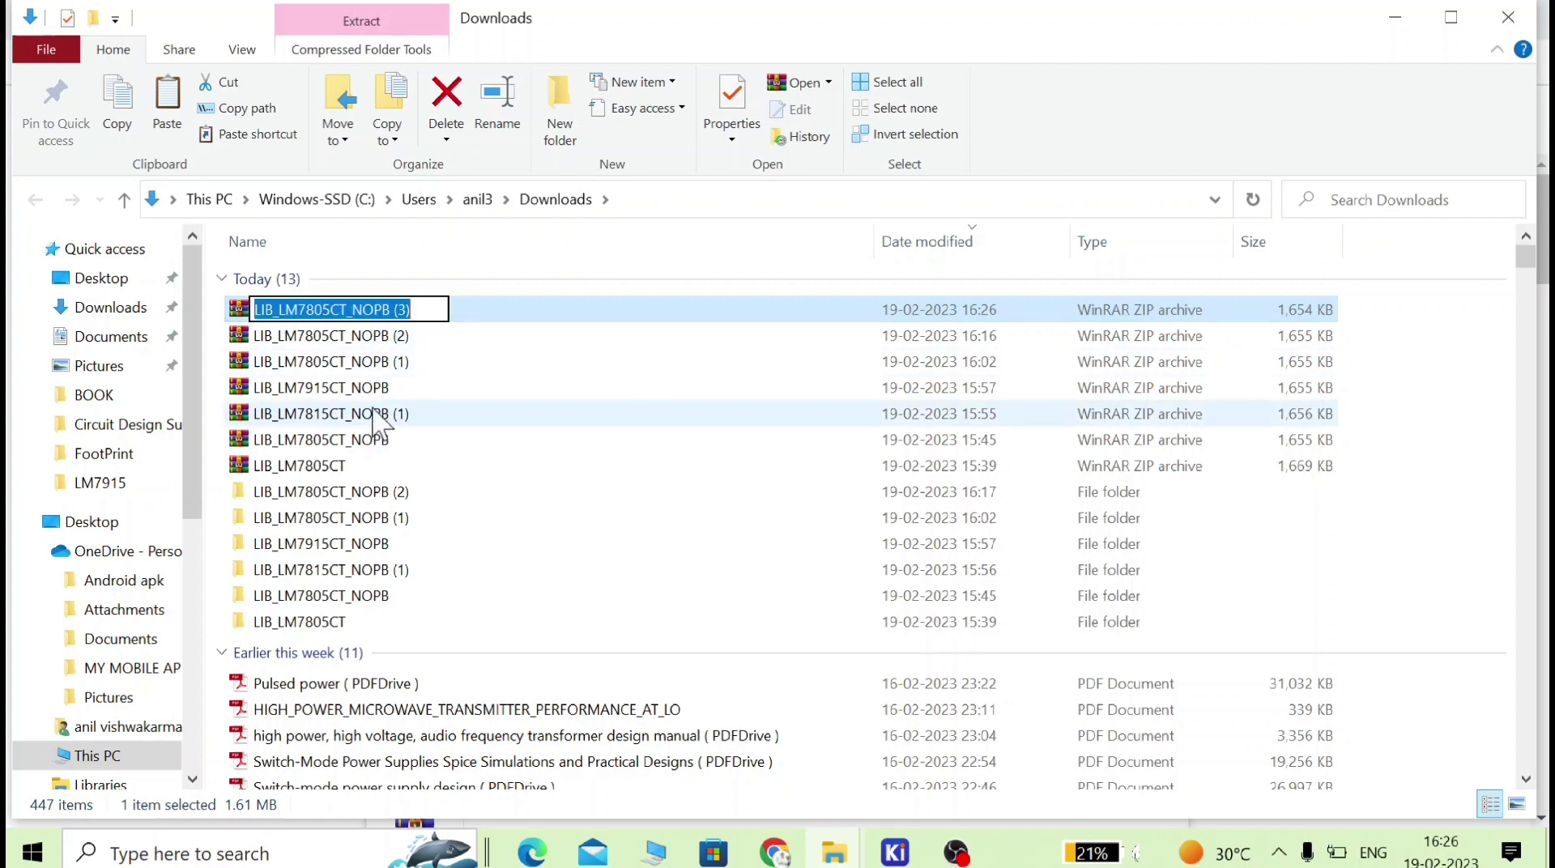
{"action": "left_click", "coordinate": [386, 335]}
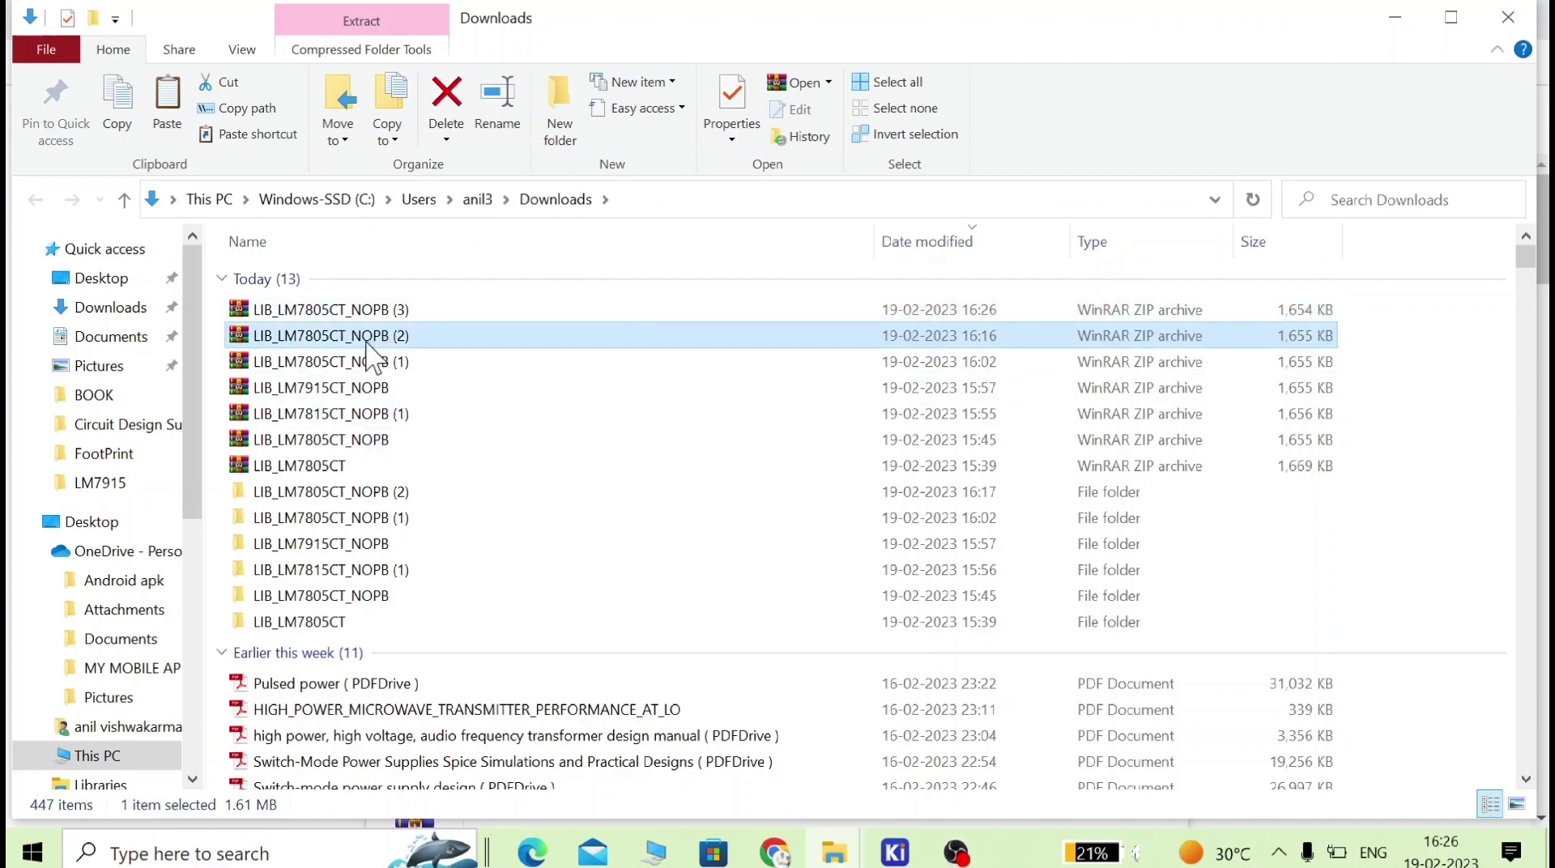
- Open the KiCad subfolder inside the extracted LIB_LM7805CT_NOPB (2) folder and copy all four files
{"action": "double_click", "coordinate": [351, 496]}
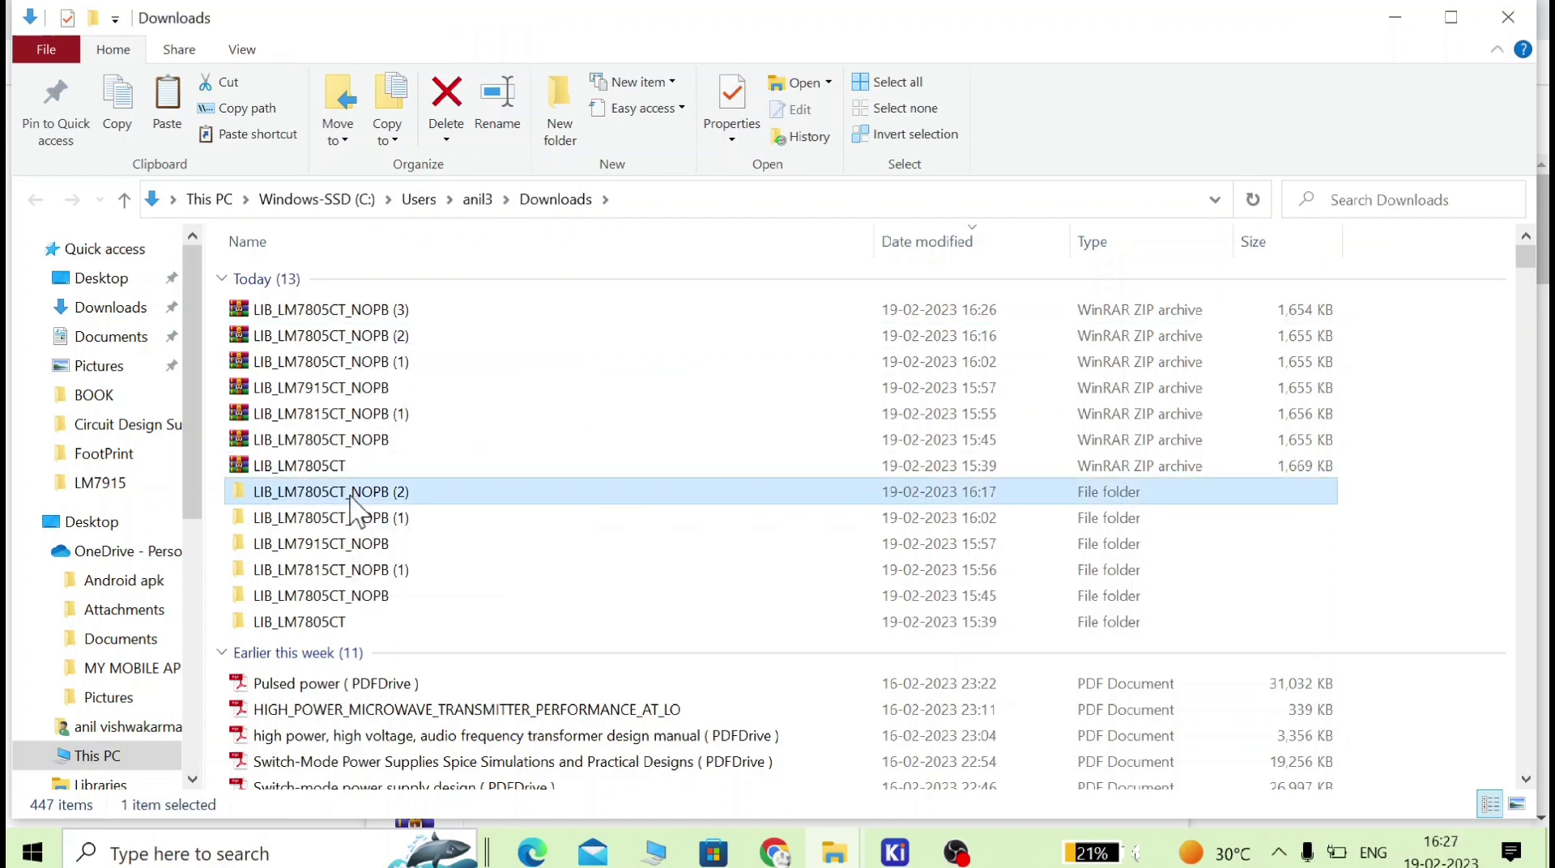
{"action": "double_click", "coordinate": [350, 279]}
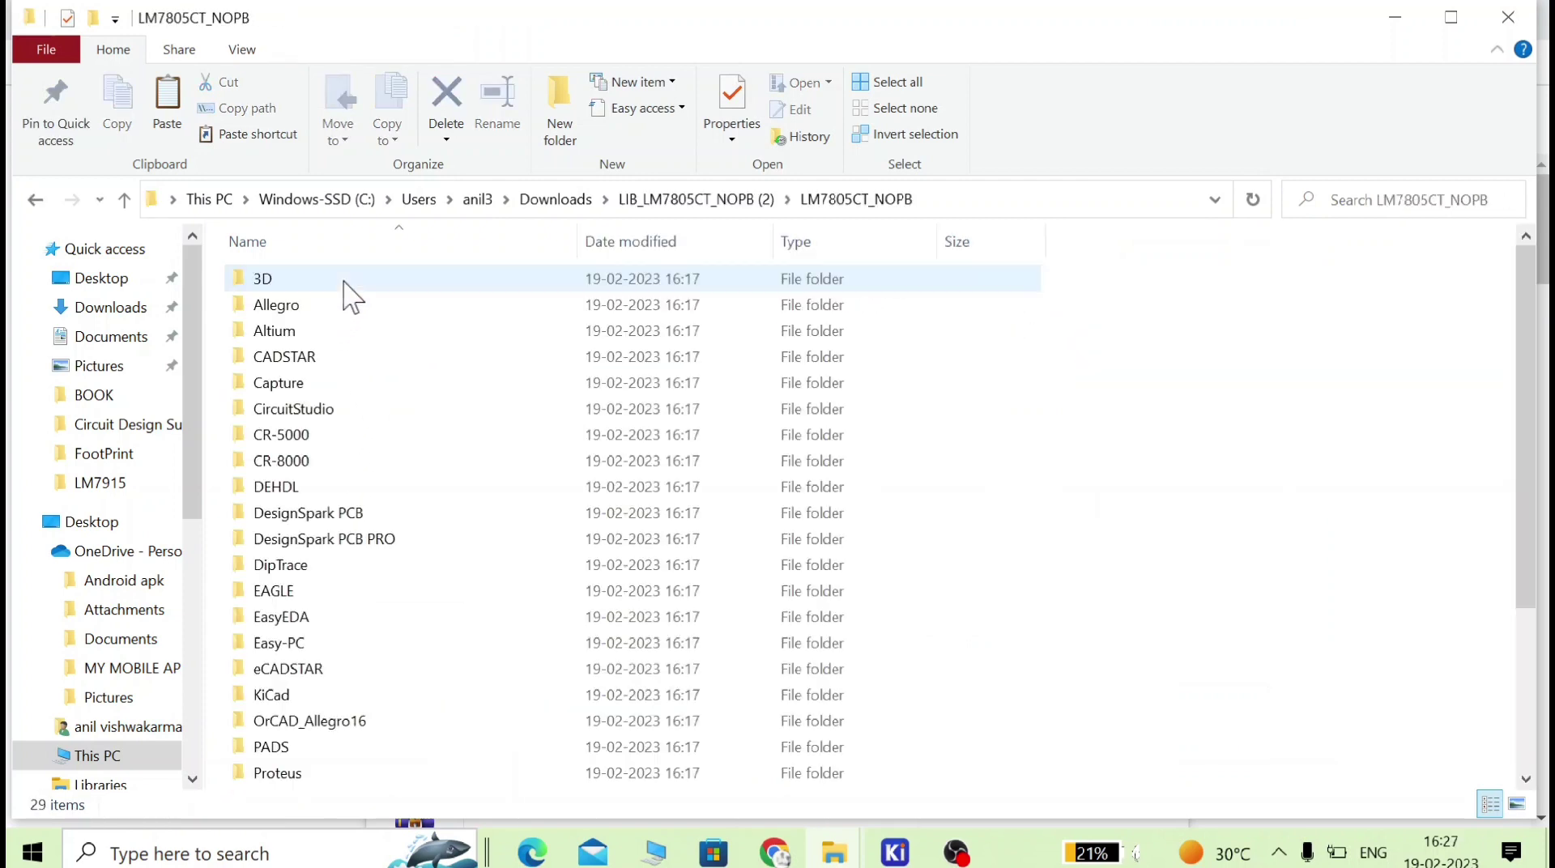
{"action": "double_click", "coordinate": [314, 698]}
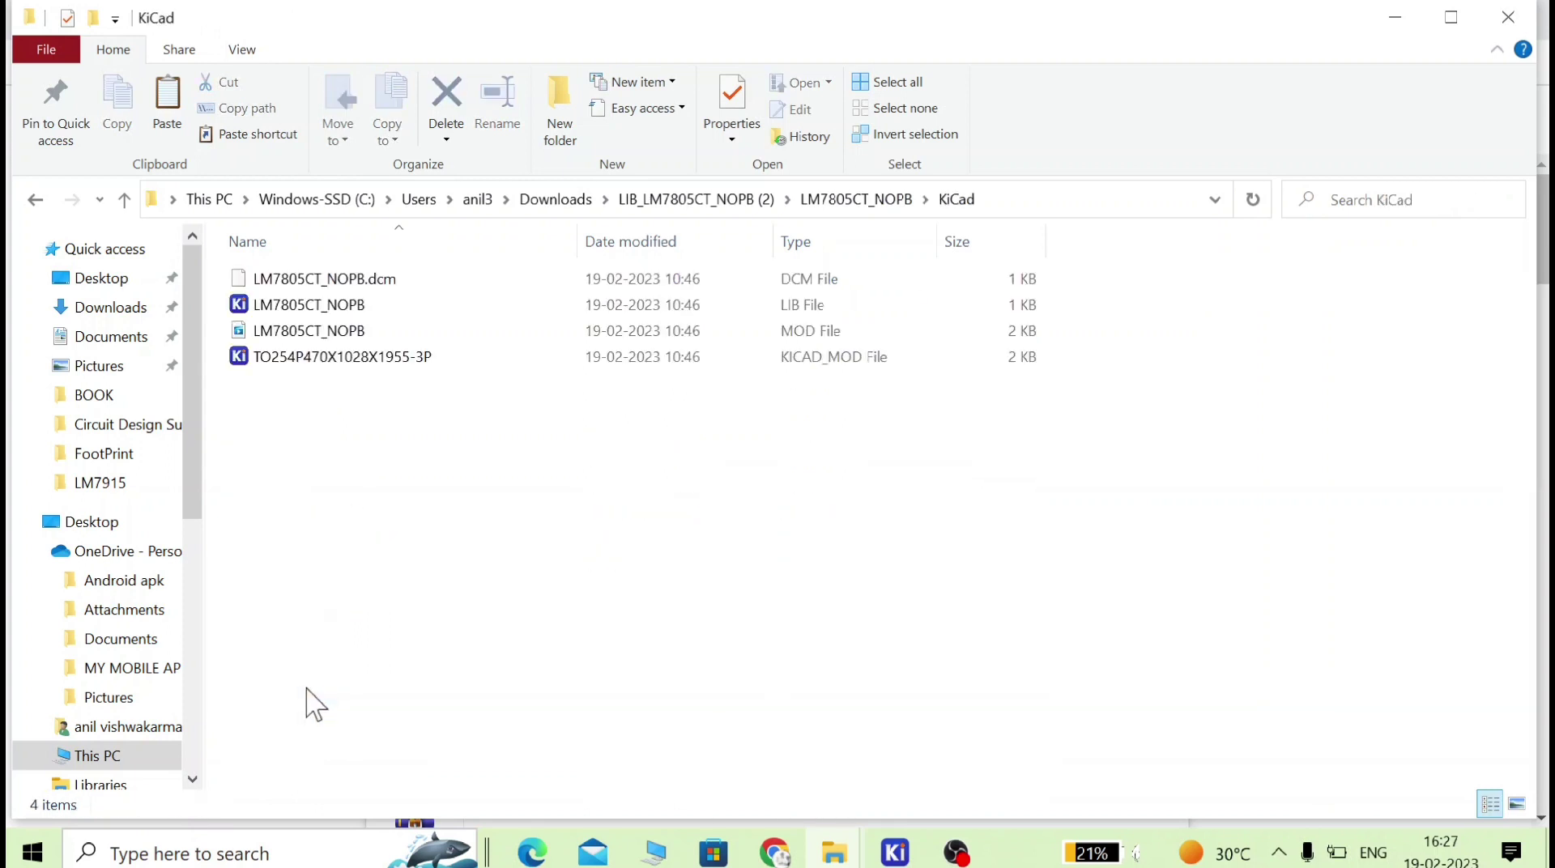
{"action": "left_click_drag", "start_coordinate": [373, 421], "coordinate": [378, 281]}
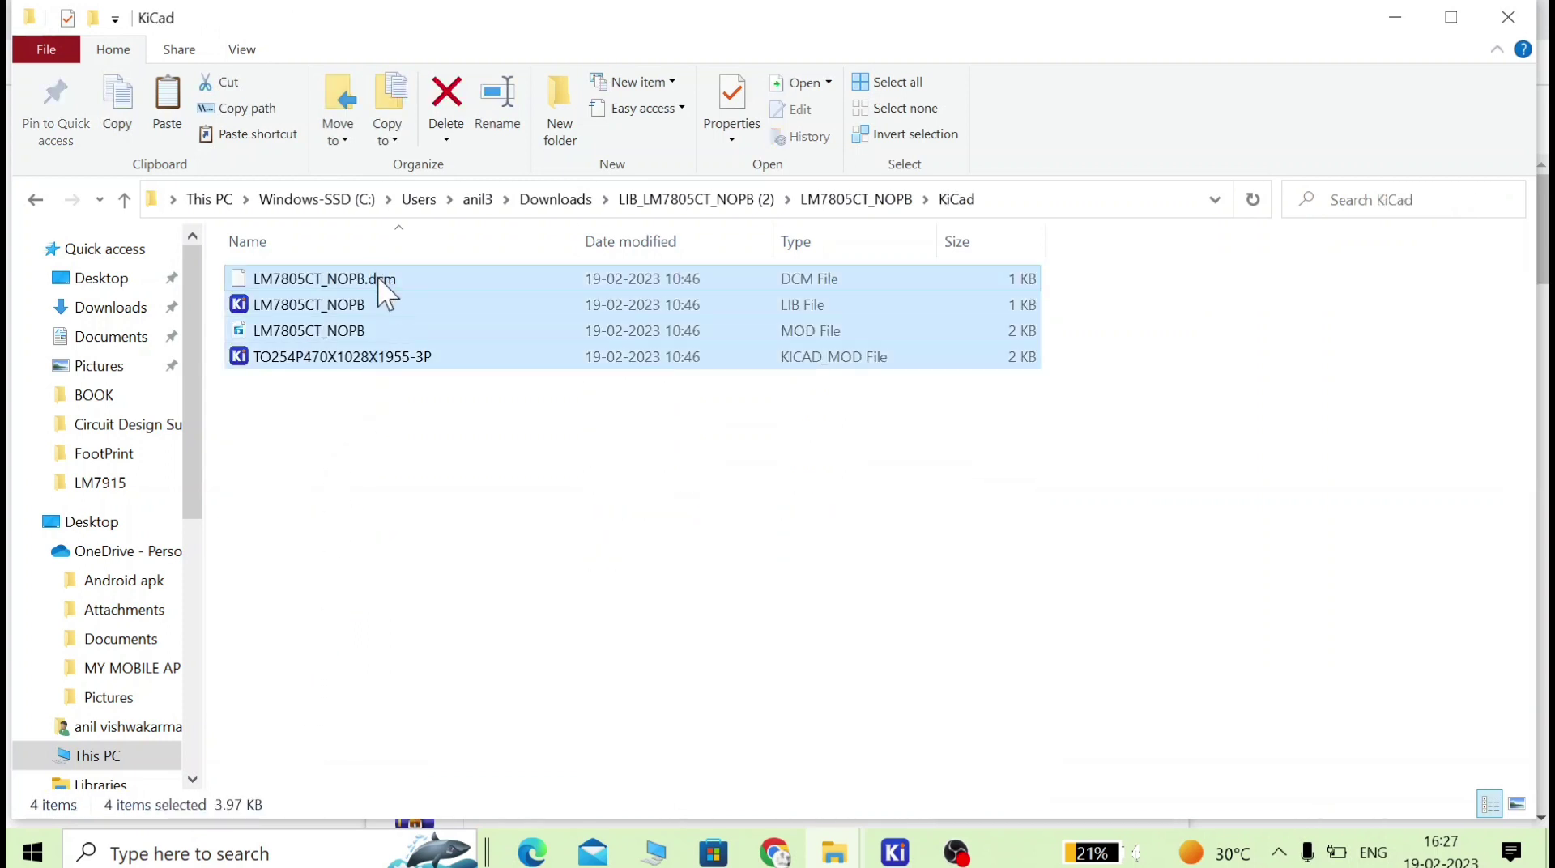
{"action": "right_click", "coordinate": [379, 282]}
{"action": "left_click", "coordinate": [434, 599]}
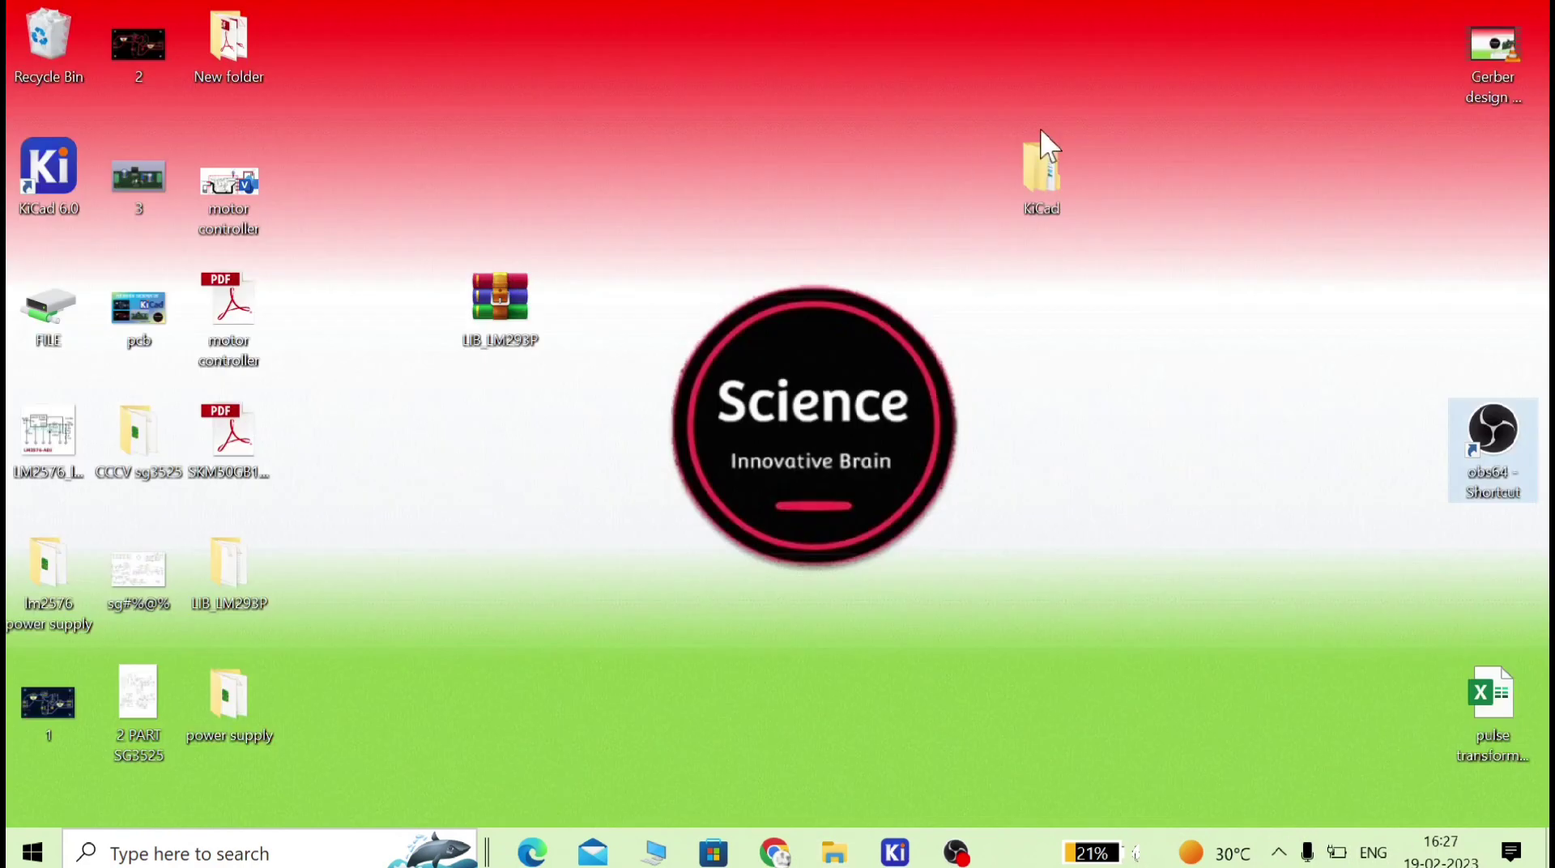
- Paste the copied files into the lm7805 folder of the desktop's KiCad folder, replacing the files with the same names
{"action": "double_click", "coordinate": [1042, 146]}
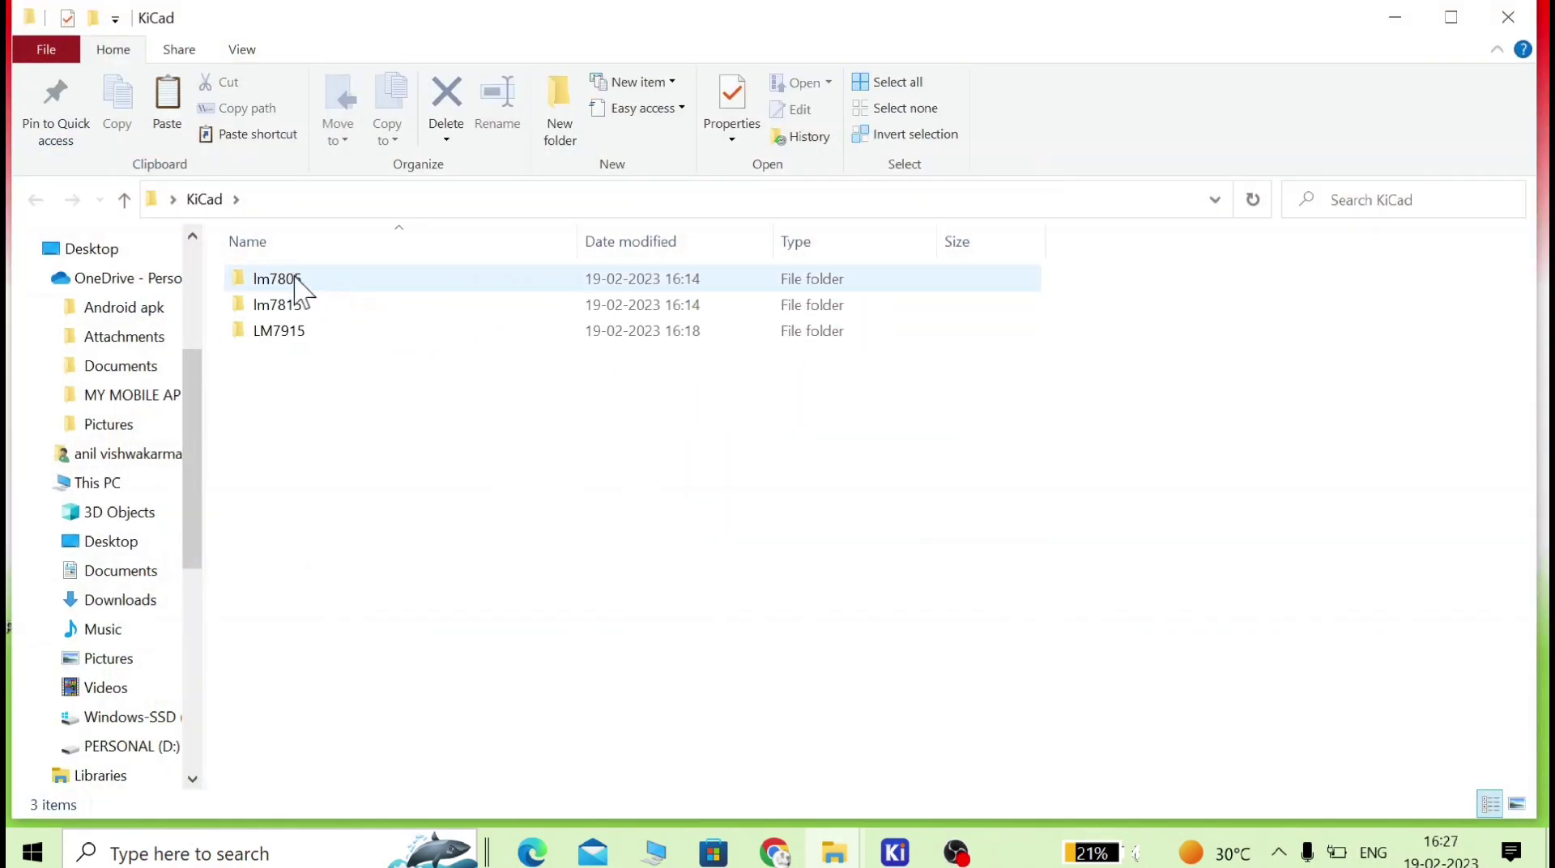
{"action": "double_click", "coordinate": [315, 284]}
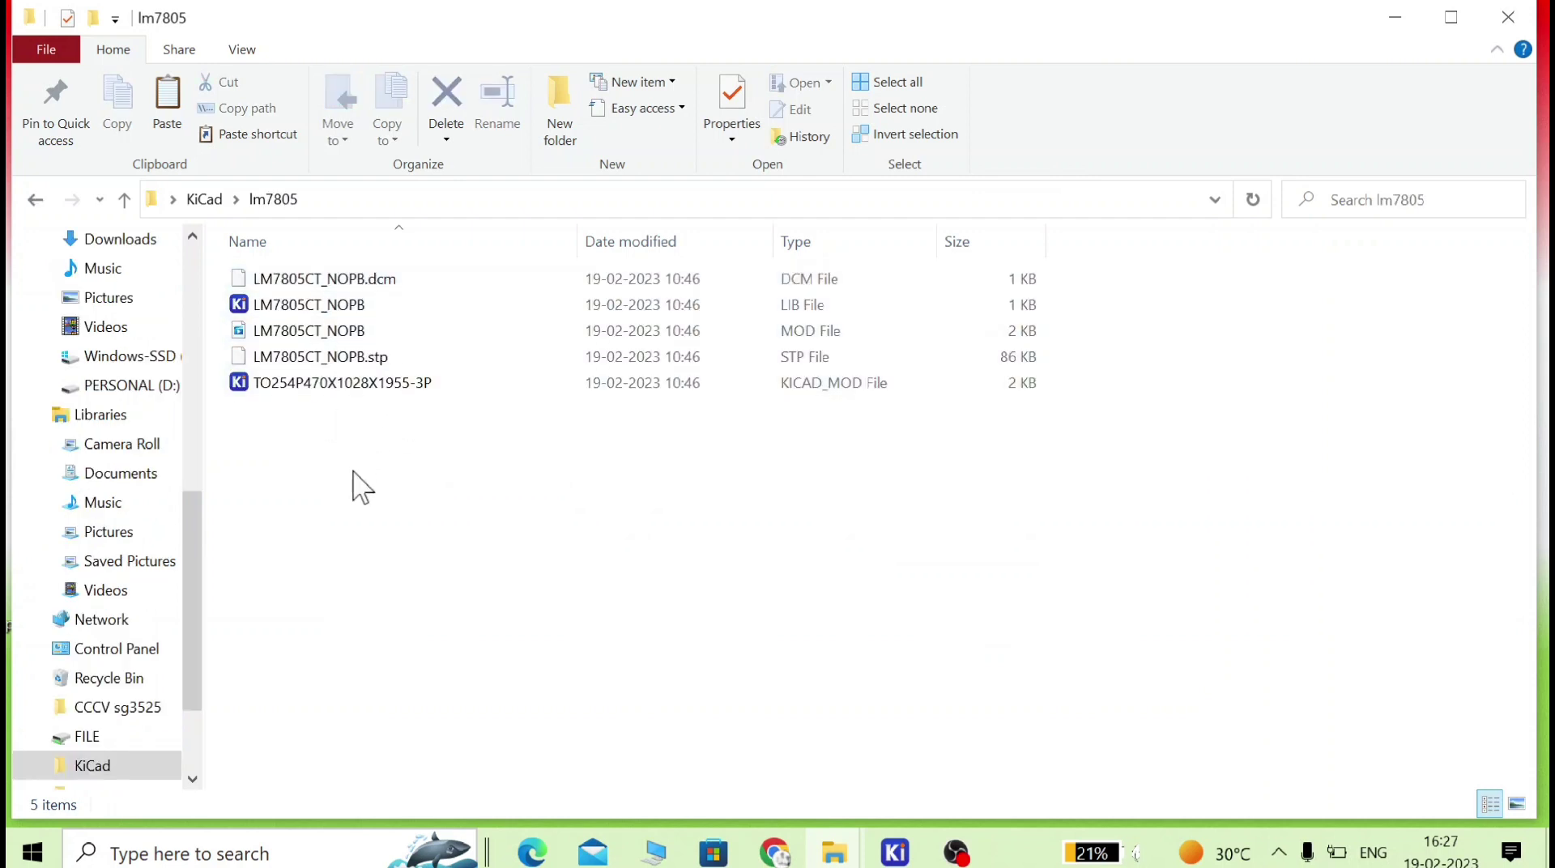
{"action": "key", "text": "ctrl+v"}
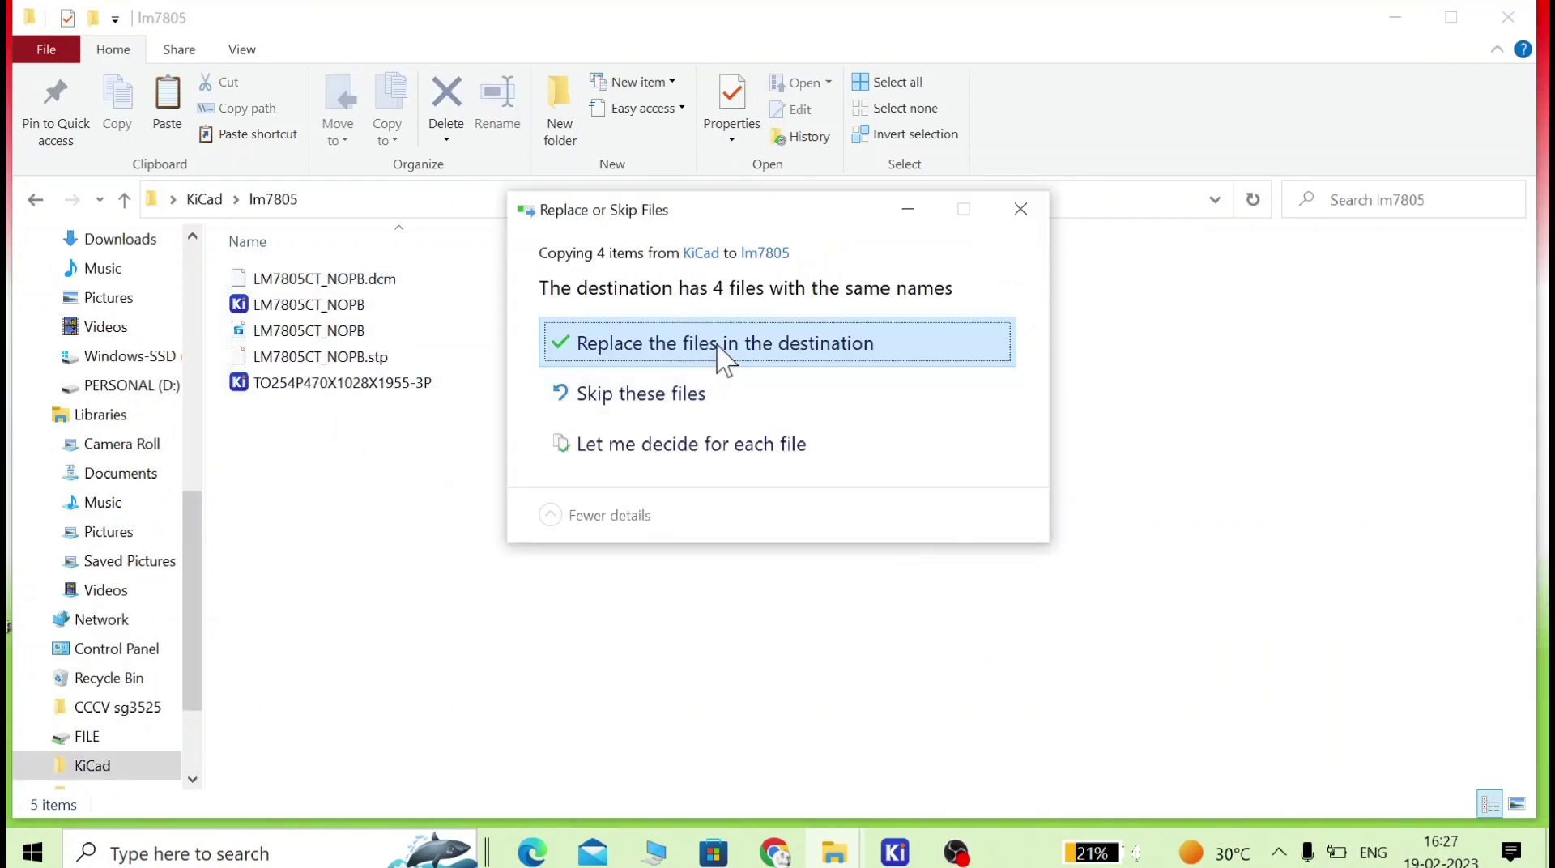
{"action": "left_click", "coordinate": [723, 345]}
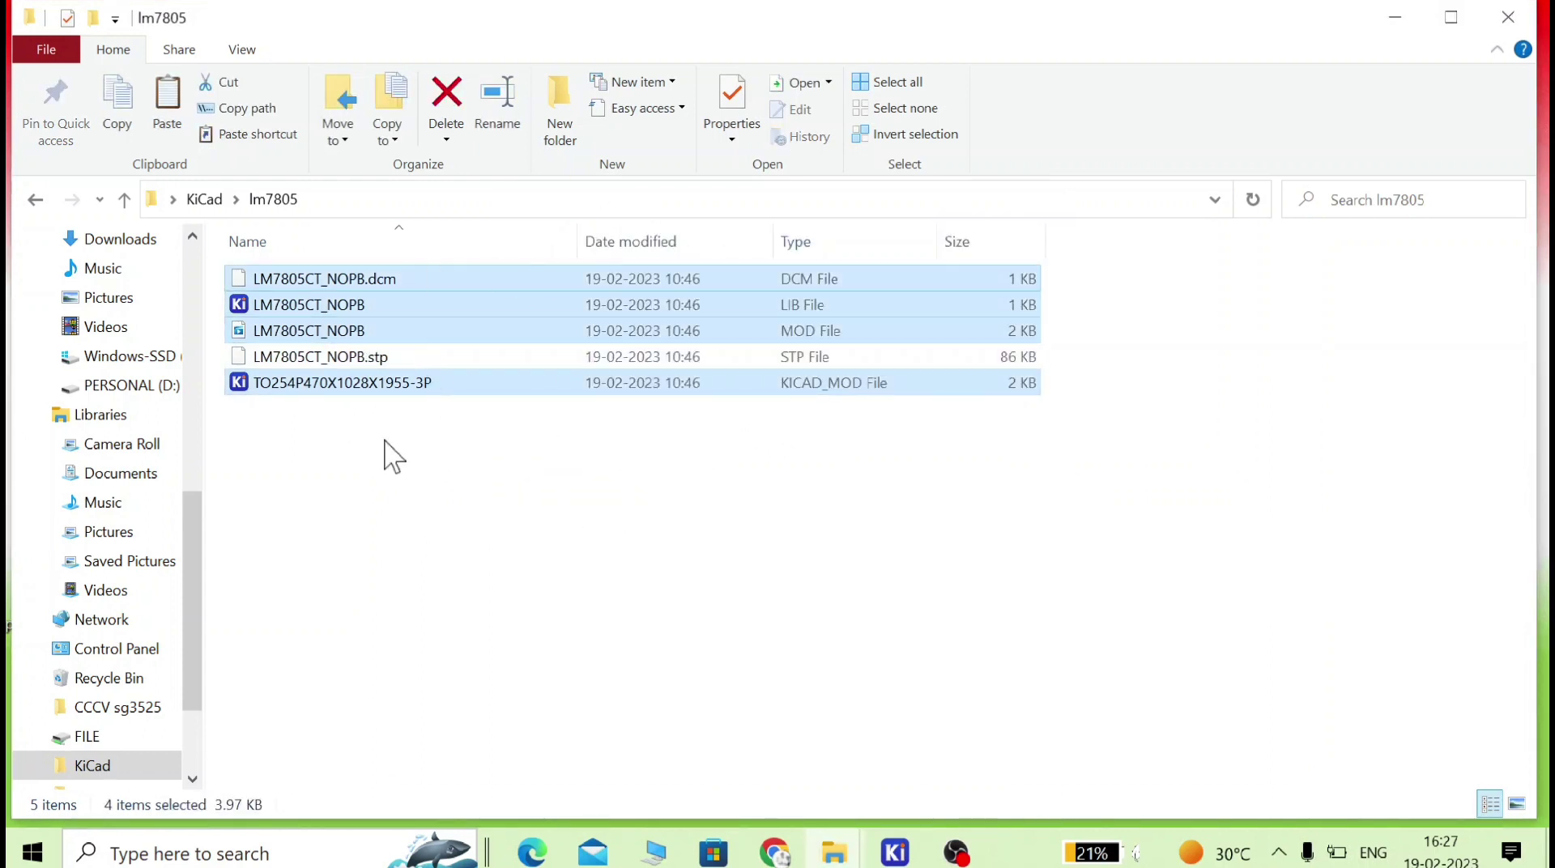
- Open the 3D subfolder of LM7805CT_NOPB inside the extracted LIB_LM7805CT_NOPB (2) folder in Downloads
{"action": "left_click", "coordinate": [828, 854]}
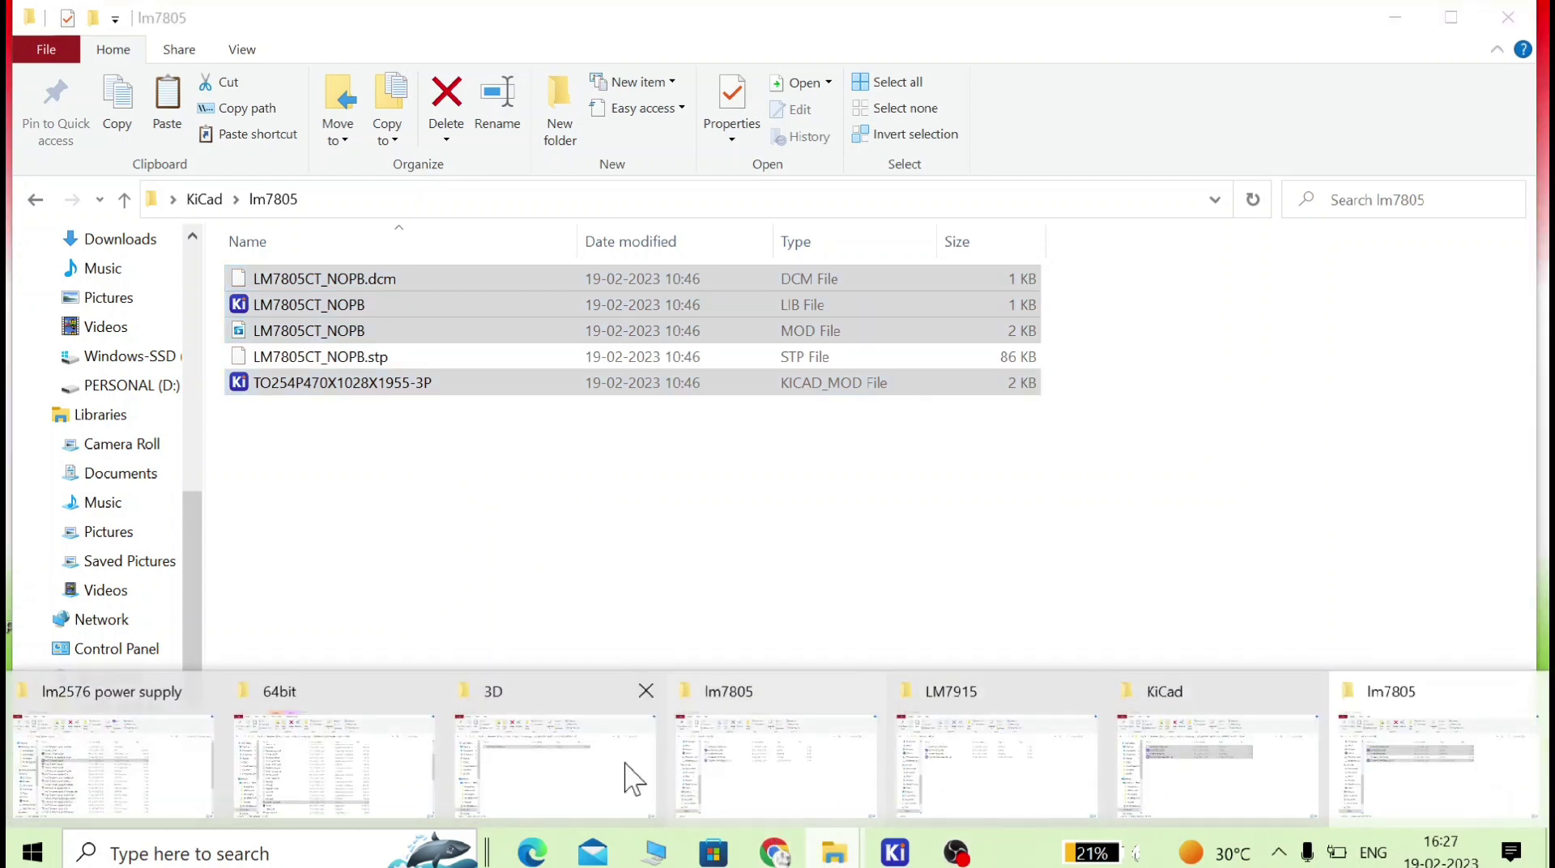
{"action": "left_click", "coordinate": [773, 769]}
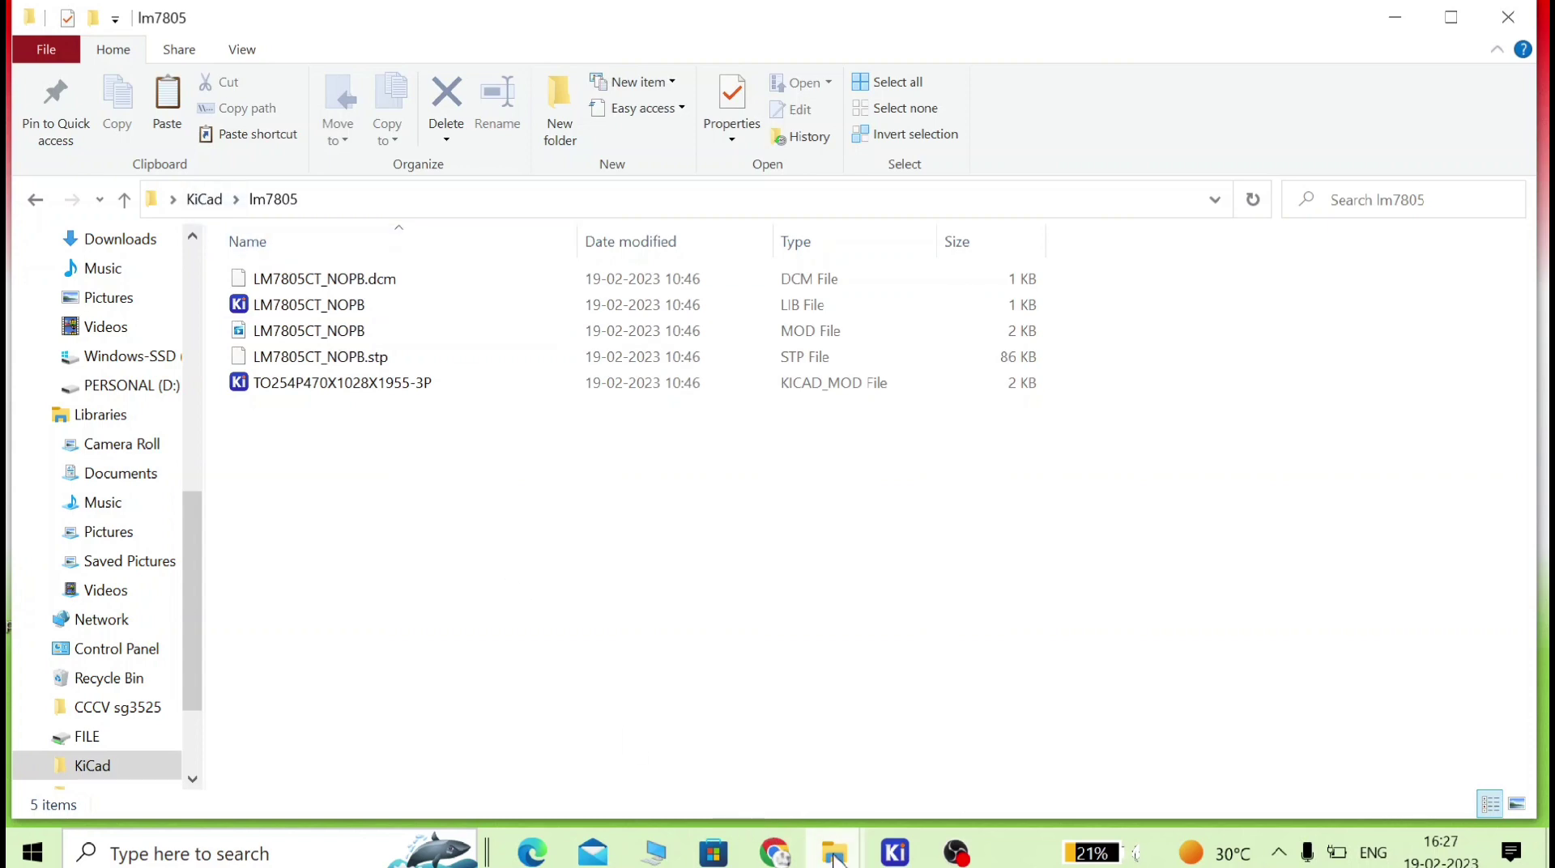
{"action": "left_click", "coordinate": [834, 855]}
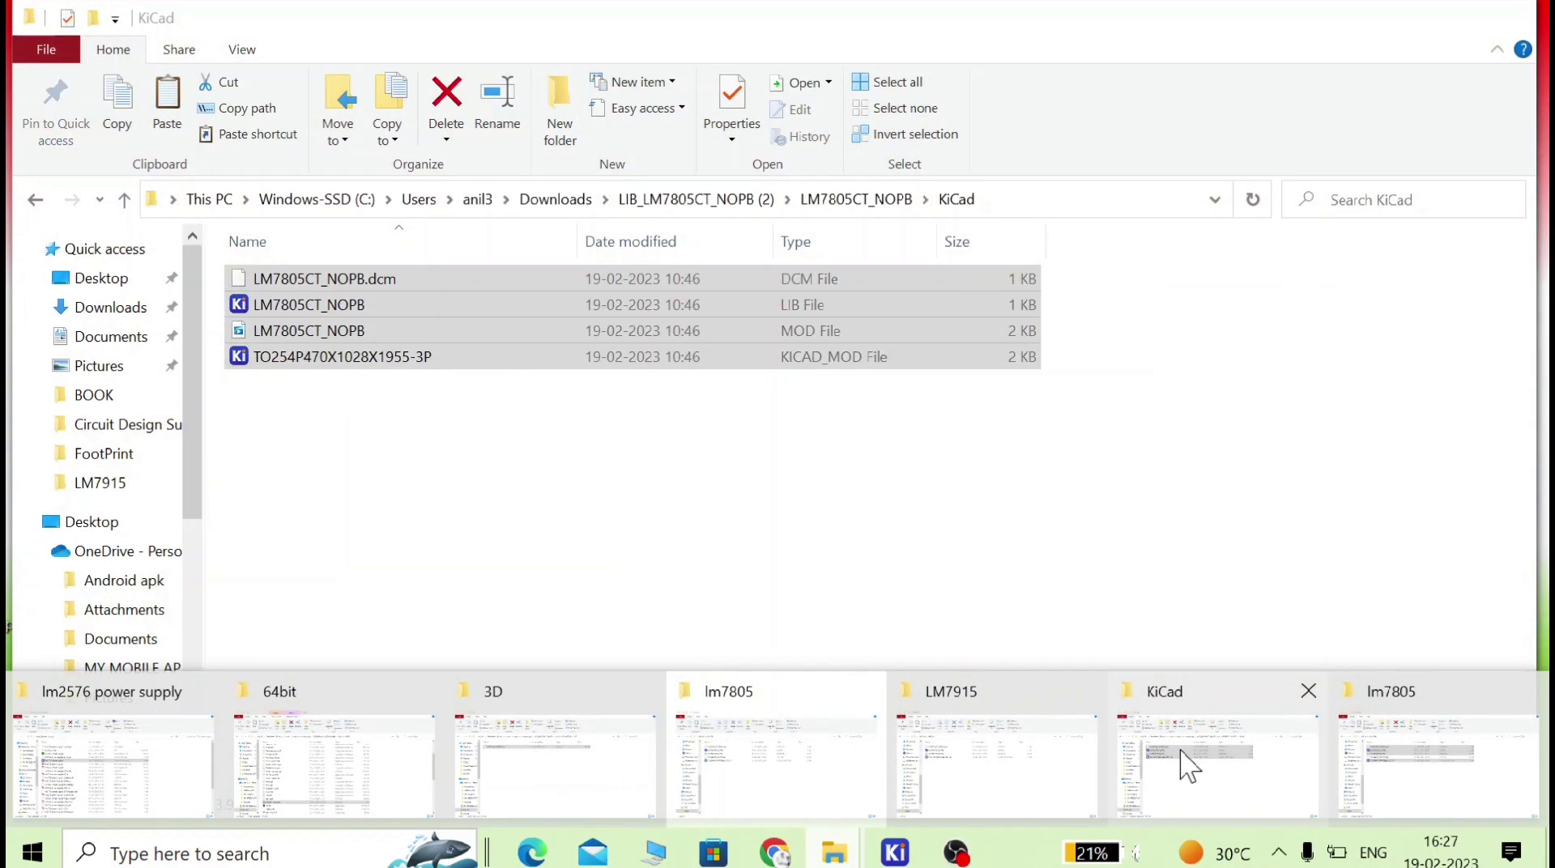
{"action": "left_click", "coordinate": [1188, 766]}
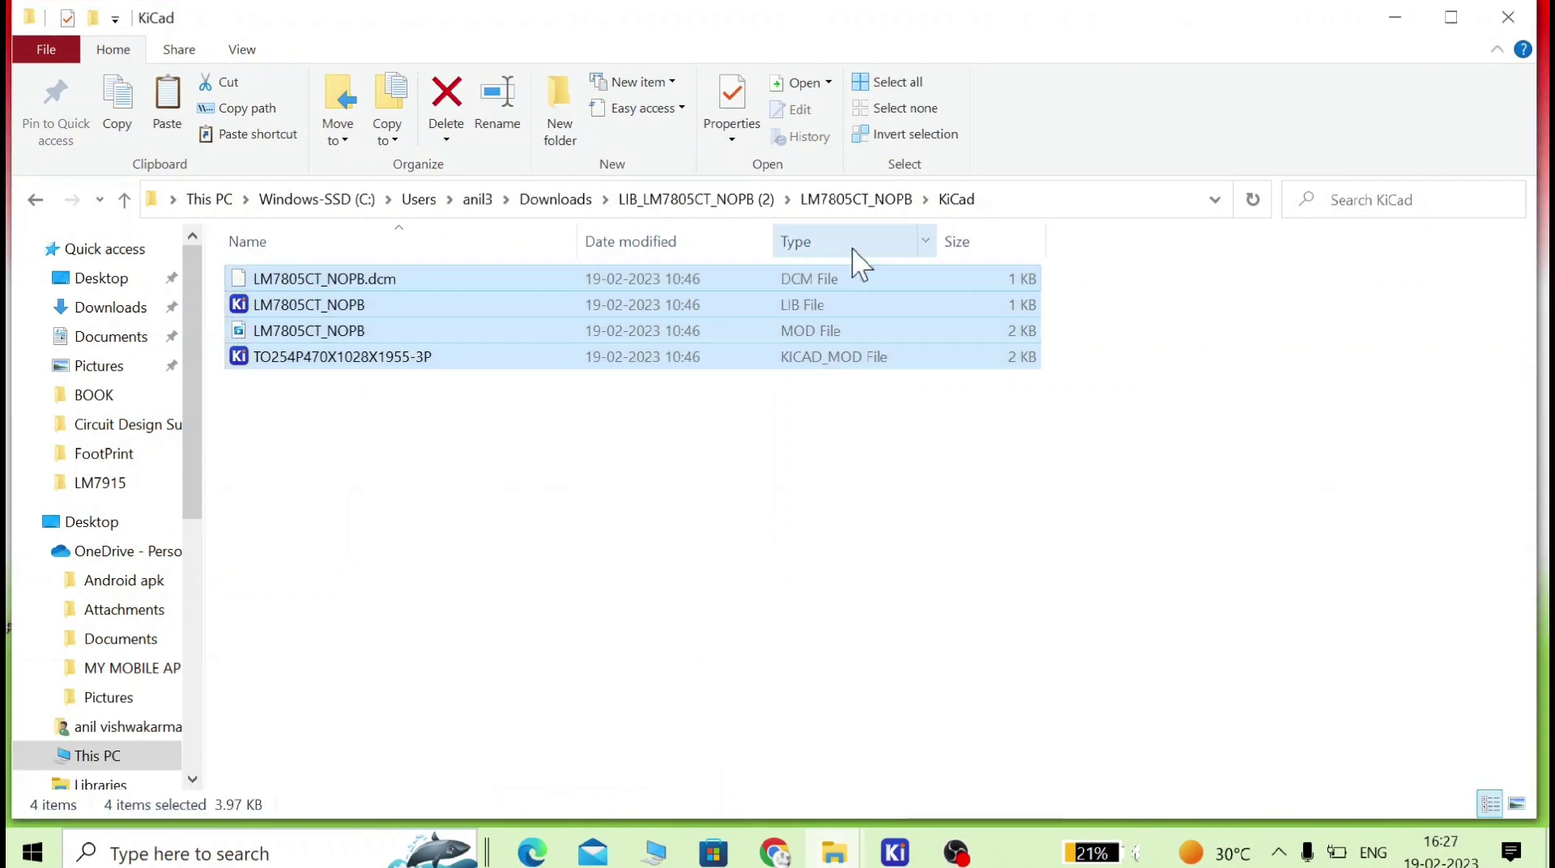
{"action": "left_click", "coordinate": [723, 204]}
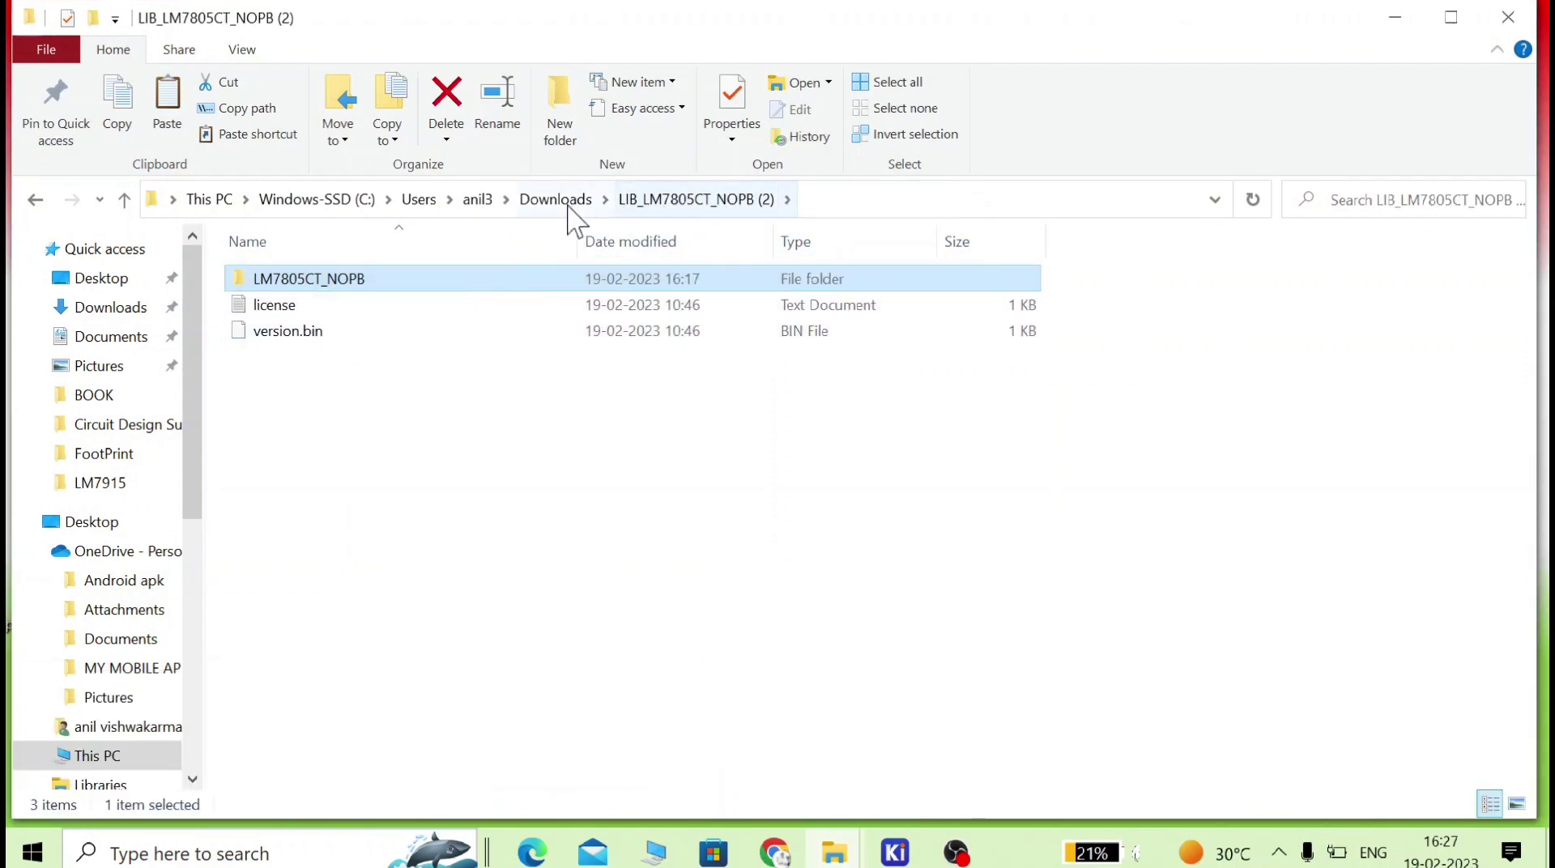
{"action": "left_click", "coordinate": [559, 202]}
{"action": "double_click", "coordinate": [389, 491]}
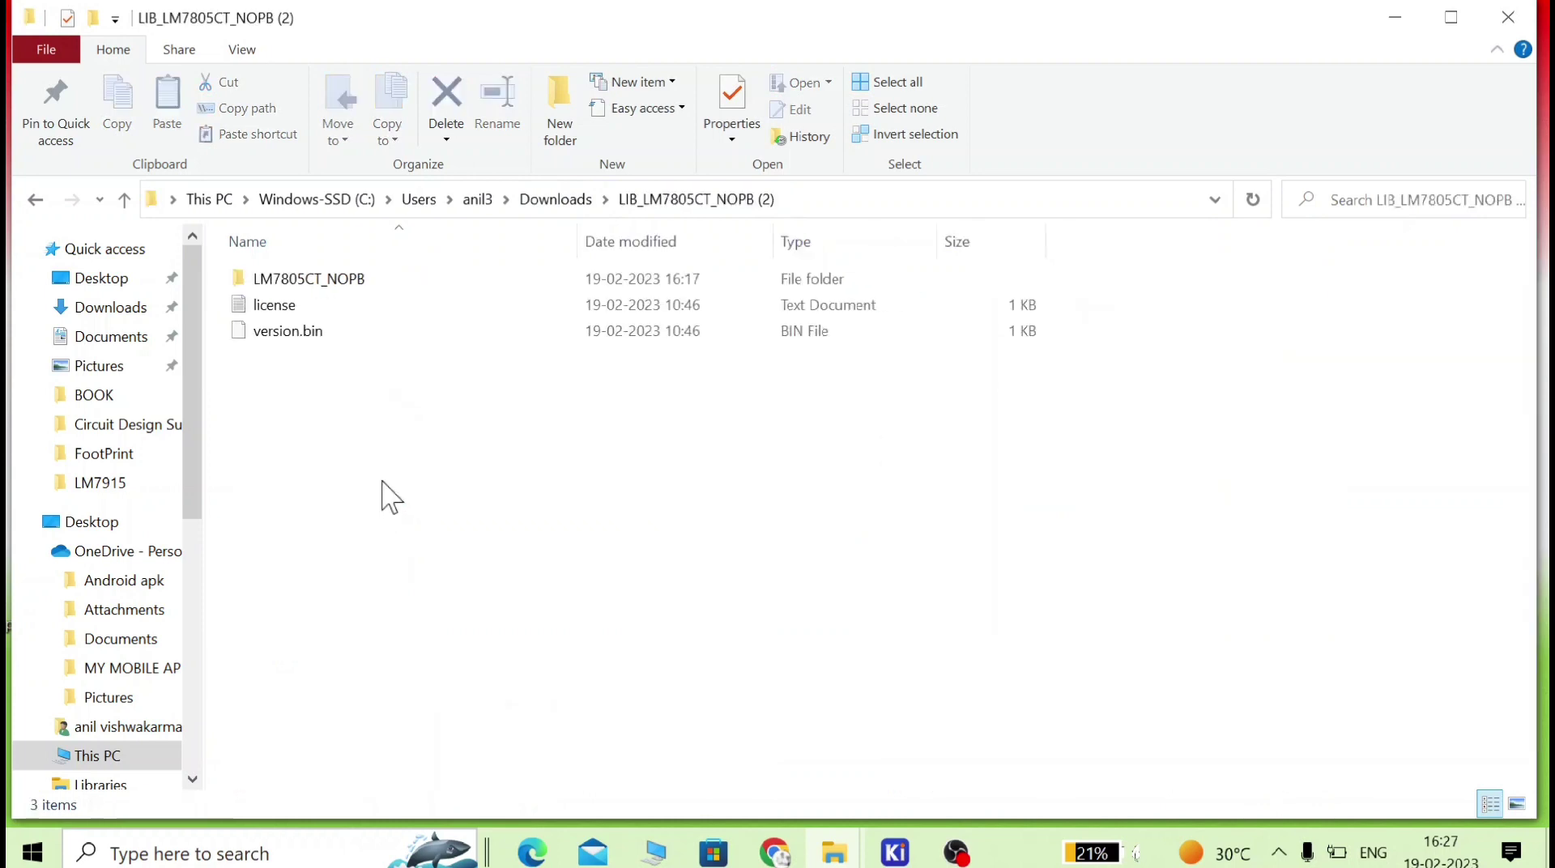
{"action": "double_click", "coordinate": [378, 284]}
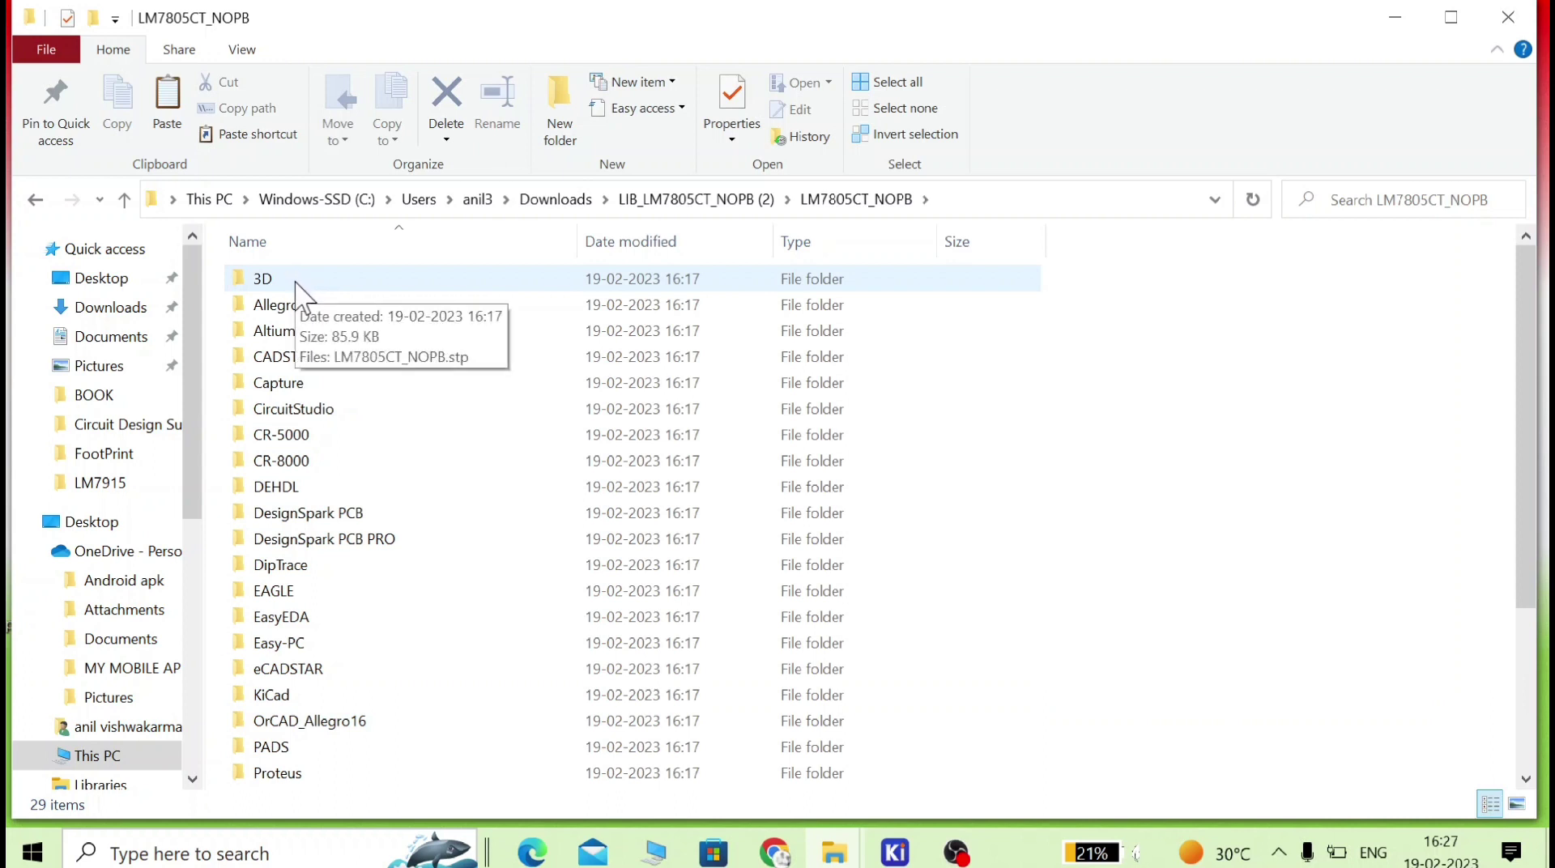
{"action": "double_click", "coordinate": [297, 285]}
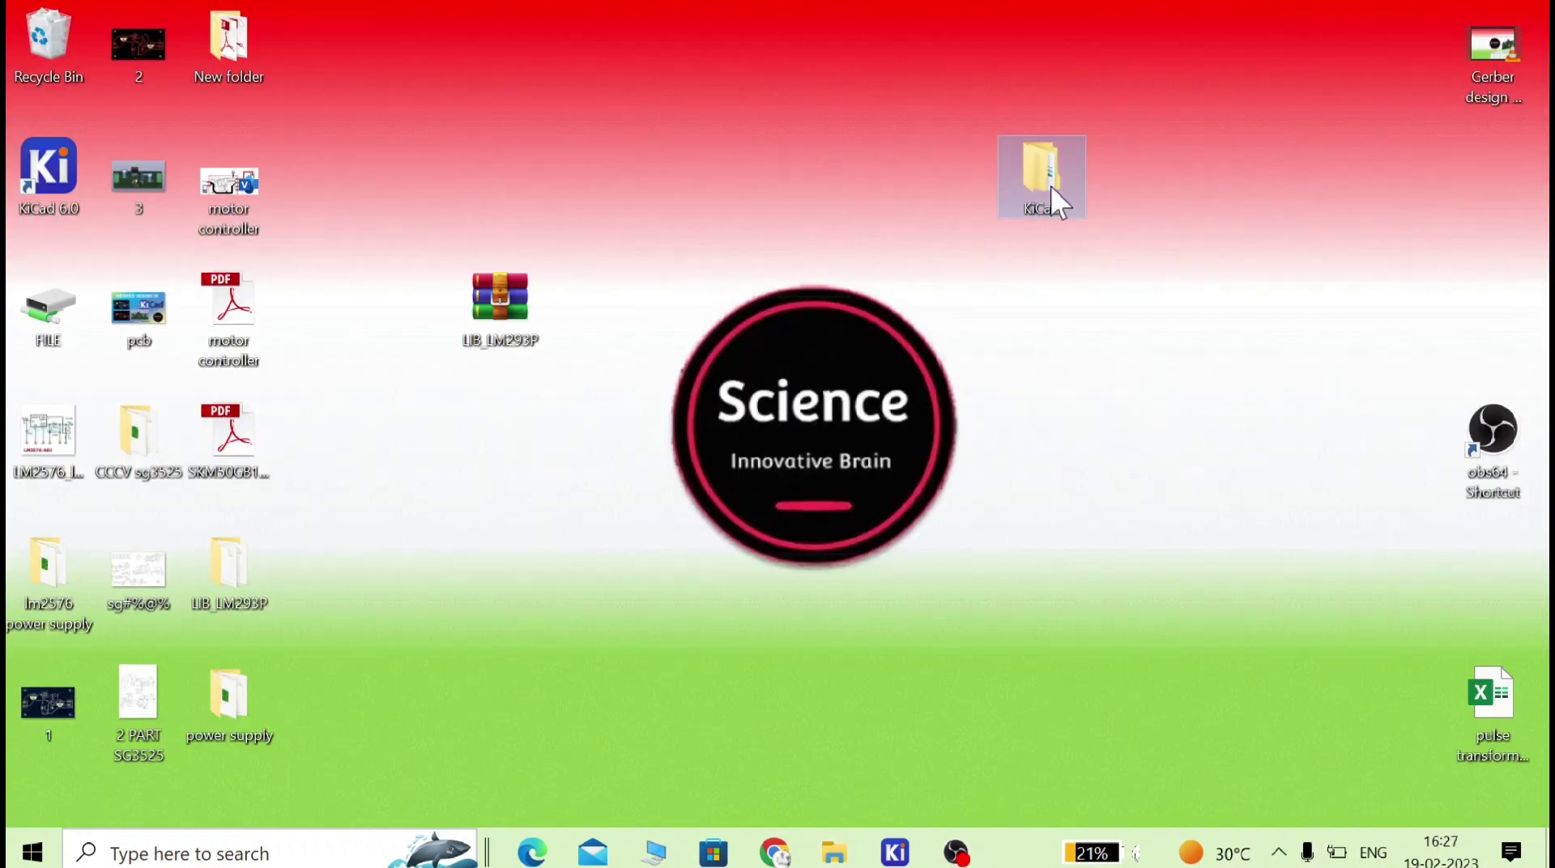
- Paste the LM7805CT_NOPB.stp model into the lm7805 folder of the desktop's KiCad folder, and return to the KiCad folder
{"action": "double_click", "coordinate": [1051, 186]}
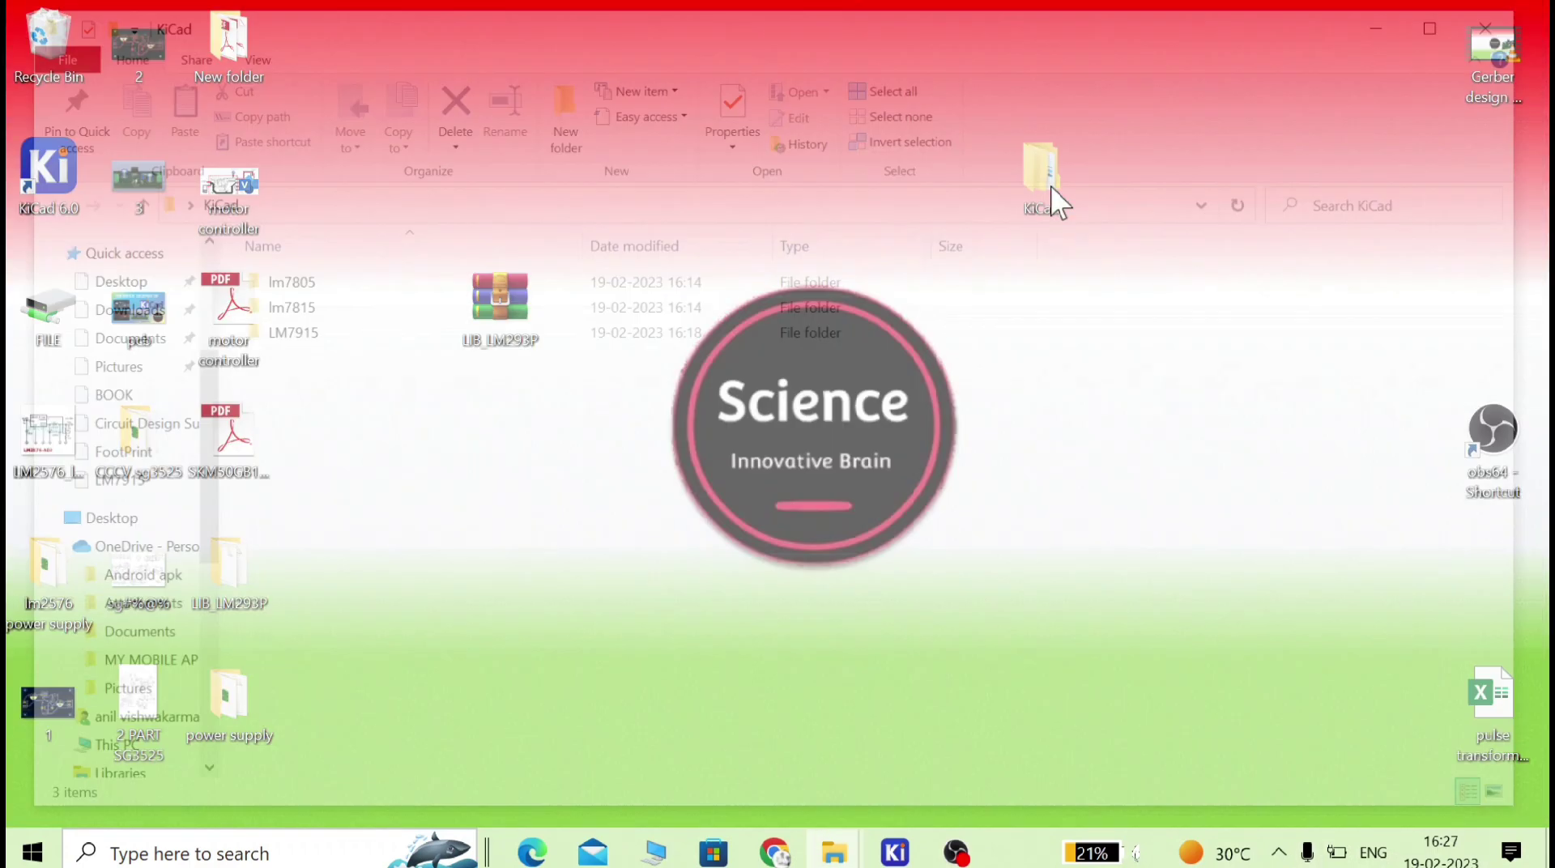
{"action": "double_click", "coordinate": [301, 279]}
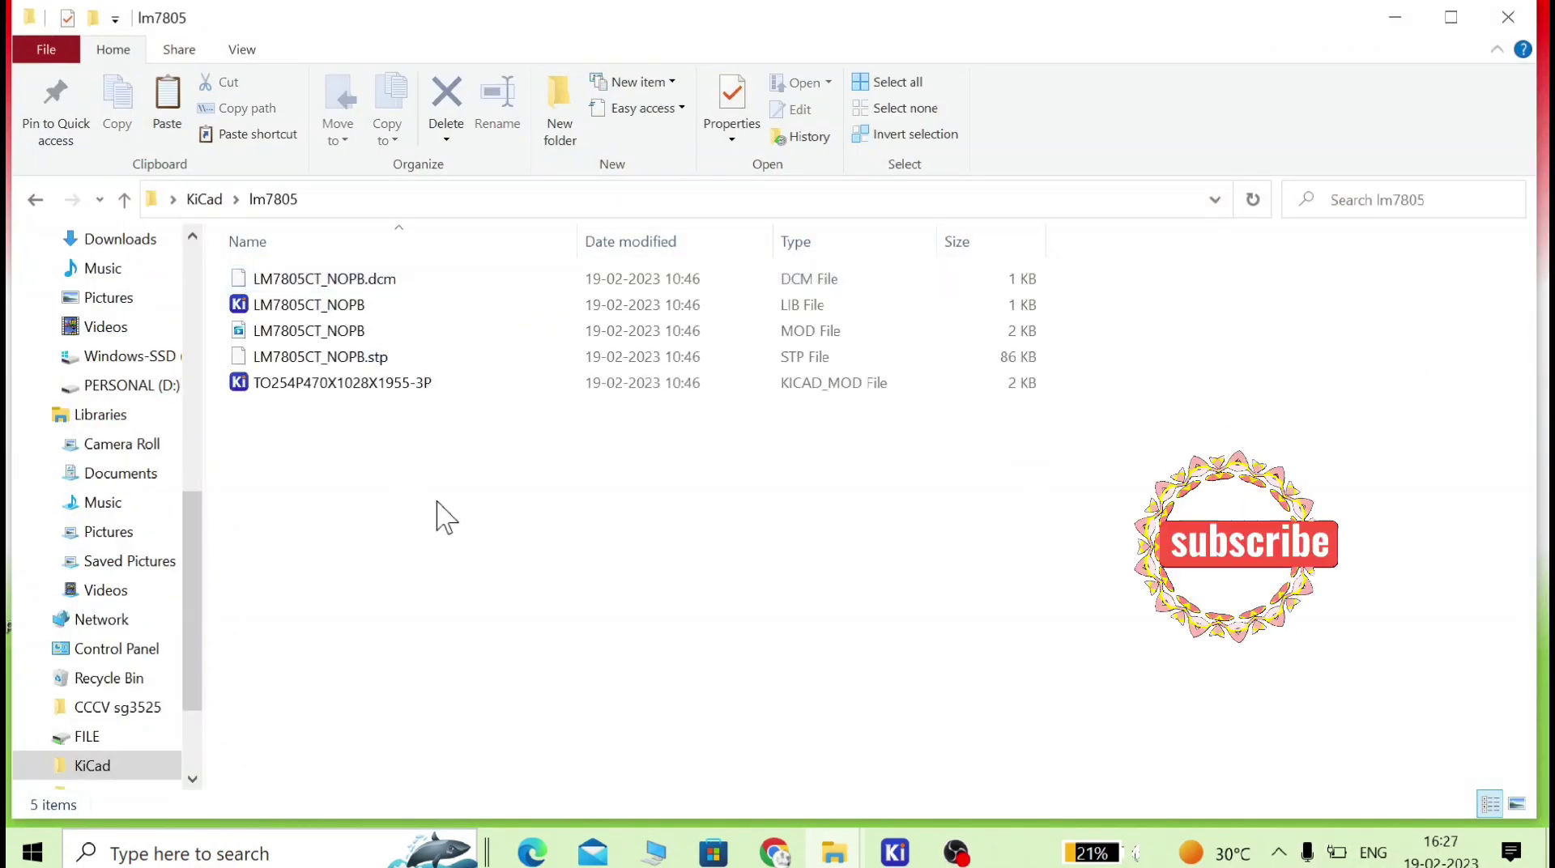
{"action": "left_click", "coordinate": [385, 363]}
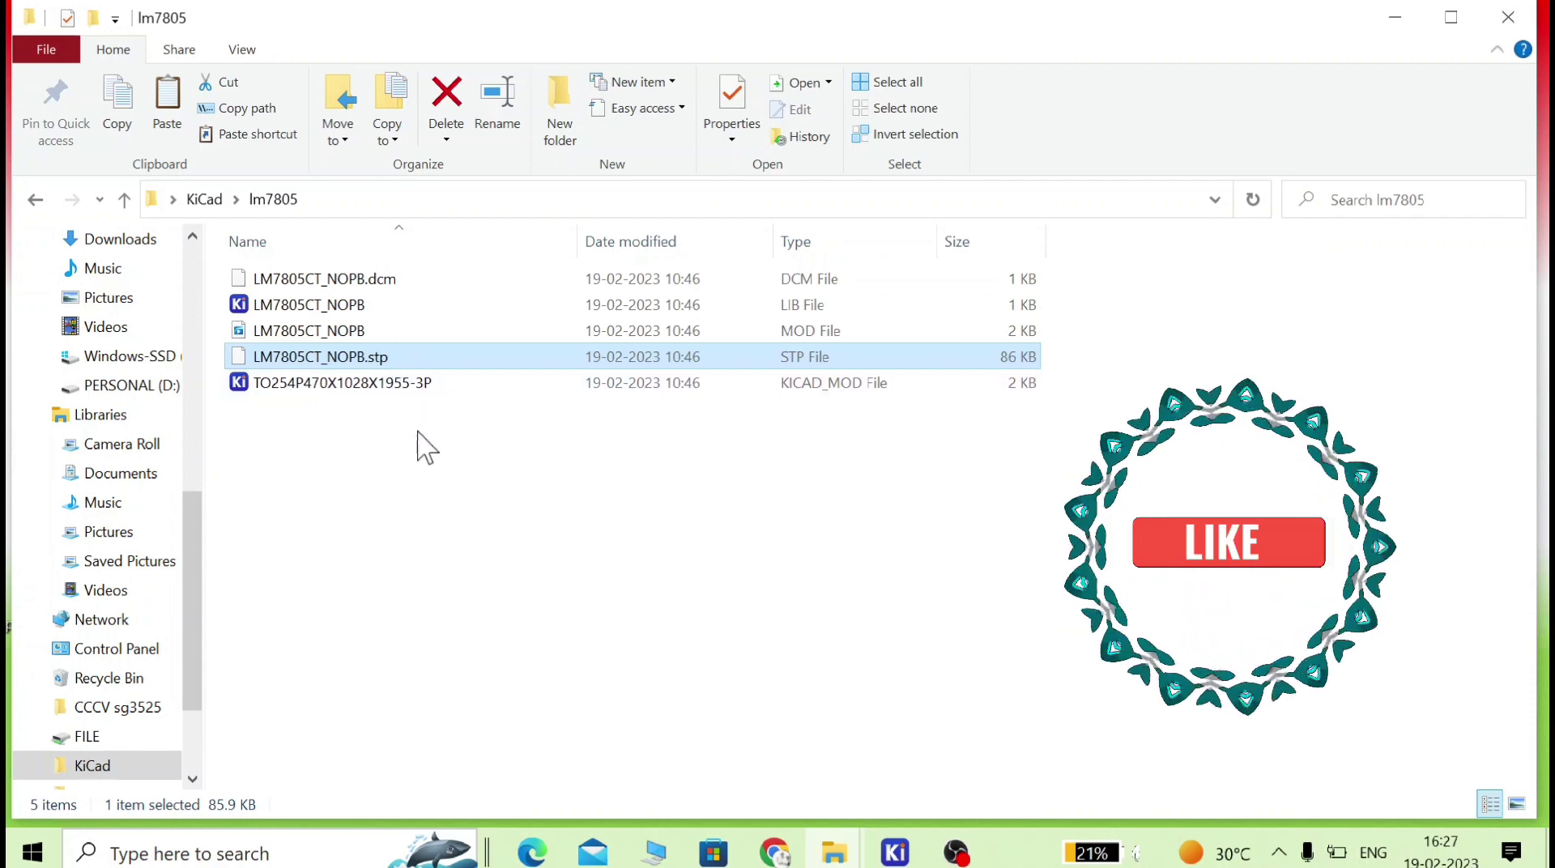
{"action": "key", "text": "ctrl+v"}
{"action": "left_click", "coordinate": [694, 374]}
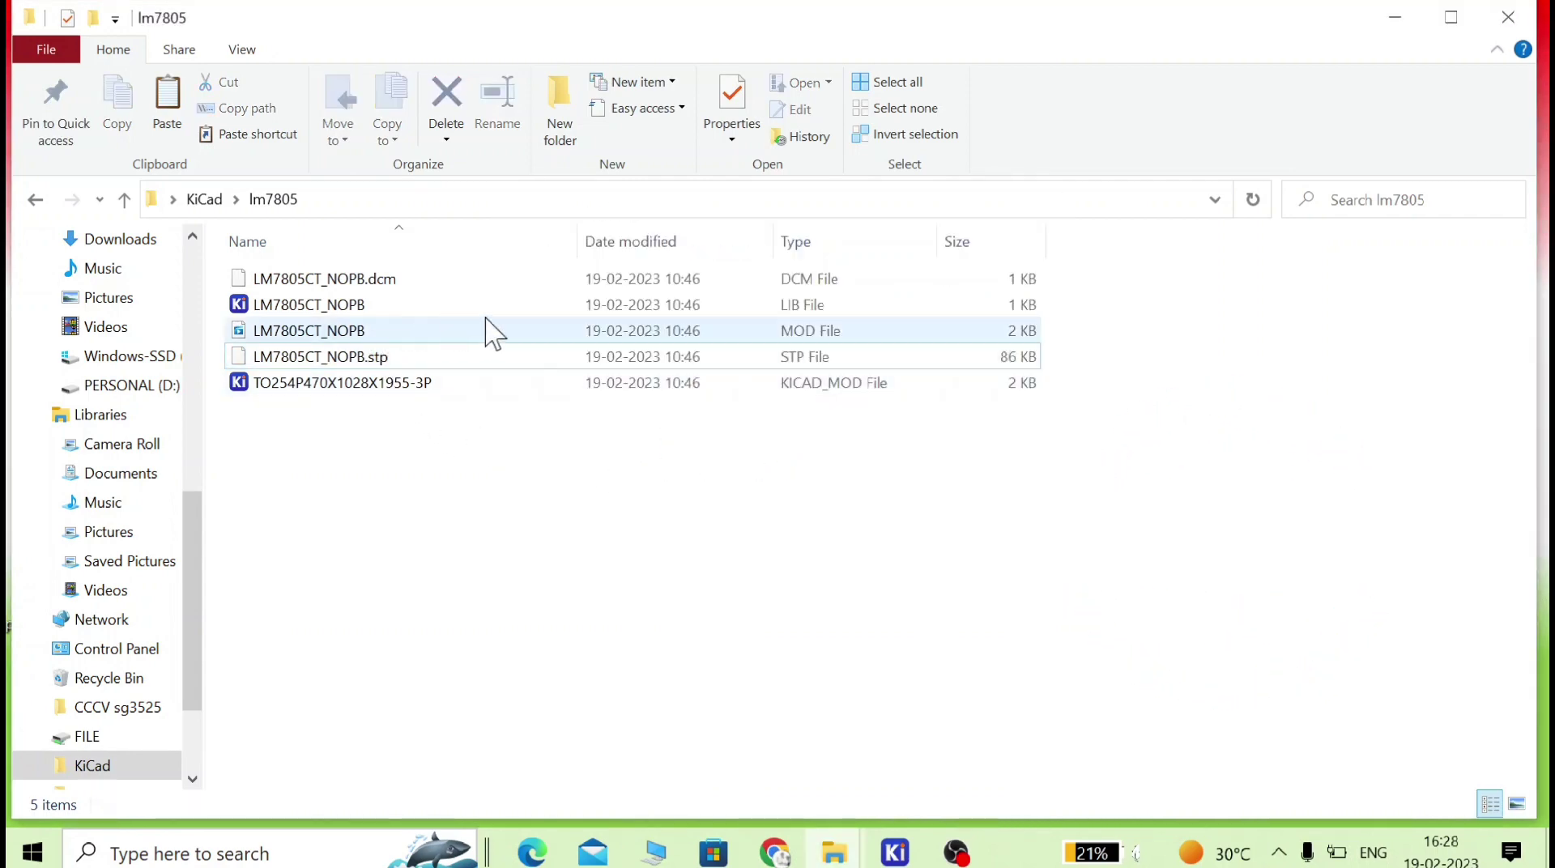
{"action": "left_click", "coordinate": [209, 199]}
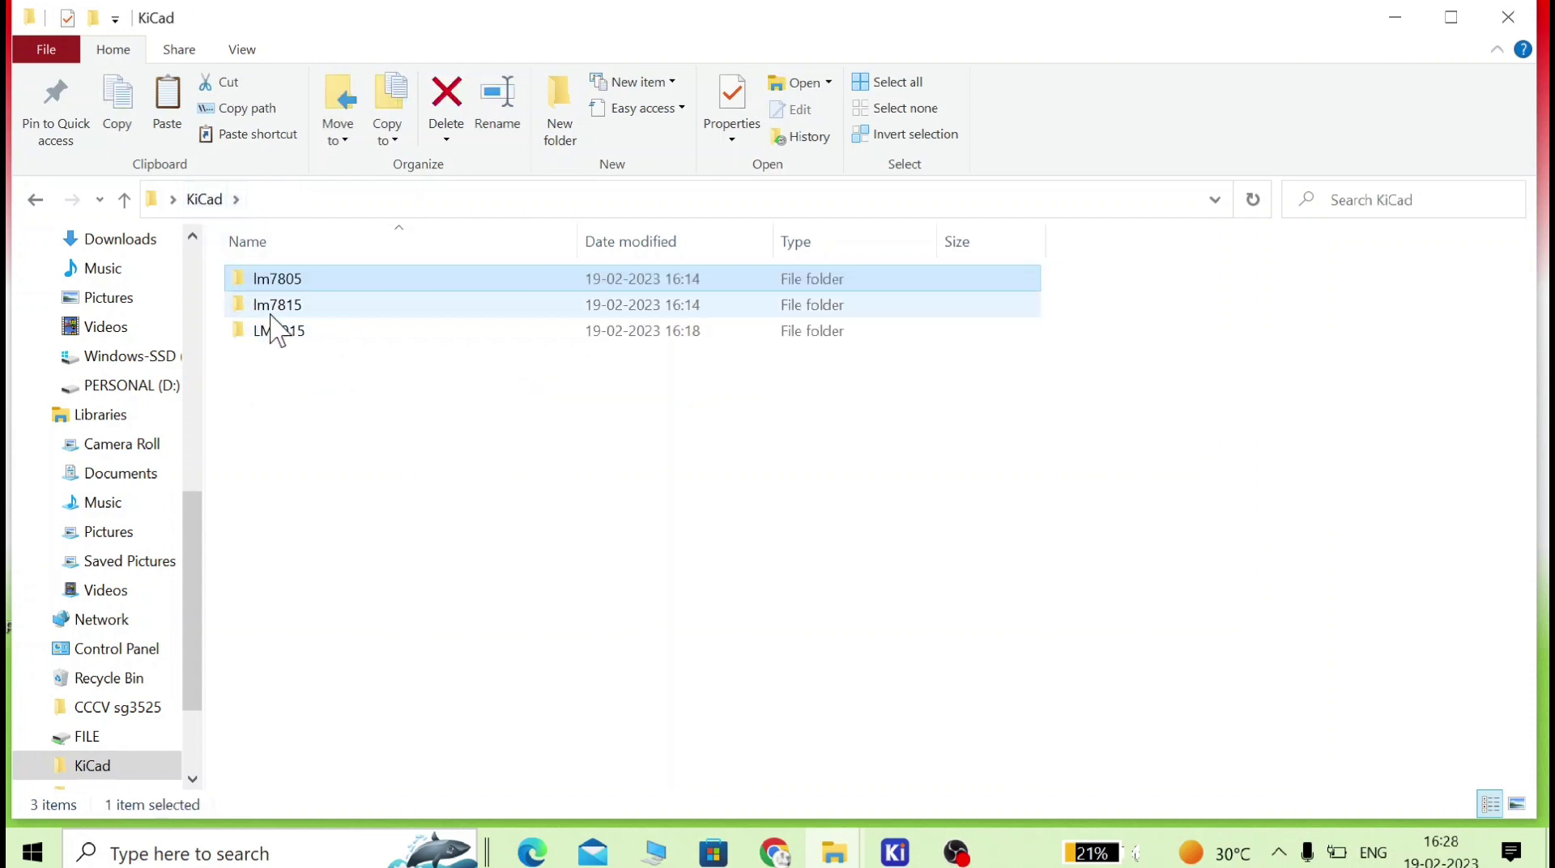
{"action": "left_click", "coordinate": [272, 417]}
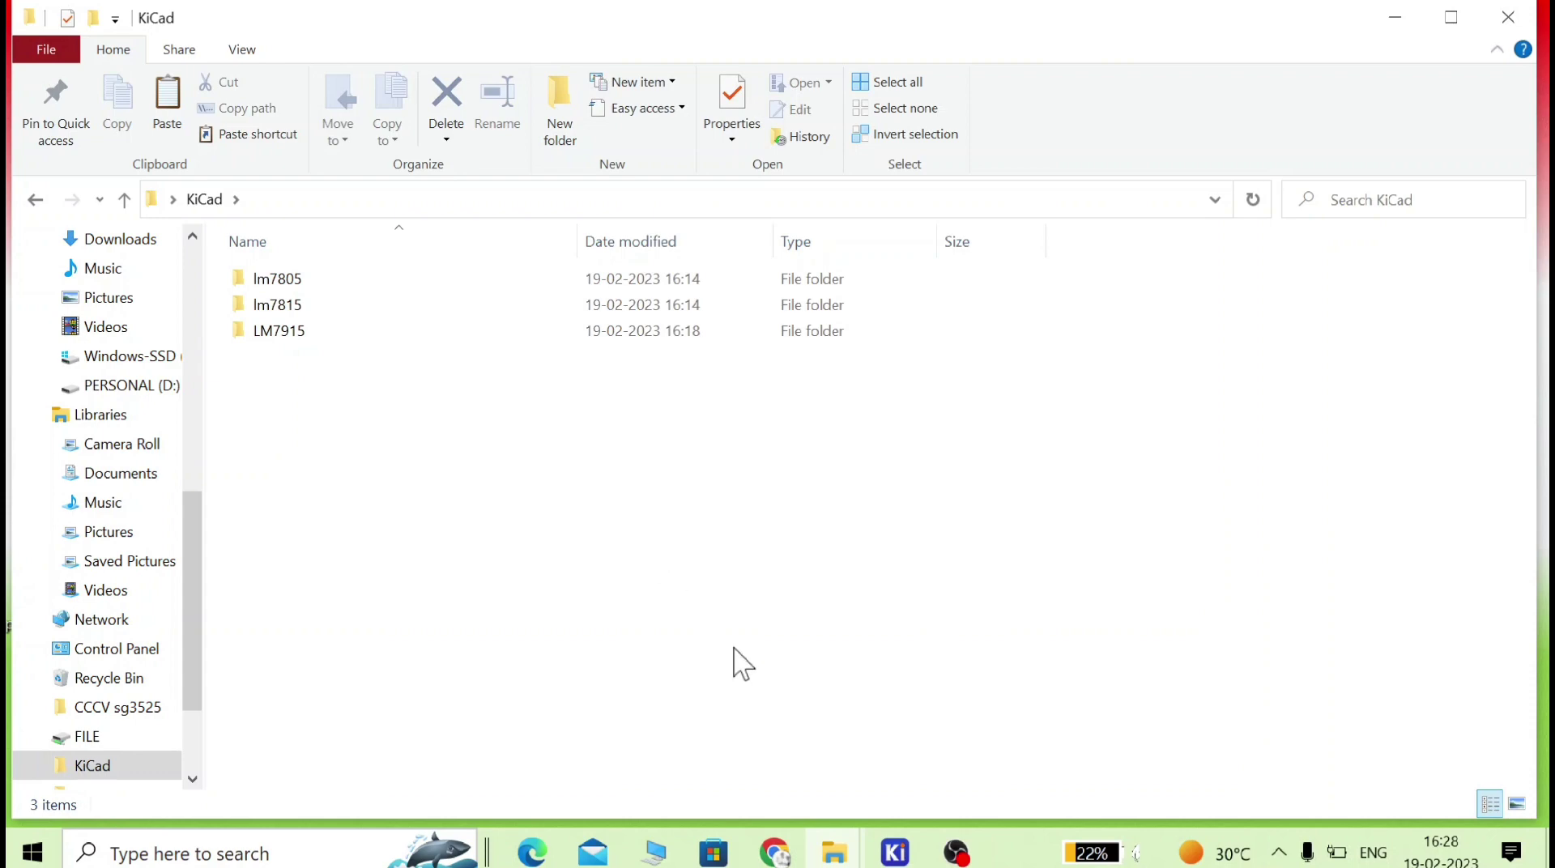
- Switch to the power supply schematic in KiCad and select the LM7805 regulator U1
{"action": "mouse_move", "coordinate": [895, 857]}
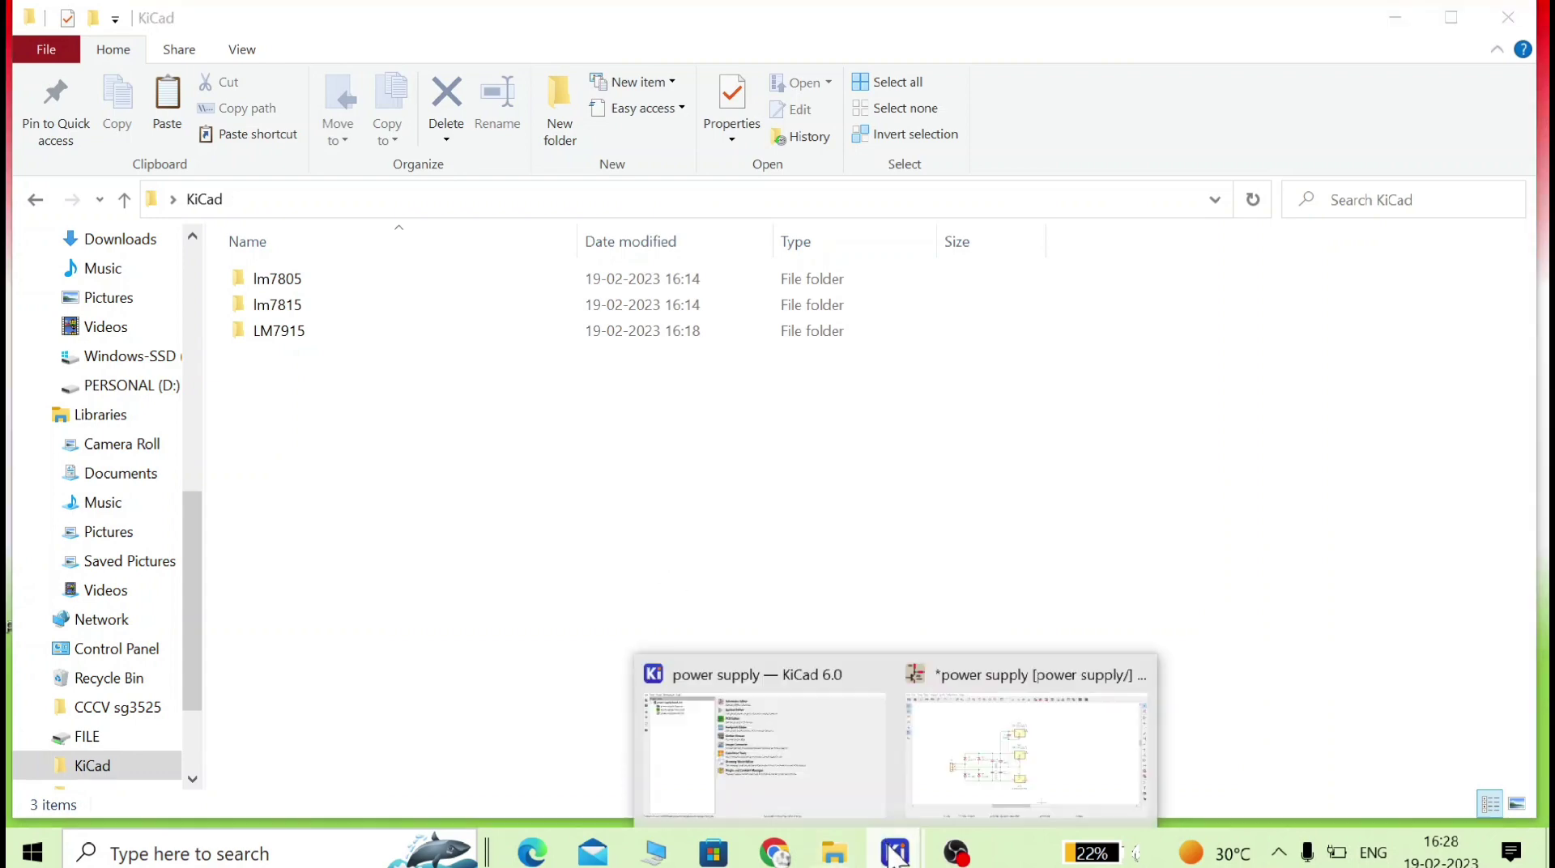
{"action": "left_click", "coordinate": [1025, 765]}
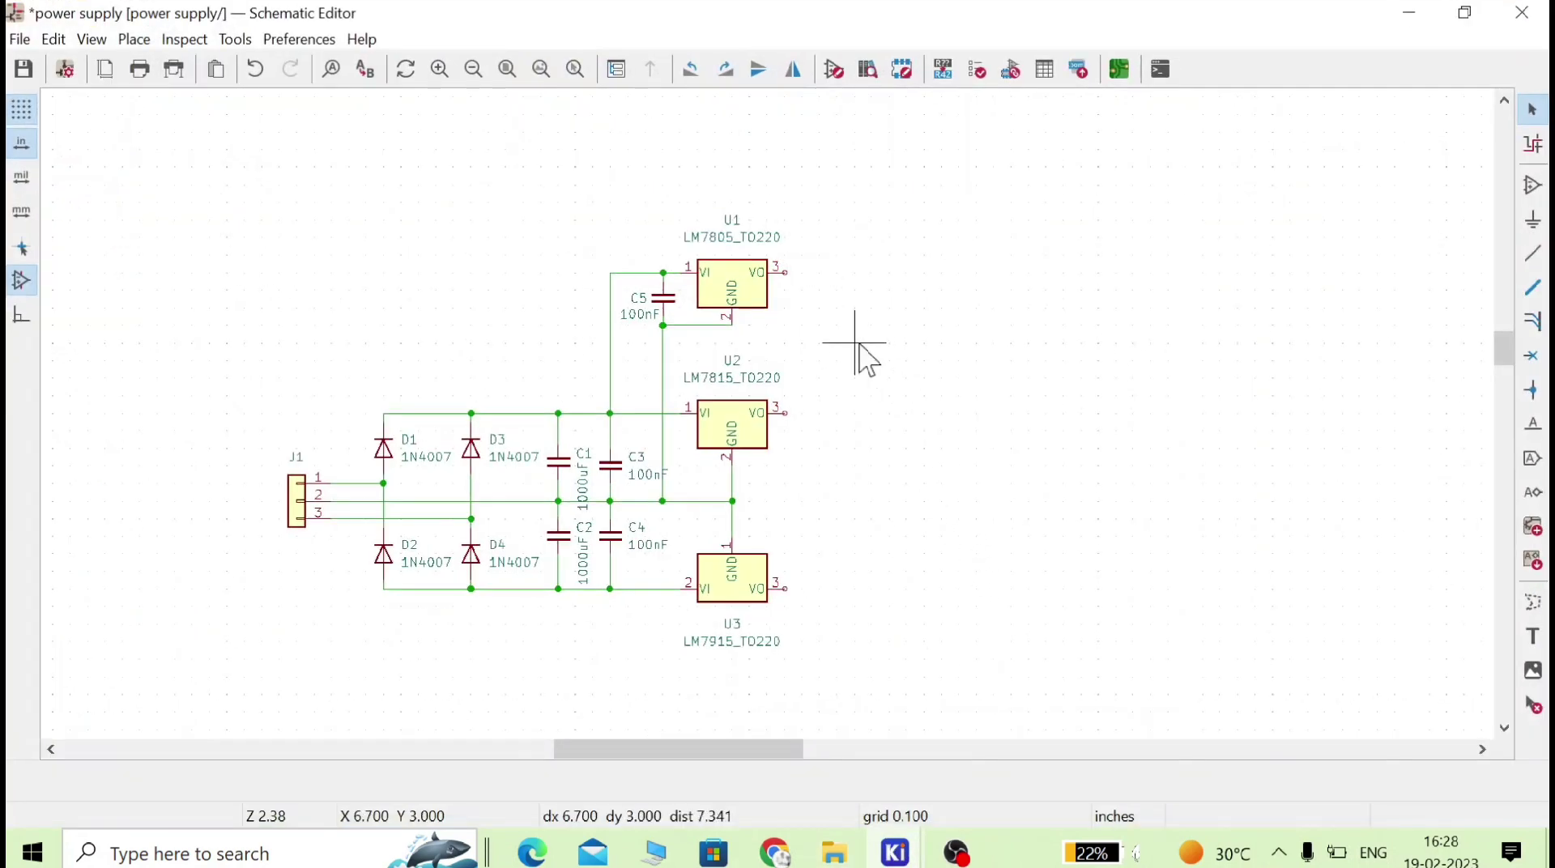
{"action": "left_click", "coordinate": [748, 299]}
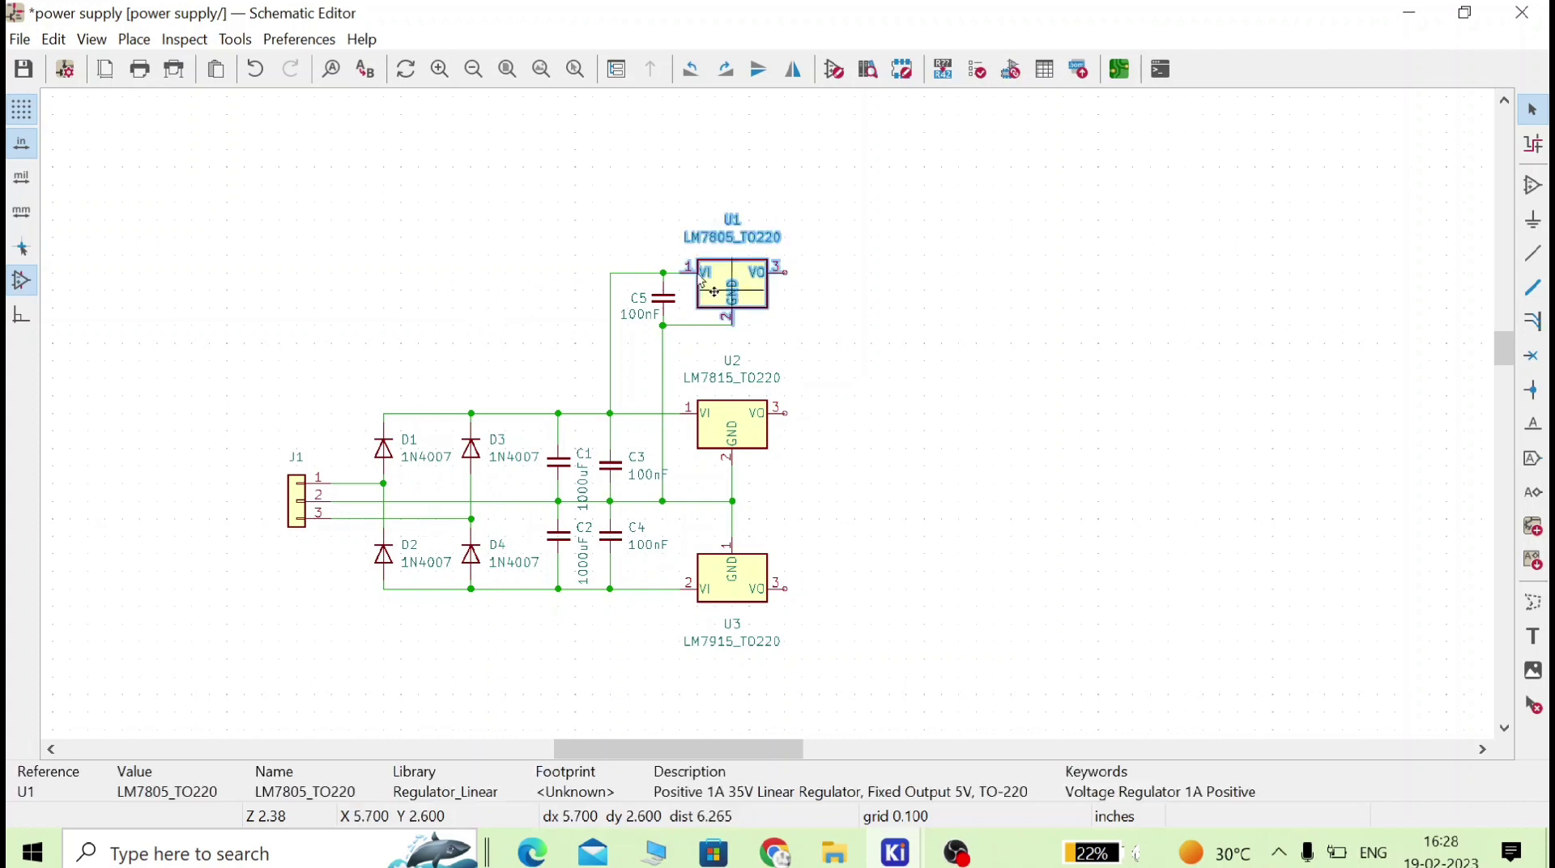
- Open the PCB Editor from the KiCad project window and launch the Footprint Editor from it
{"action": "mouse_move", "coordinate": [905, 849]}
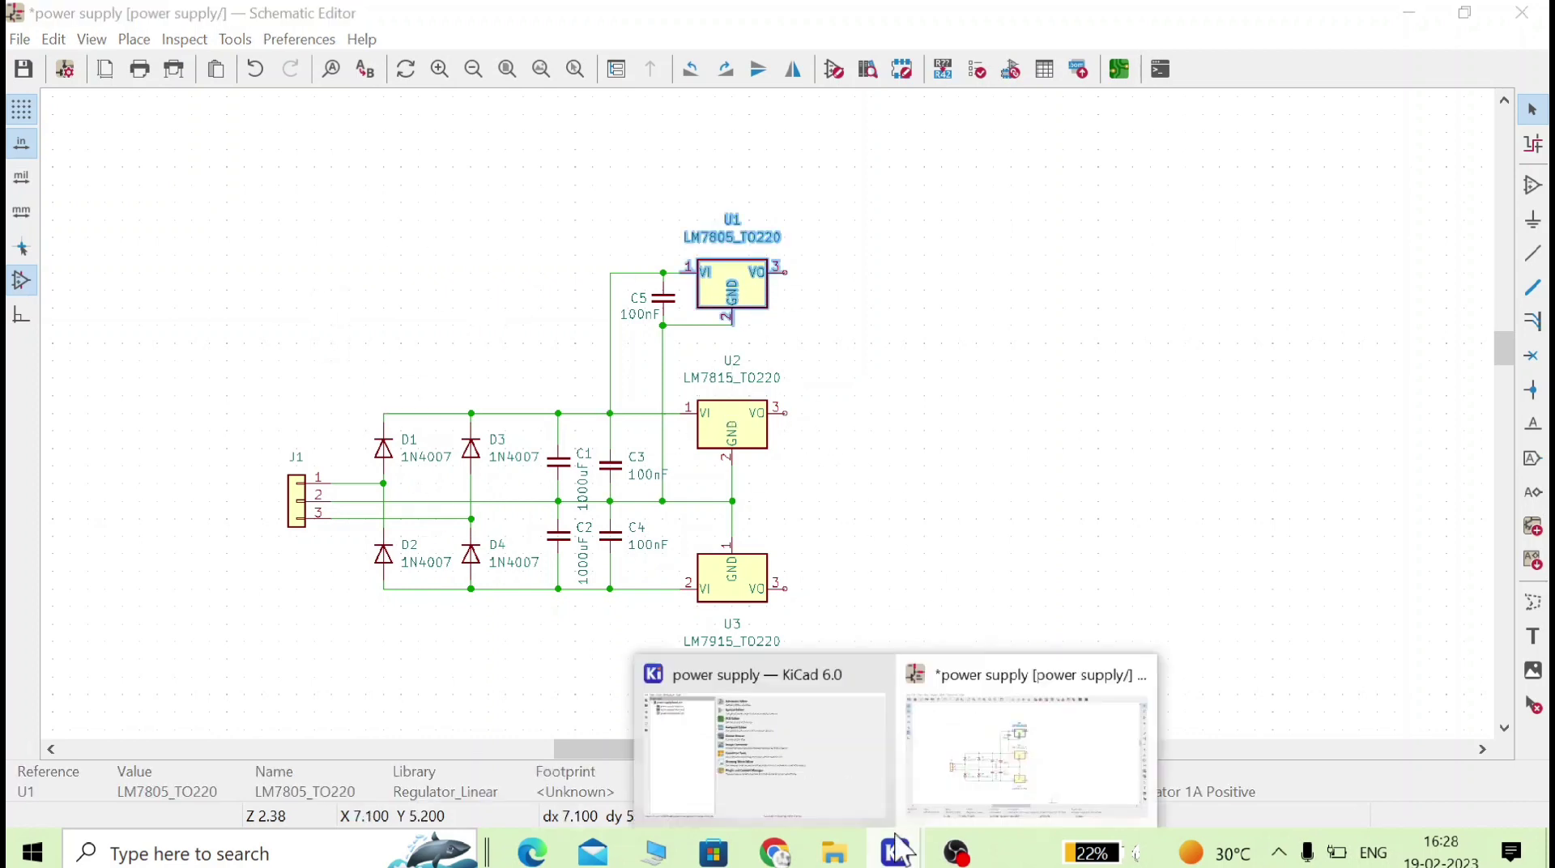
{"action": "left_click", "coordinate": [848, 773]}
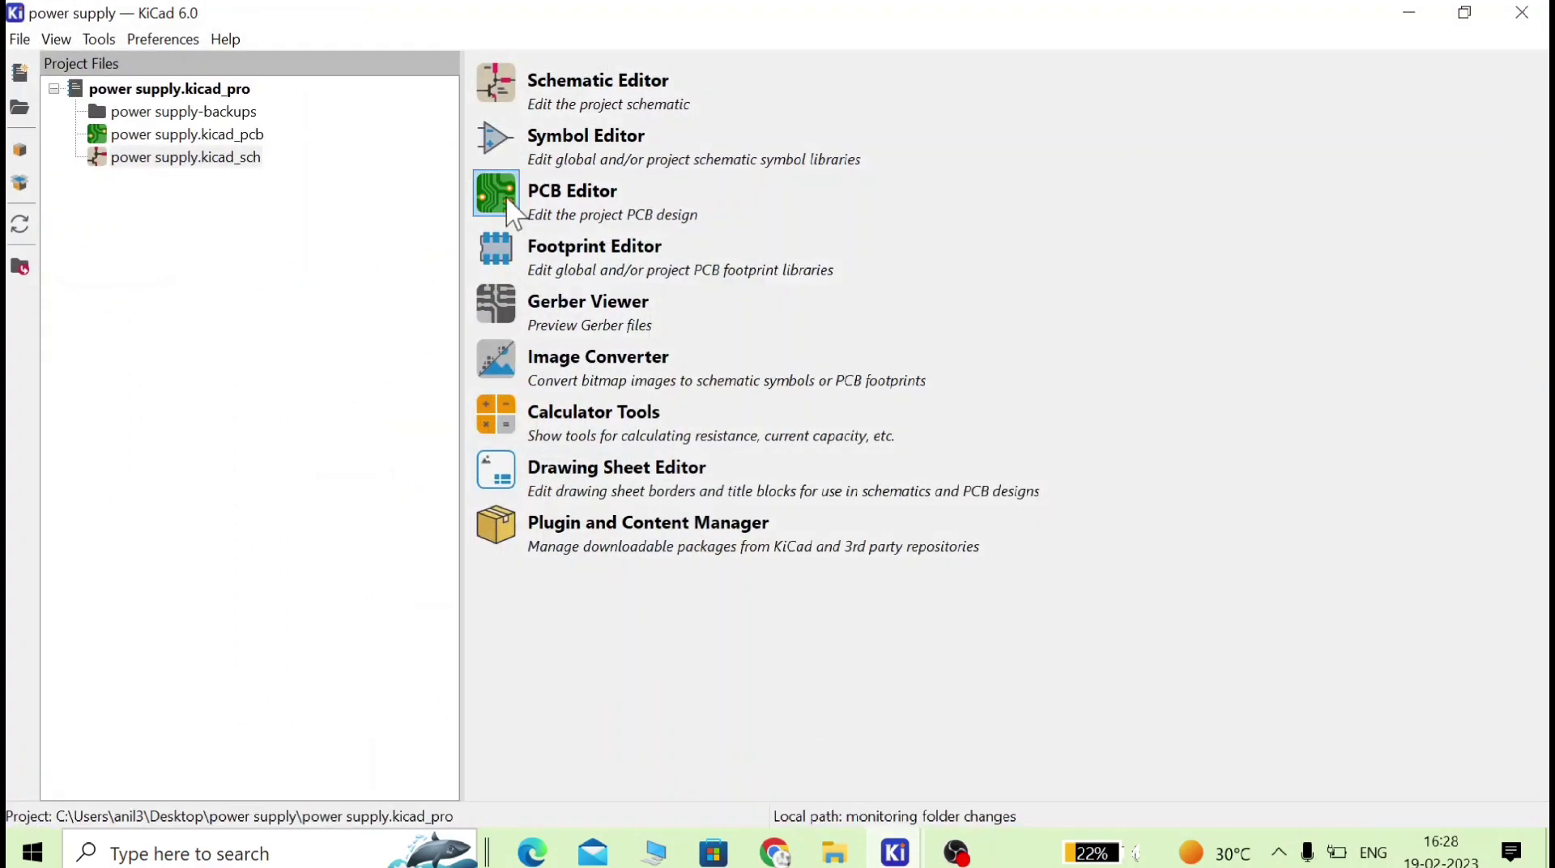
{"action": "left_click", "coordinate": [502, 194]}
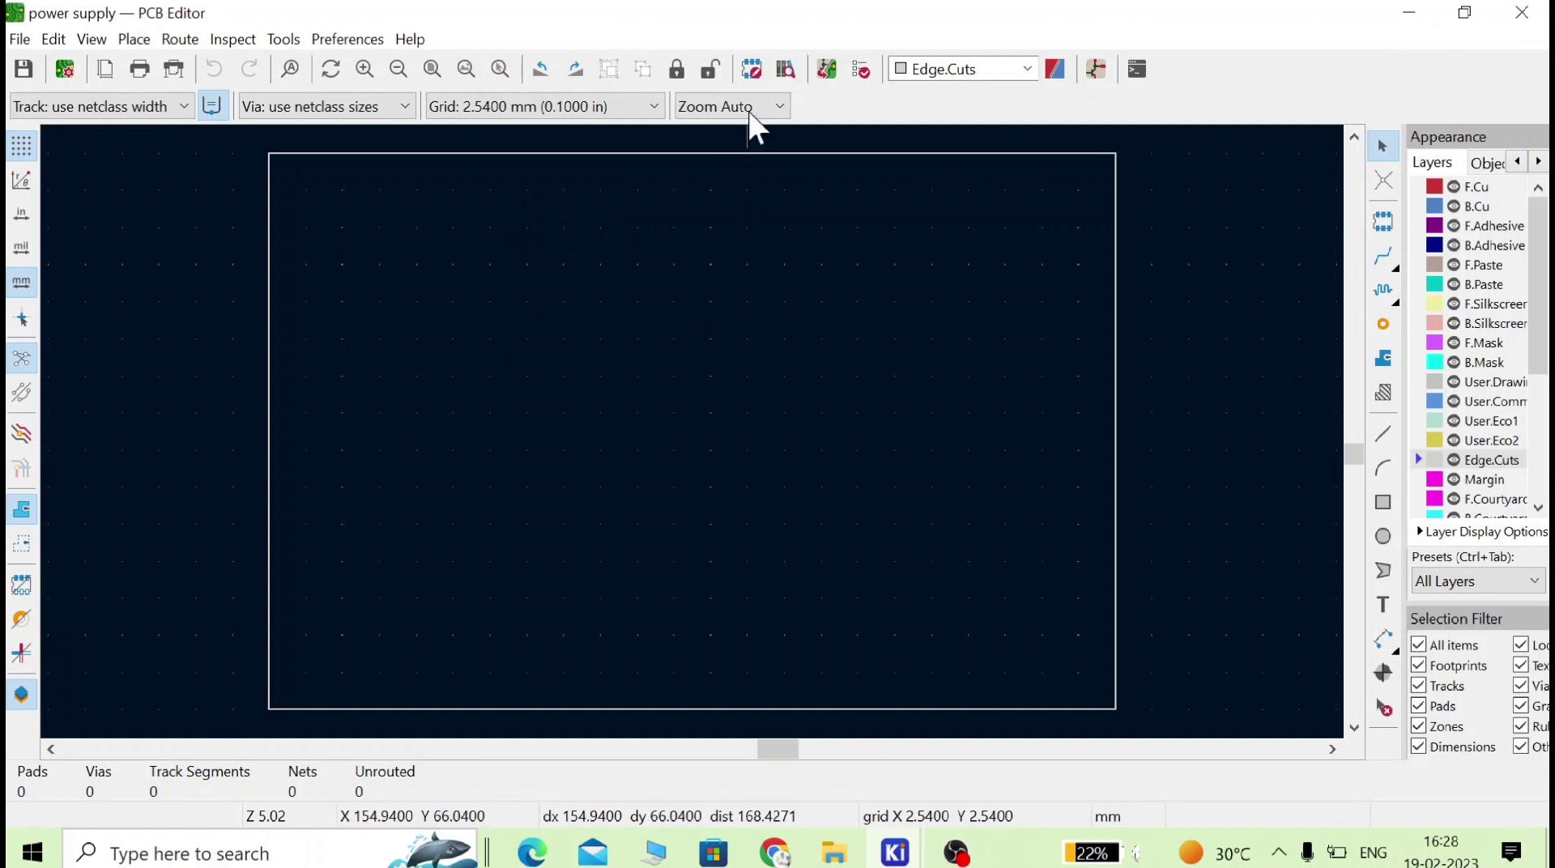
{"action": "left_click", "coordinate": [759, 69]}
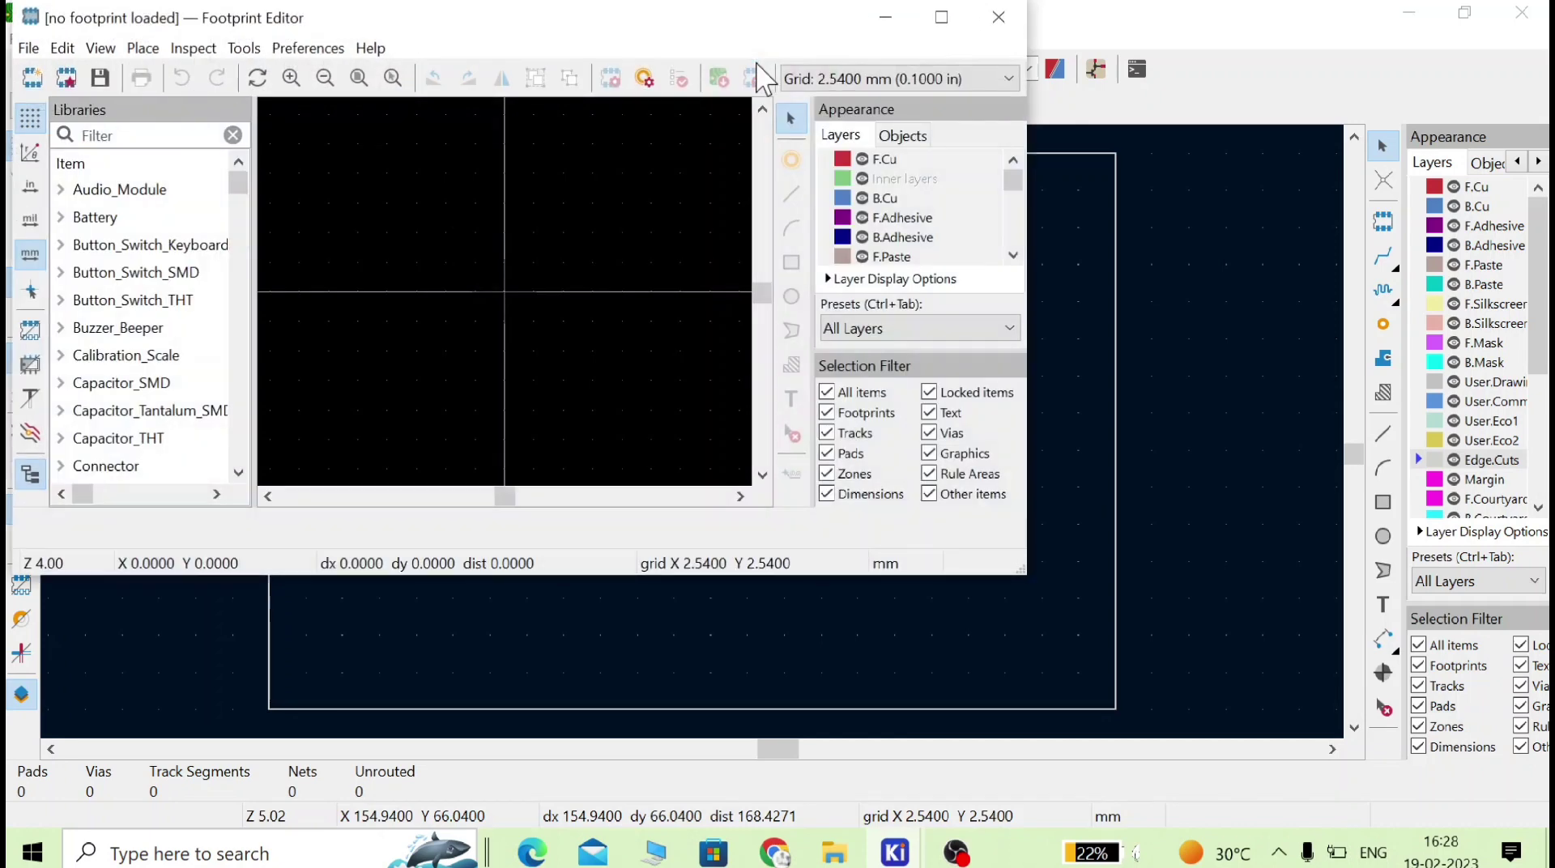
- Filter the footprint libraries by "user" and view the LM7805 and LM7815 footprints of the User library
{"action": "left_click", "coordinate": [137, 135]}
{"action": "type", "text": "user"}
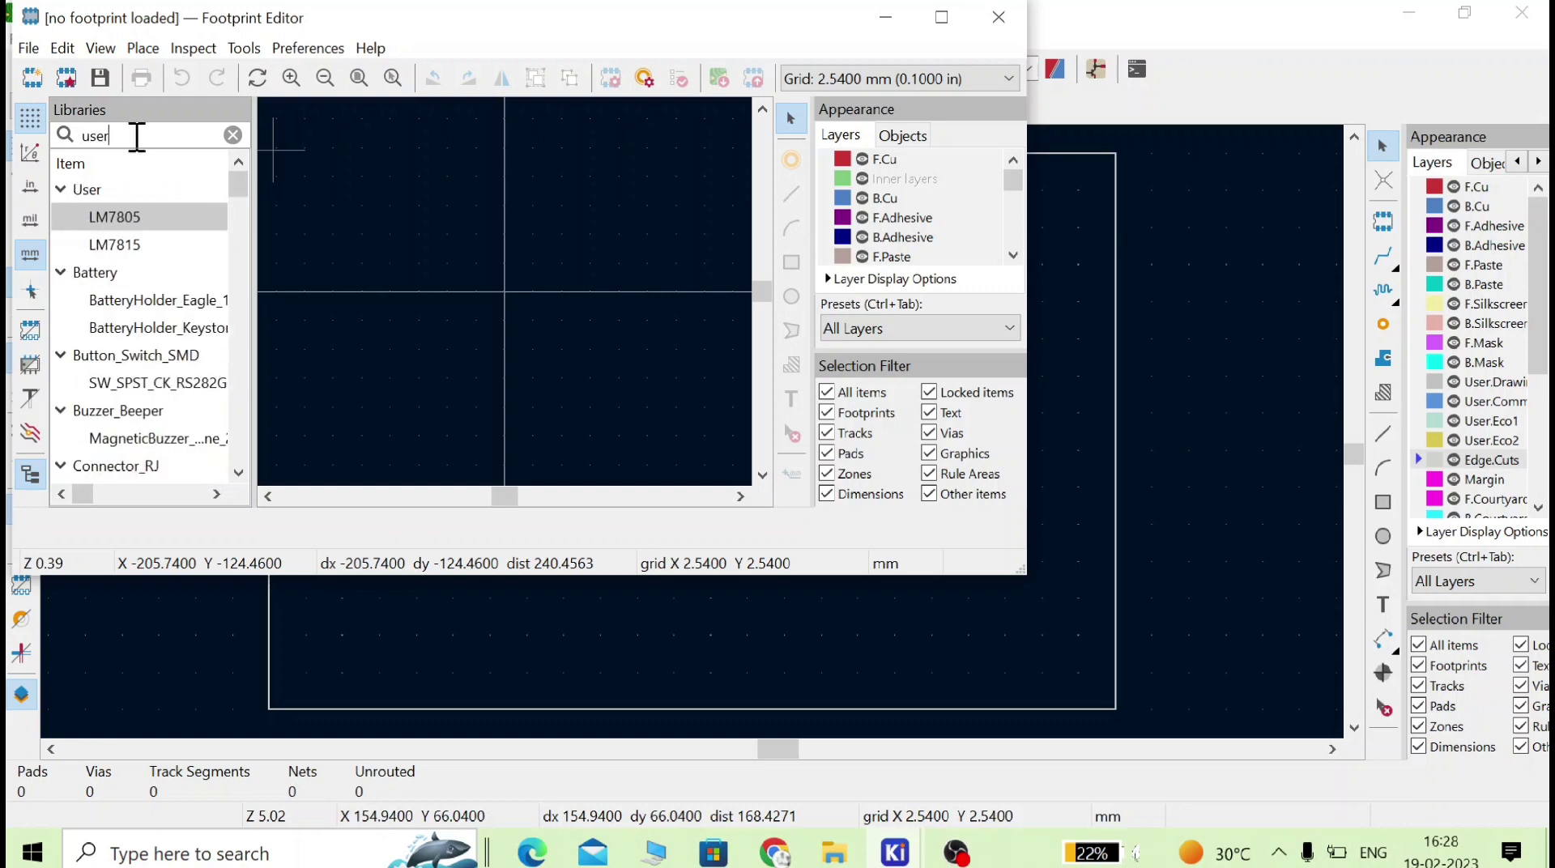
{"action": "double_click", "coordinate": [122, 217]}
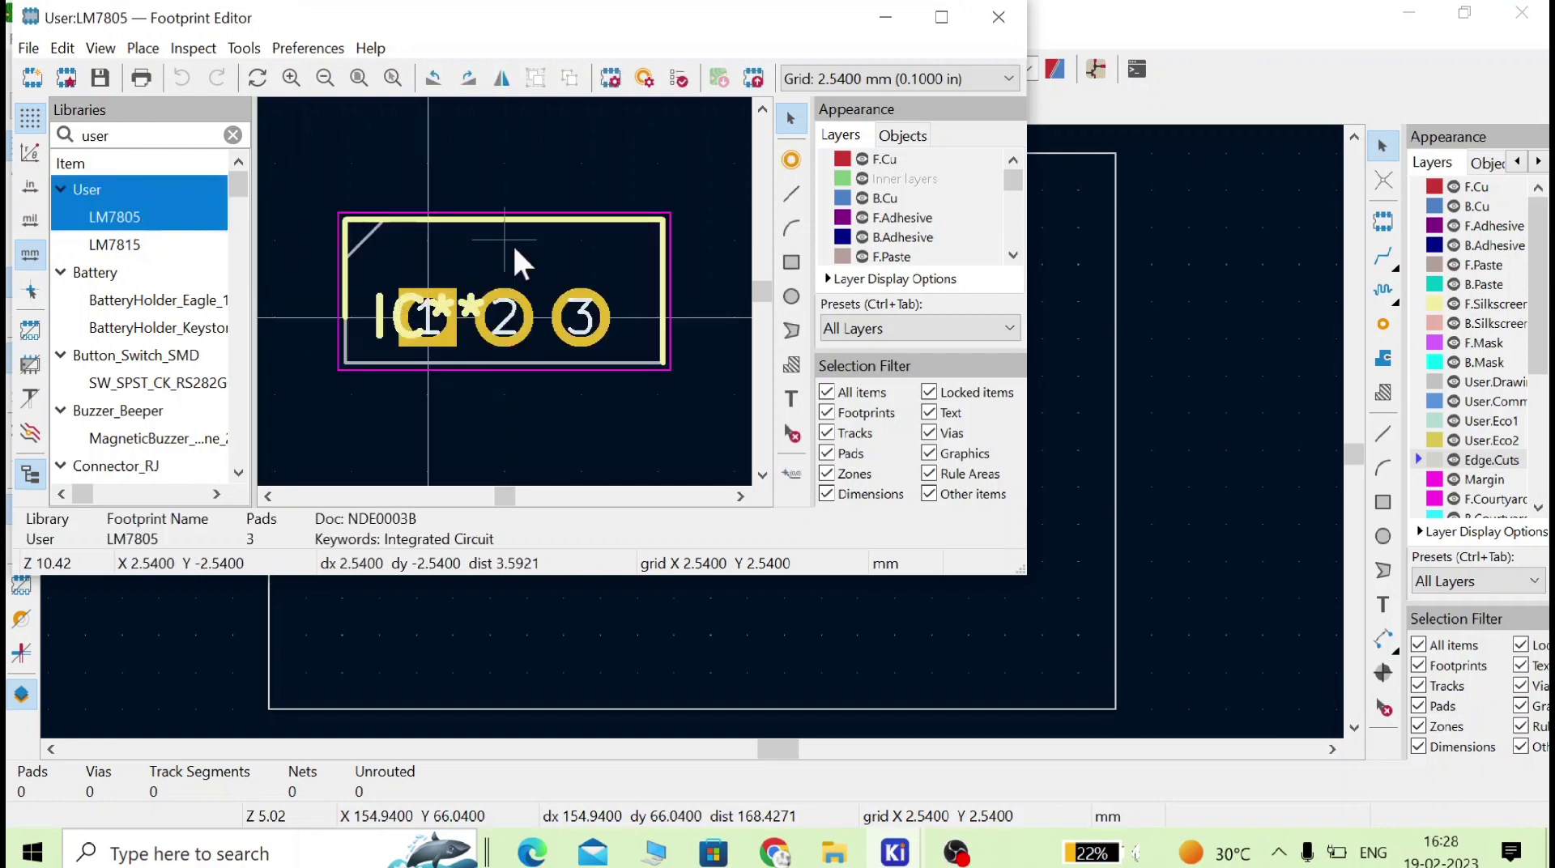
{"action": "double_click", "coordinate": [133, 245]}
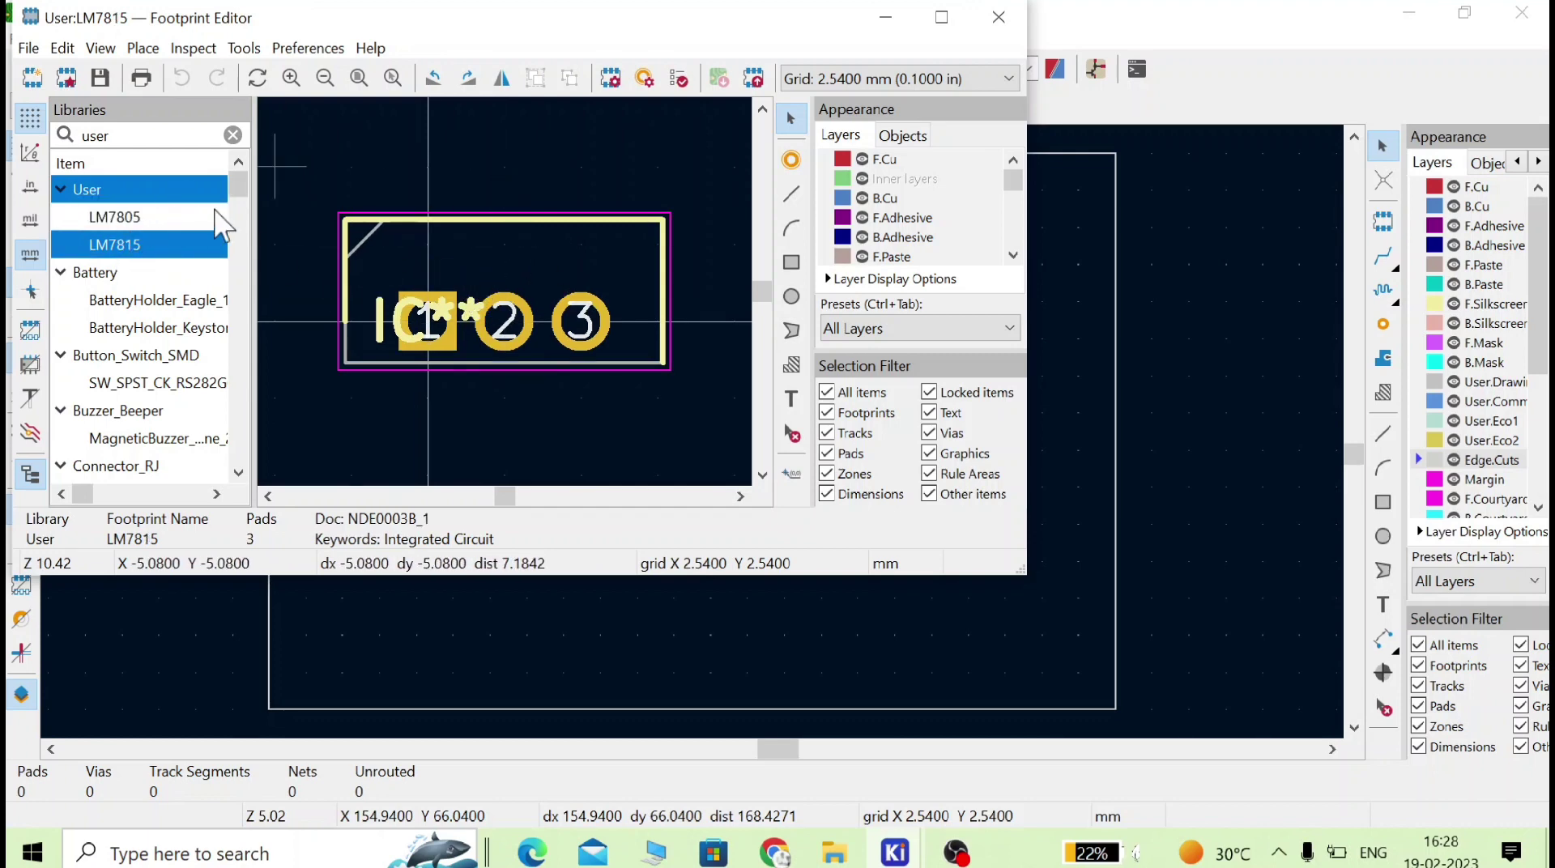
- Import the footprint file TO254P470X1028X1955-3P from the LM7915 folder of the desktop's KiCad folder
{"action": "left_click", "coordinate": [30, 48]}
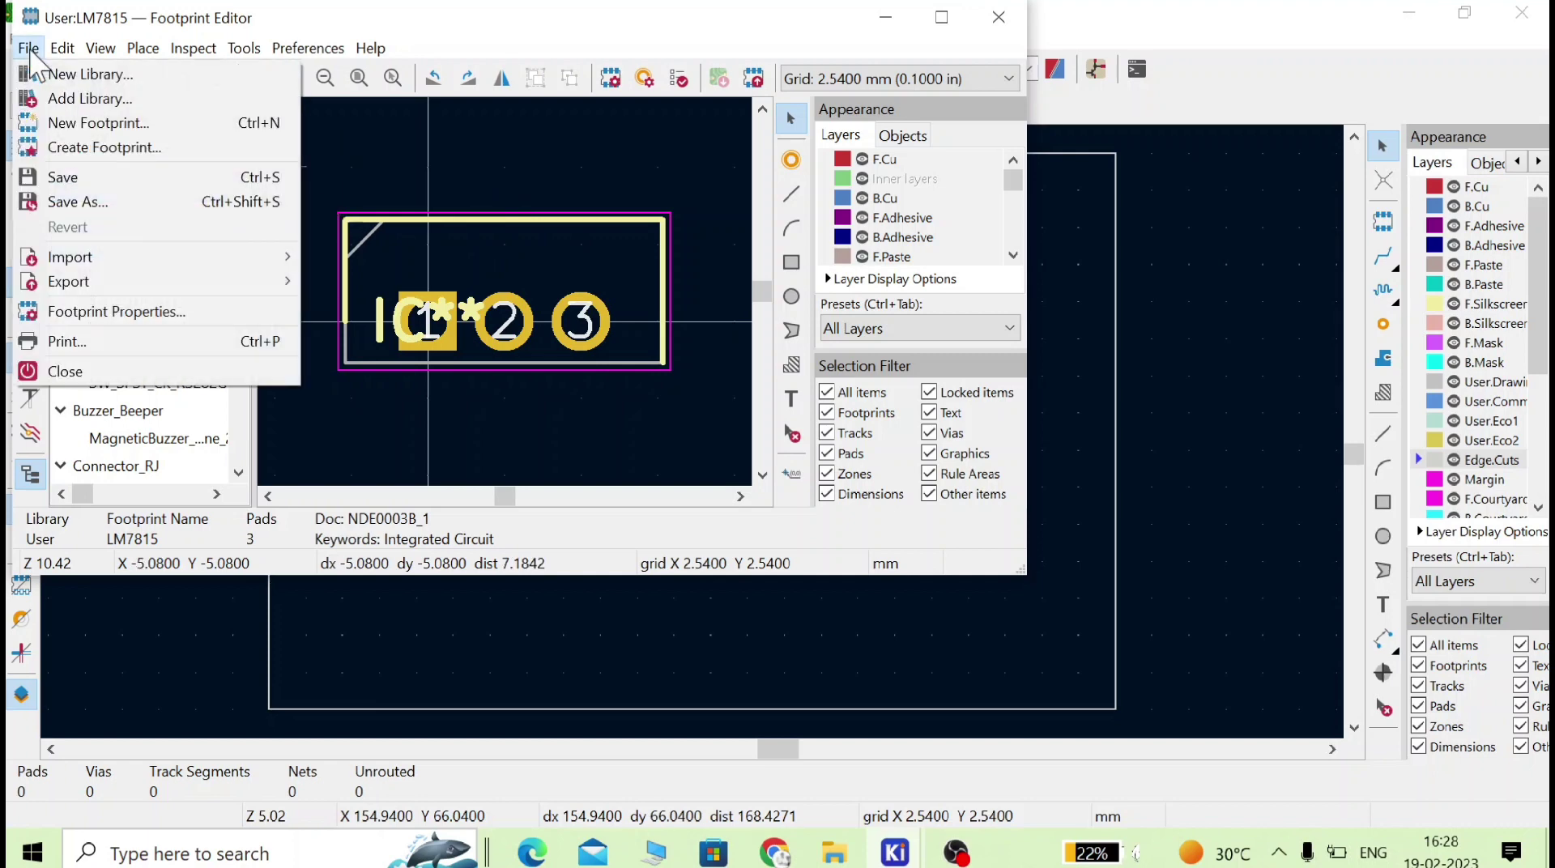
{"action": "mouse_move", "coordinate": [107, 260]}
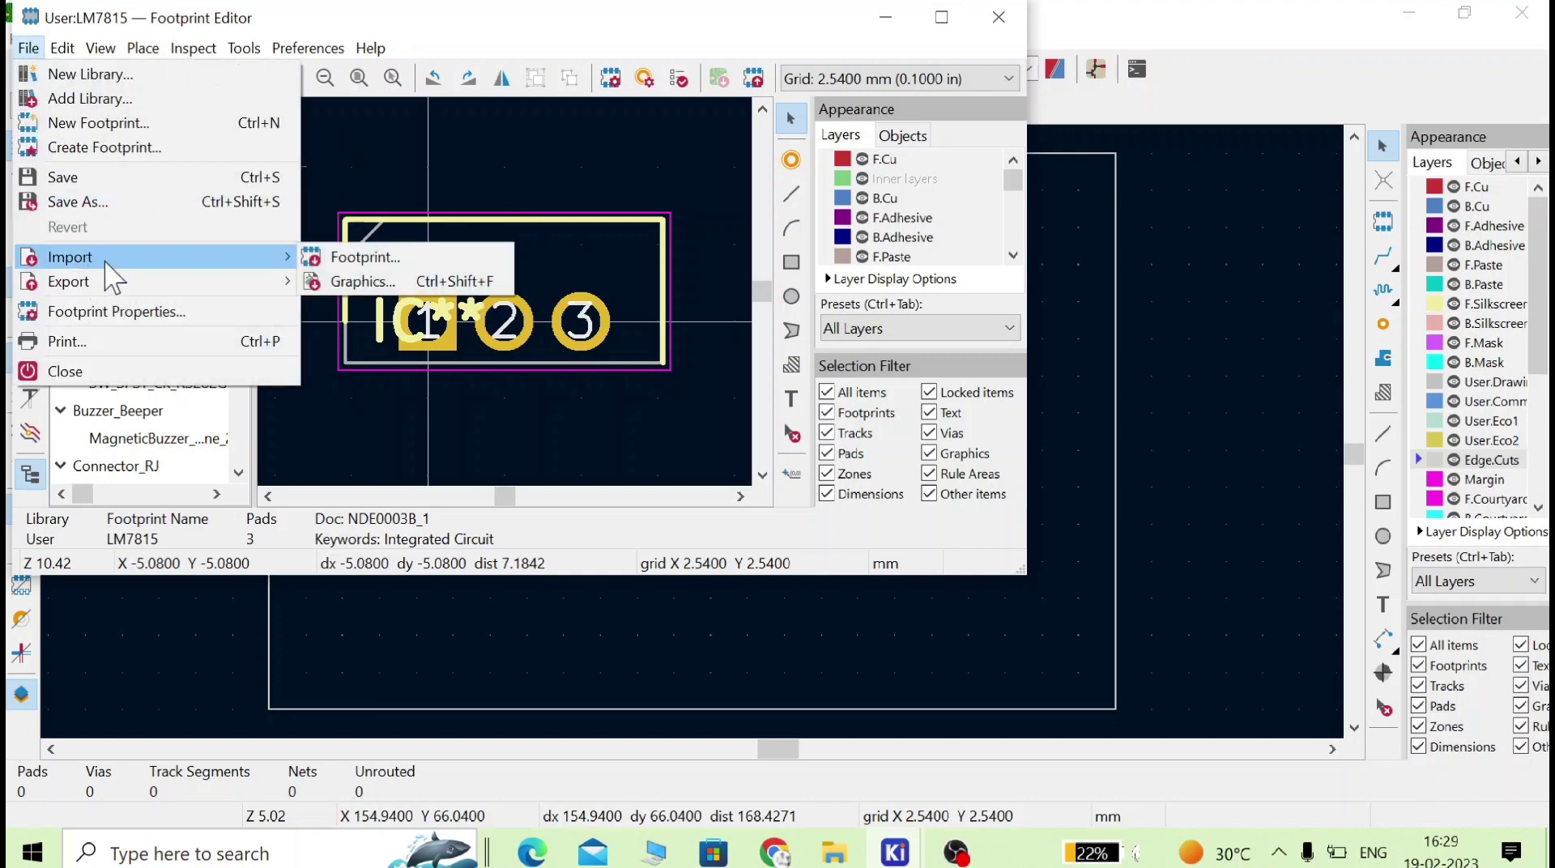
{"action": "left_click", "coordinate": [385, 264]}
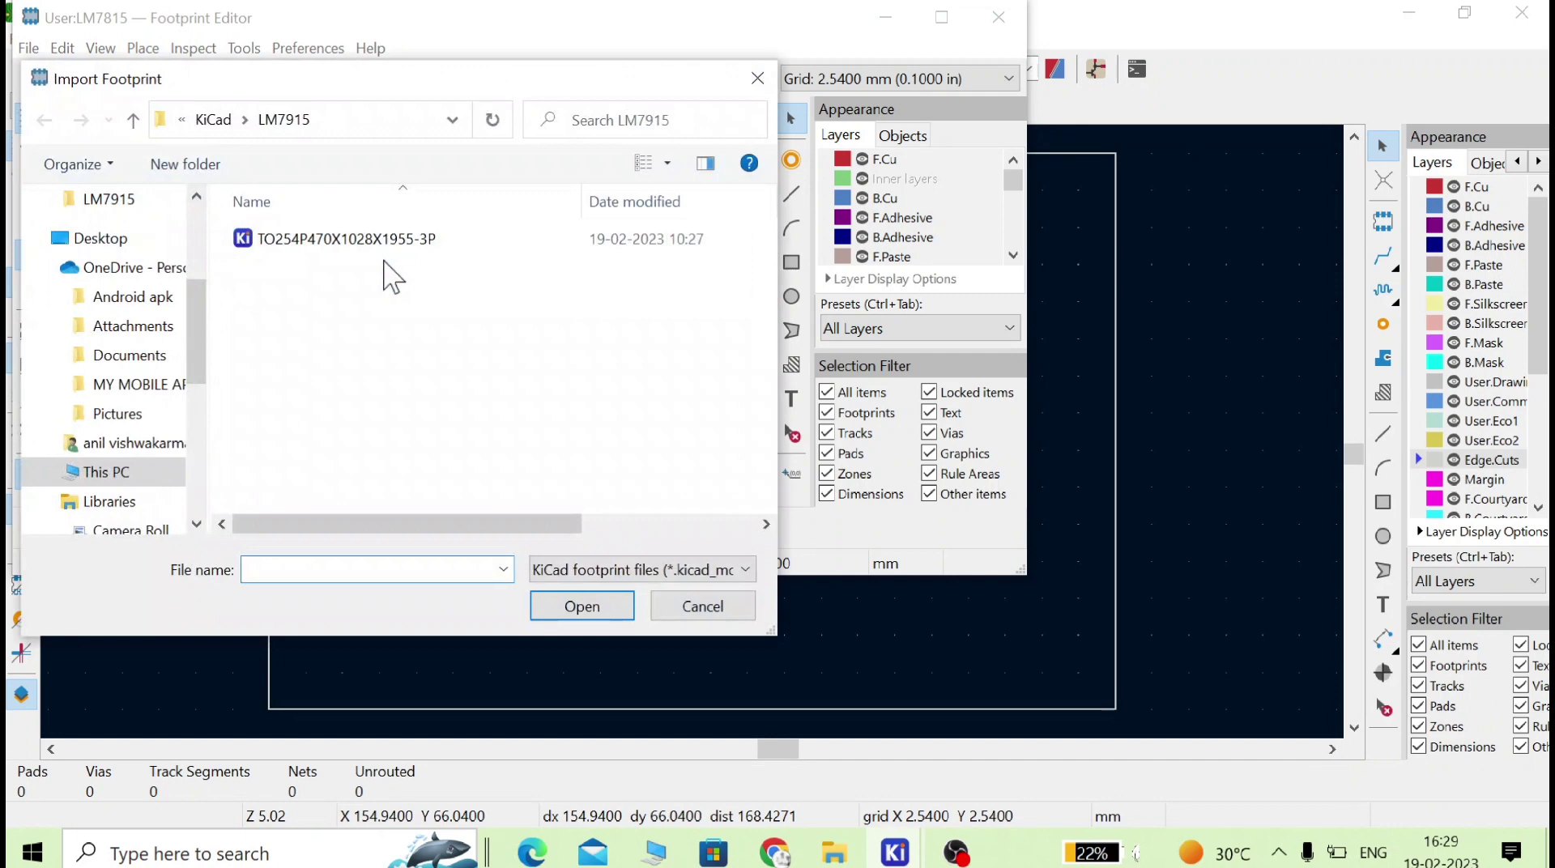
{"action": "left_click", "coordinate": [214, 121]}
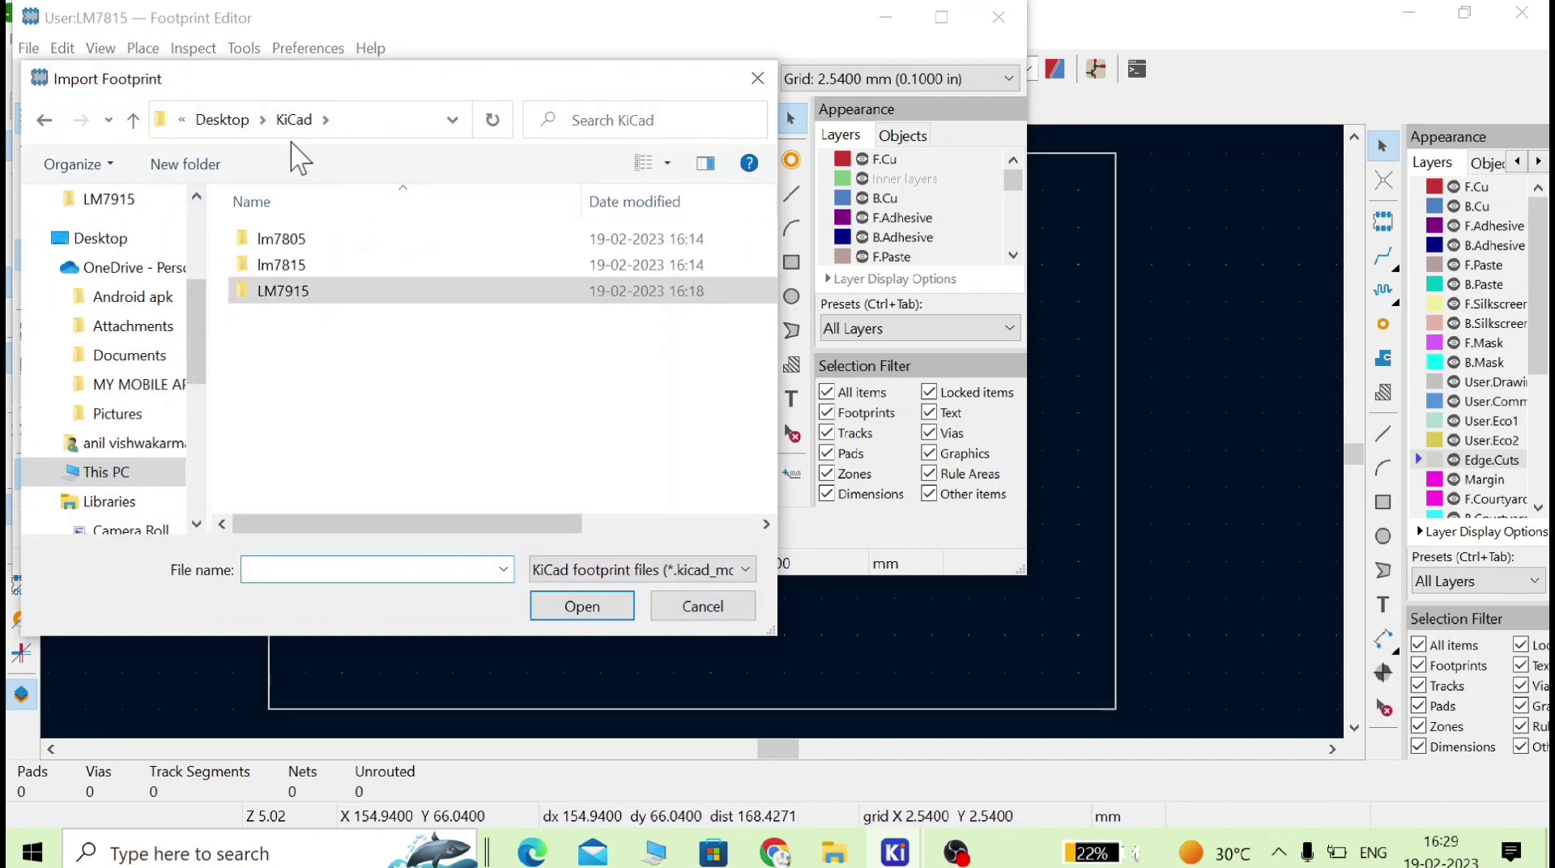
{"action": "double_click", "coordinate": [320, 300]}
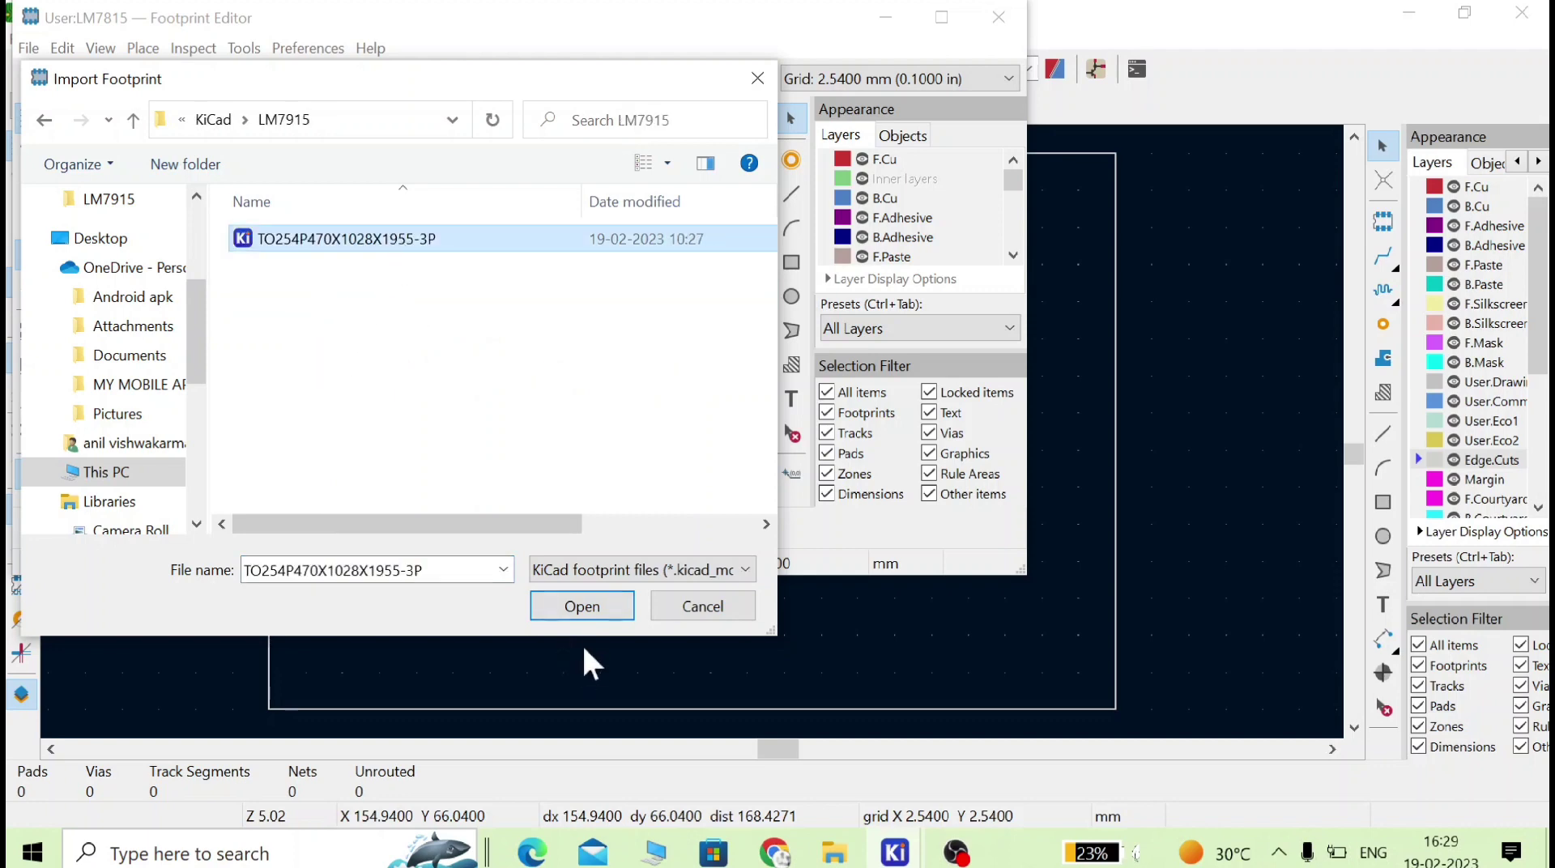
{"action": "left_click", "coordinate": [591, 611]}
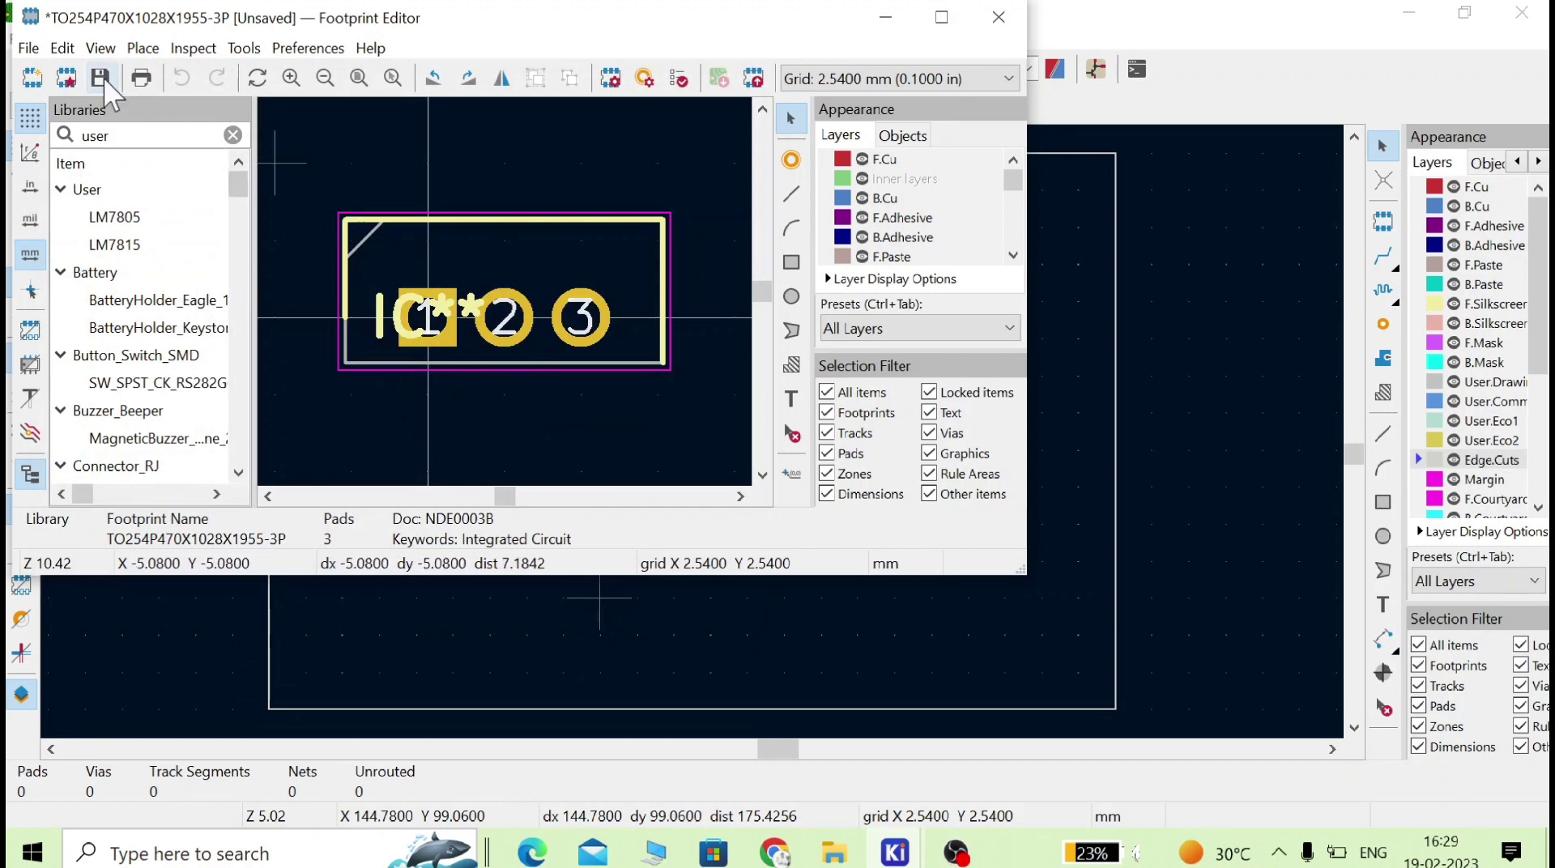
- Start saving the imported TO254P470X1028X1955-3P footprint and choose the User library as its destination
{"action": "left_click", "coordinate": [101, 191]}
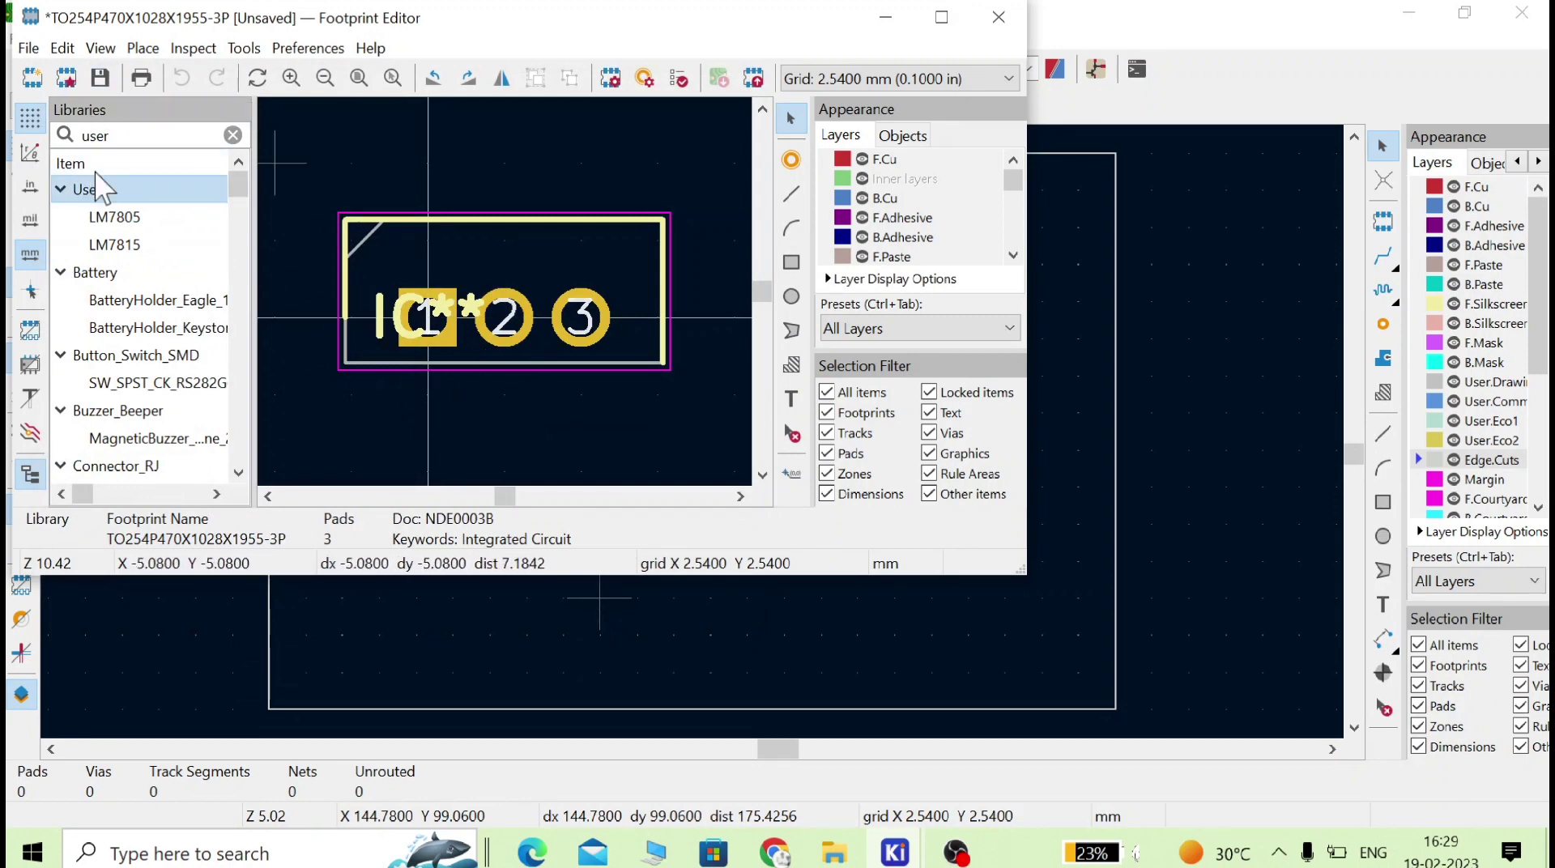
{"action": "left_click", "coordinate": [102, 81]}
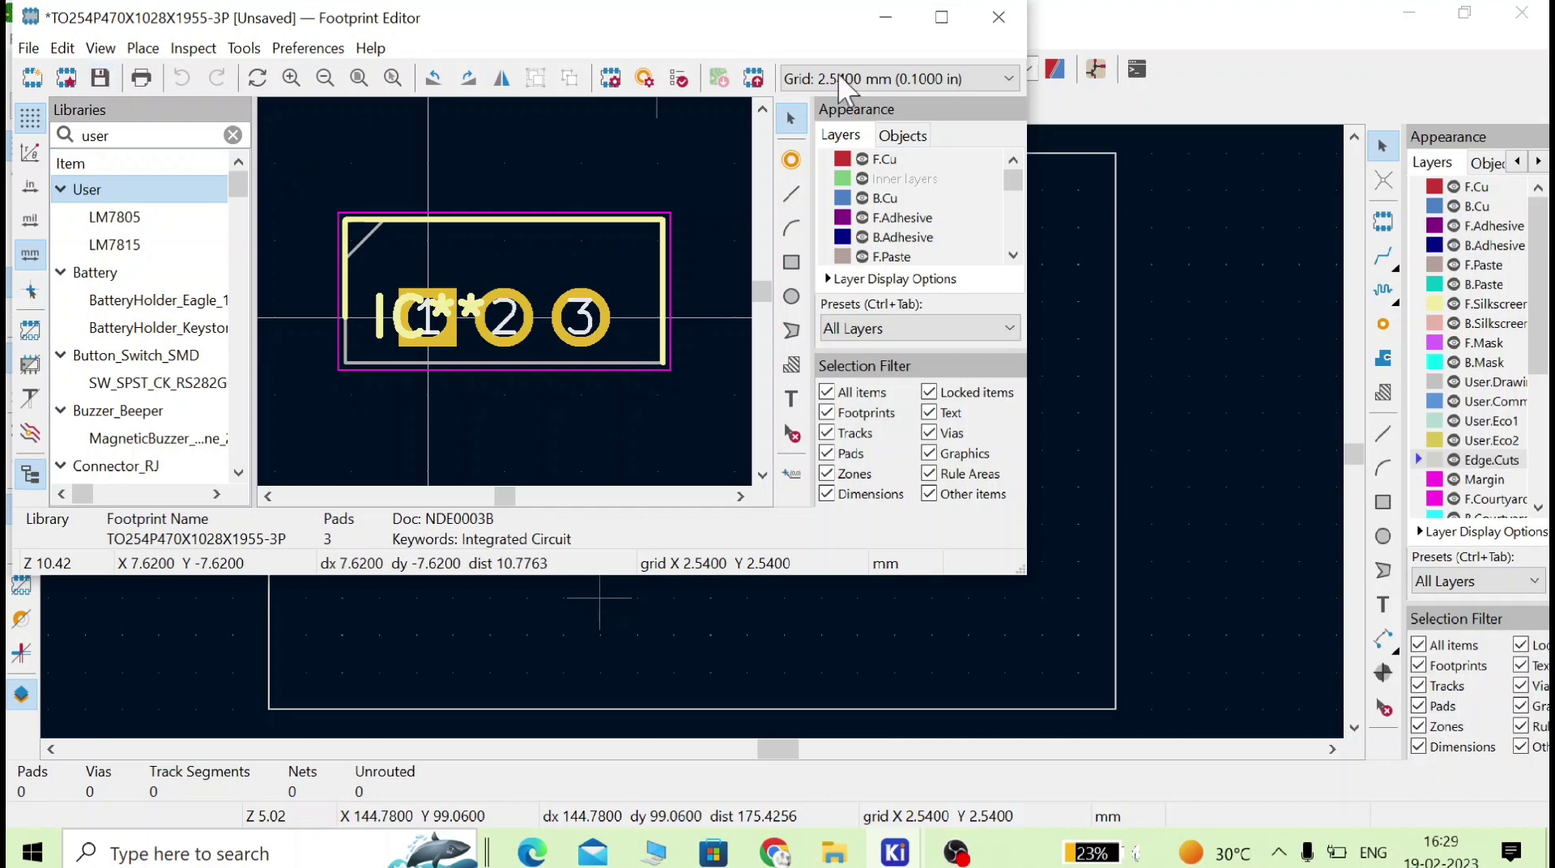
{"action": "left_click", "coordinate": [991, 19]}
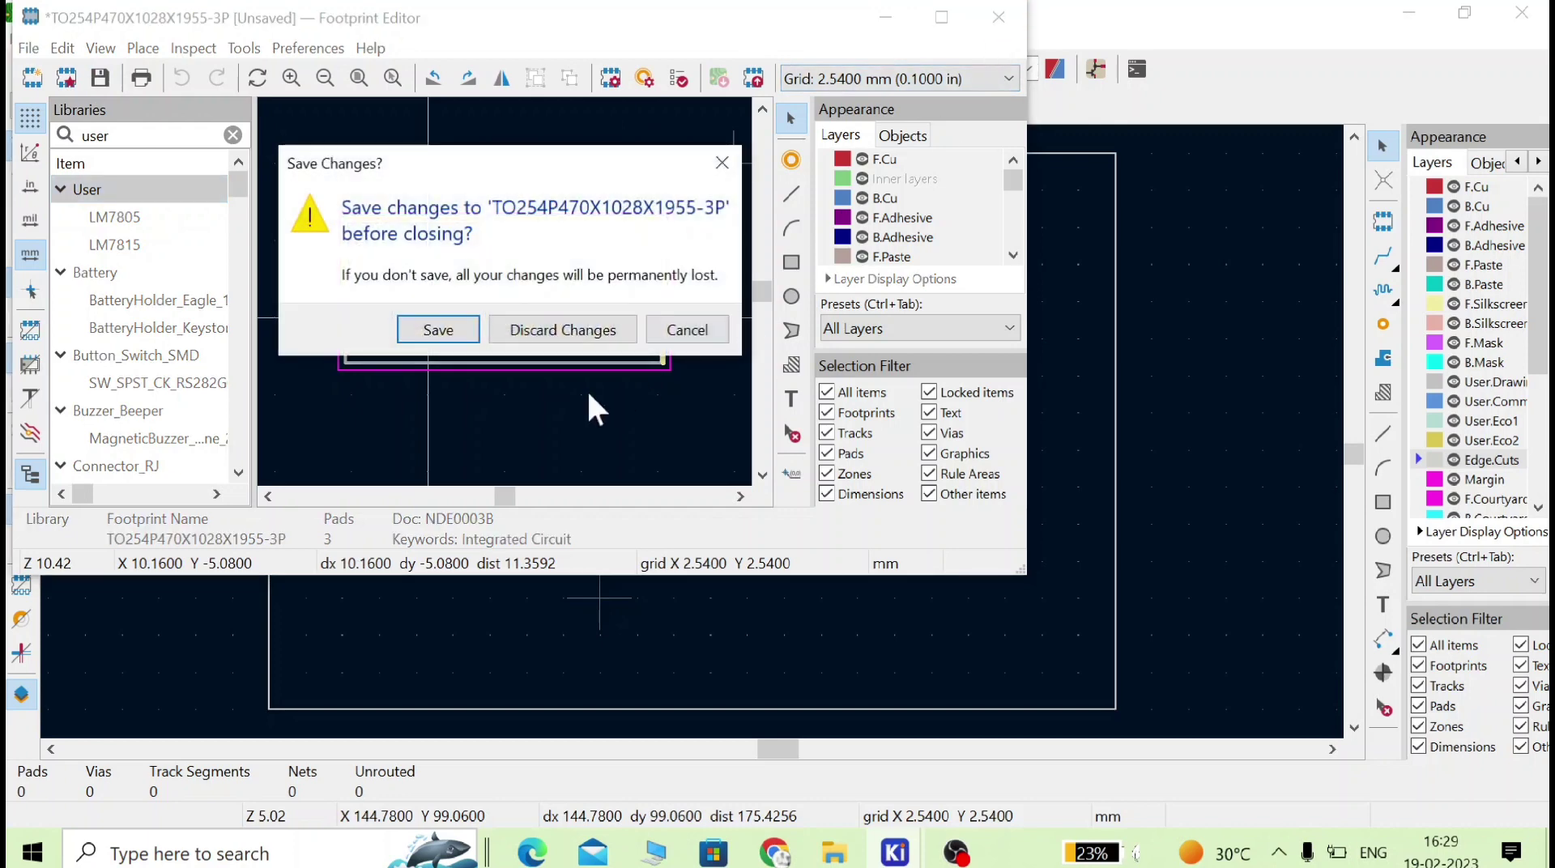
{"action": "left_click", "coordinate": [444, 332]}
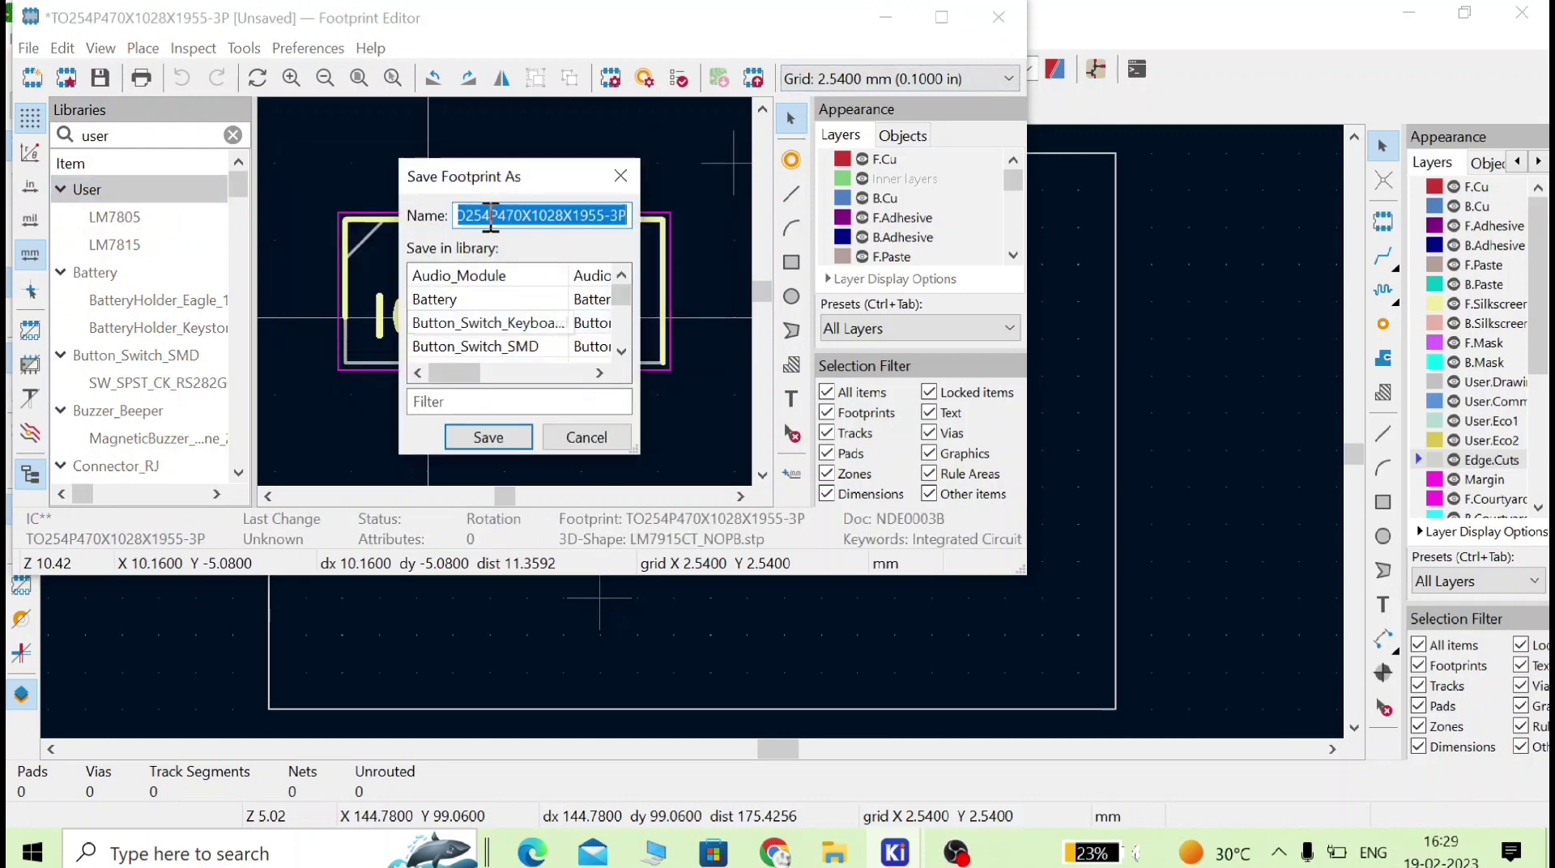
{"action": "left_click", "coordinate": [455, 402]}
{"action": "type", "text": "user"}
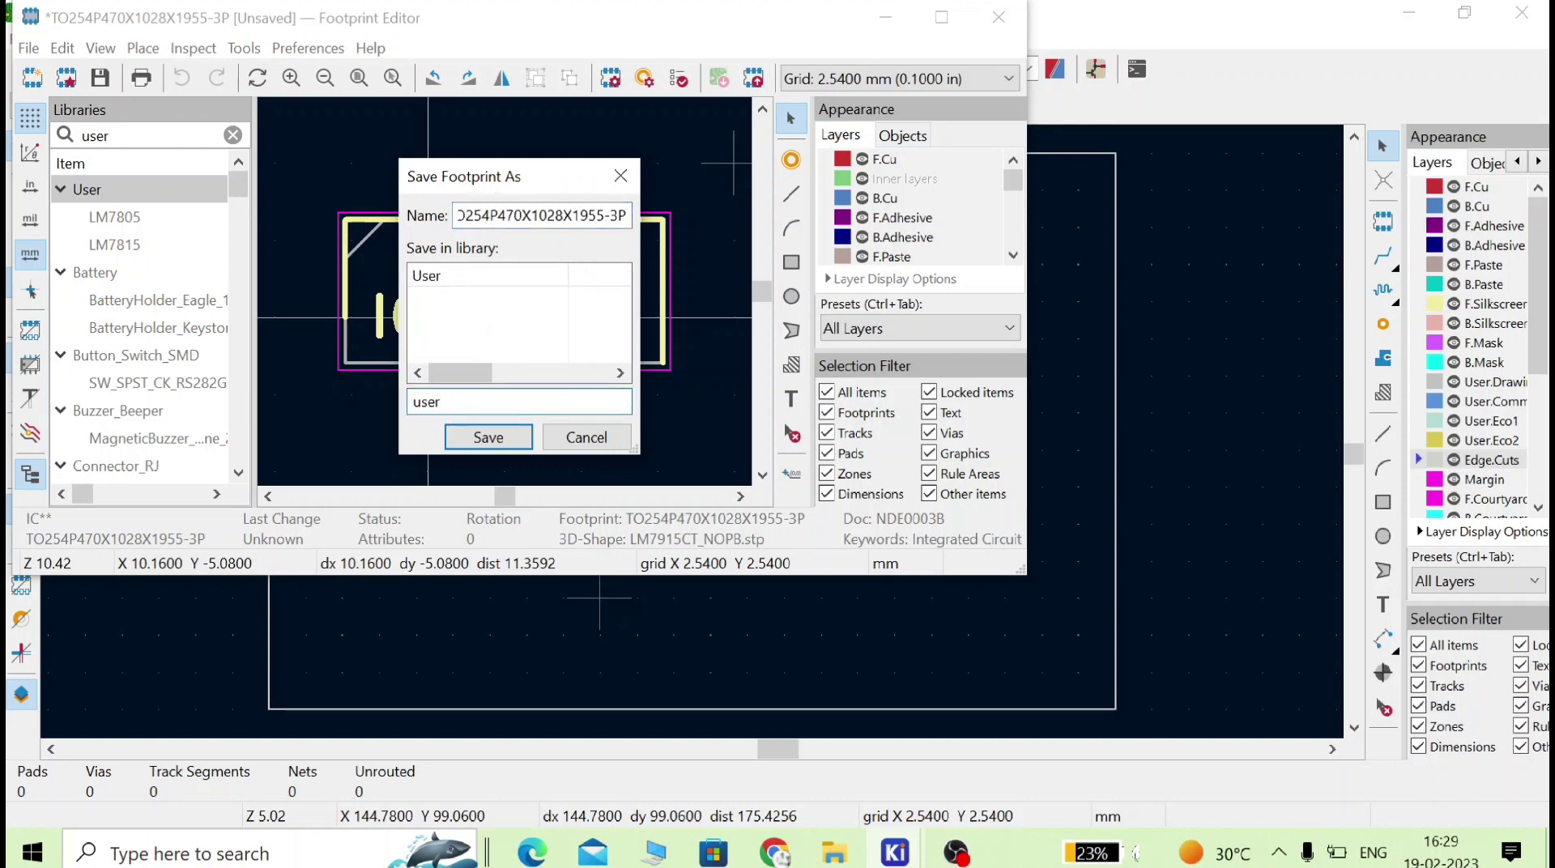
{"action": "left_click", "coordinate": [450, 276]}
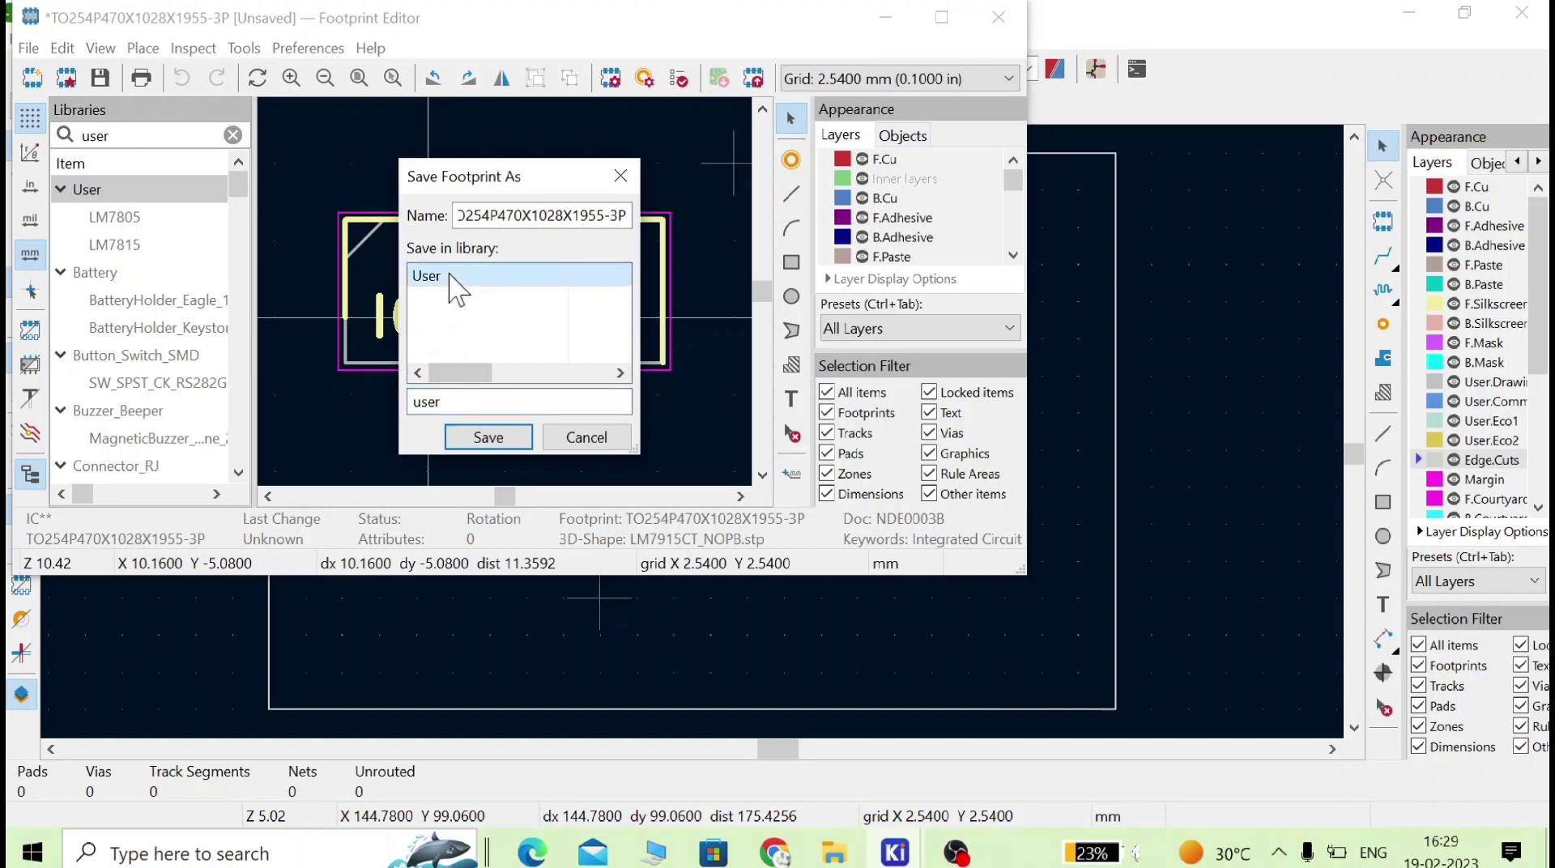
- Name the footprint LM7915 and save it
{"action": "left_click", "coordinate": [462, 215]}
{"action": "left_click", "coordinate": [465, 215]}
{"action": "left_click_drag", "start_coordinate": [465, 215], "coordinate": [759, 212]}
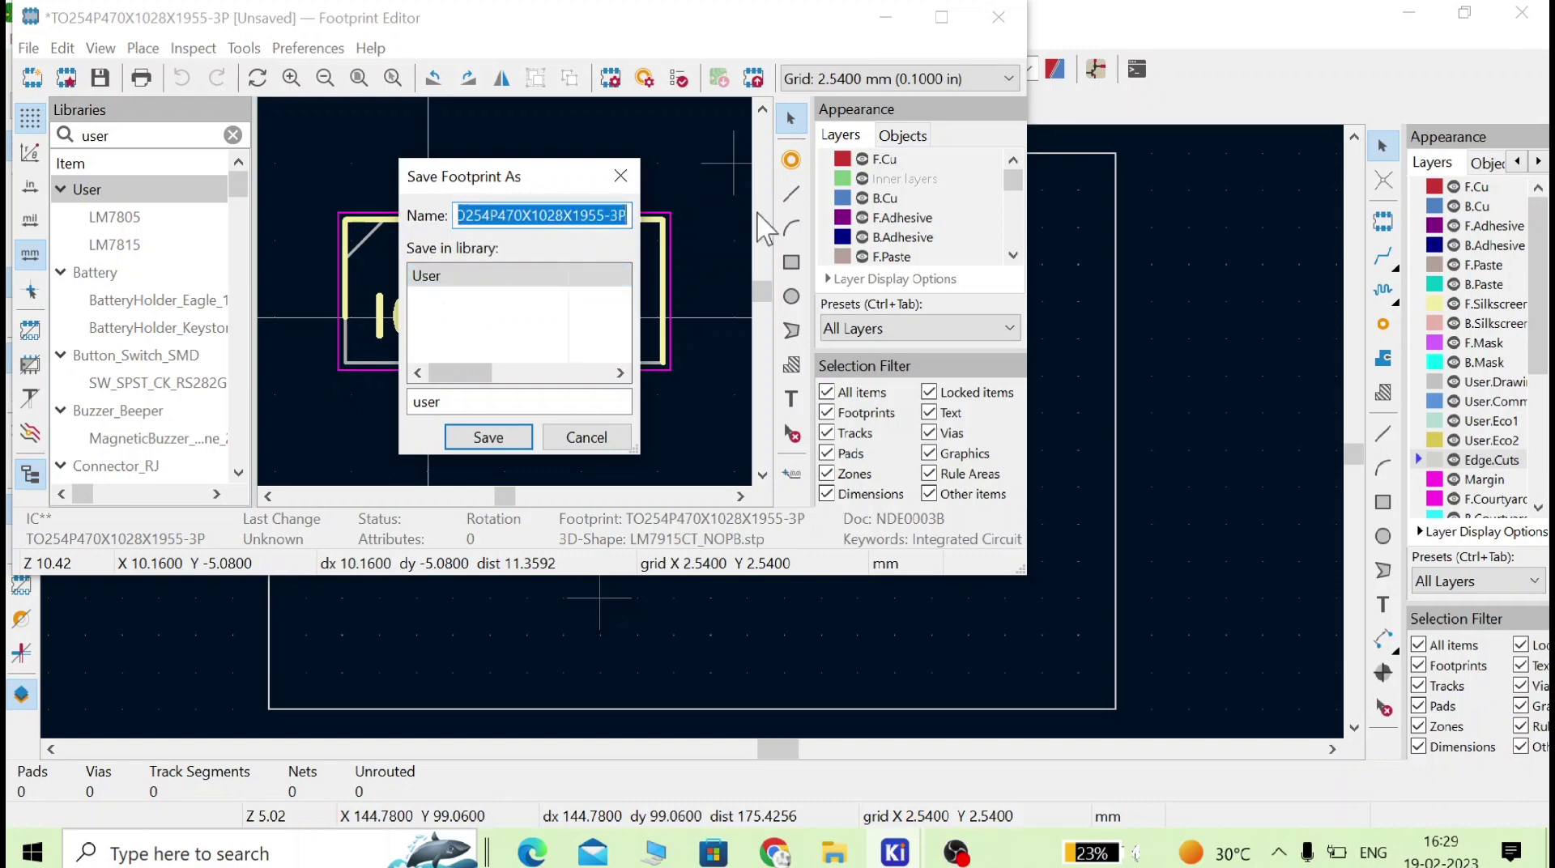
{"action": "key", "text": "BackSpace"}
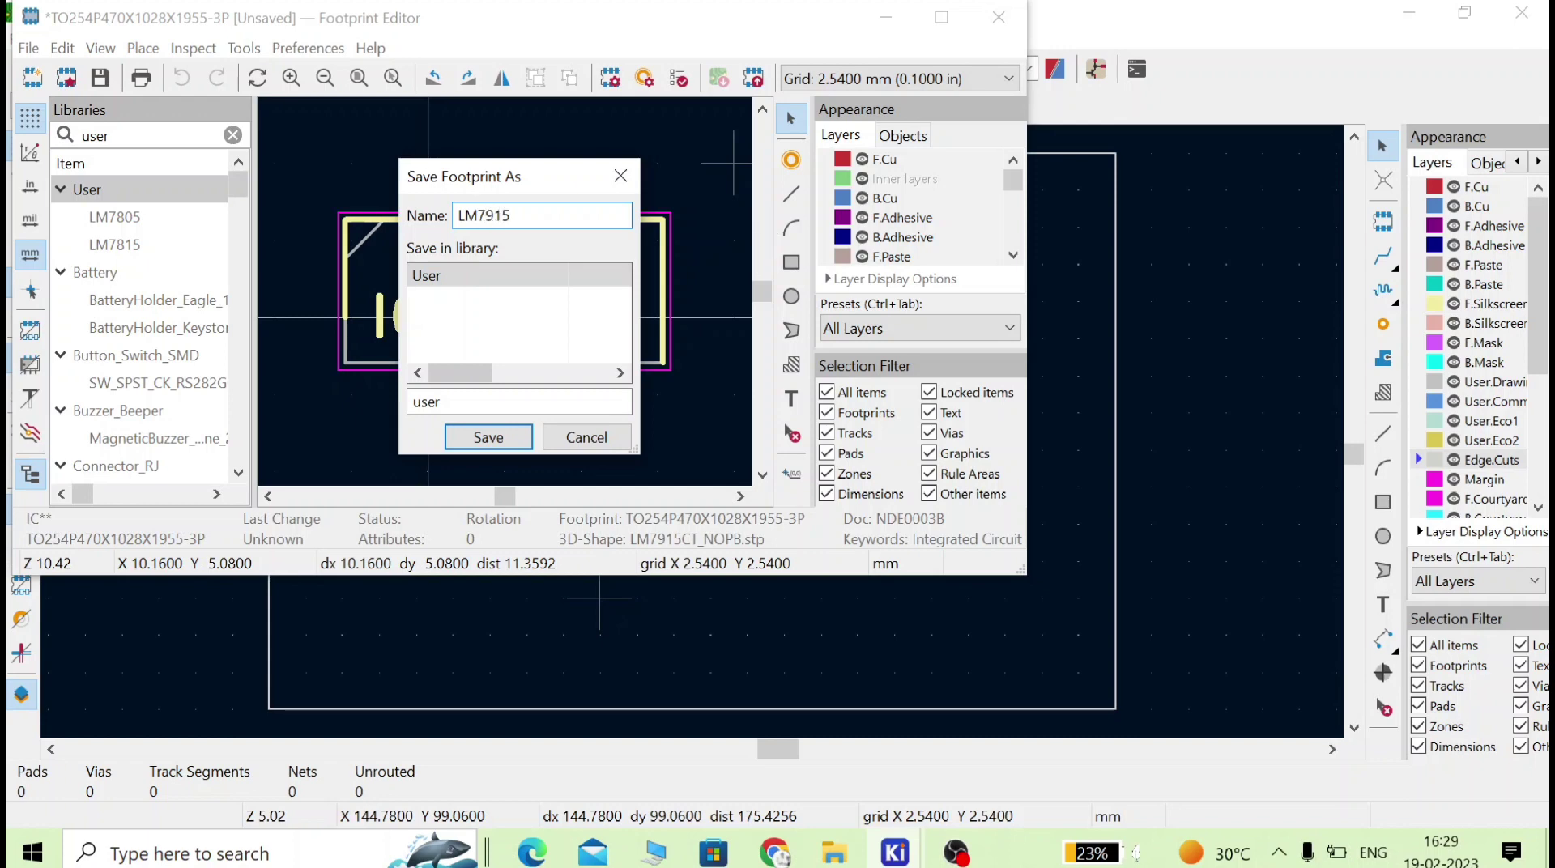
{"action": "type", "text": "LM7915"}
{"action": "left_click", "coordinate": [488, 437]}
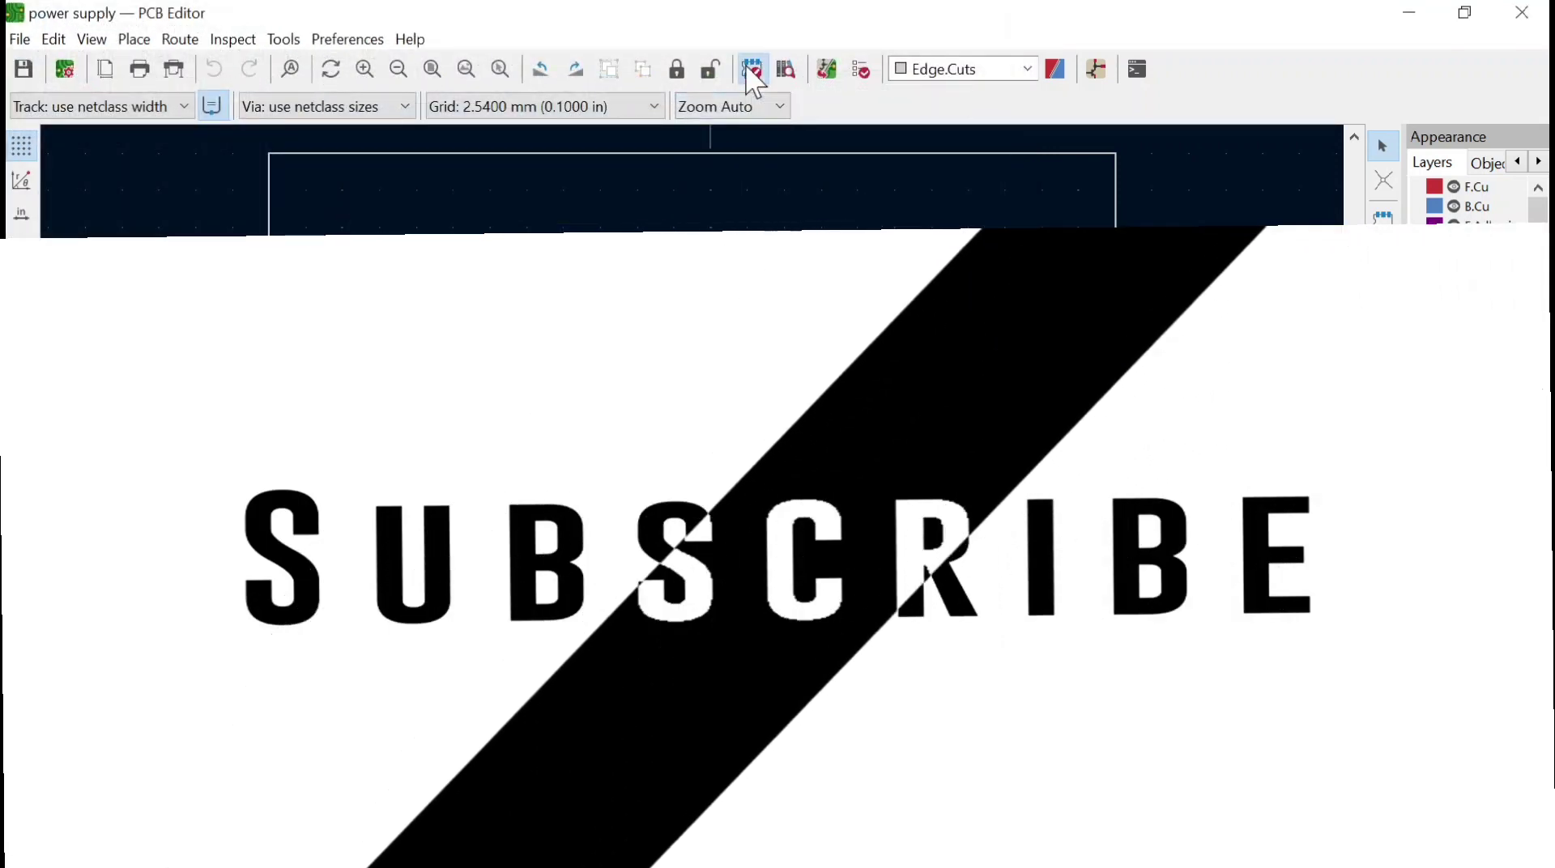
- Reopen the Footprint Editor, filter the libraries by "user", view the LM7915 footprint and close the editor
{"action": "left_click", "coordinate": [751, 70]}
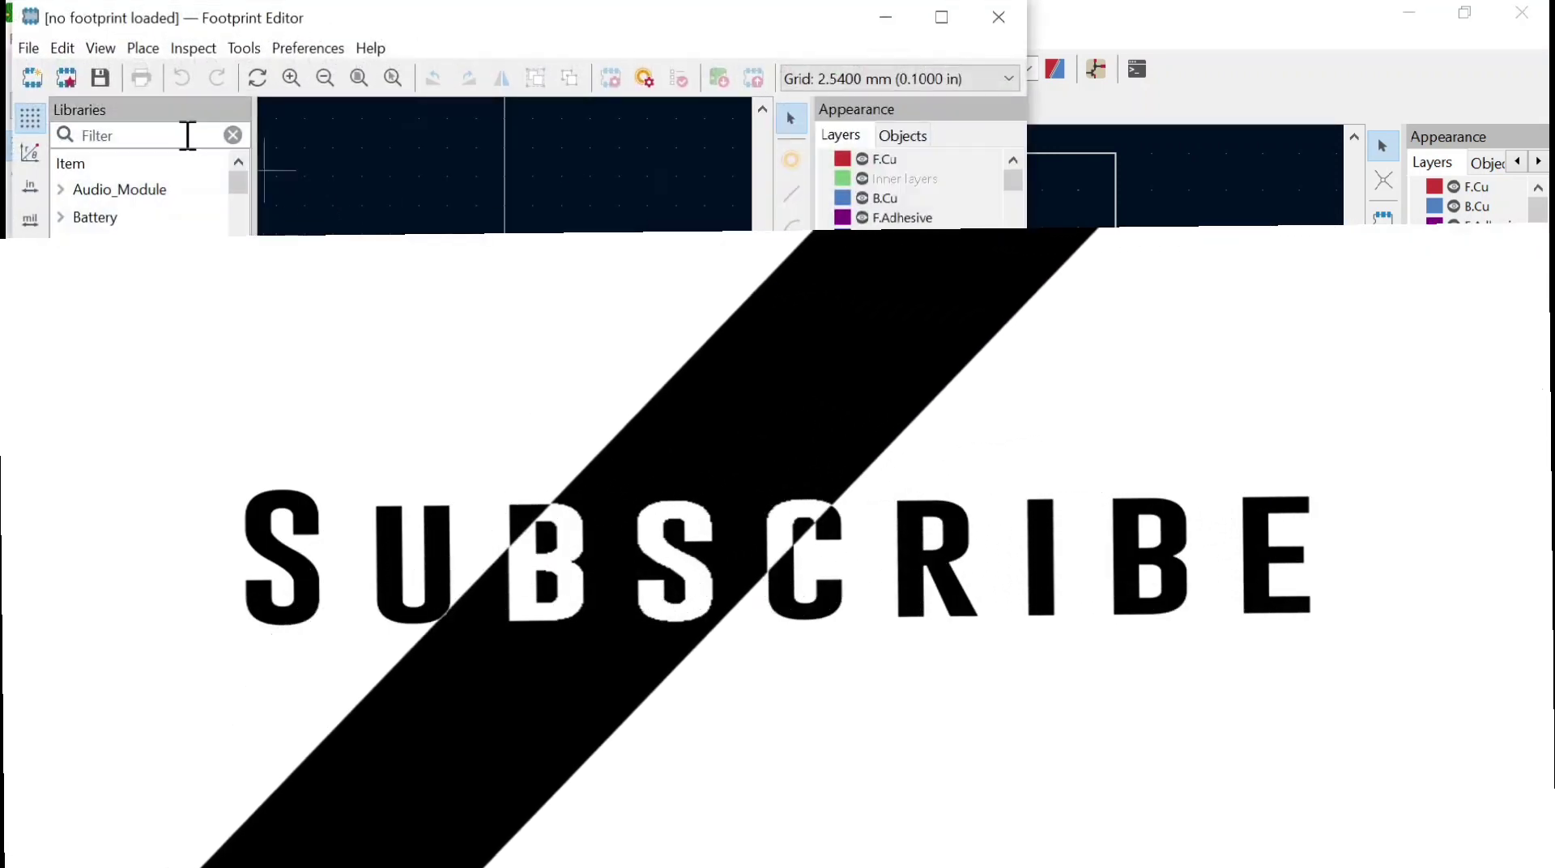
{"action": "type", "text": "user"}
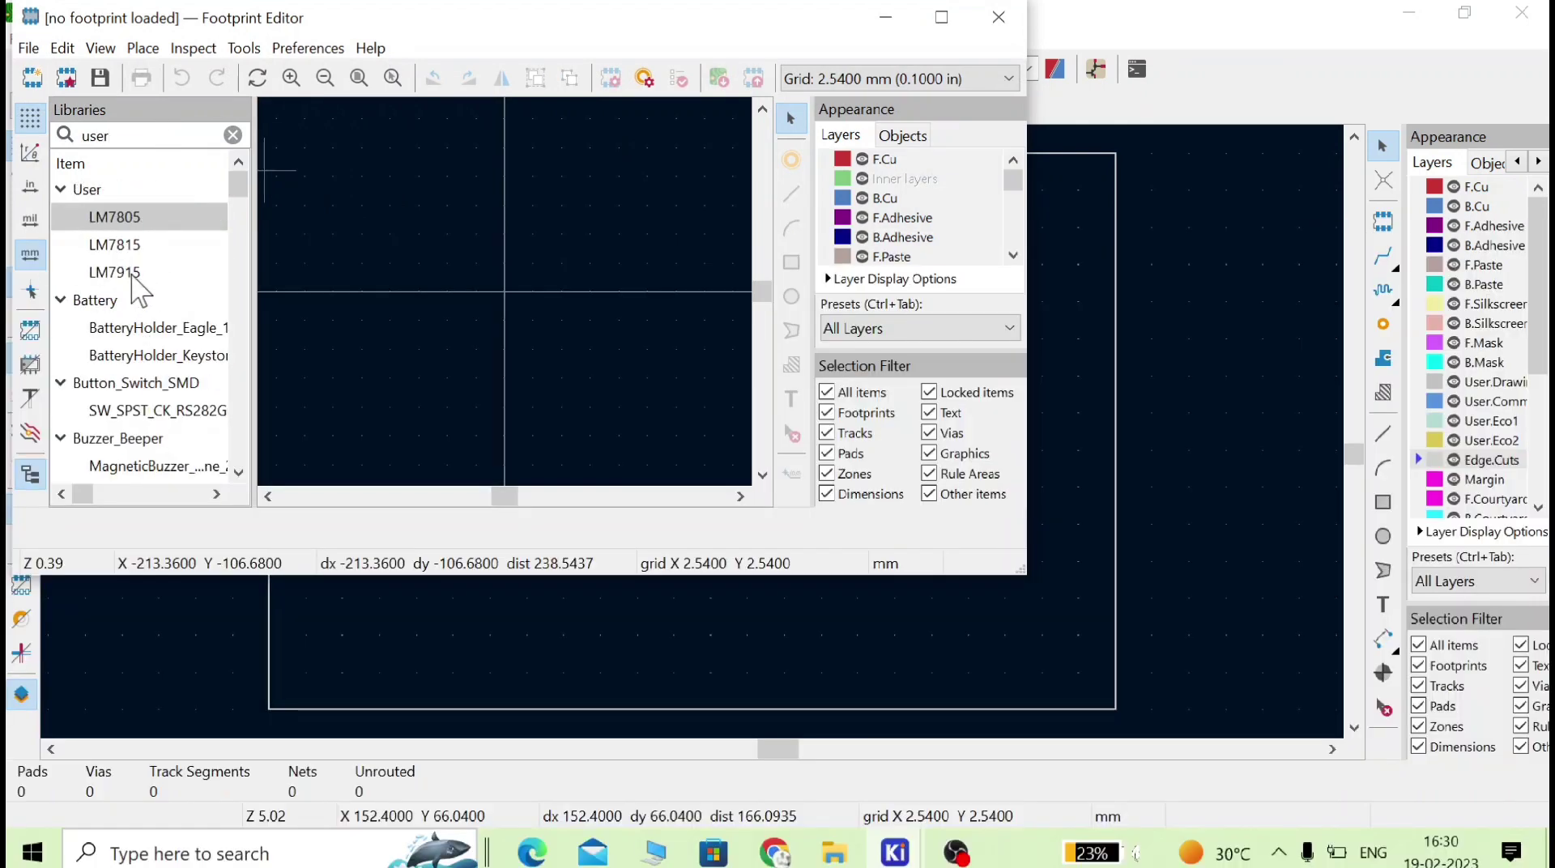
{"action": "left_click", "coordinate": [121, 272]}
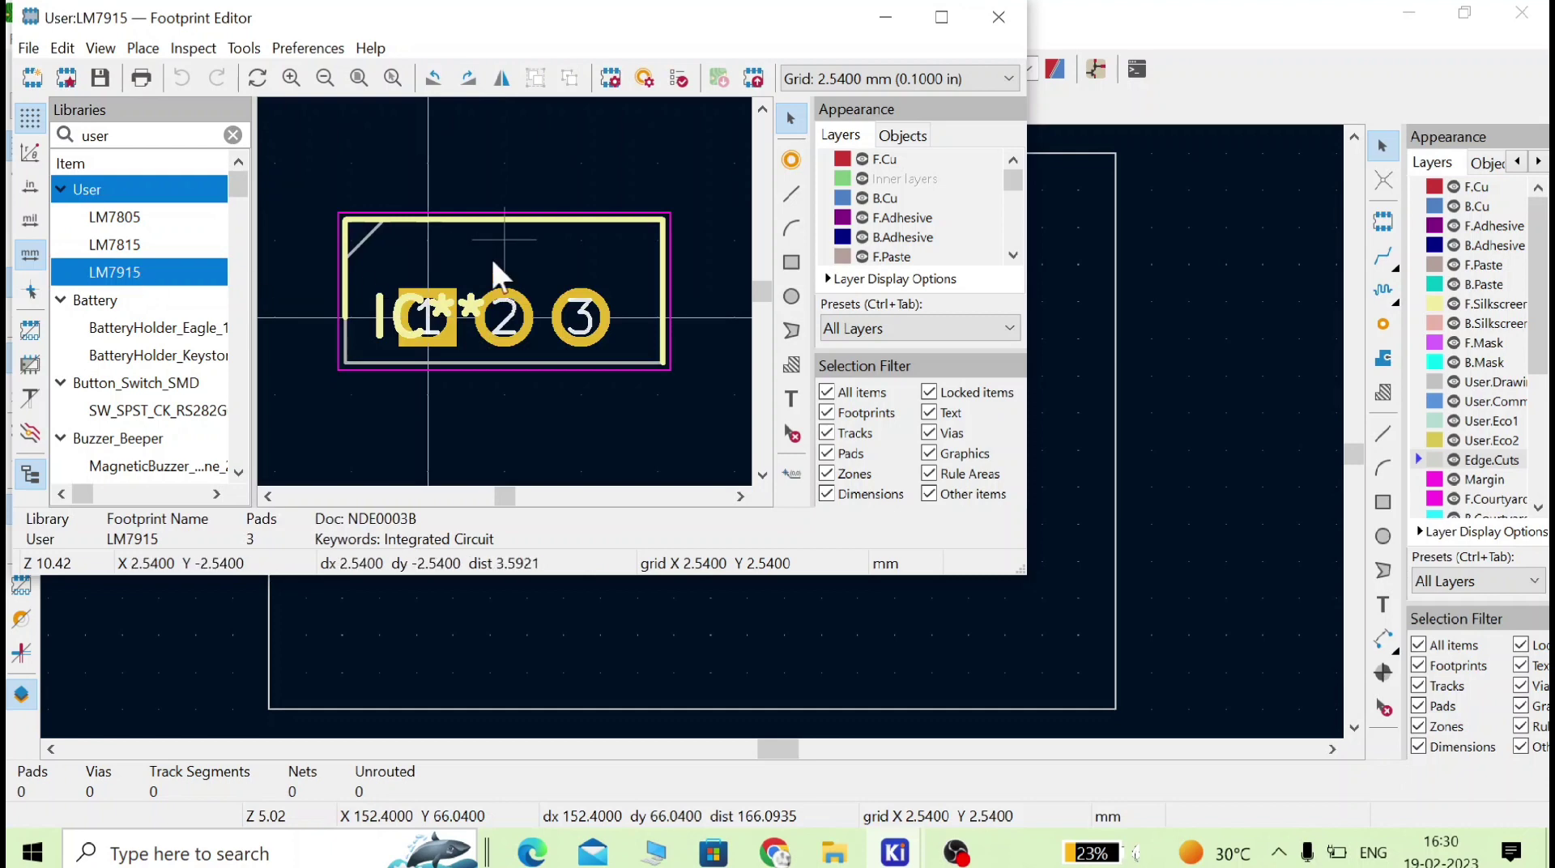
{"action": "left_click", "coordinate": [998, 18]}
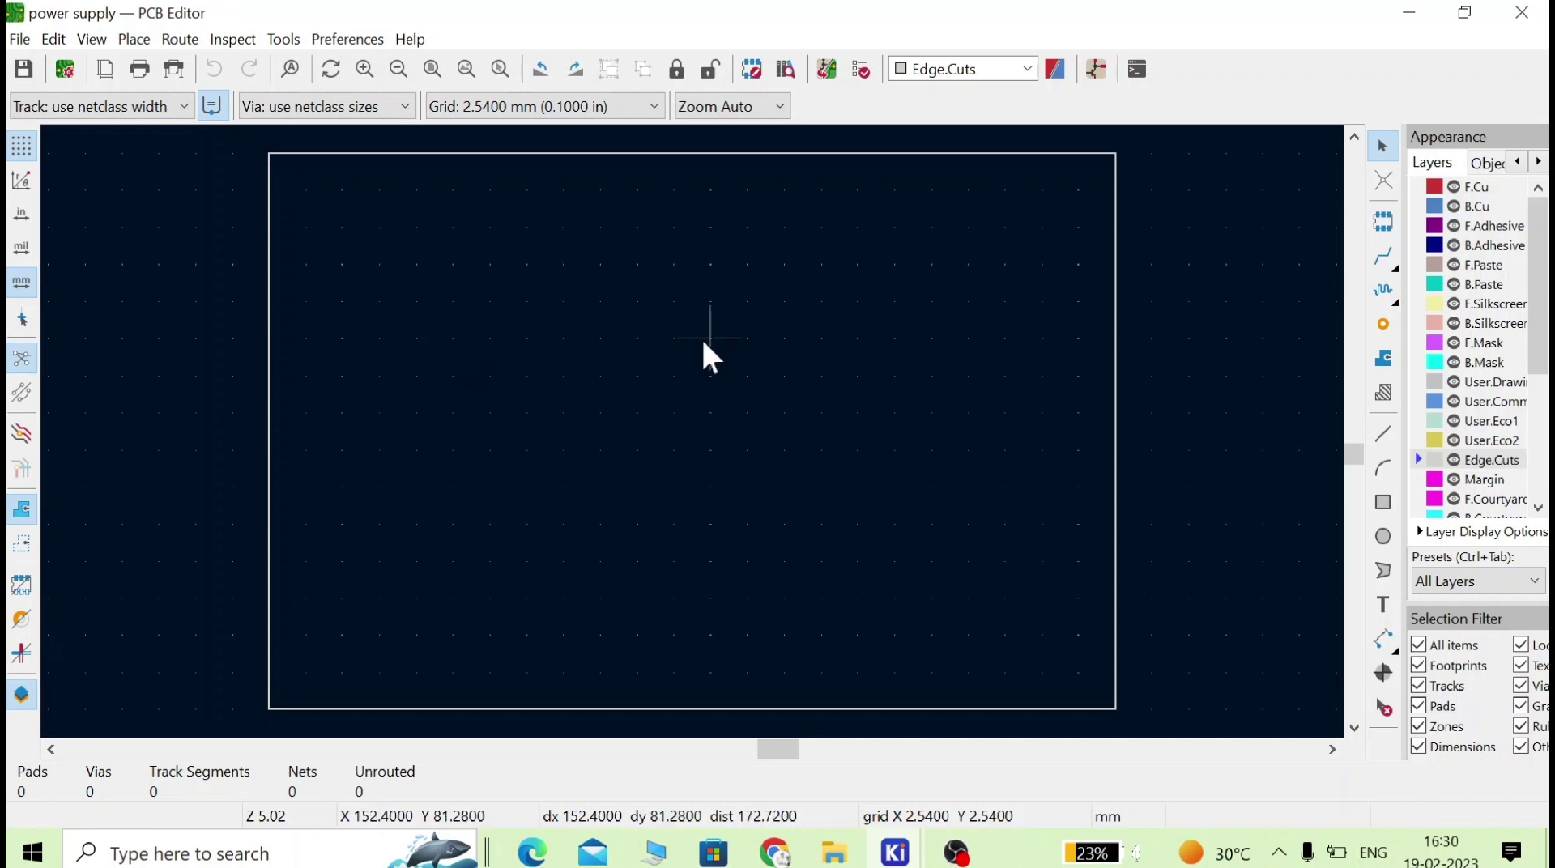
- Close the PCB Editor and switch to the power supply schematic
{"action": "left_click", "coordinate": [1536, 18]}
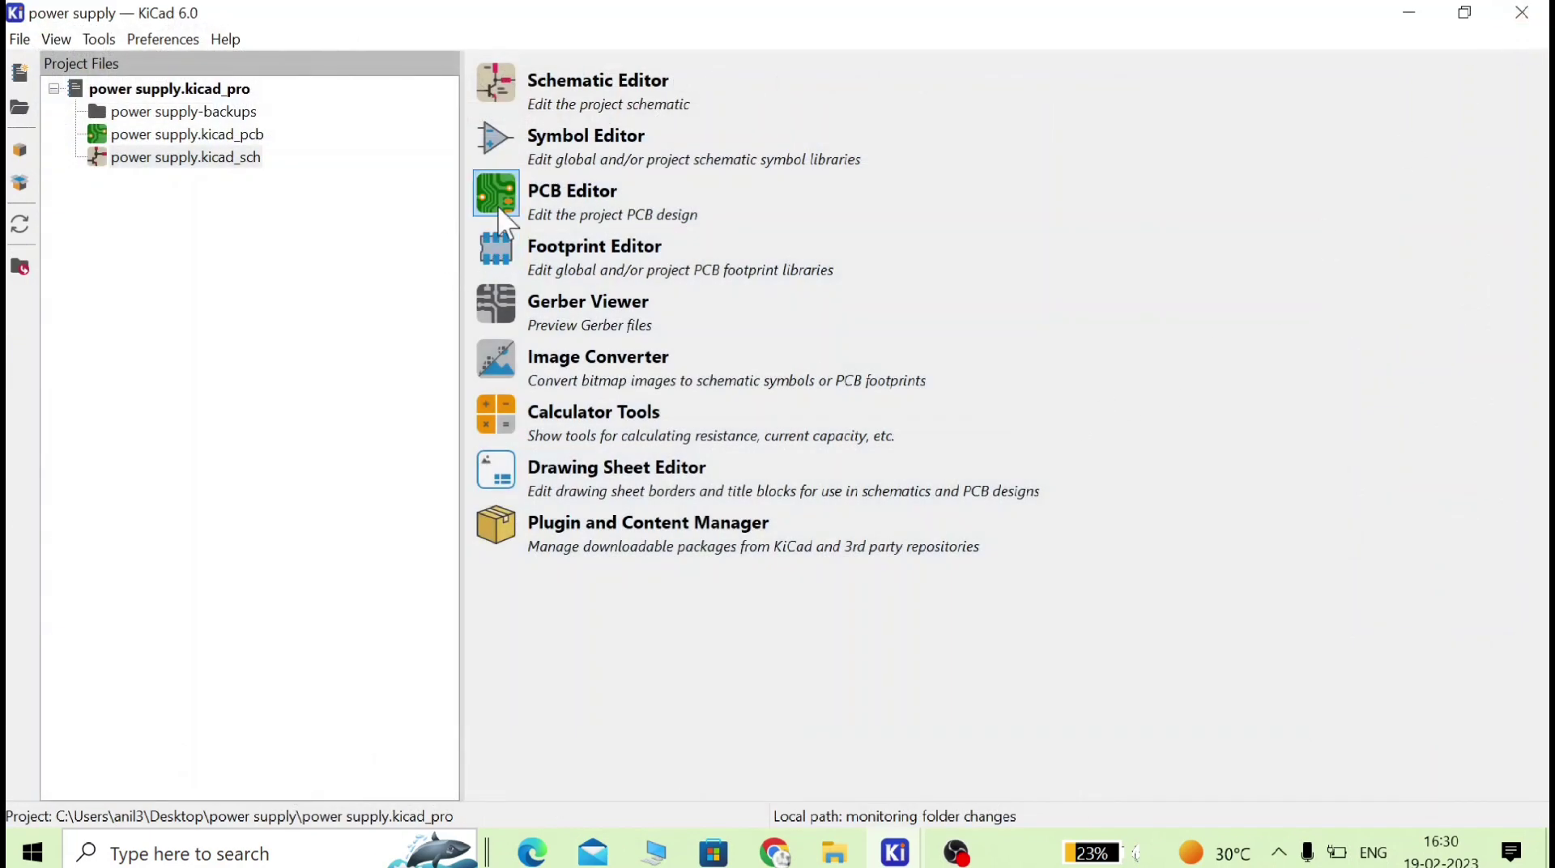
{"action": "left_click", "coordinate": [894, 852]}
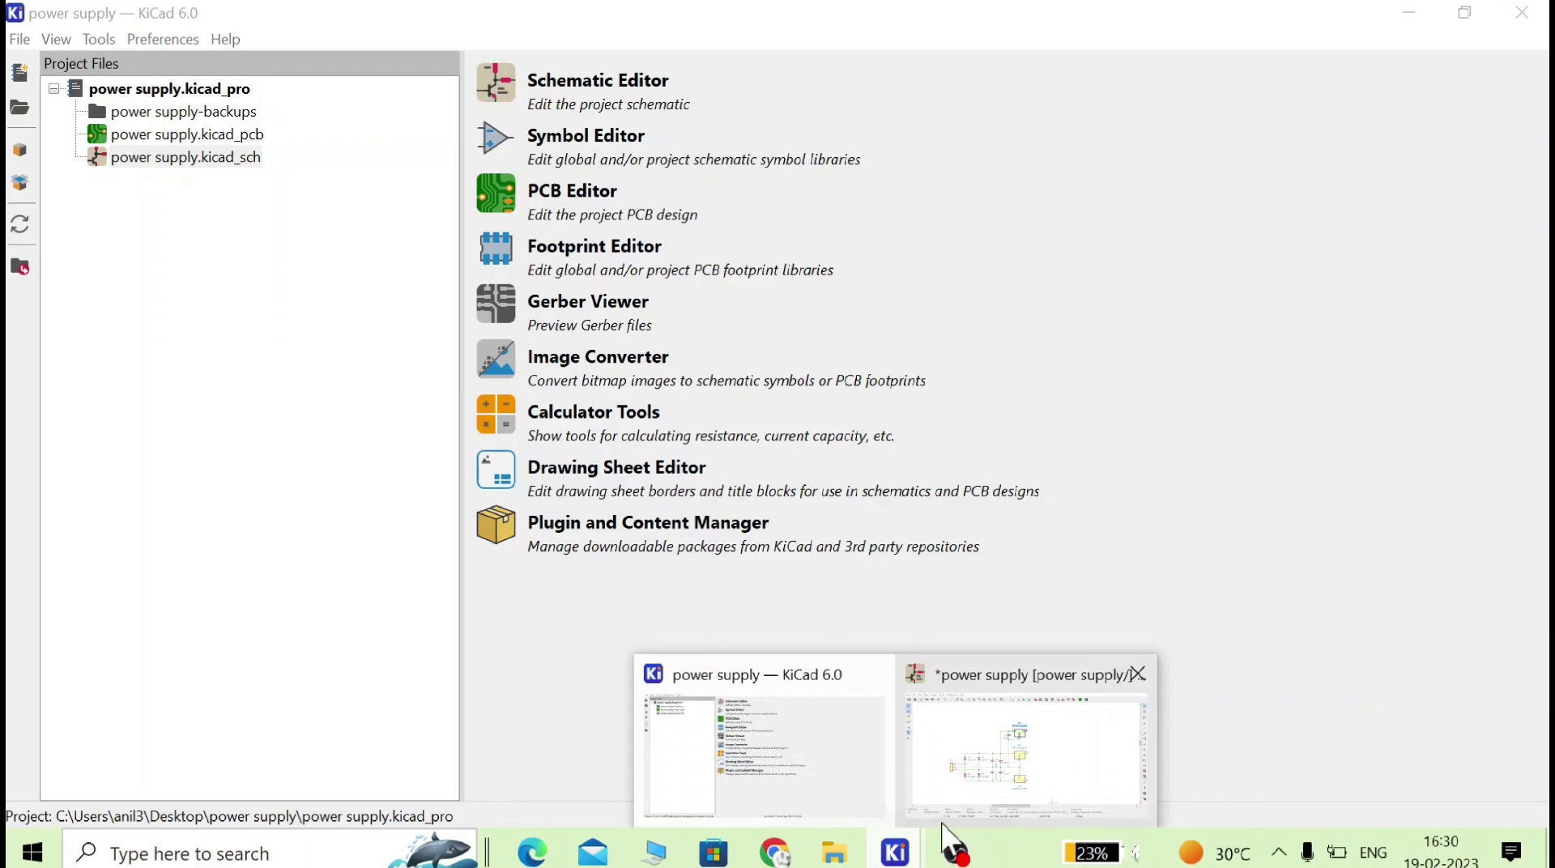
{"action": "left_click", "coordinate": [1036, 751]}
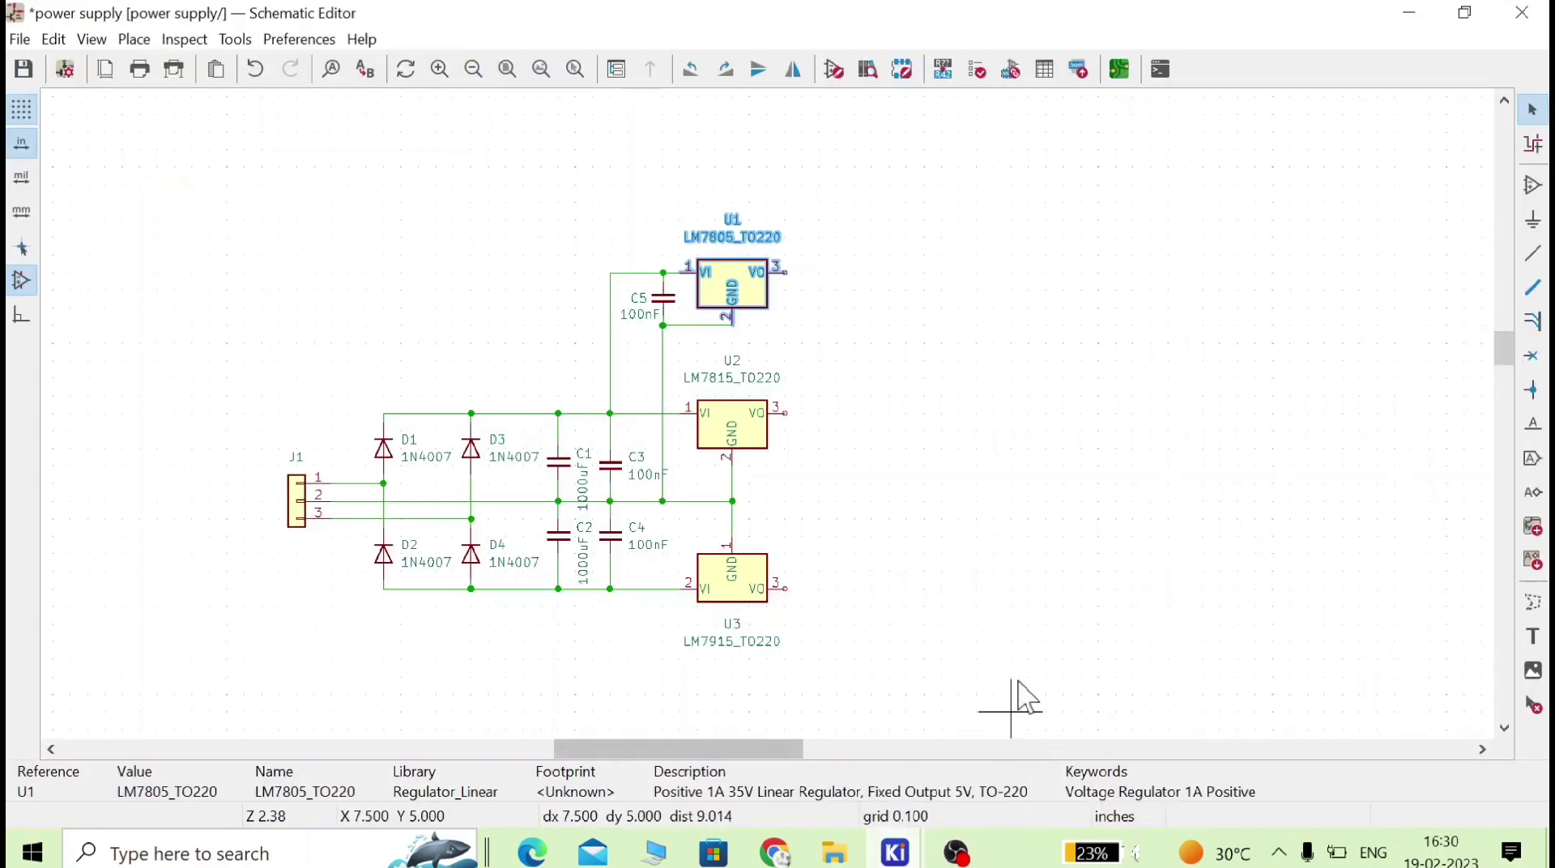
- Assign the LM7805 footprint from the User library to regulator U1
{"action": "double_click", "coordinate": [757, 300]}
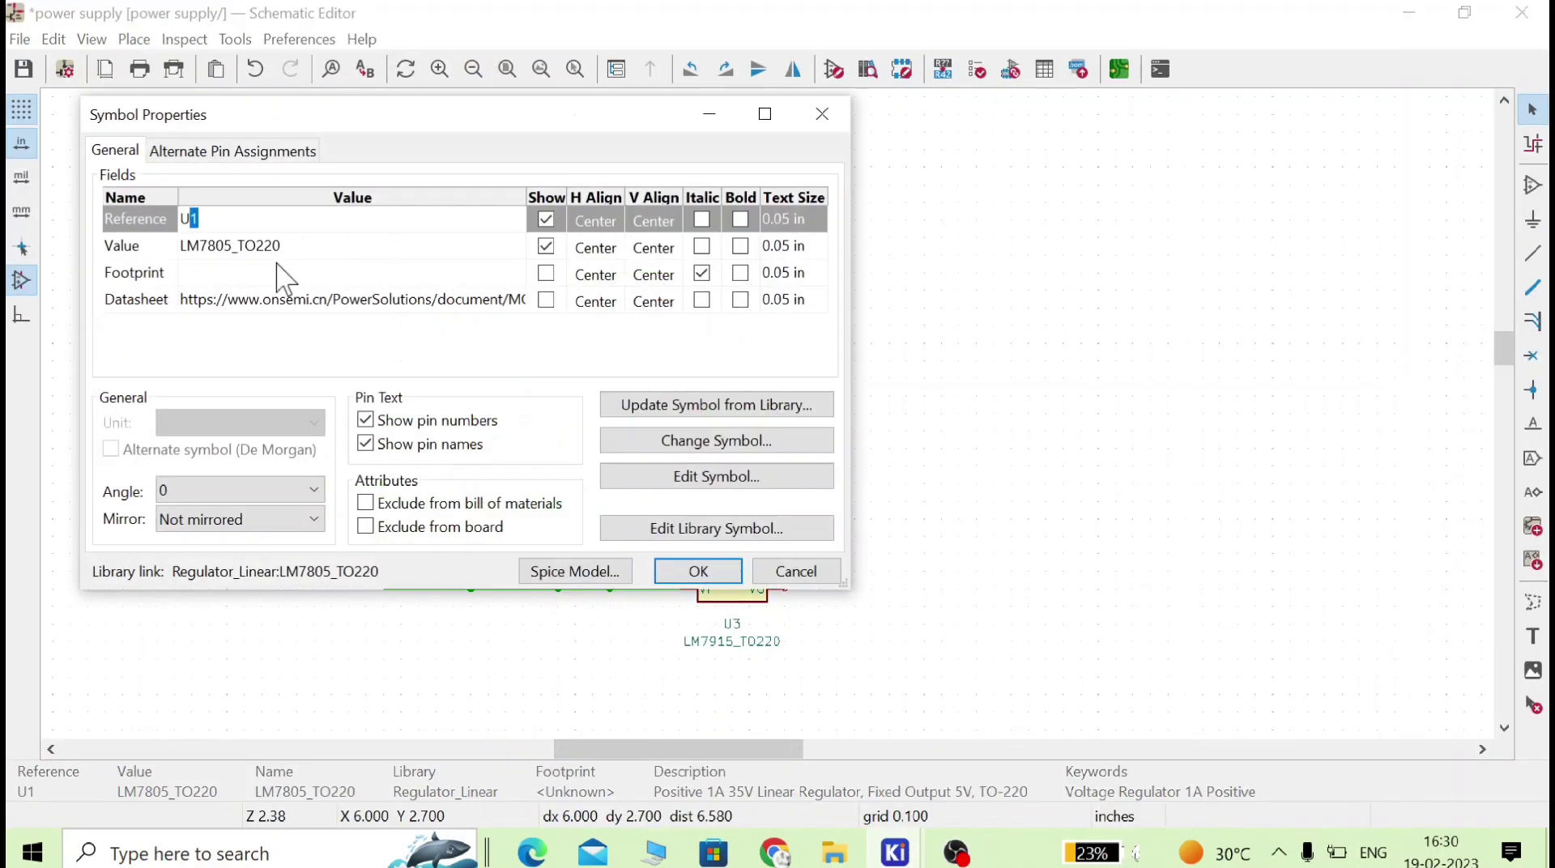
{"action": "left_click", "coordinate": [368, 273]}
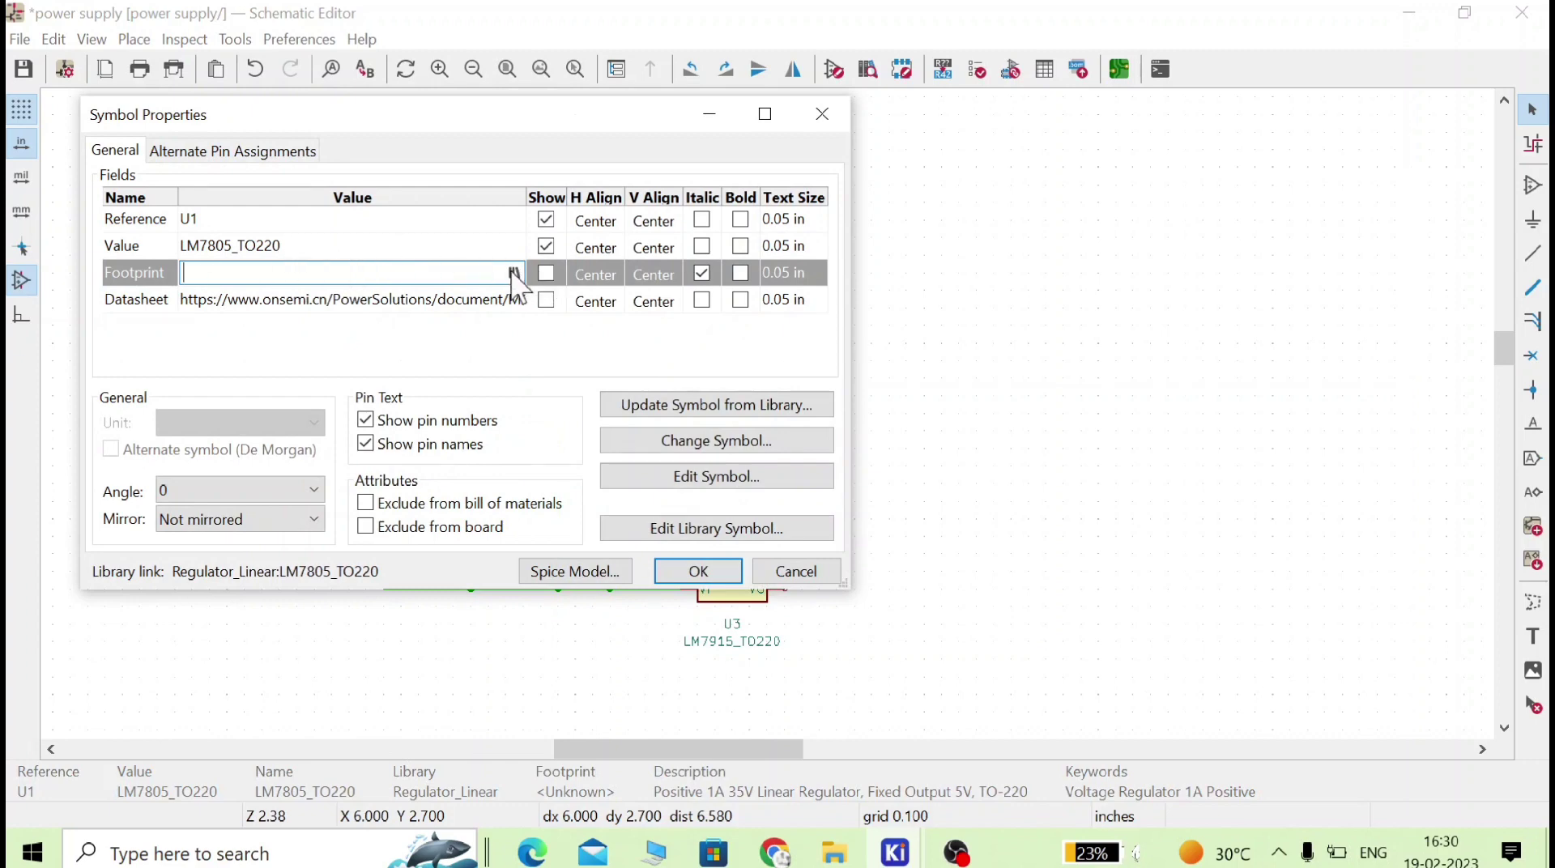
{"action": "left_click", "coordinate": [513, 273]}
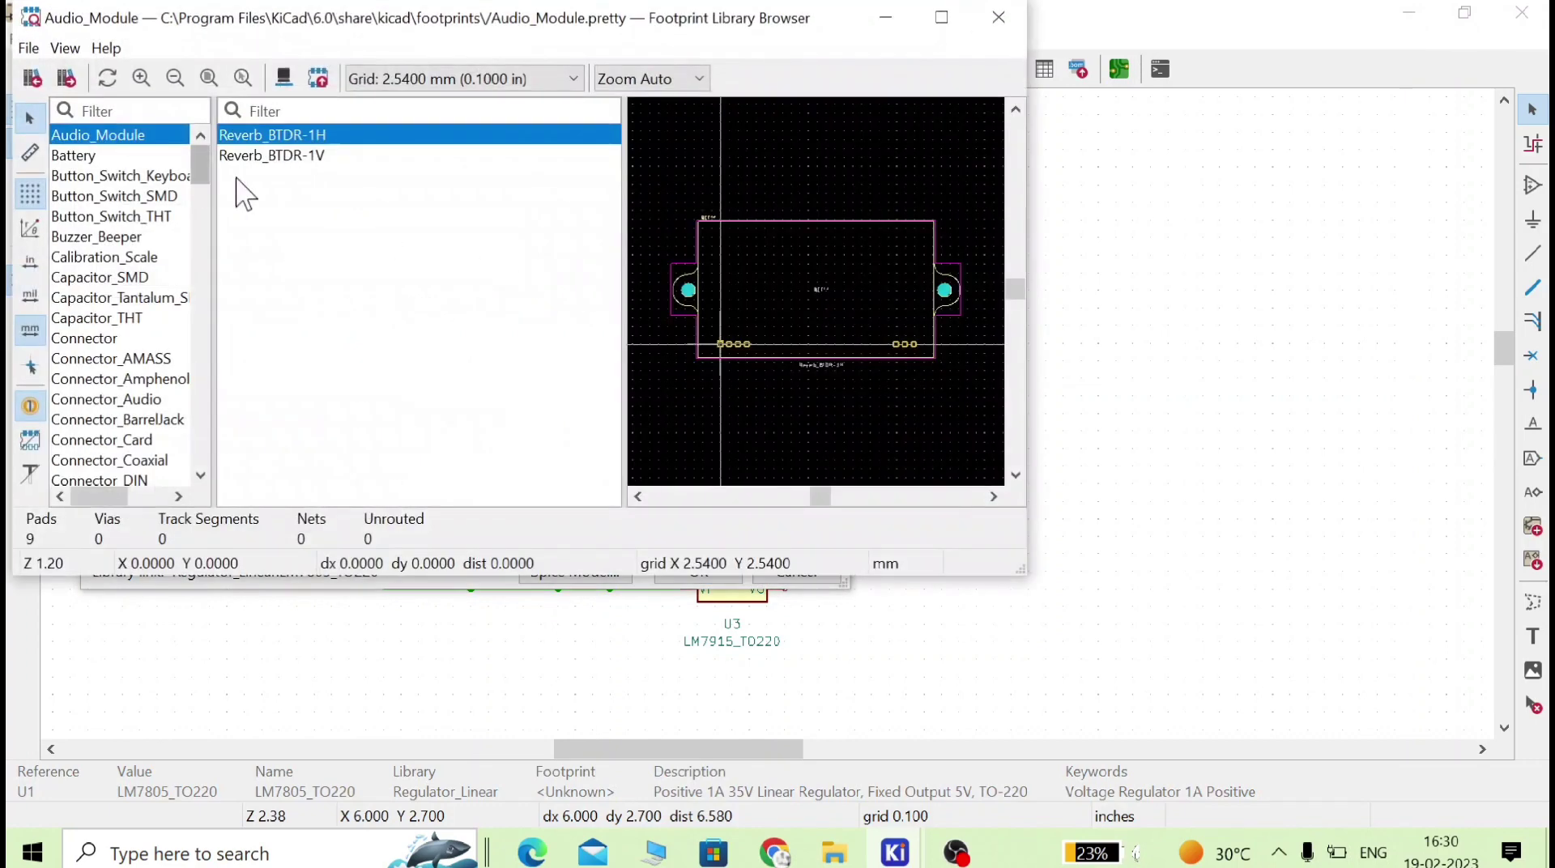
{"action": "left_click", "coordinate": [160, 115]}
{"action": "type", "text": "user"}
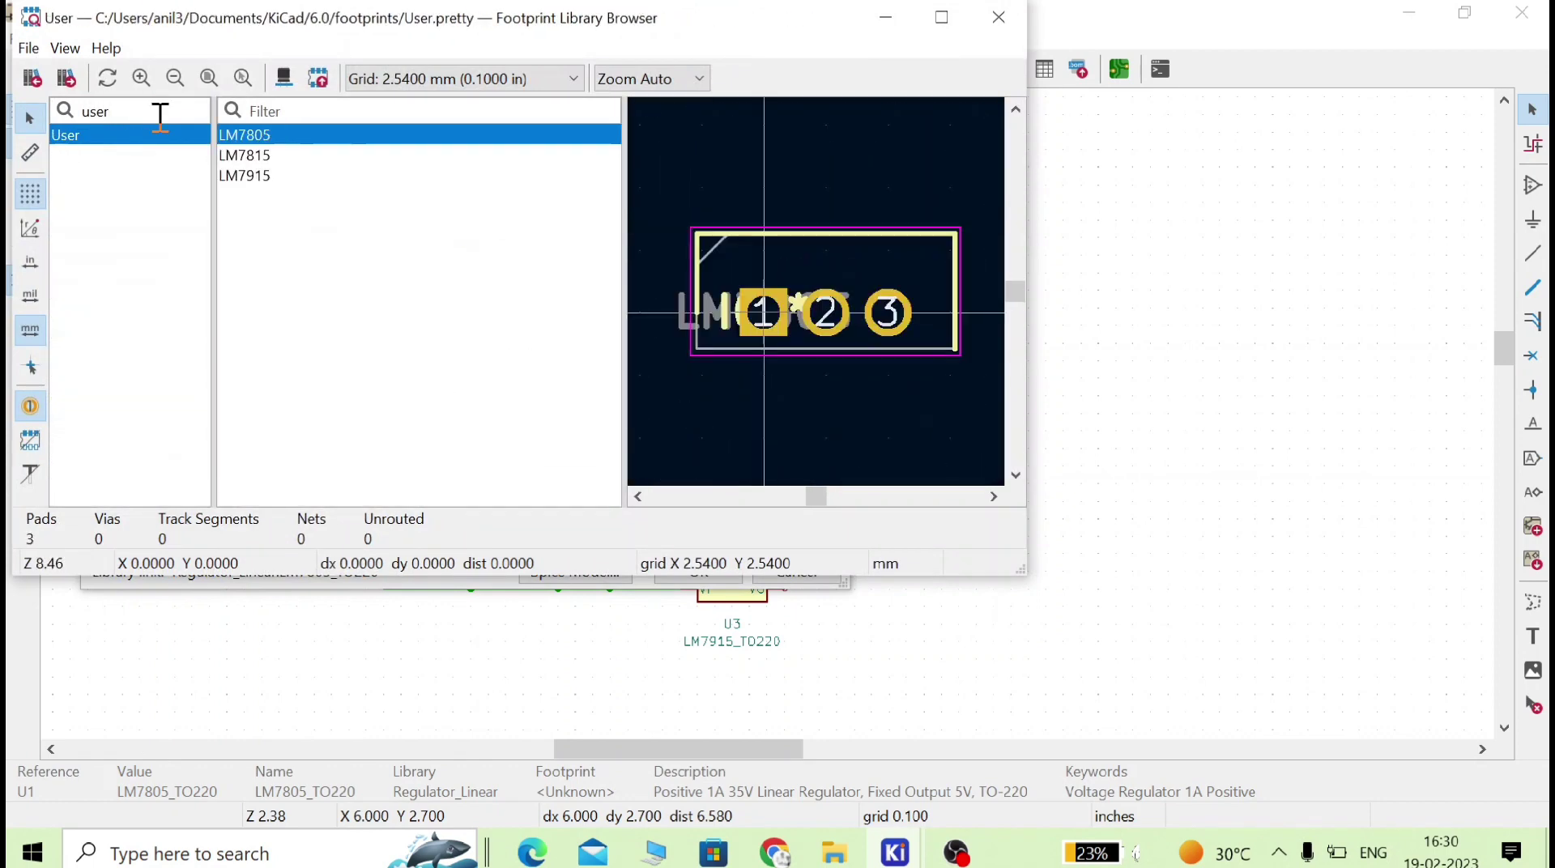
{"action": "double_click", "coordinate": [278, 138]}
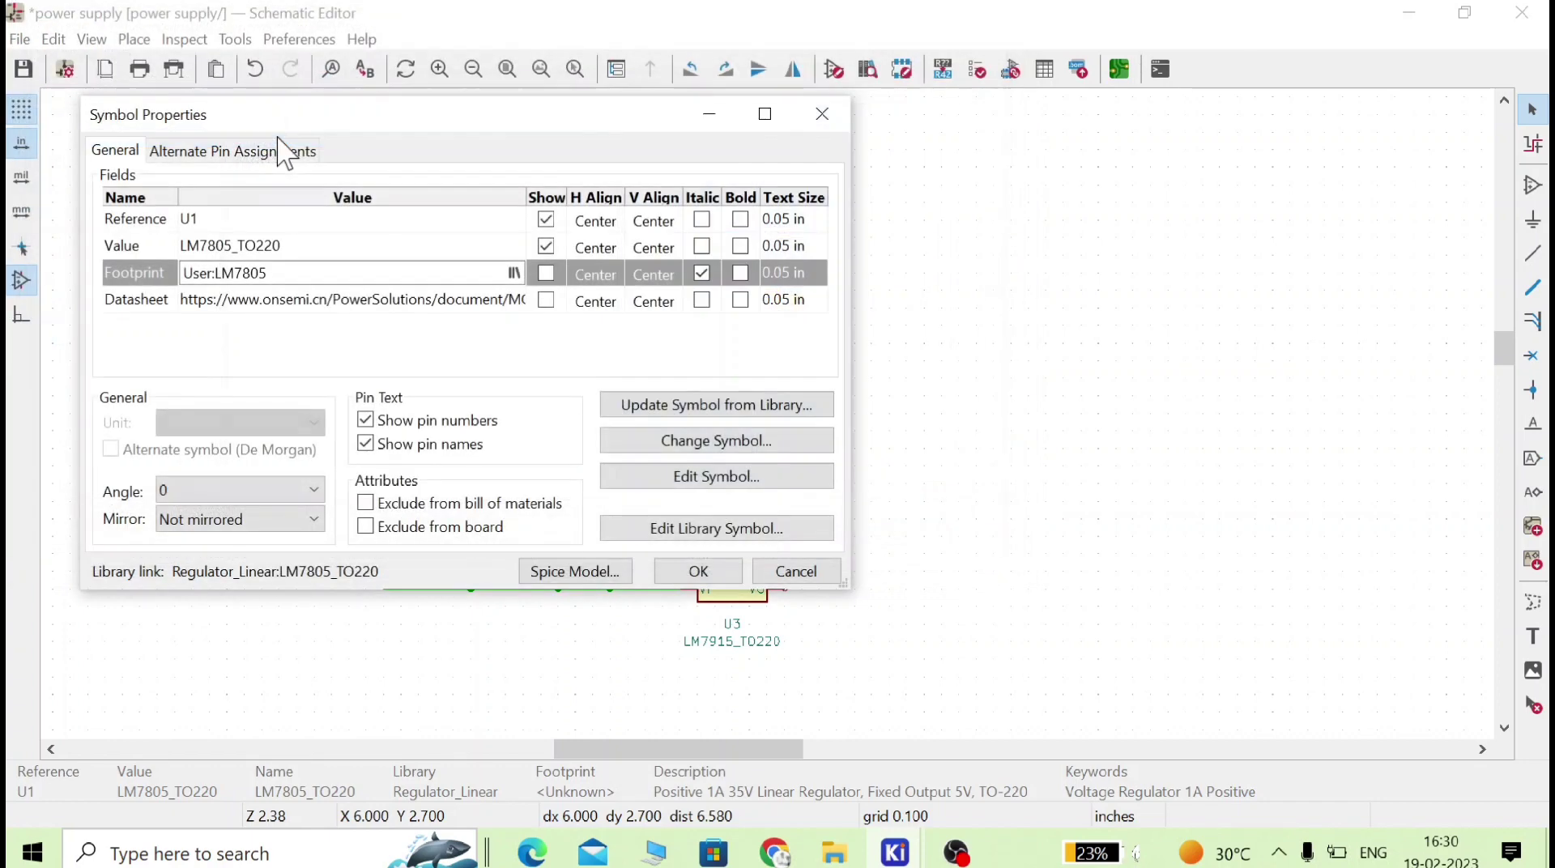
{"action": "left_click", "coordinate": [690, 572]}
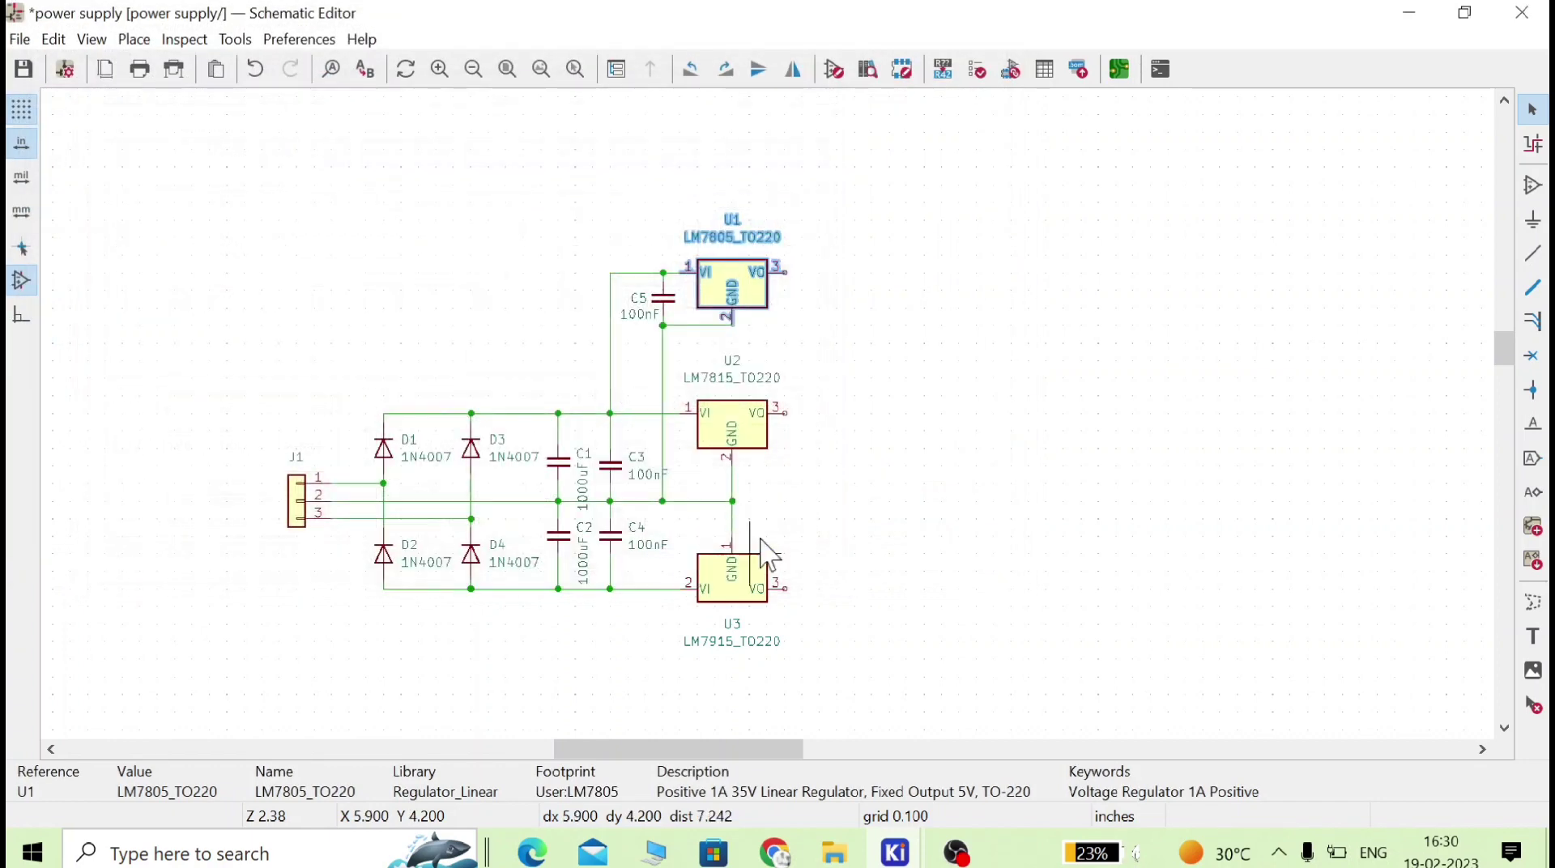
- Check the footprint assigned to regulator U2, and assign the LM7915 footprint from the User library to regulator U3
{"action": "double_click", "coordinate": [764, 437]}
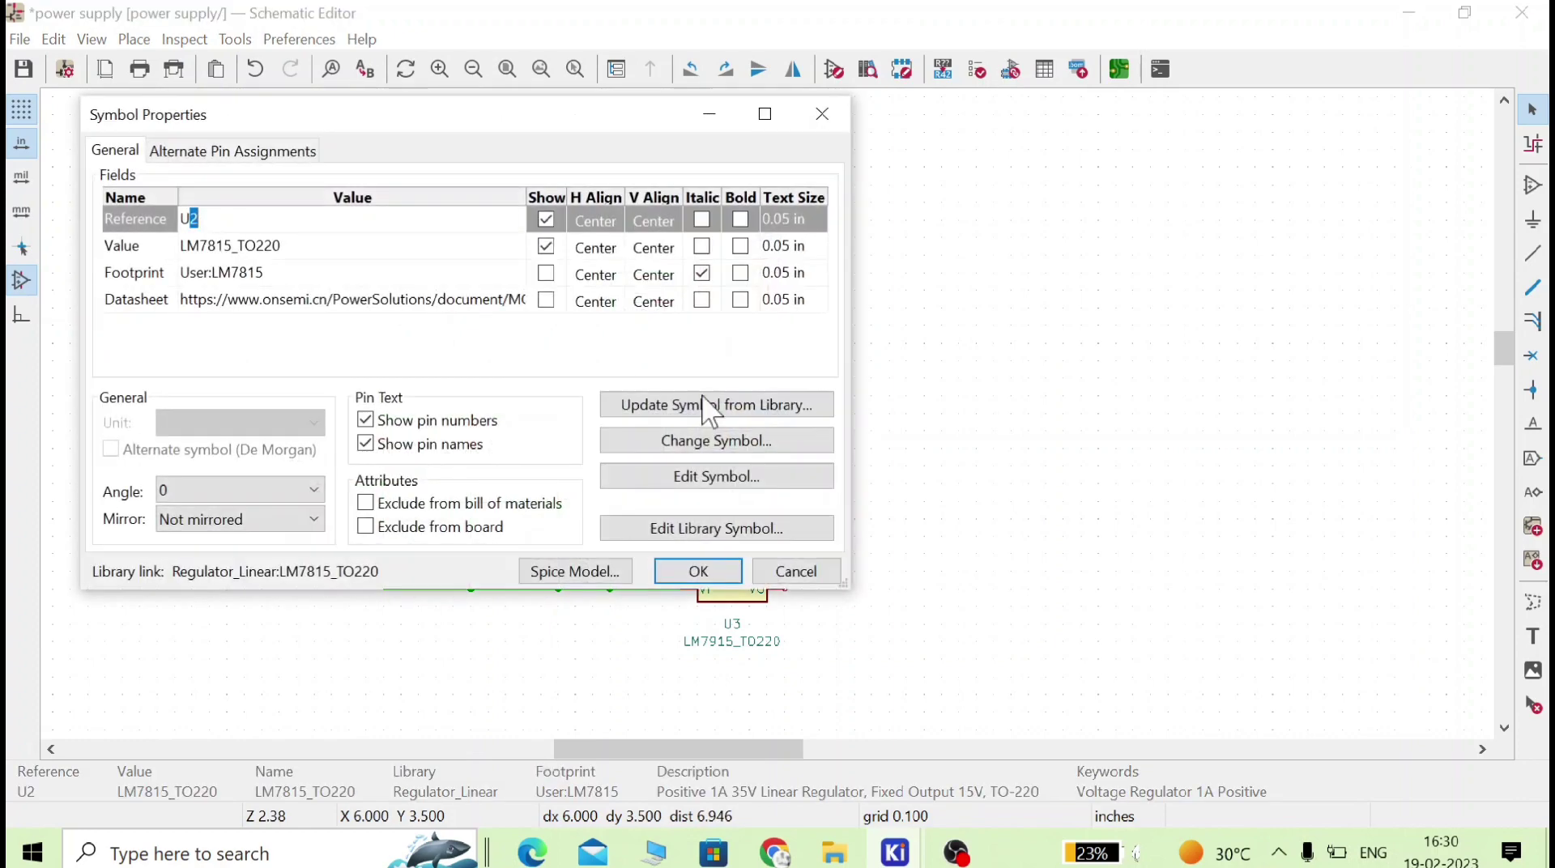
{"action": "left_click", "coordinate": [685, 573]}
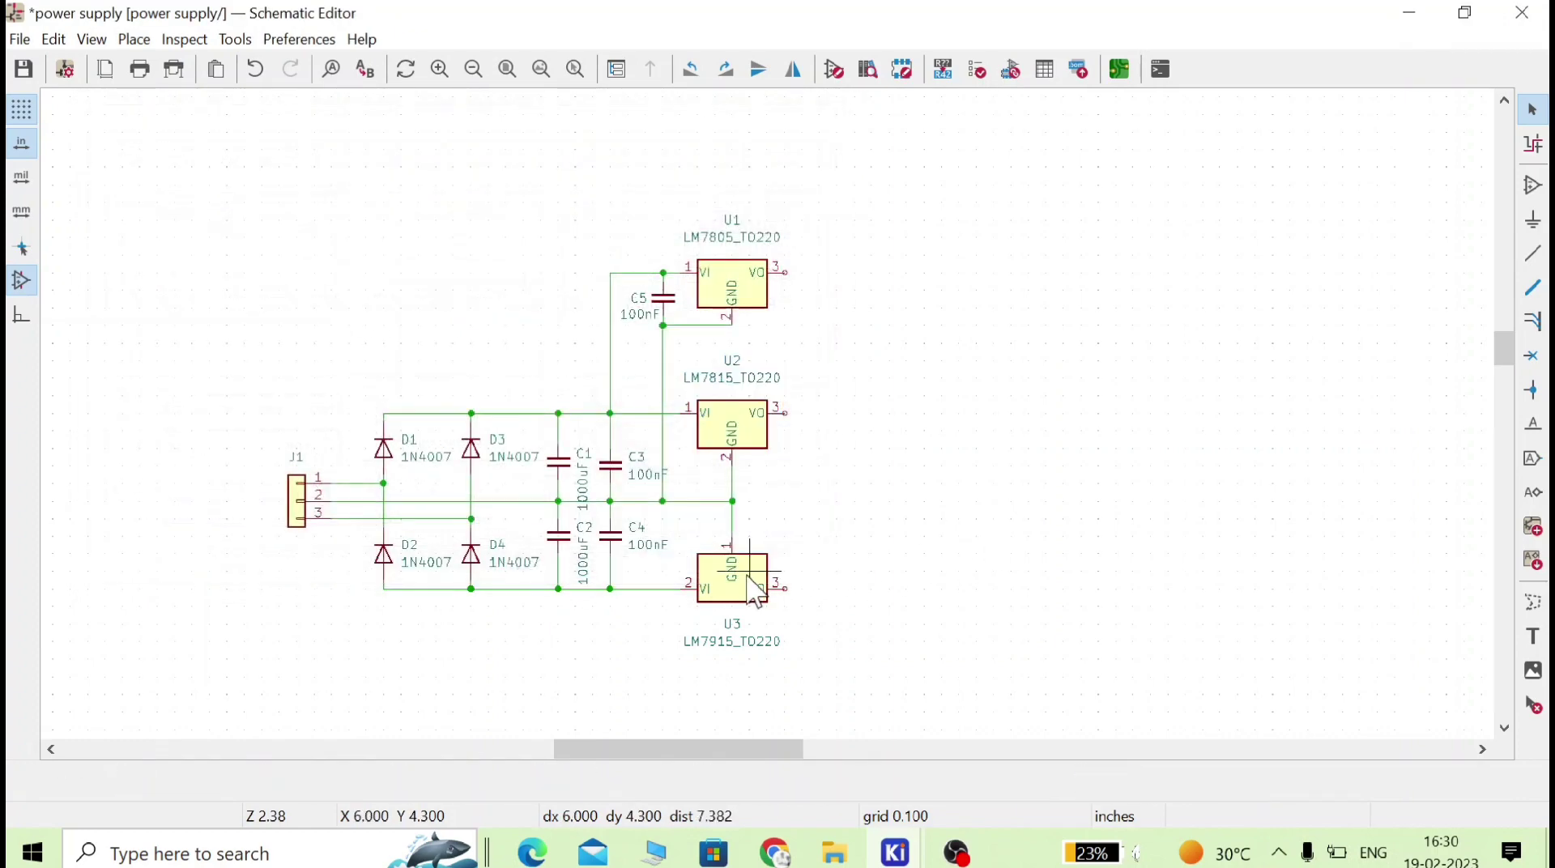
{"action": "double_click", "coordinate": [750, 578]}
{"action": "left_click", "coordinate": [282, 275]}
{"action": "left_click", "coordinate": [355, 274]}
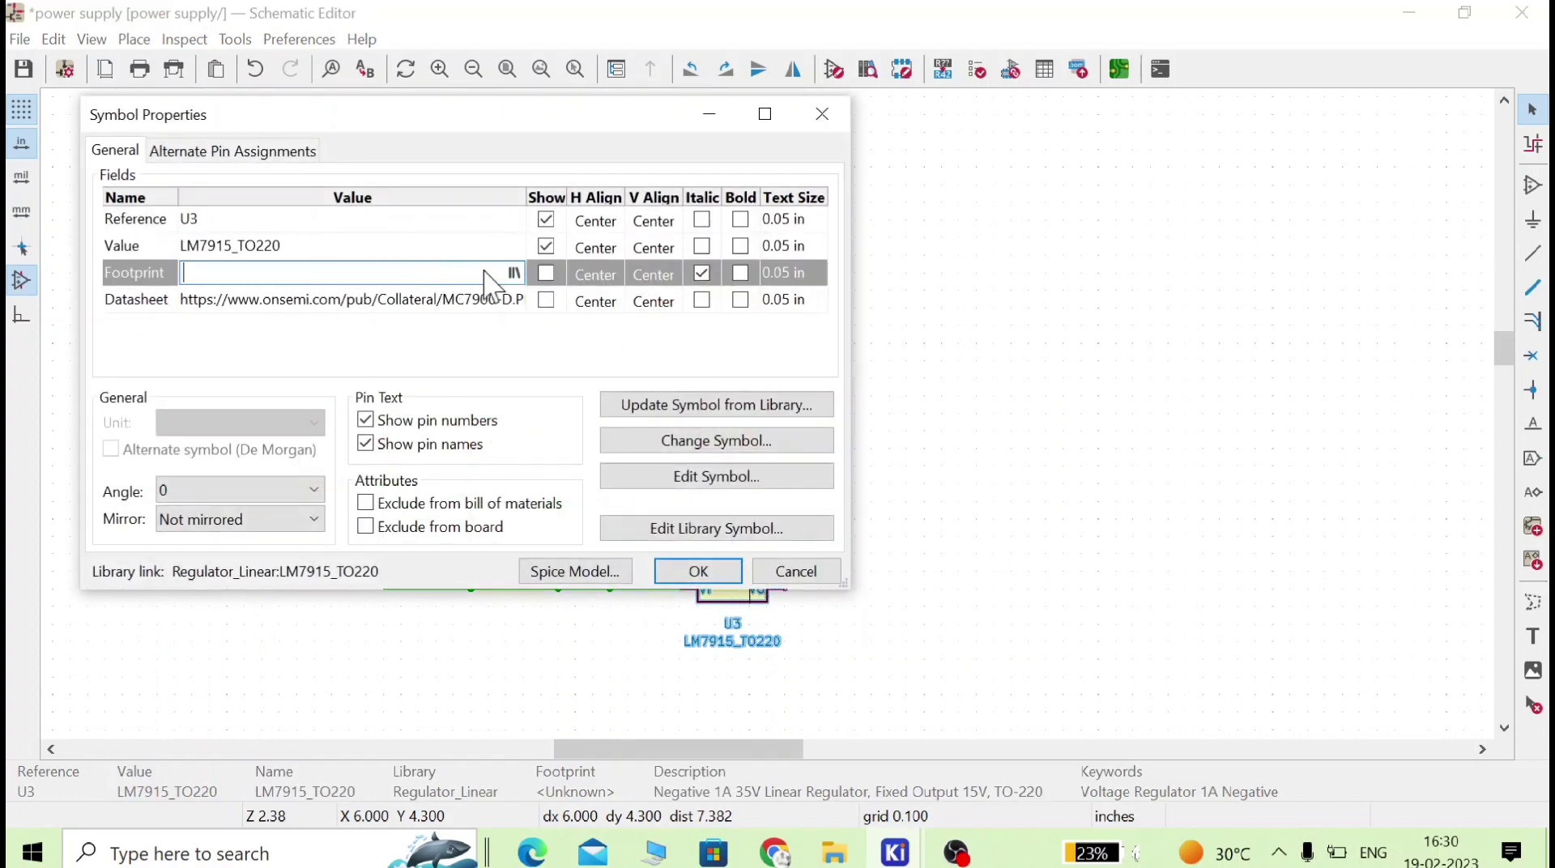
{"action": "left_click", "coordinate": [515, 274]}
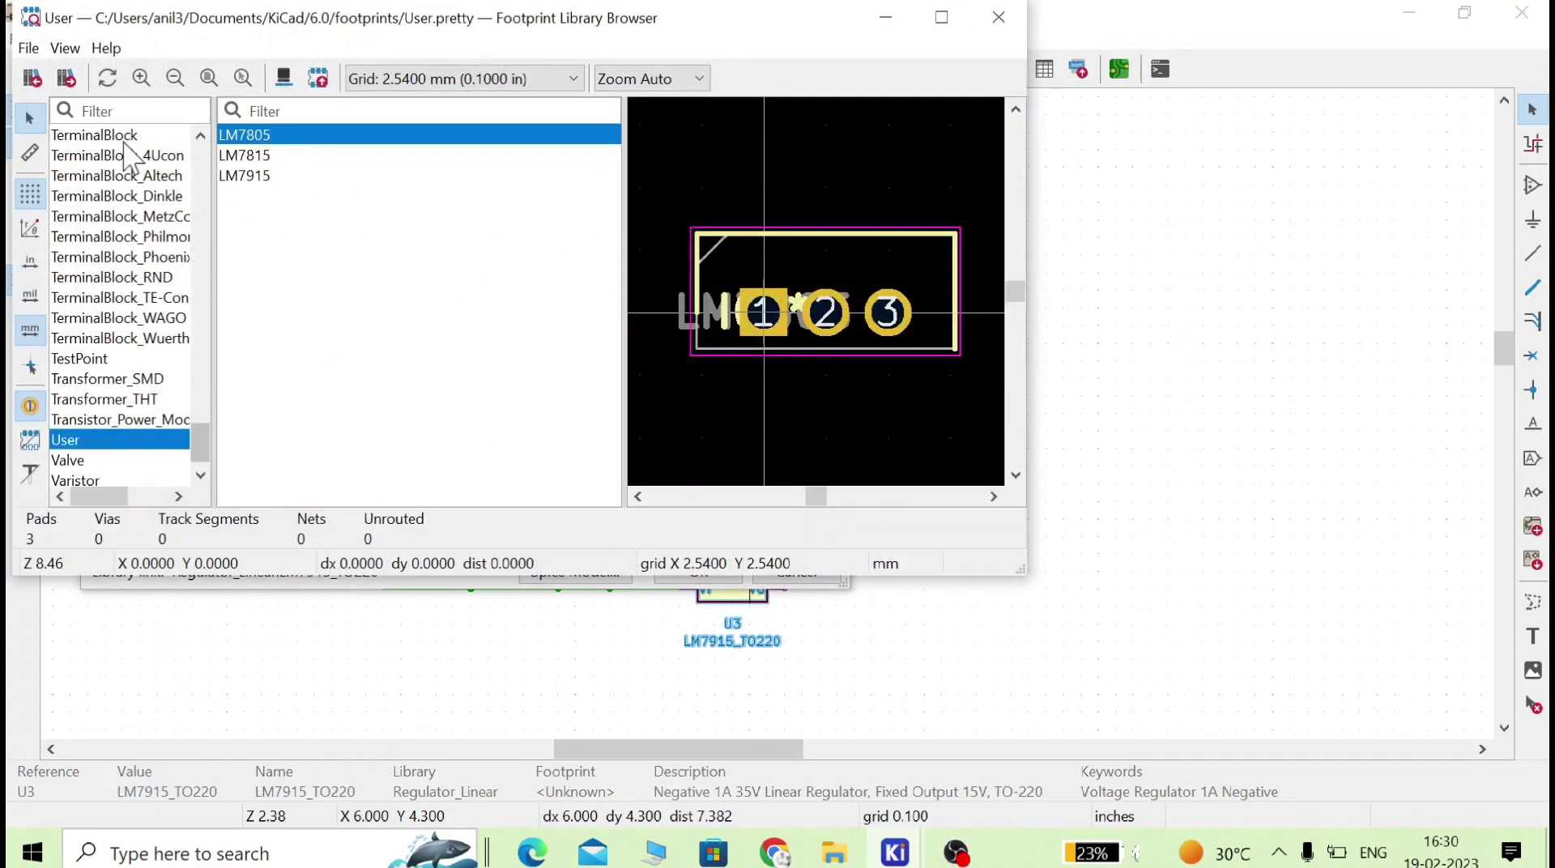
{"action": "left_click", "coordinate": [264, 180]}
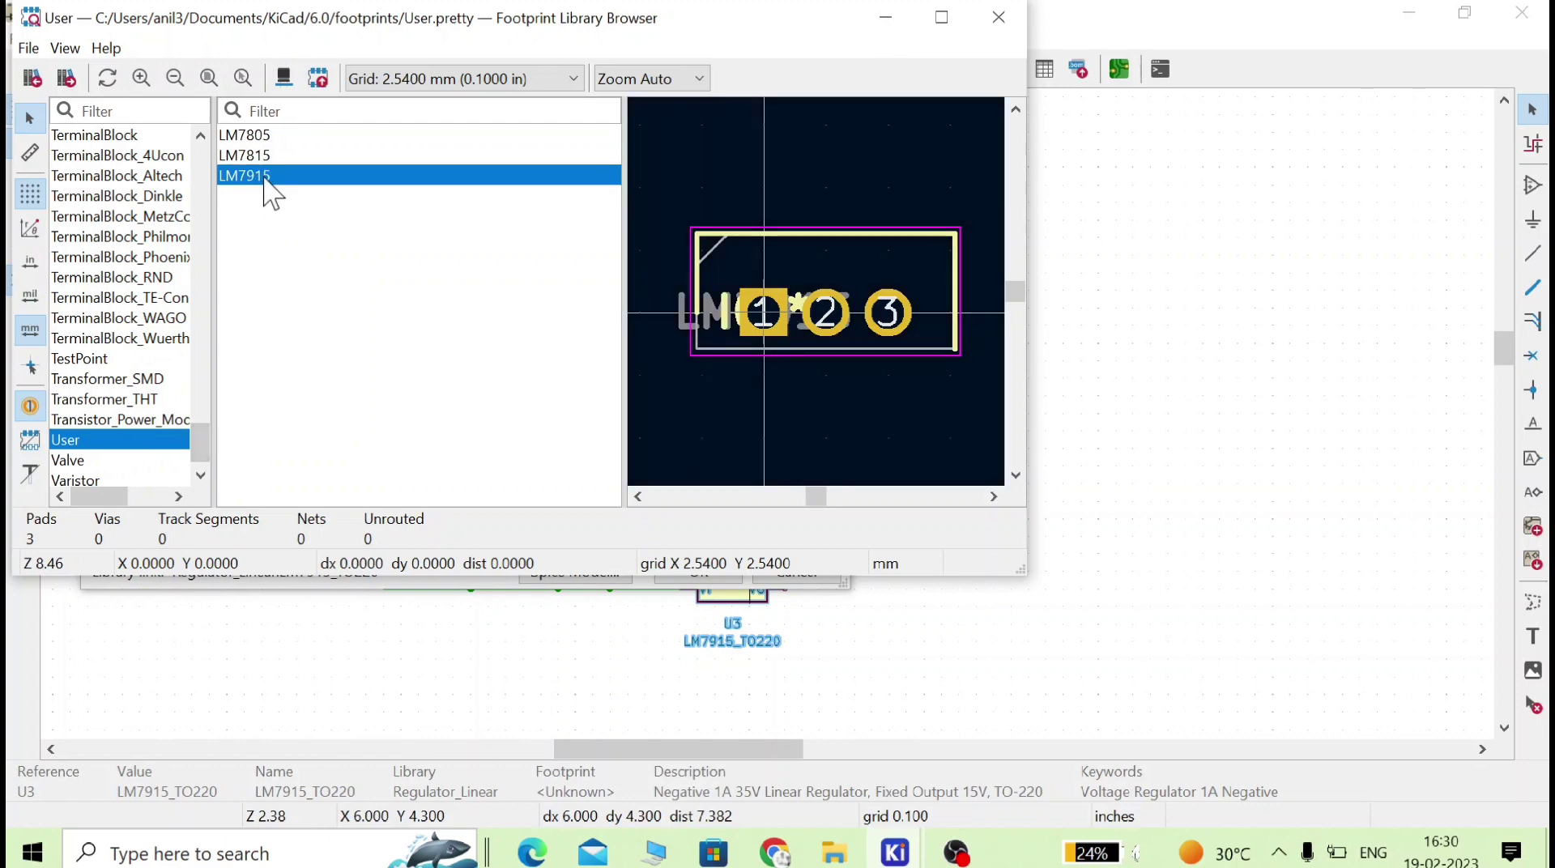
{"action": "double_click", "coordinate": [264, 178]}
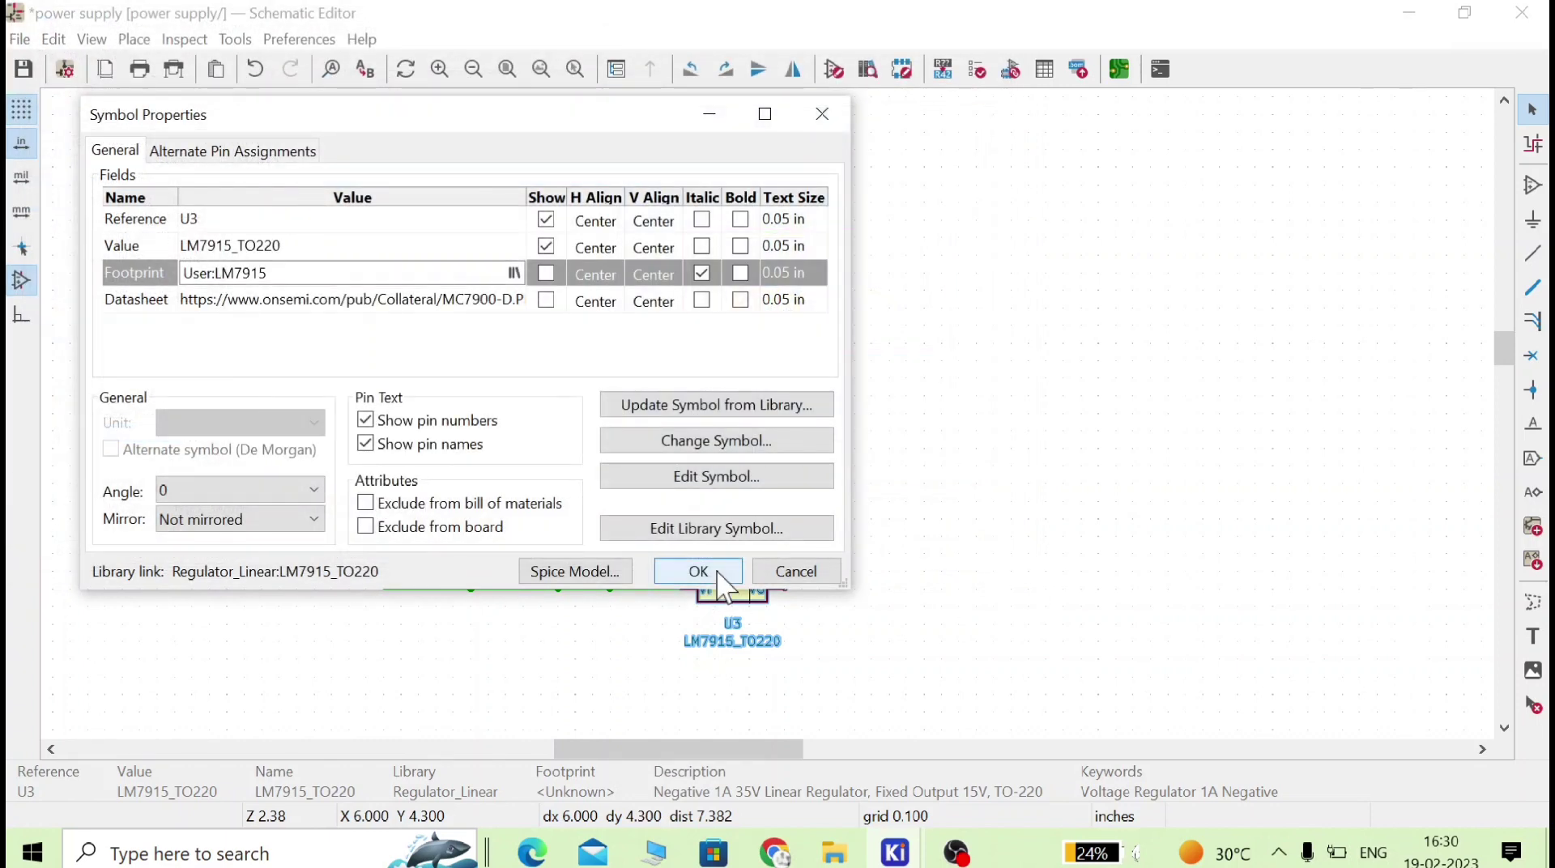
{"action": "left_click", "coordinate": [514, 274]}
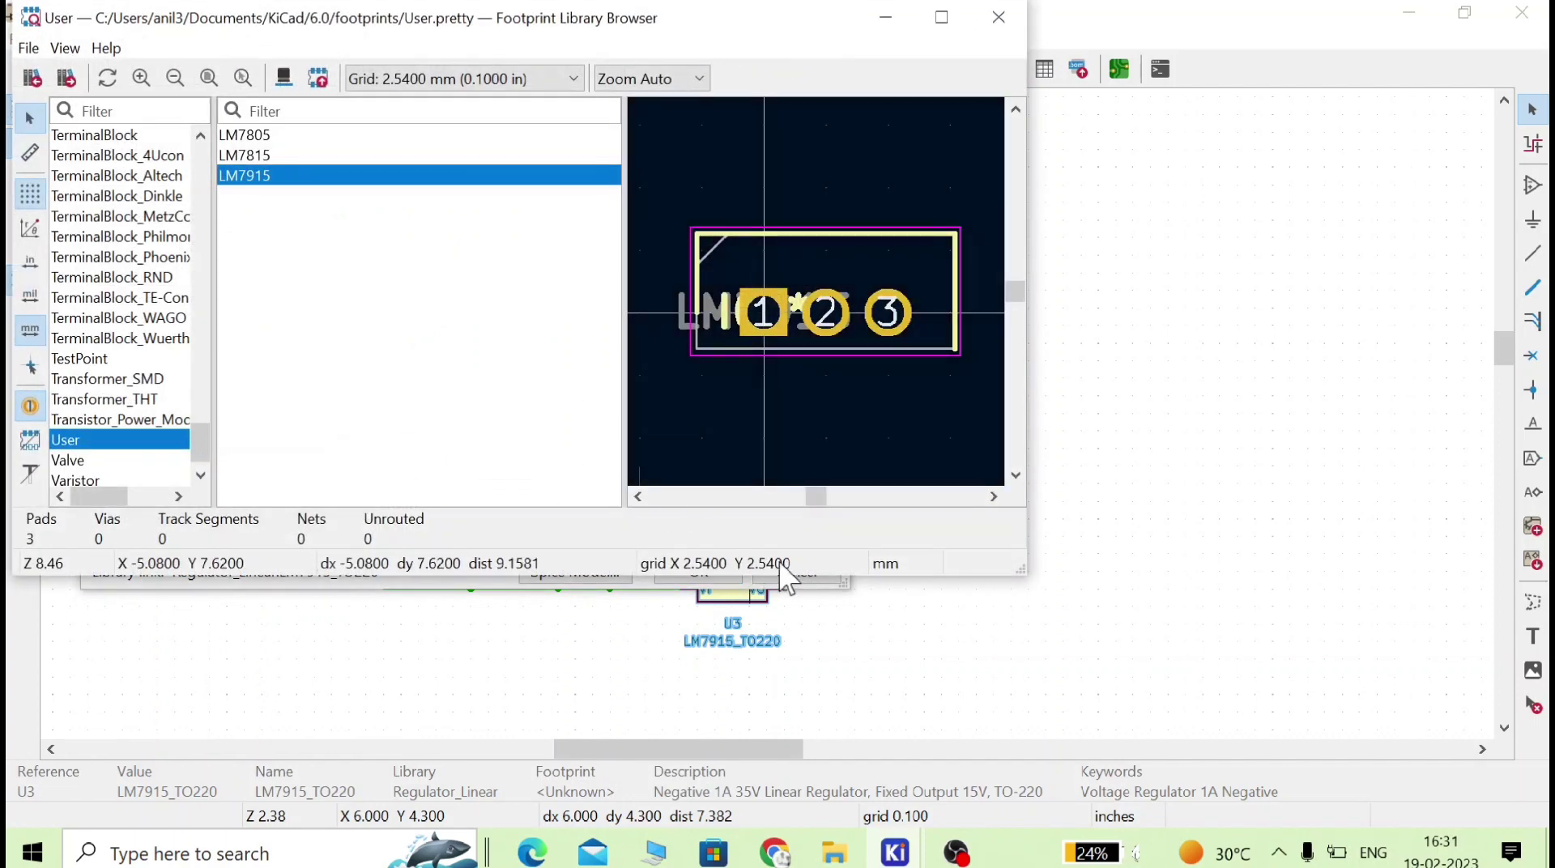
{"action": "left_click", "coordinate": [998, 17]}
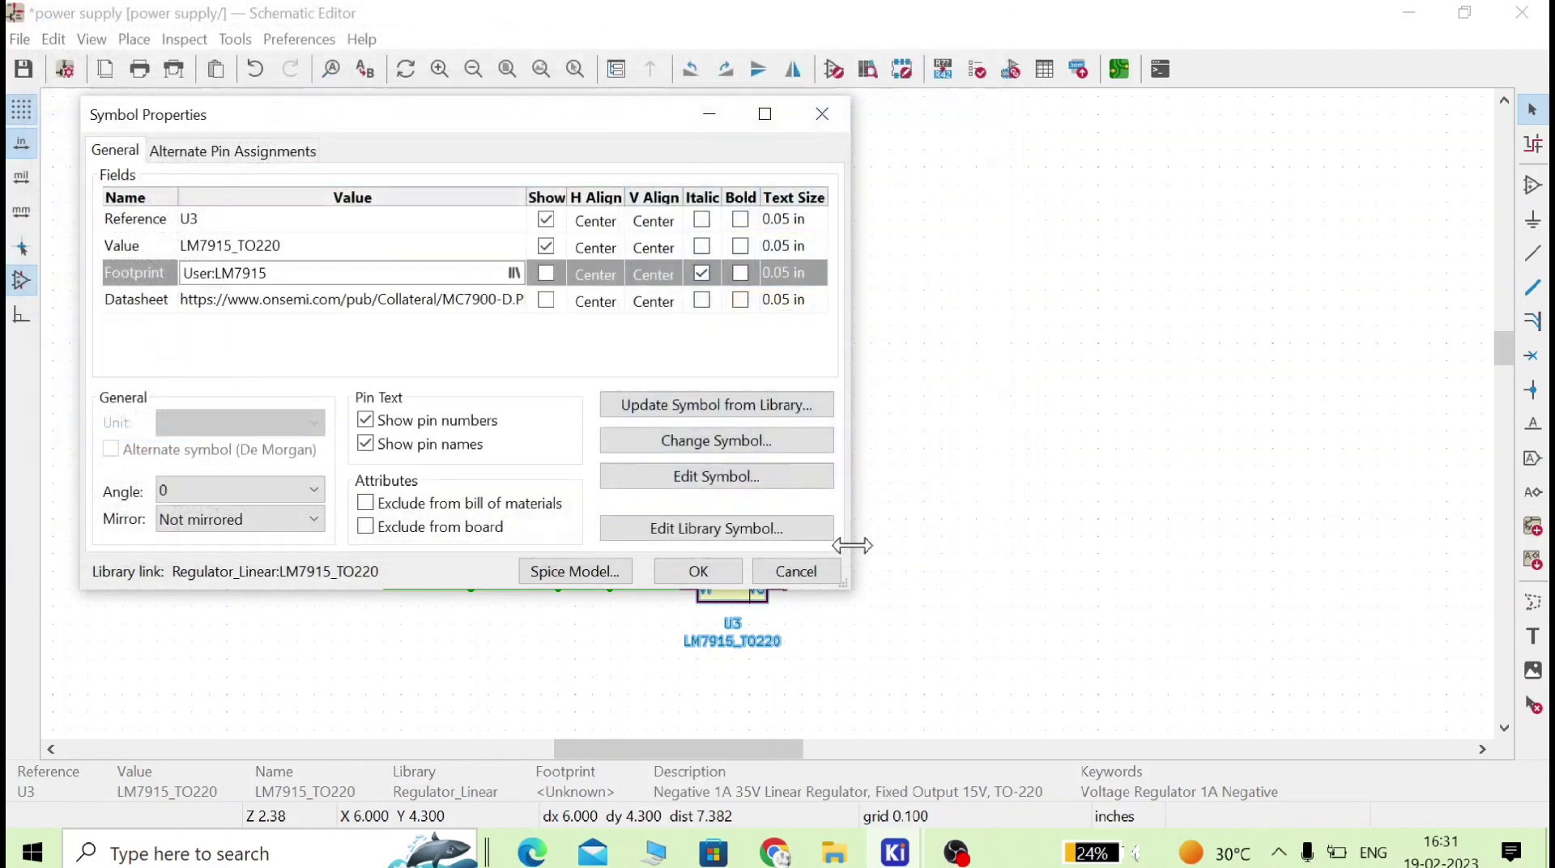
{"action": "left_click", "coordinate": [698, 571]}
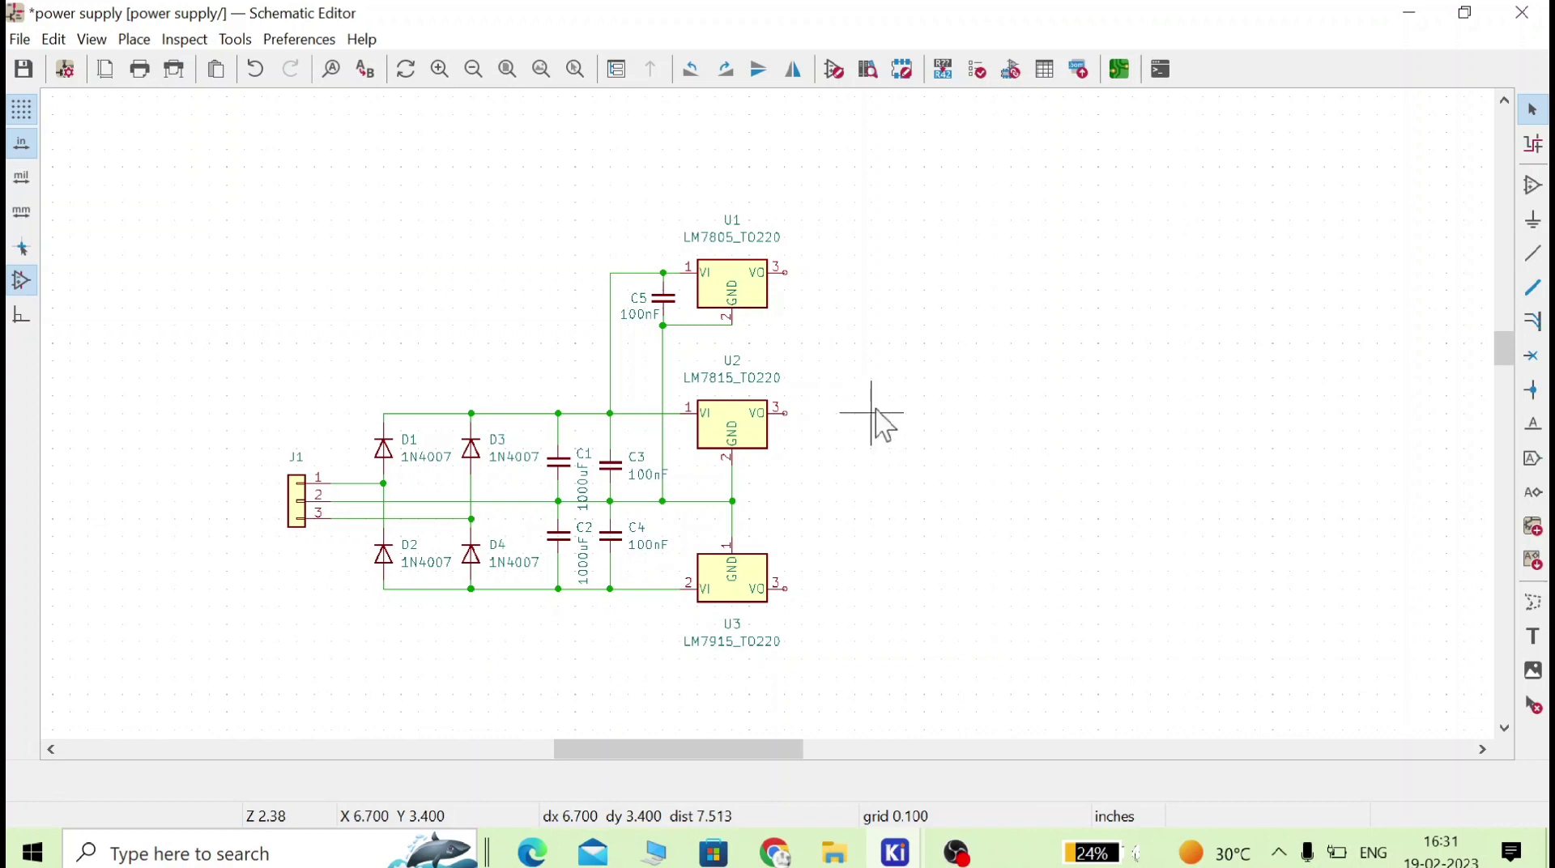
- Update the PCB from the schematic to bring all component footprints onto the board
{"action": "left_click", "coordinate": [235, 40]}
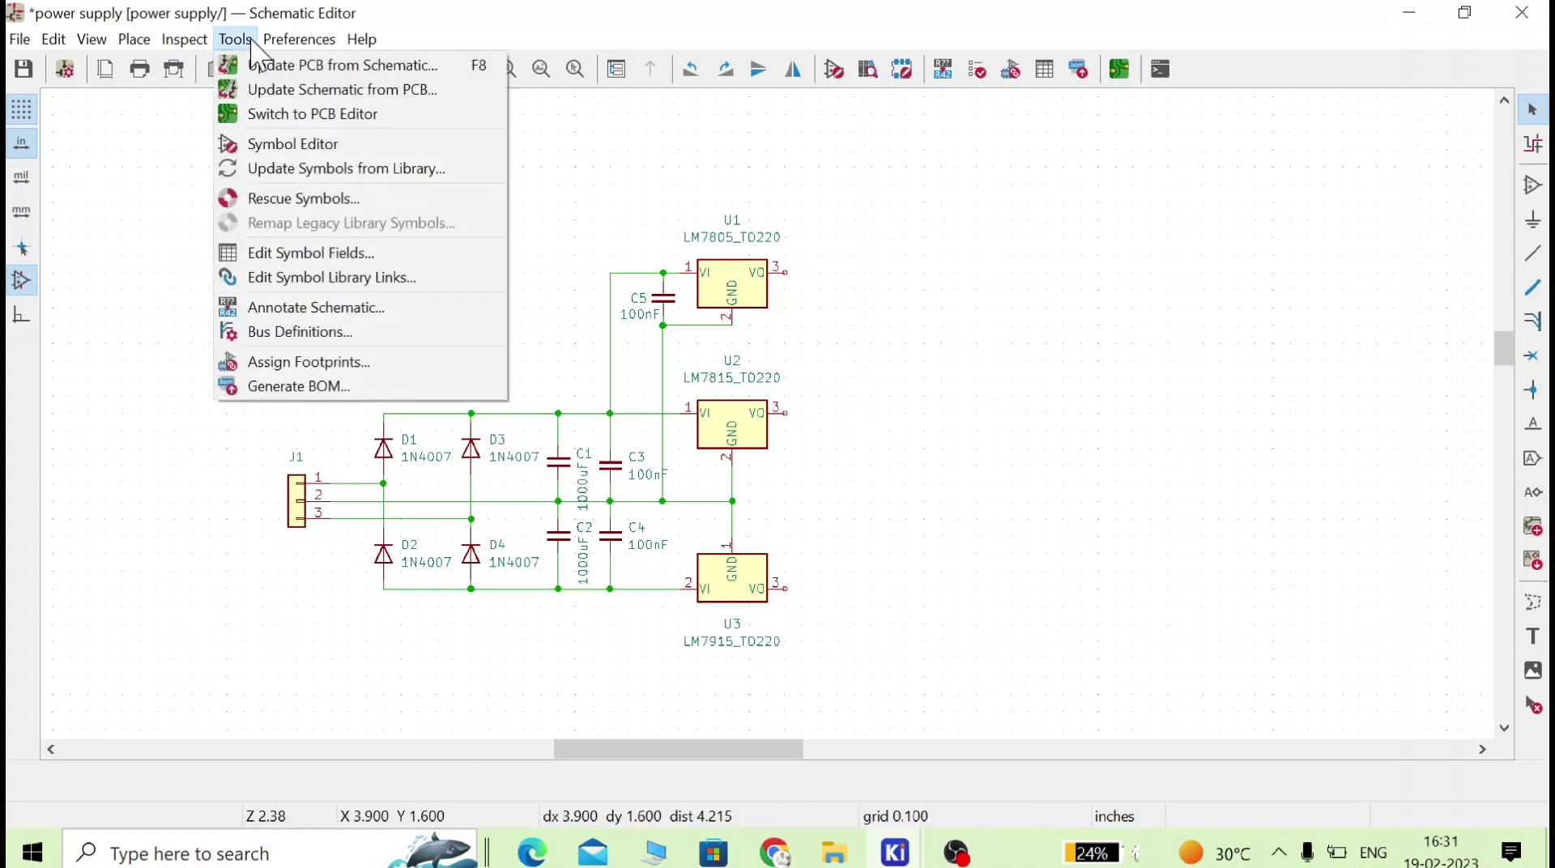
{"action": "left_click", "coordinate": [277, 67]}
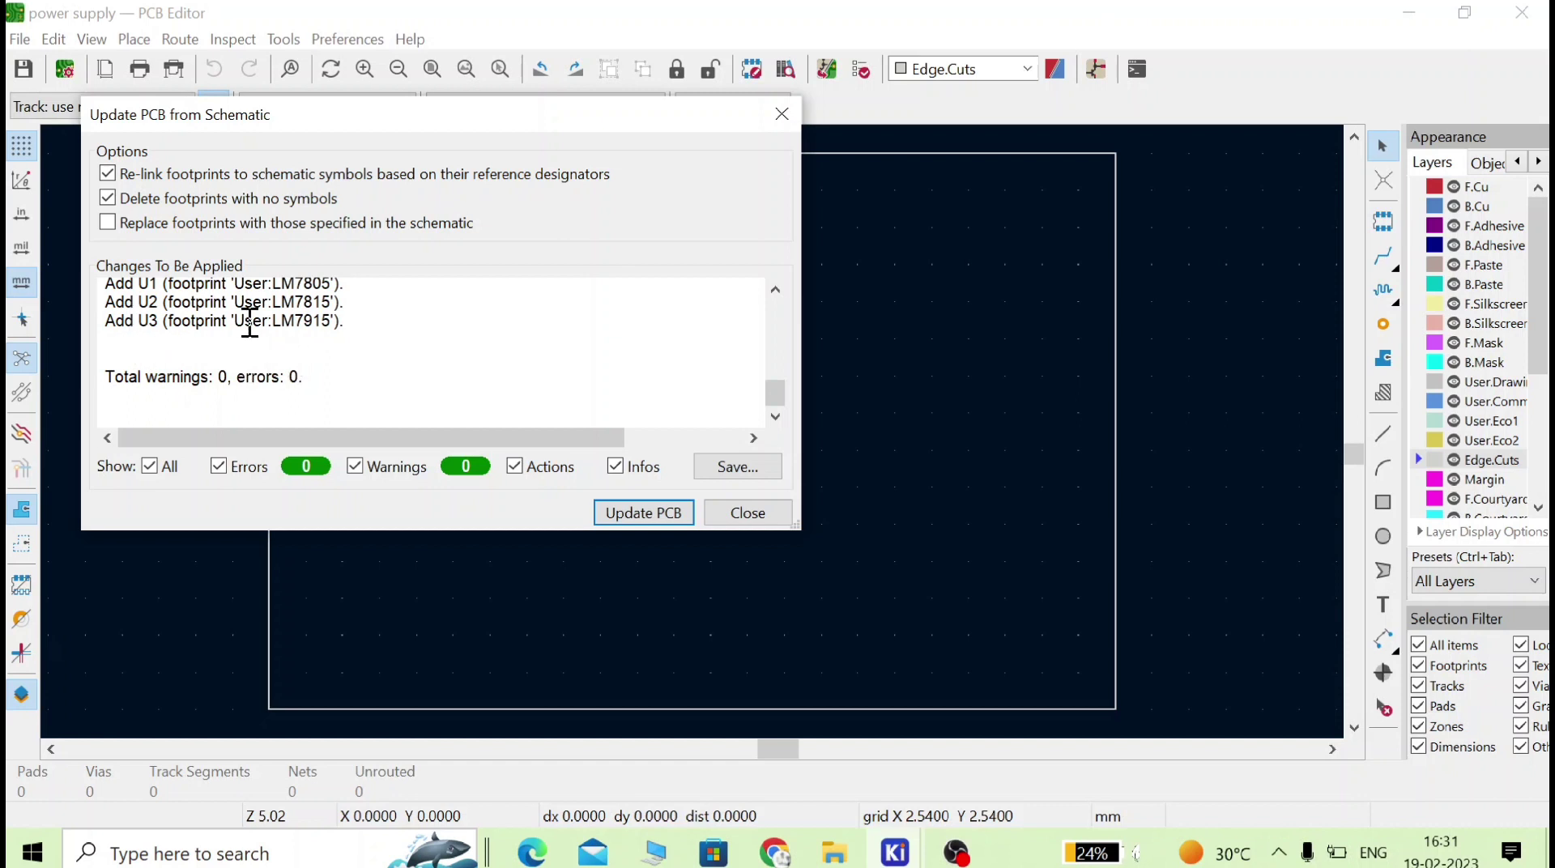
{"action": "scroll", "coordinate": [328, 321], "scroll_direction": "up", "scroll_amount": 1}
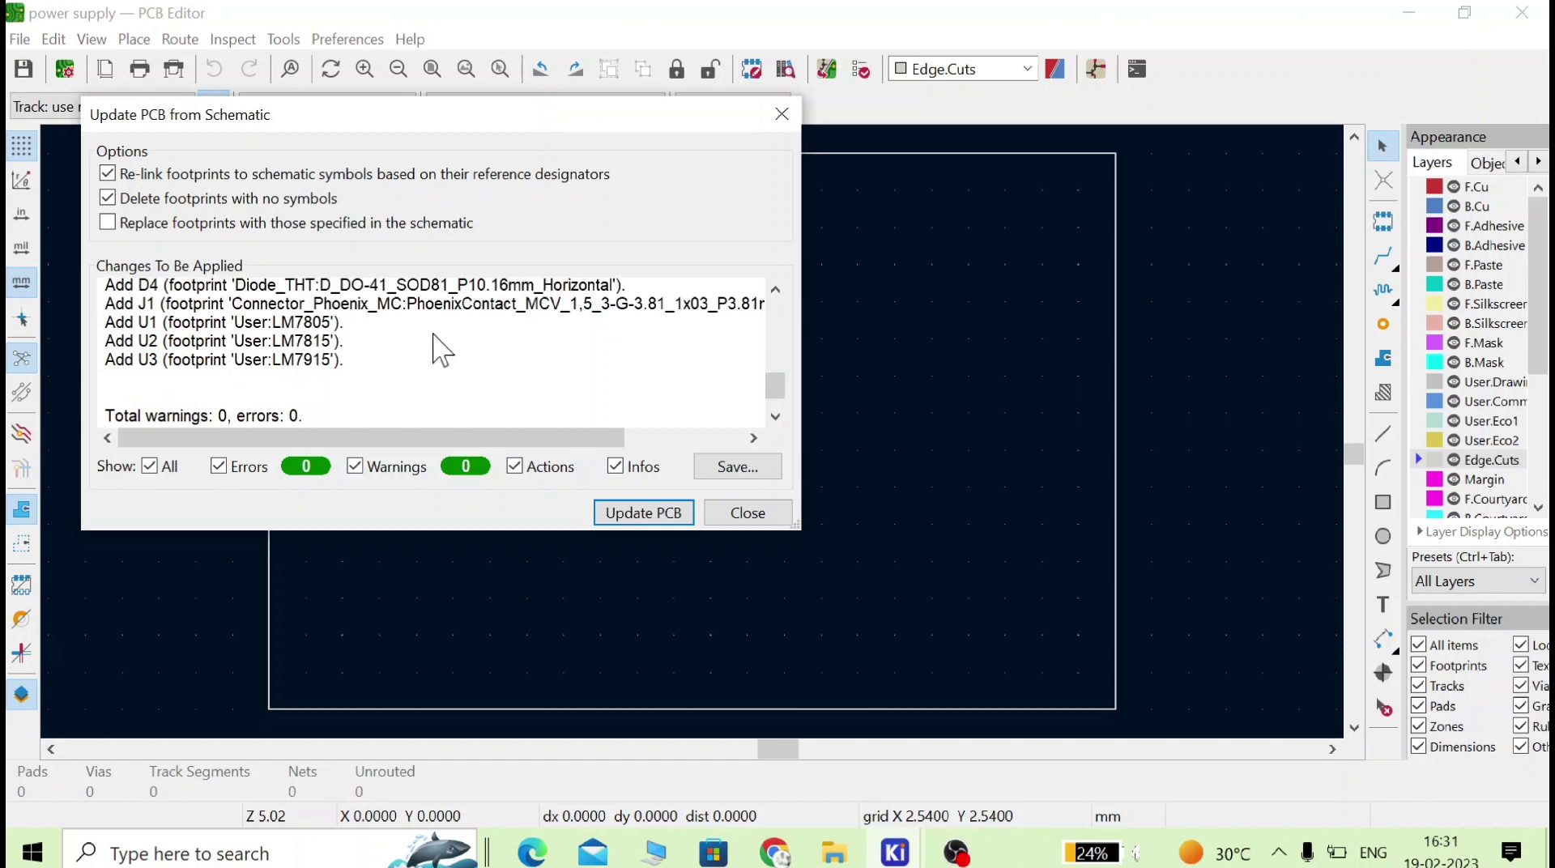
{"action": "left_click", "coordinate": [648, 513]}
{"action": "left_click", "coordinate": [745, 514]}
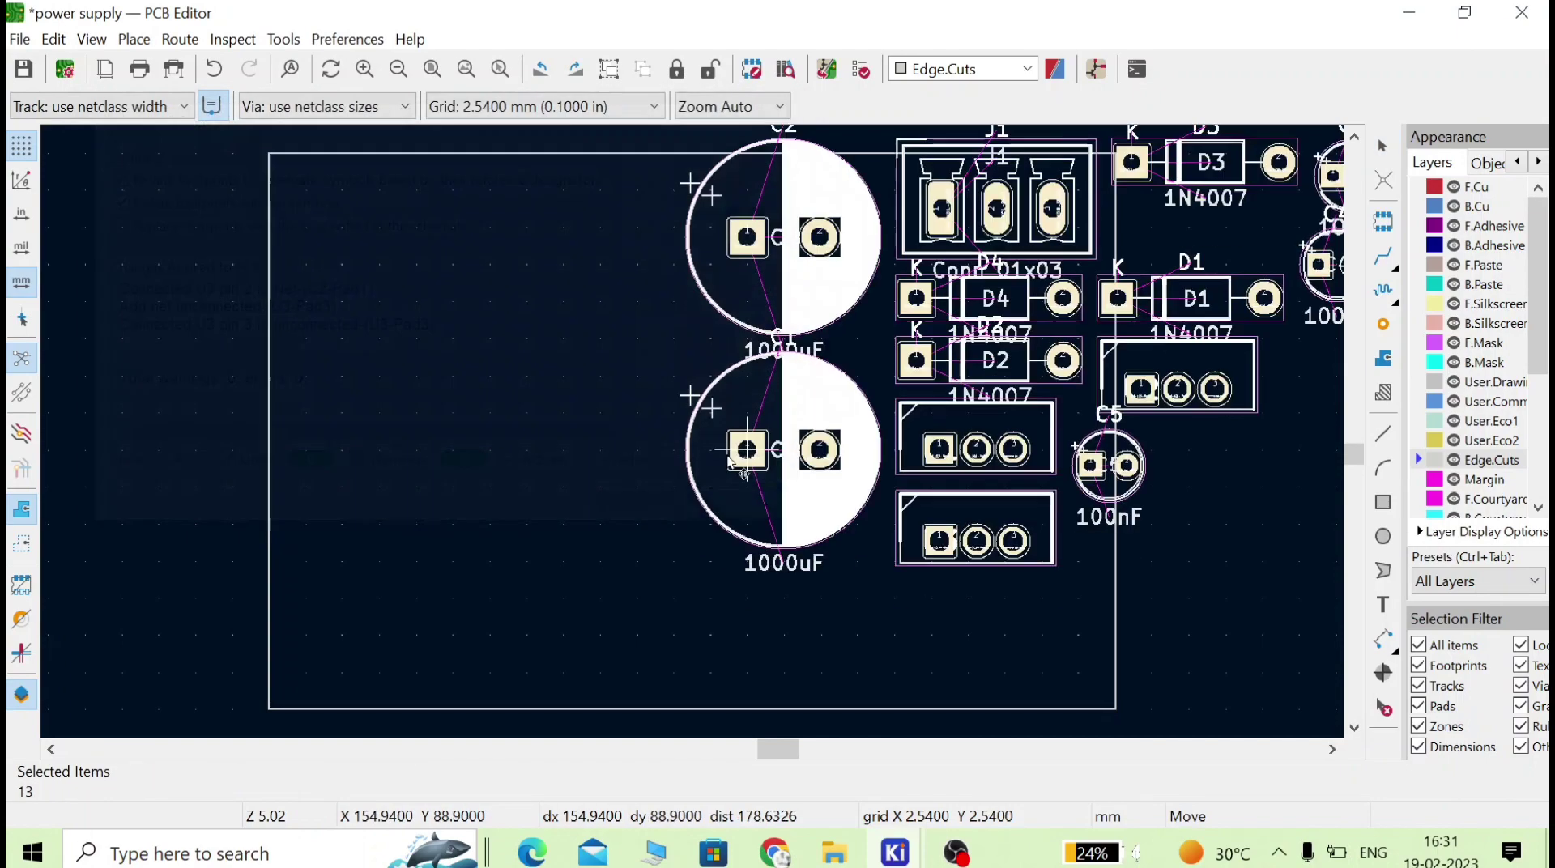
- Place the group of component footprints inside the board outline, and close the PCB Editor discarding the changes
{"action": "scroll", "coordinate": [402, 515], "scroll_direction": "down", "scroll_amount": 3}
{"action": "left_click", "coordinate": [694, 437]}
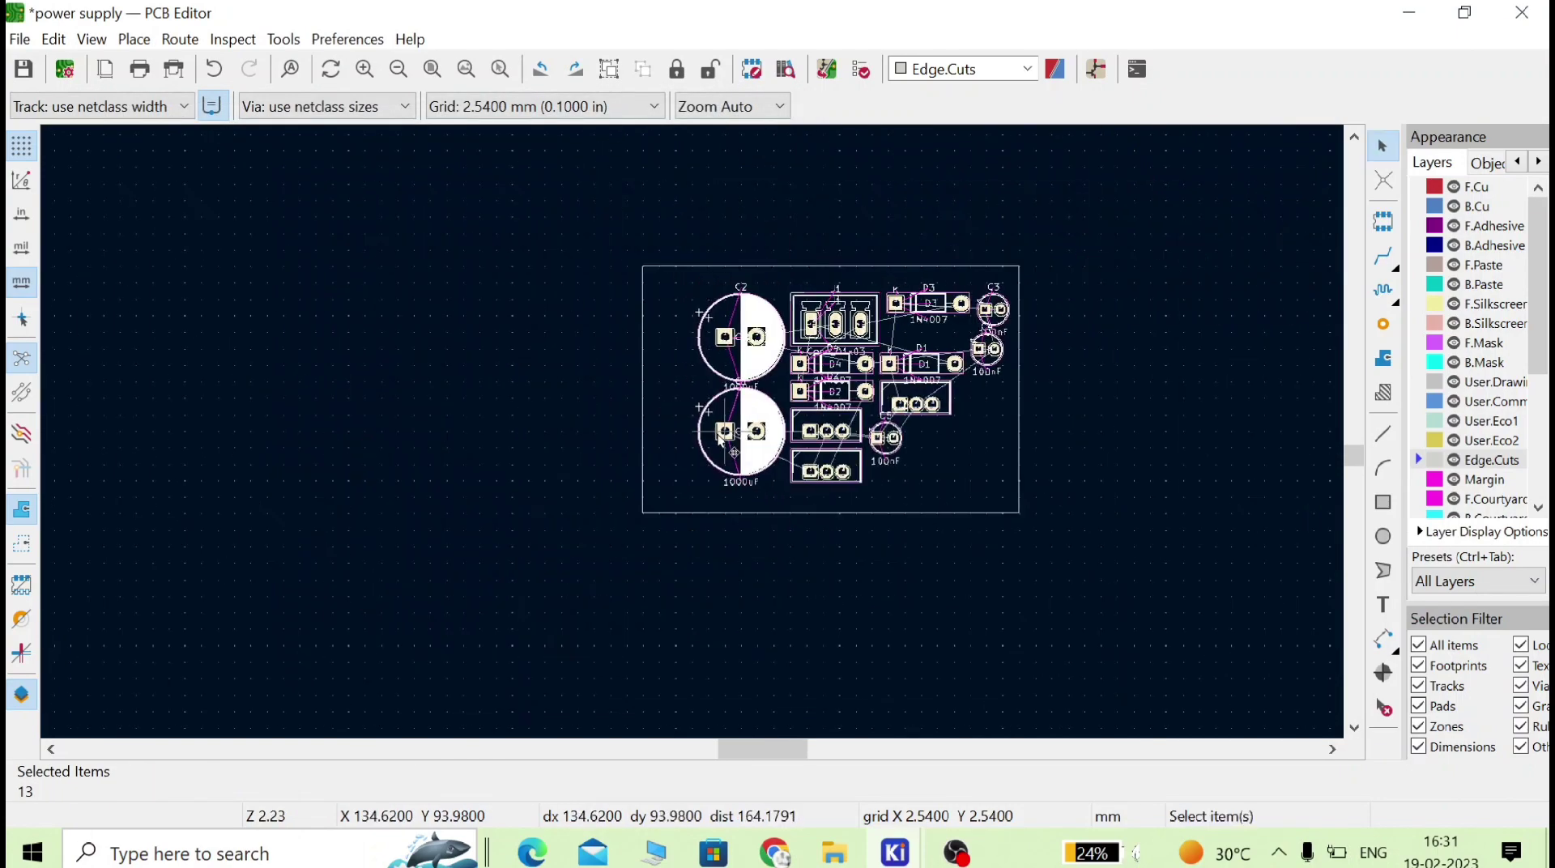
{"action": "scroll", "coordinate": [694, 437], "scroll_direction": "up", "scroll_amount": 3}
{"action": "scroll", "coordinate": [653, 406], "scroll_direction": "down", "scroll_amount": 3}
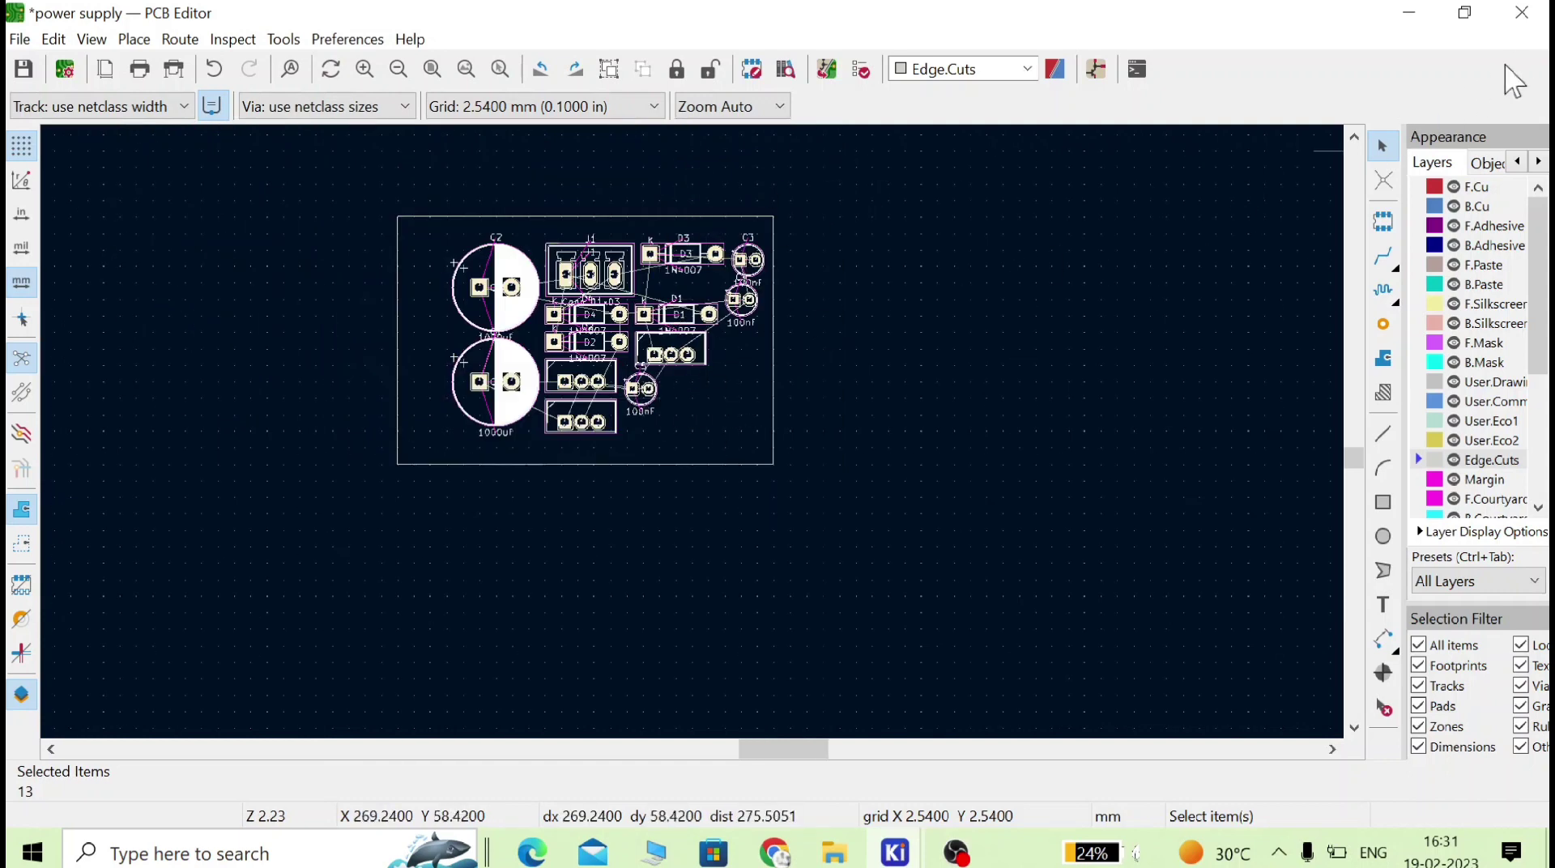
{"action": "left_click", "coordinate": [1522, 12]}
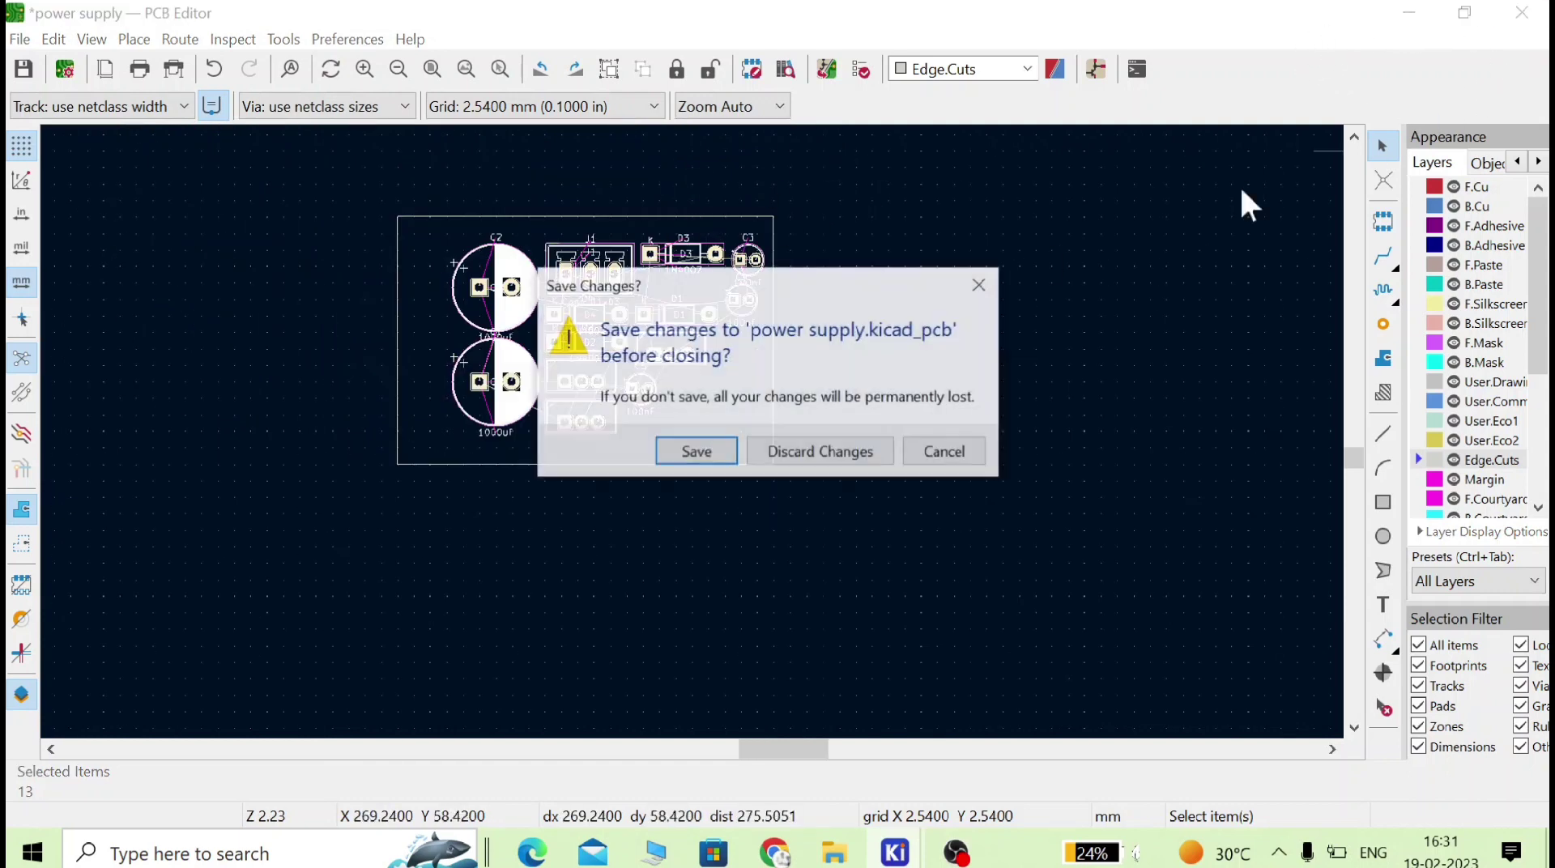
{"action": "left_click", "coordinate": [844, 455]}
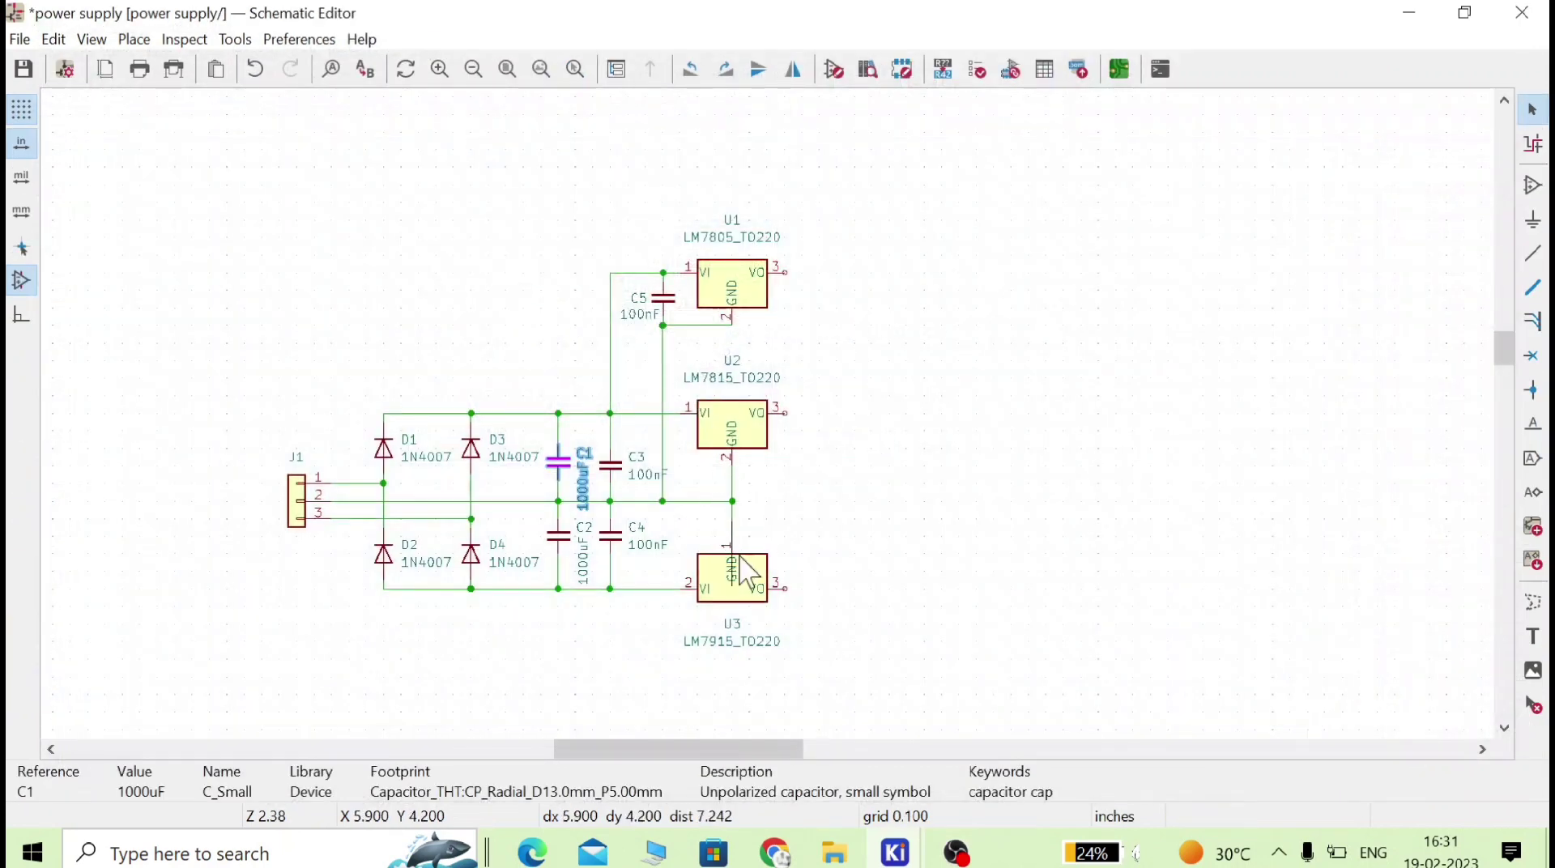
- Clear the footprint assignment of regulator U3 in its symbol properties
{"action": "double_click", "coordinate": [753, 599]}
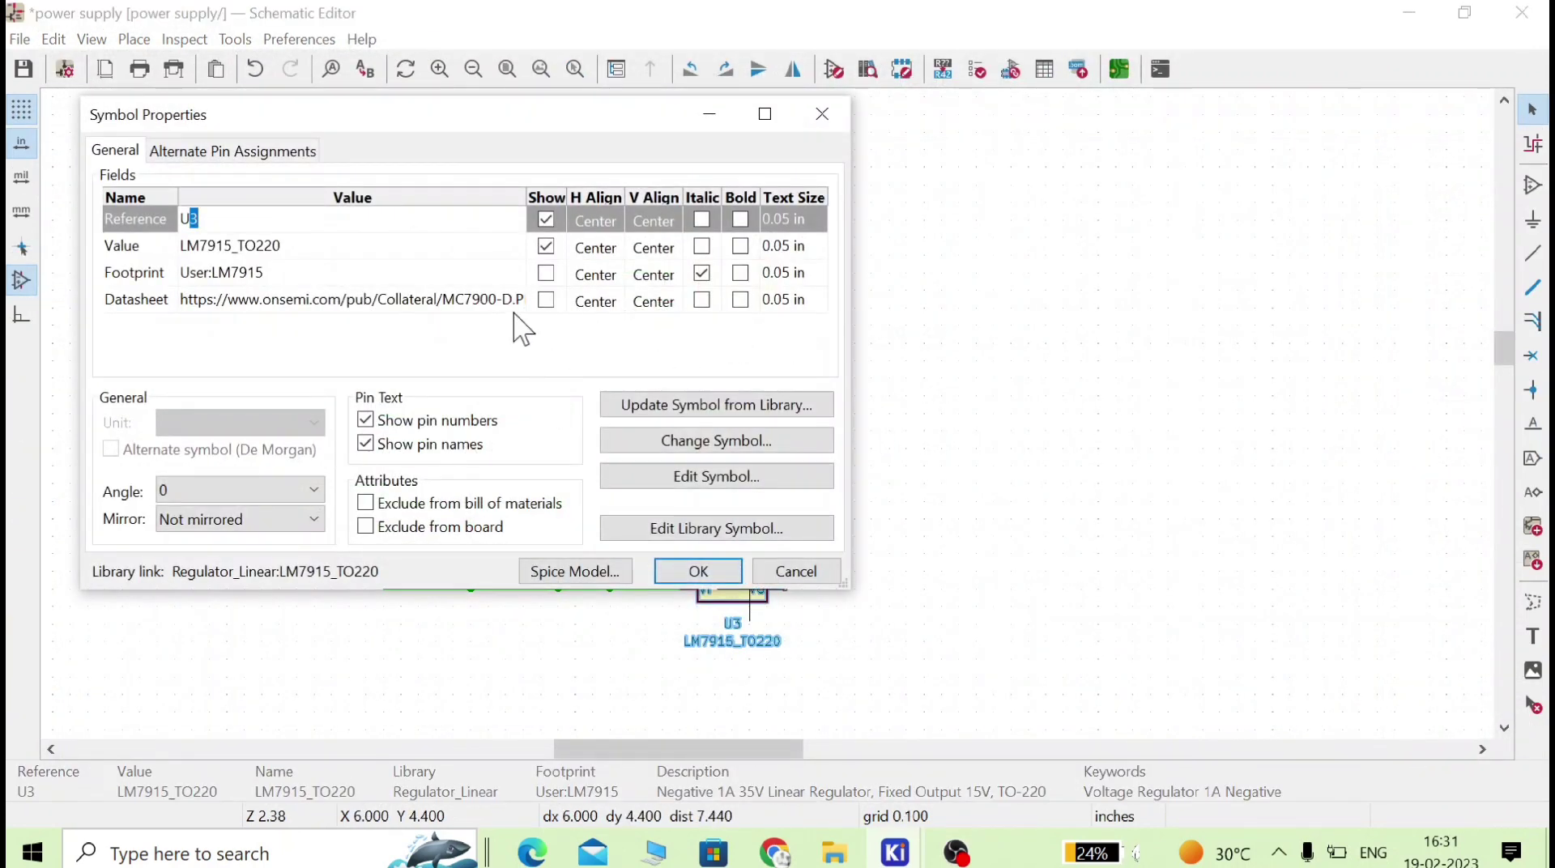
{"action": "left_click", "coordinate": [381, 276]}
{"action": "key", "text": "Delete"}
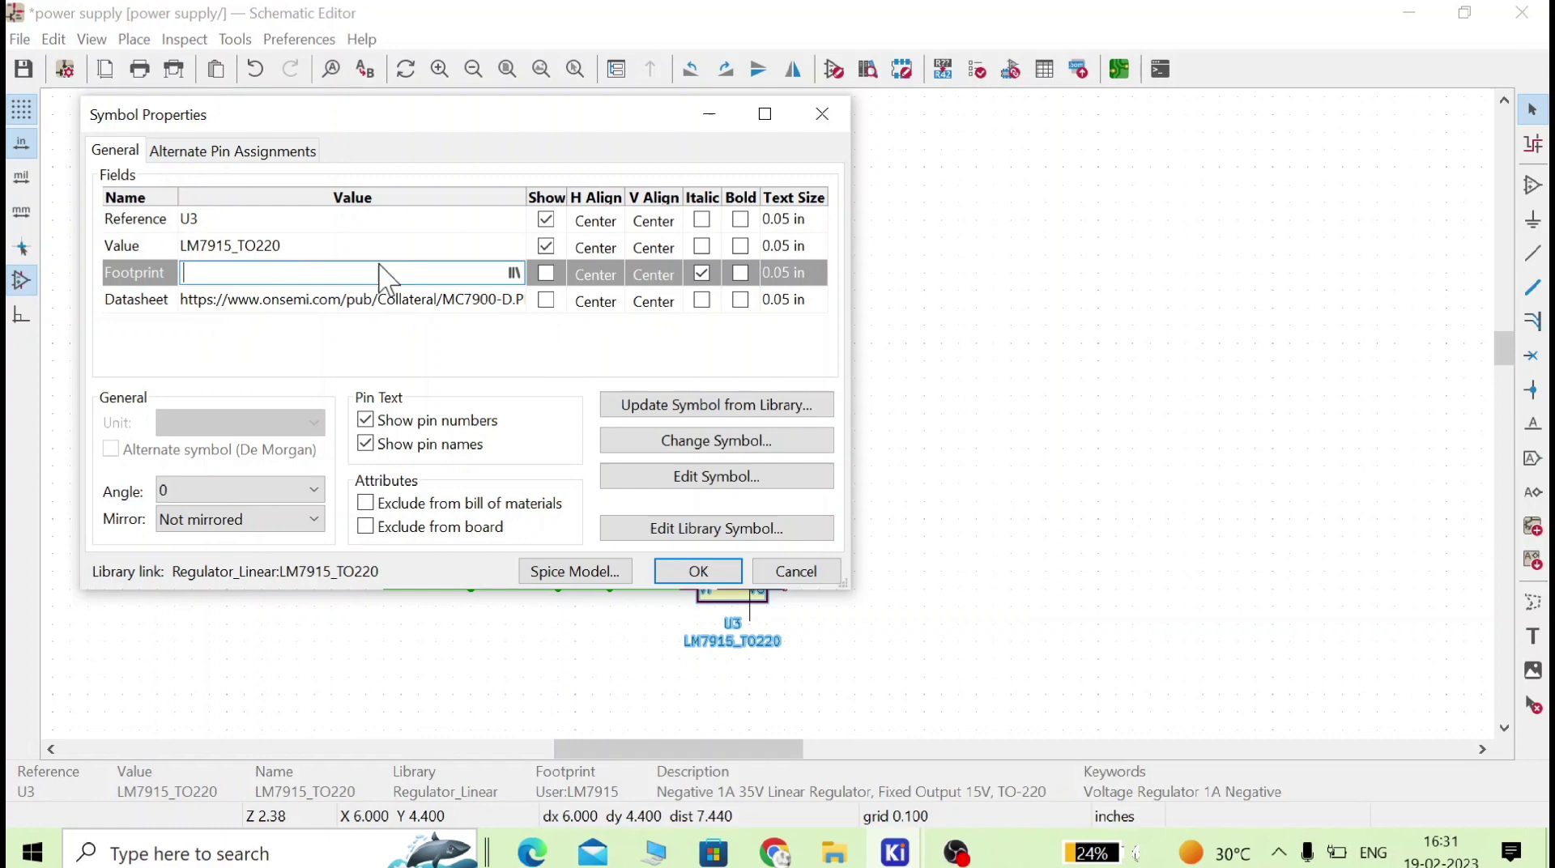
{"action": "left_click", "coordinate": [698, 570]}
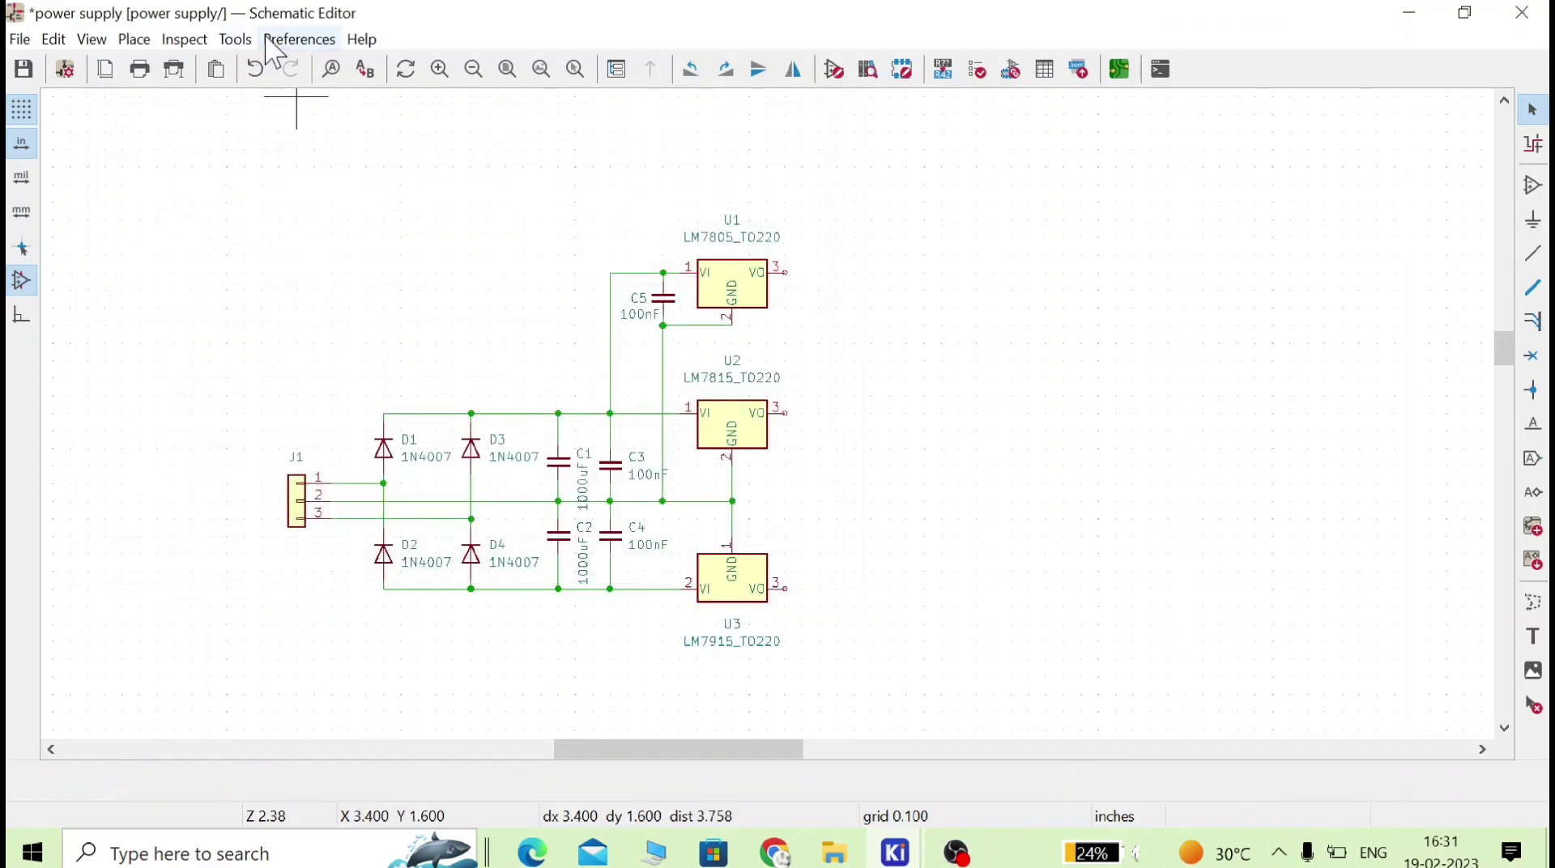
- Check the pending Update PCB from Schematic changes for errors, and close the PCB Editor without applying them
{"action": "left_click", "coordinate": [235, 39]}
{"action": "left_click", "coordinate": [296, 86]}
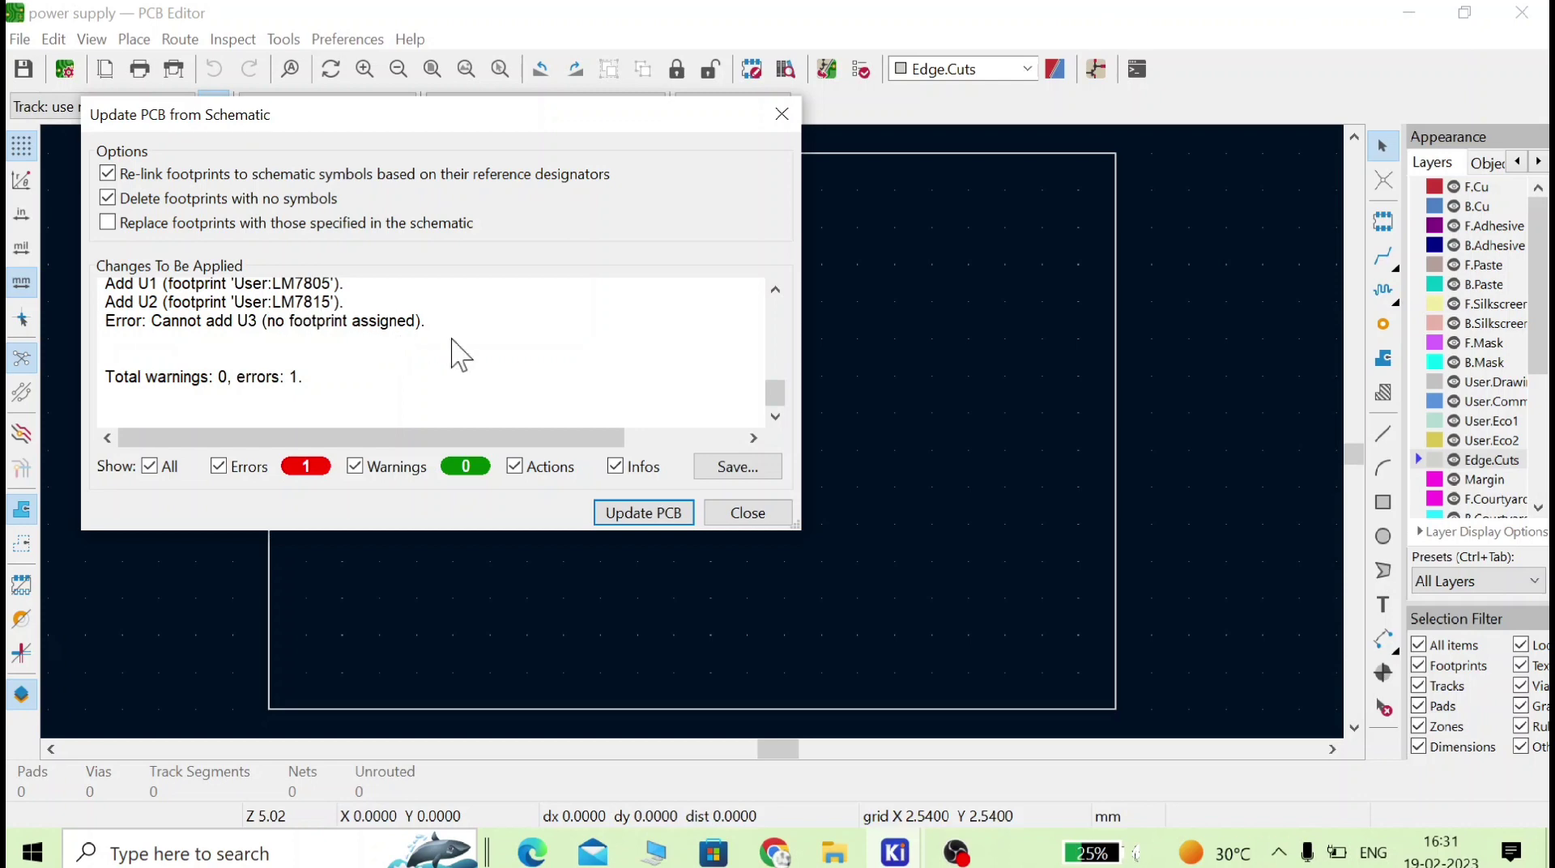
{"action": "left_click", "coordinate": [748, 515]}
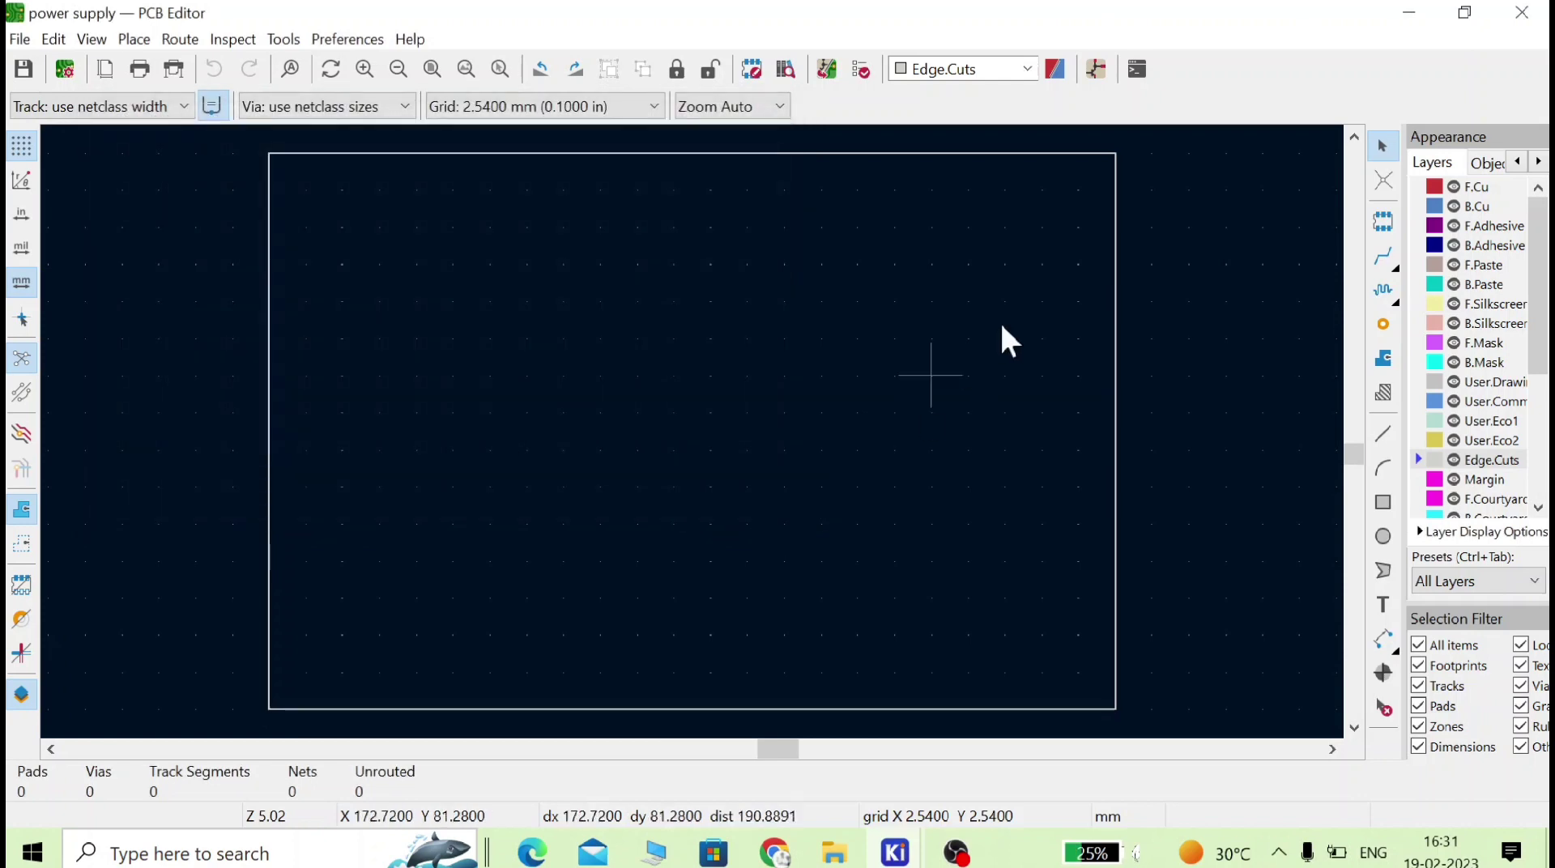
{"action": "left_click", "coordinate": [1522, 13]}
- Assign the LM7915 footprint from the User library to regulator U3 in the schematic
{"action": "double_click", "coordinate": [738, 595]}
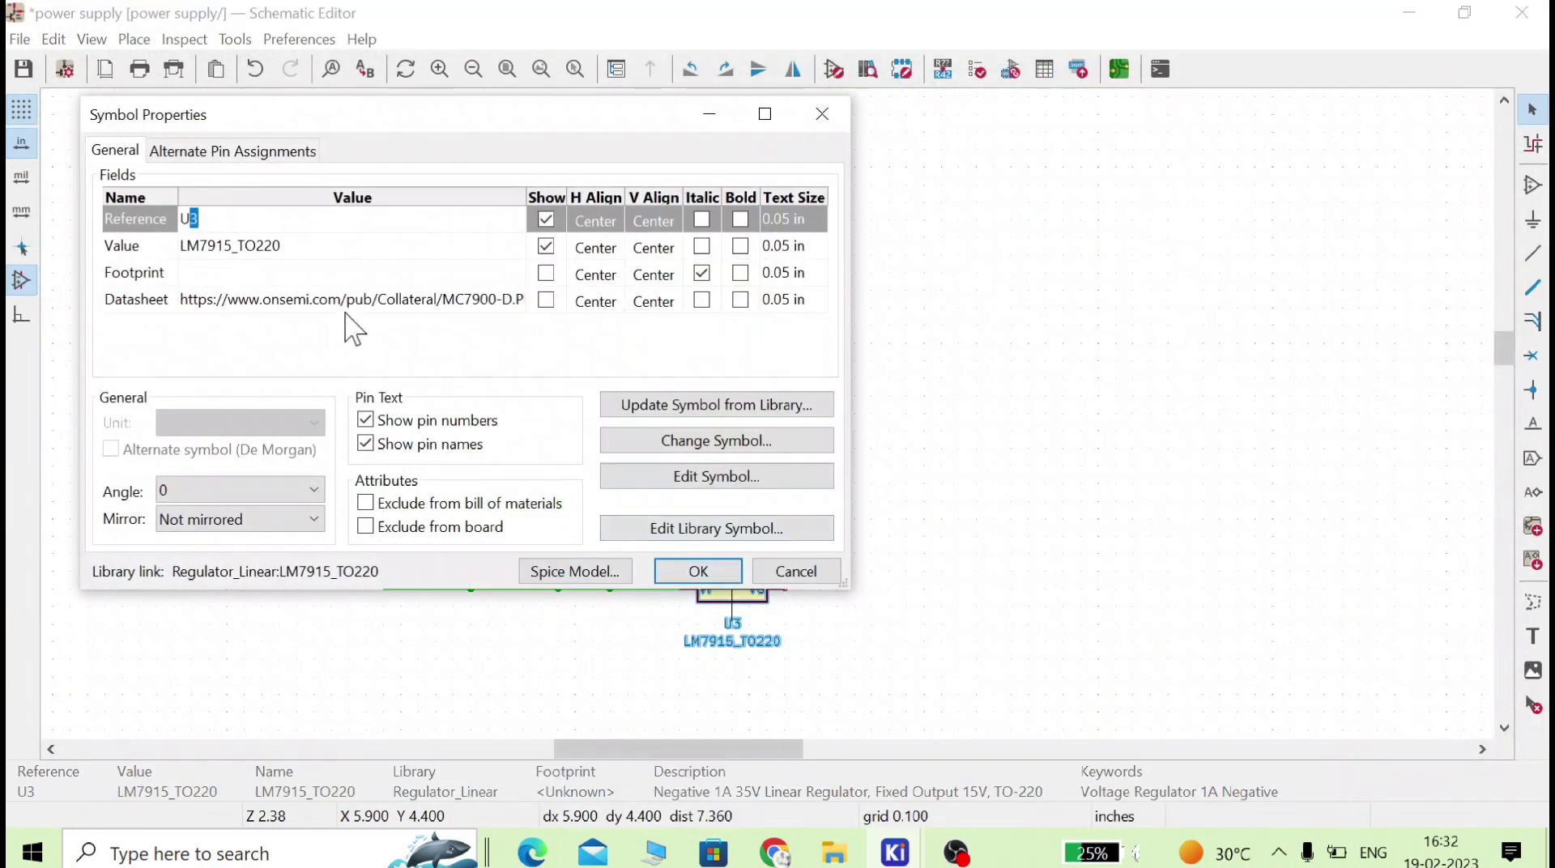
{"action": "left_click", "coordinate": [310, 275]}
{"action": "left_click", "coordinate": [514, 274]}
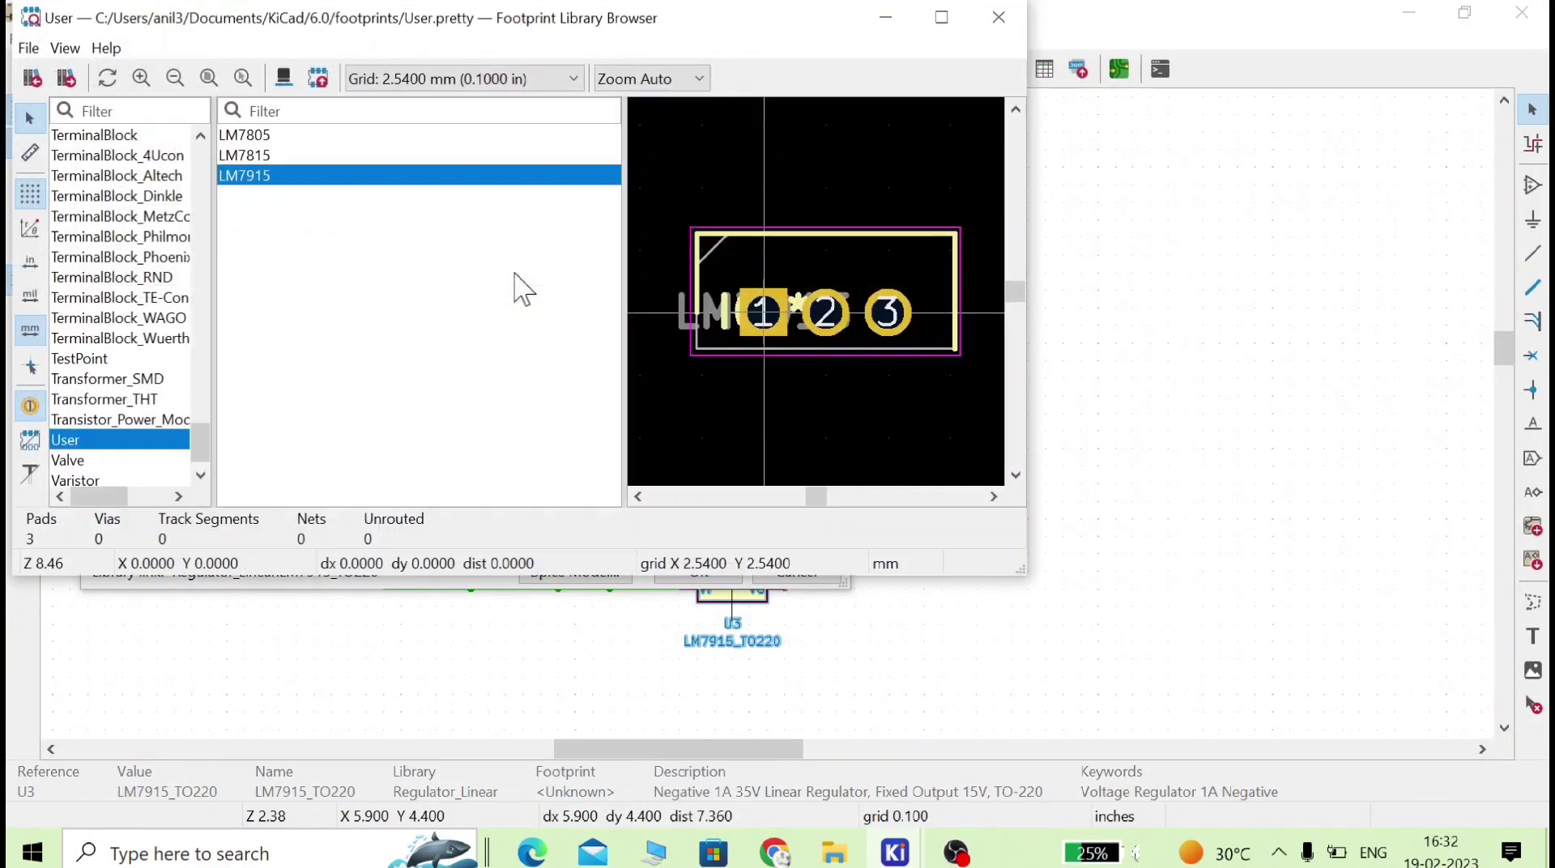
{"action": "double_click", "coordinate": [267, 175]}
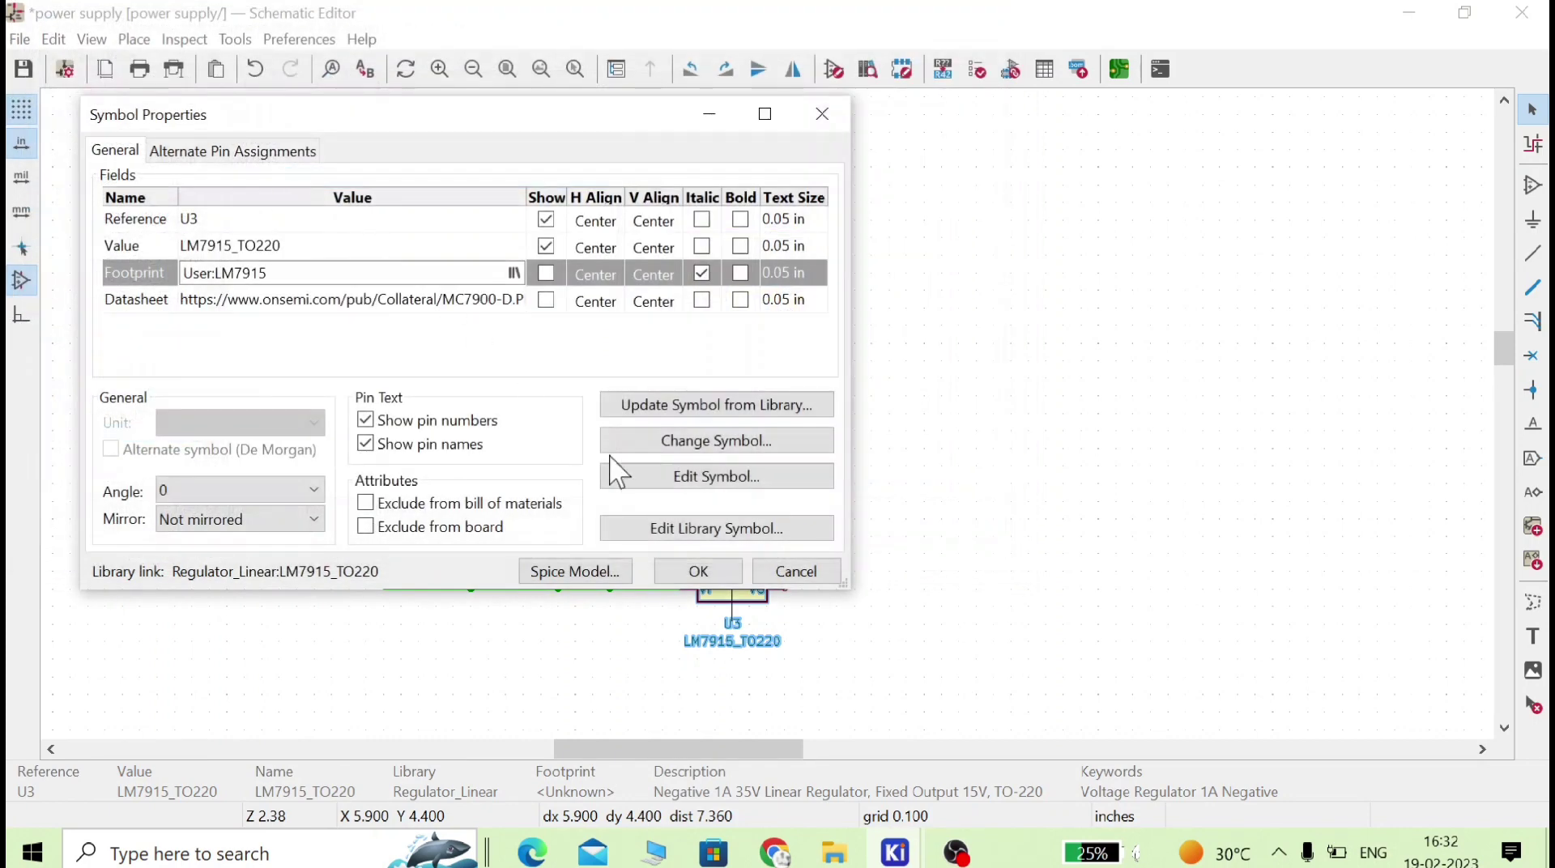
{"action": "left_click", "coordinate": [719, 579]}
{"action": "left_click", "coordinate": [999, 513]}
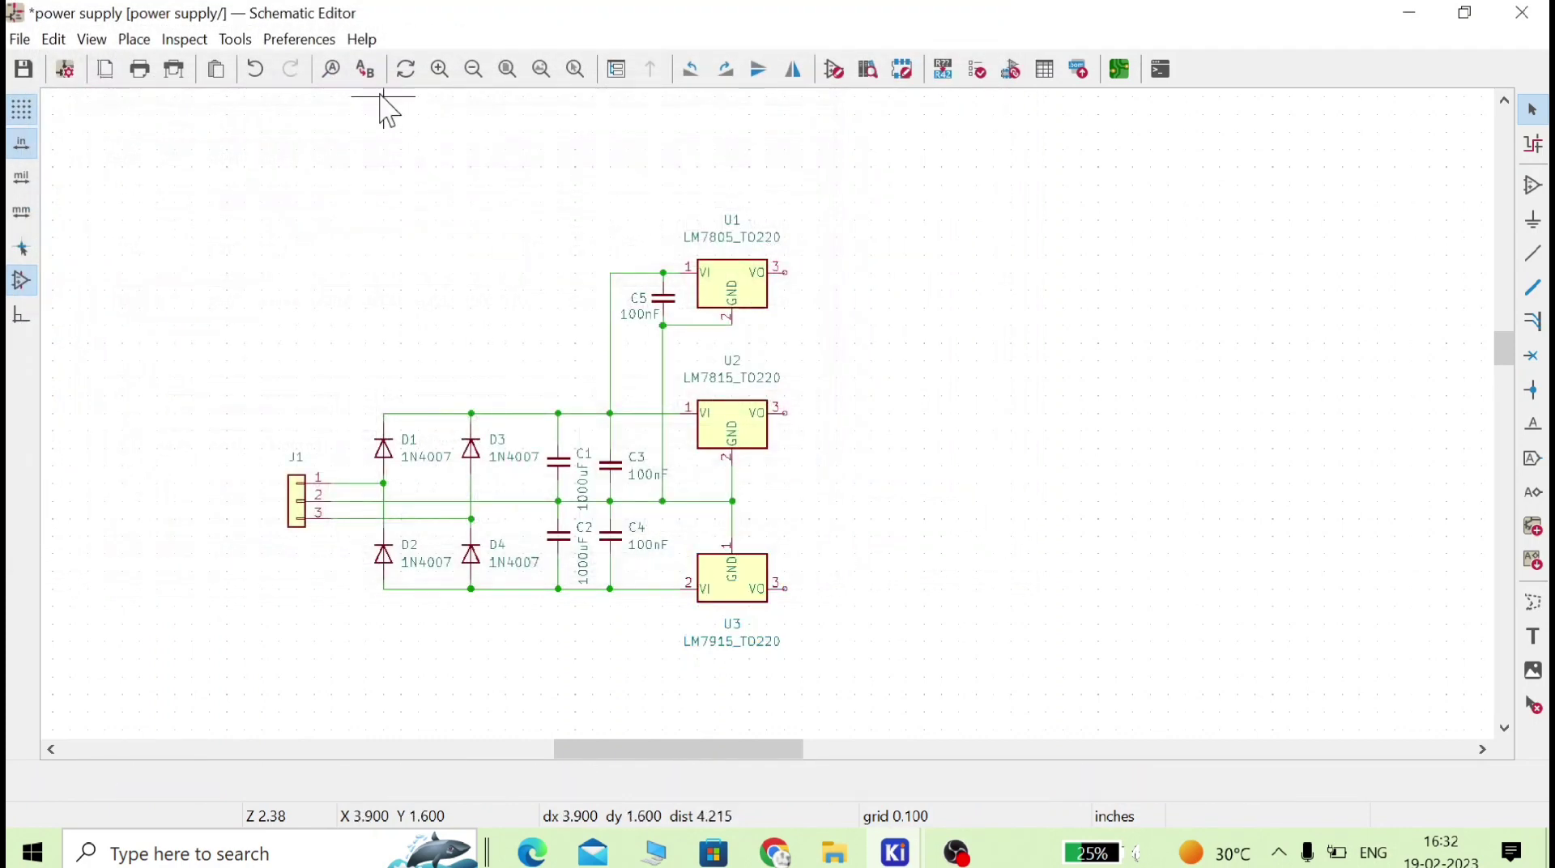
- Update the PCB from the schematic and place the group of component footprints inside the board outline
{"action": "left_click", "coordinate": [234, 39]}
{"action": "left_click", "coordinate": [299, 67]}
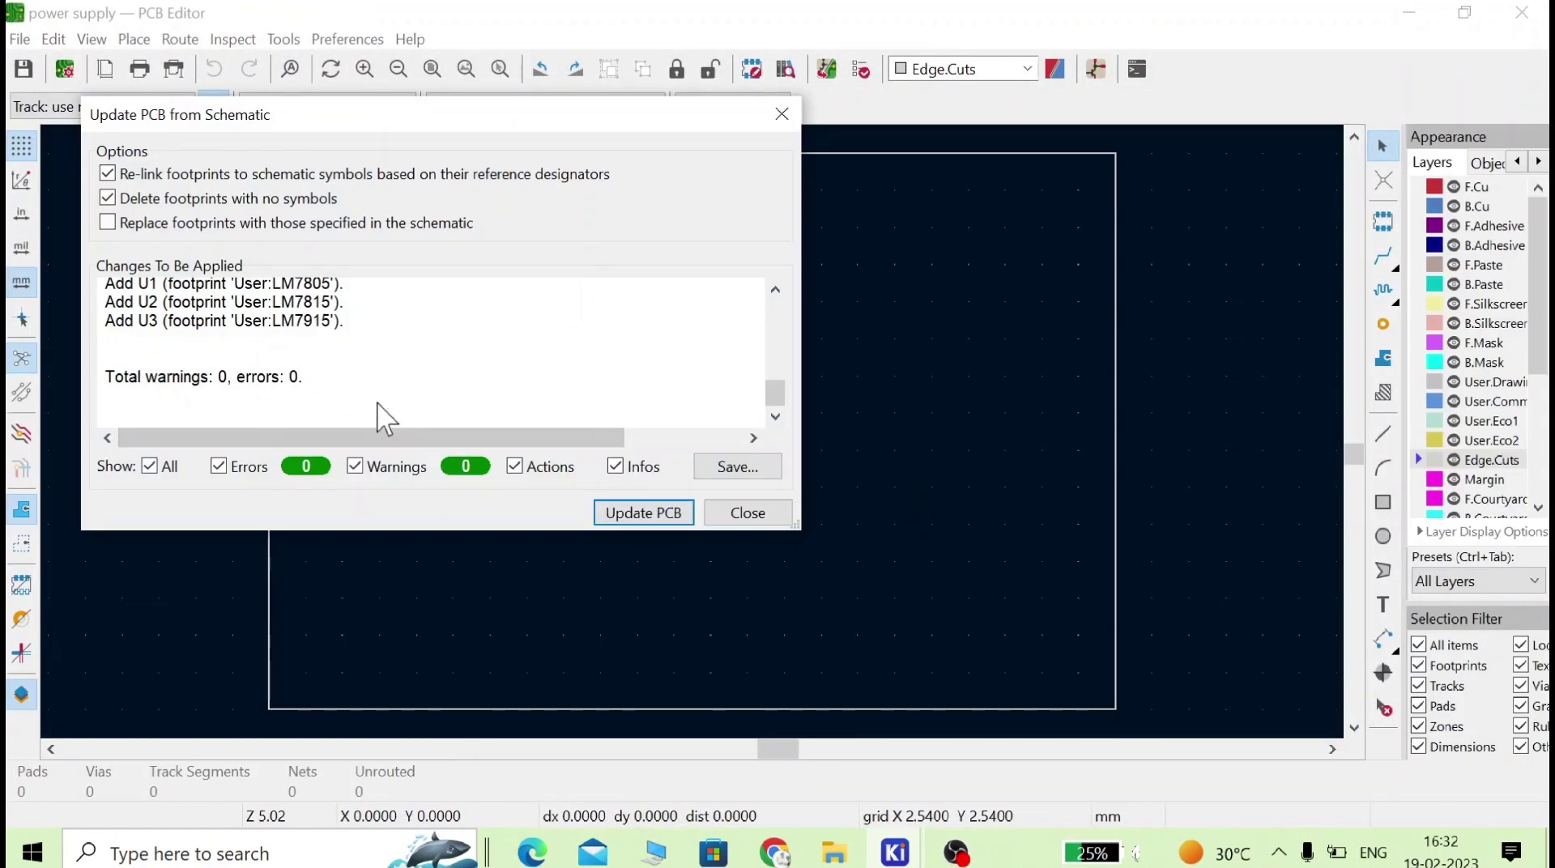
{"action": "left_click", "coordinate": [671, 519]}
{"action": "left_click", "coordinate": [751, 518]}
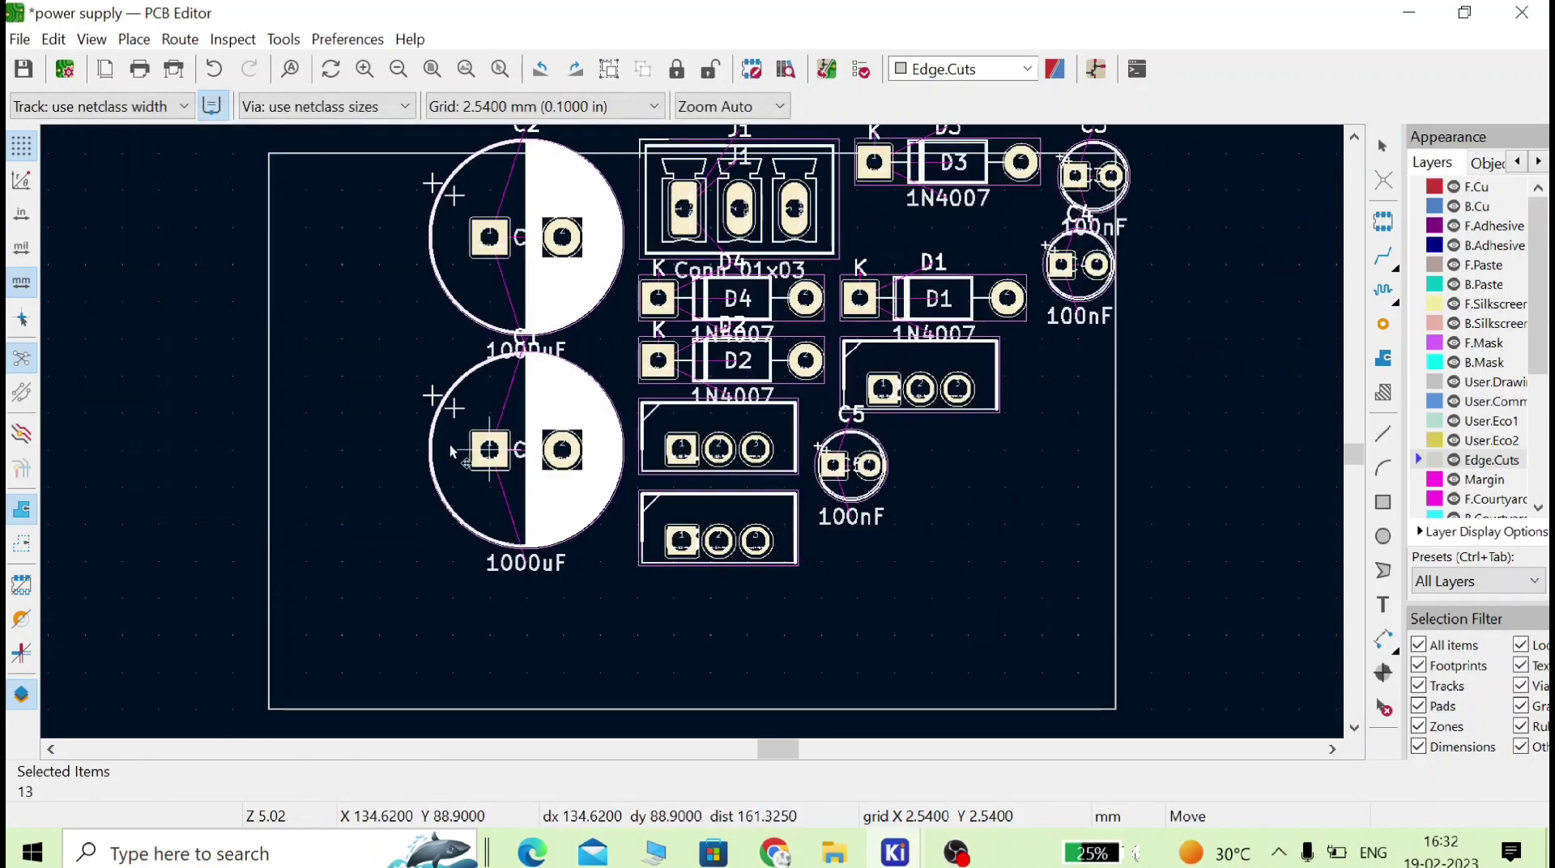
{"action": "scroll", "coordinate": [415, 525], "scroll_direction": "down", "scroll_amount": 2}
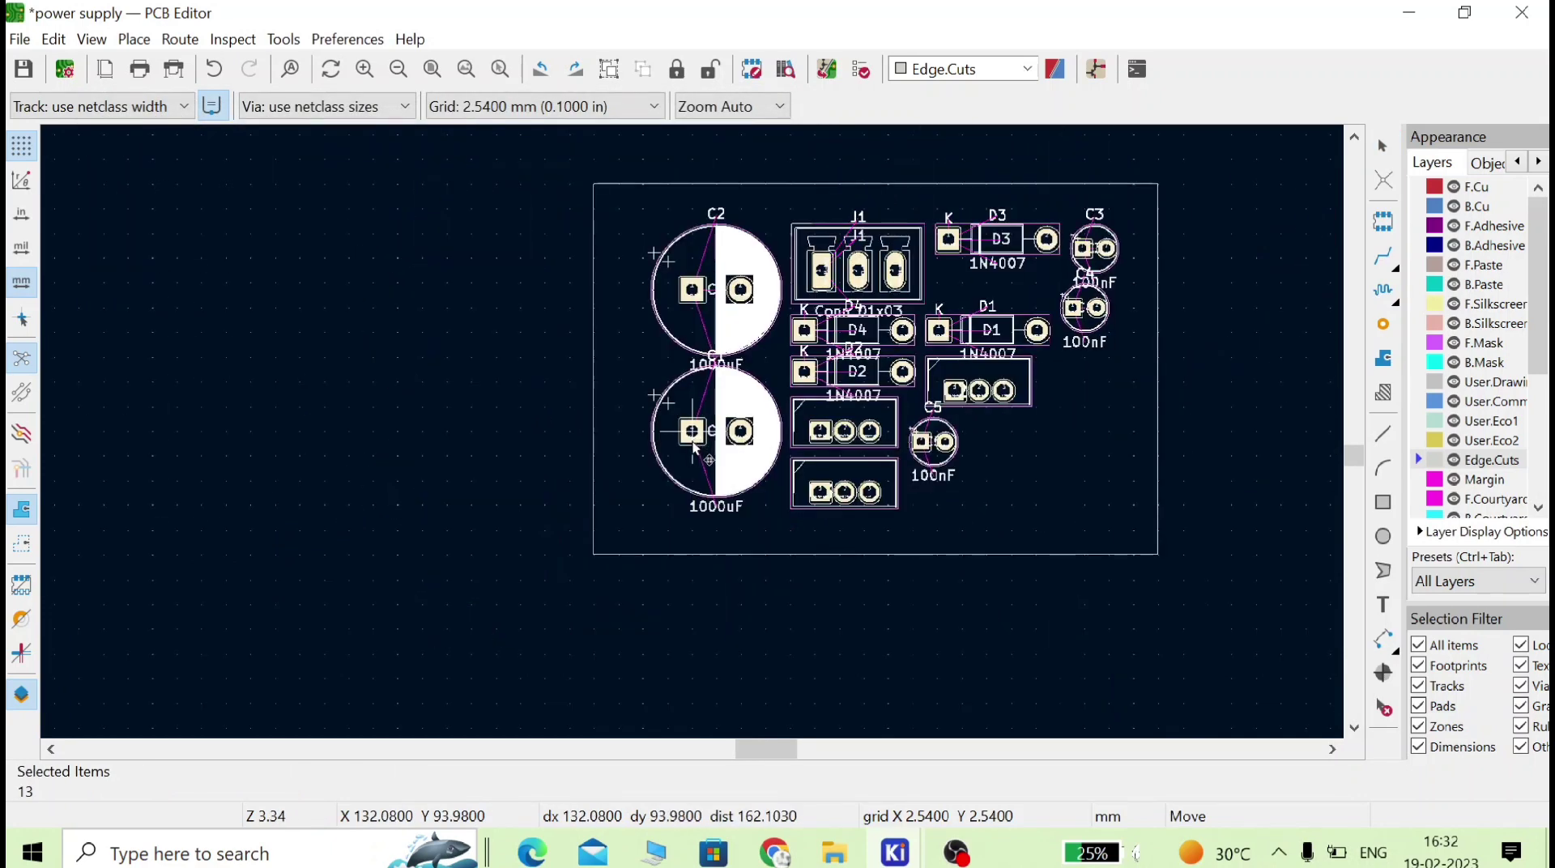
{"action": "left_click", "coordinate": [693, 455]}
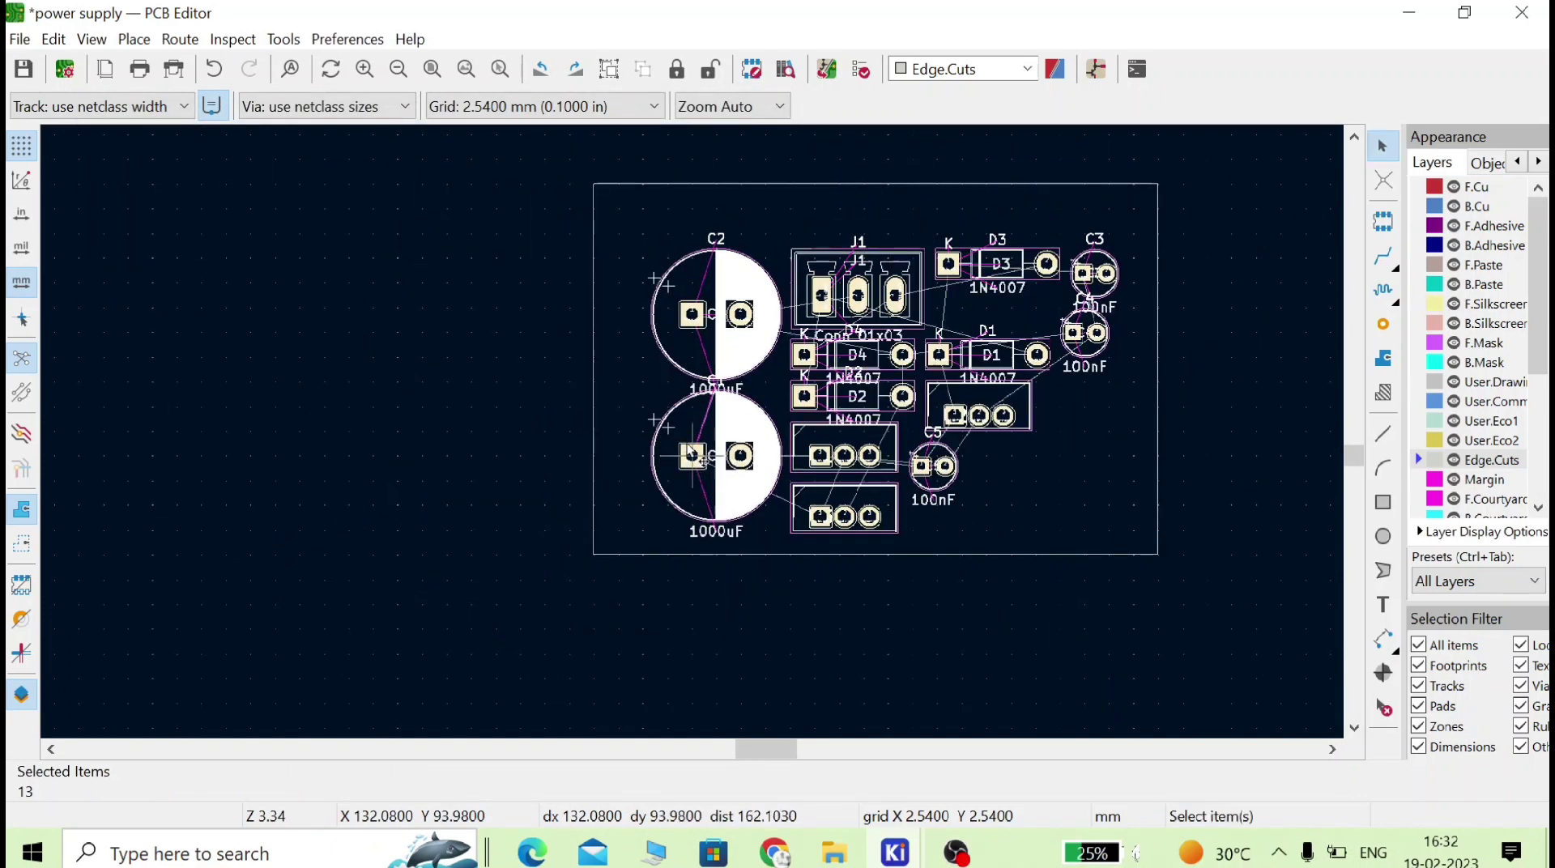
{"action": "left_click", "coordinate": [961, 463]}
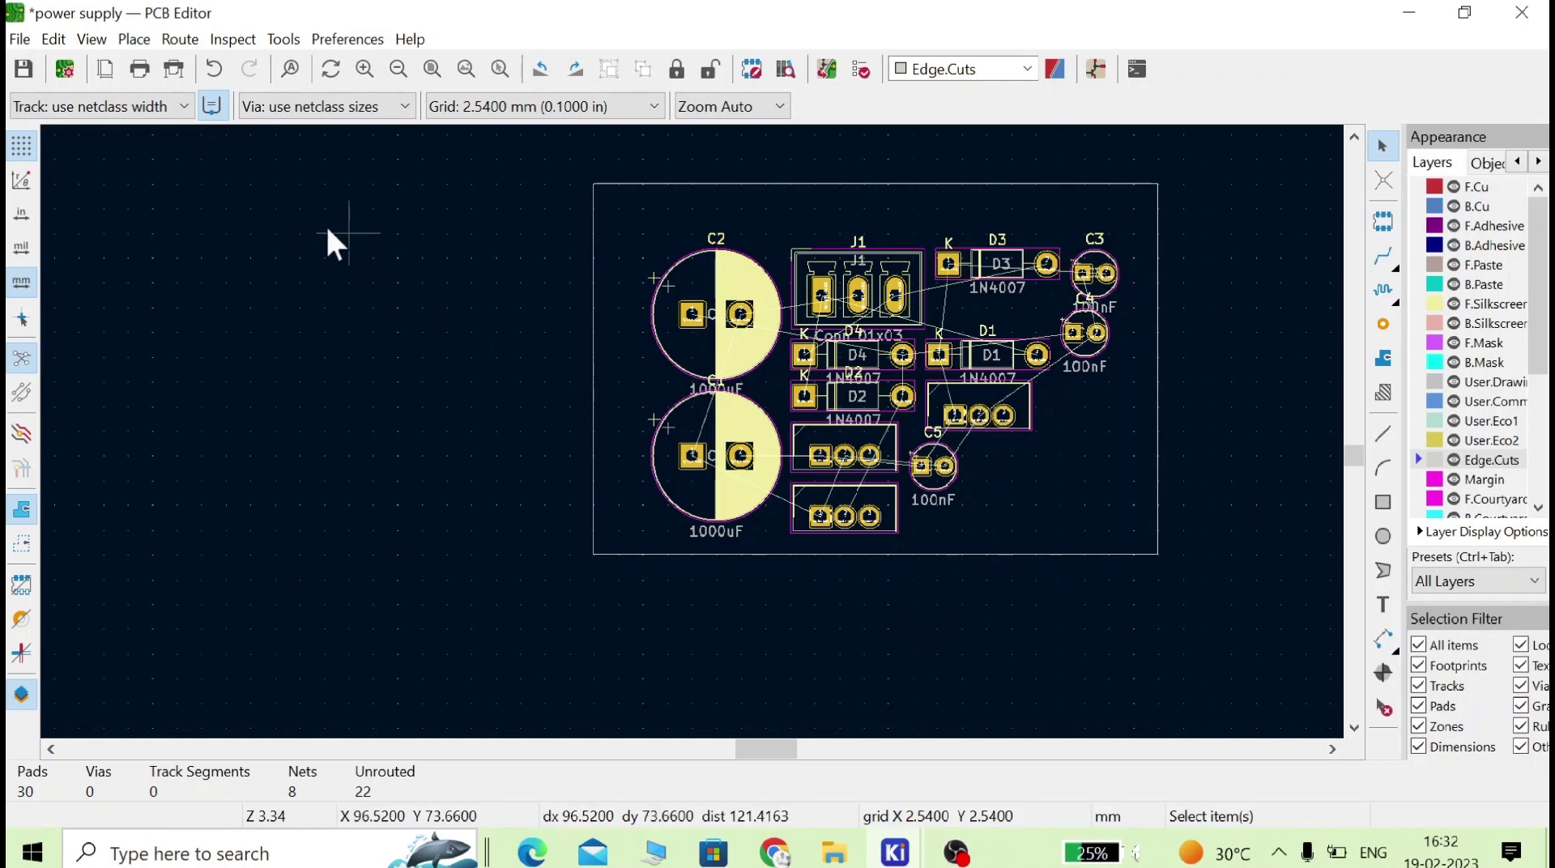
- Examine the populated board in the 3D Viewer from several angles, checking the regulators' 3D models, and close the viewer
{"action": "left_click", "coordinate": [92, 40]}
{"action": "left_click", "coordinate": [143, 115]}
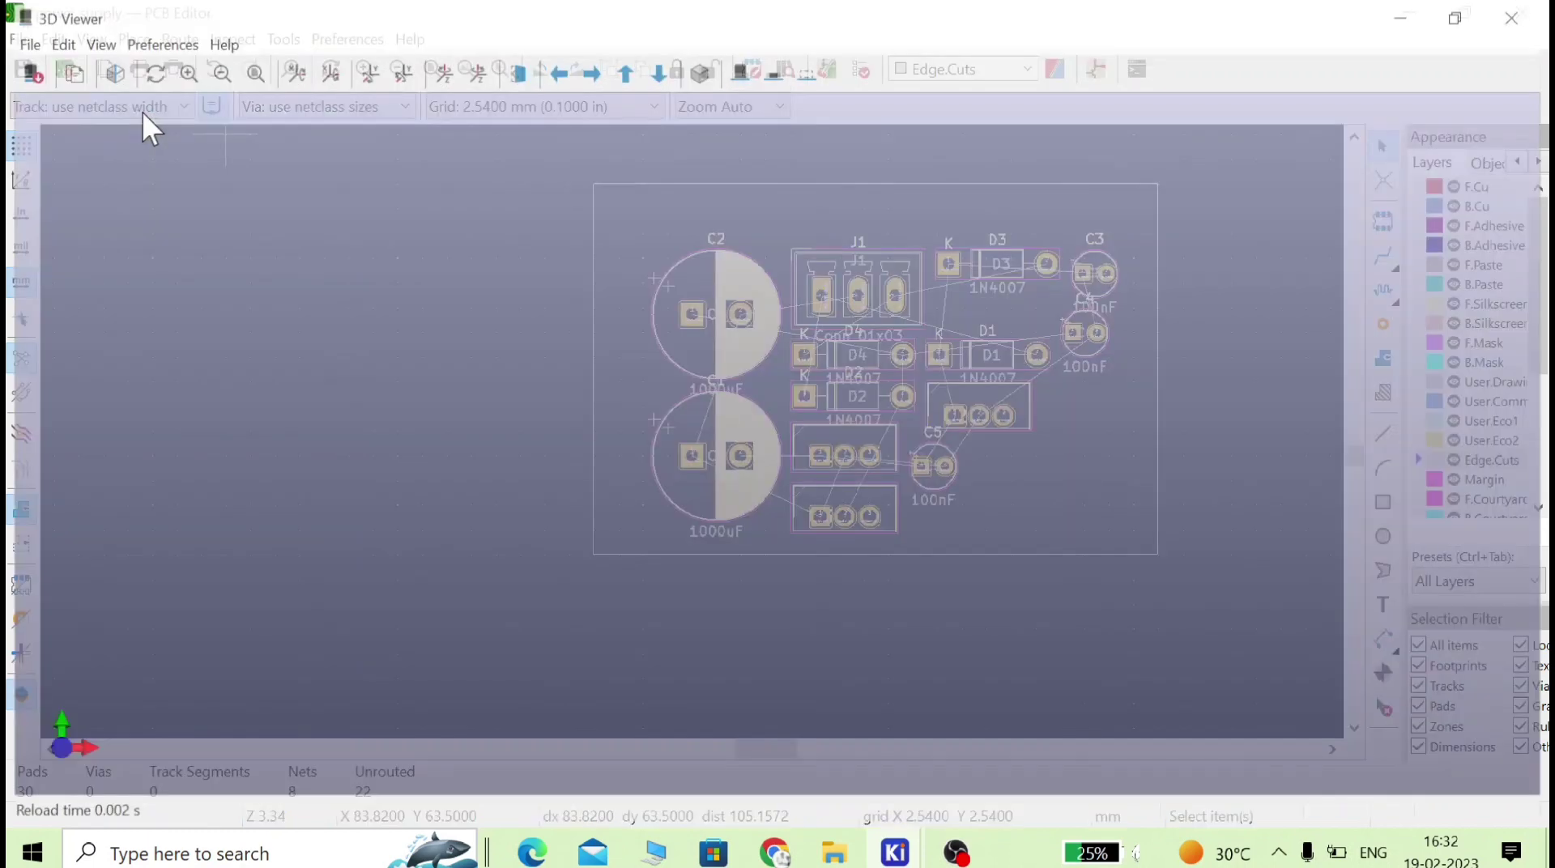
{"action": "left_click_drag", "start_coordinate": [992, 555], "coordinate": [839, 691]}
{"action": "key", "text": "z"}
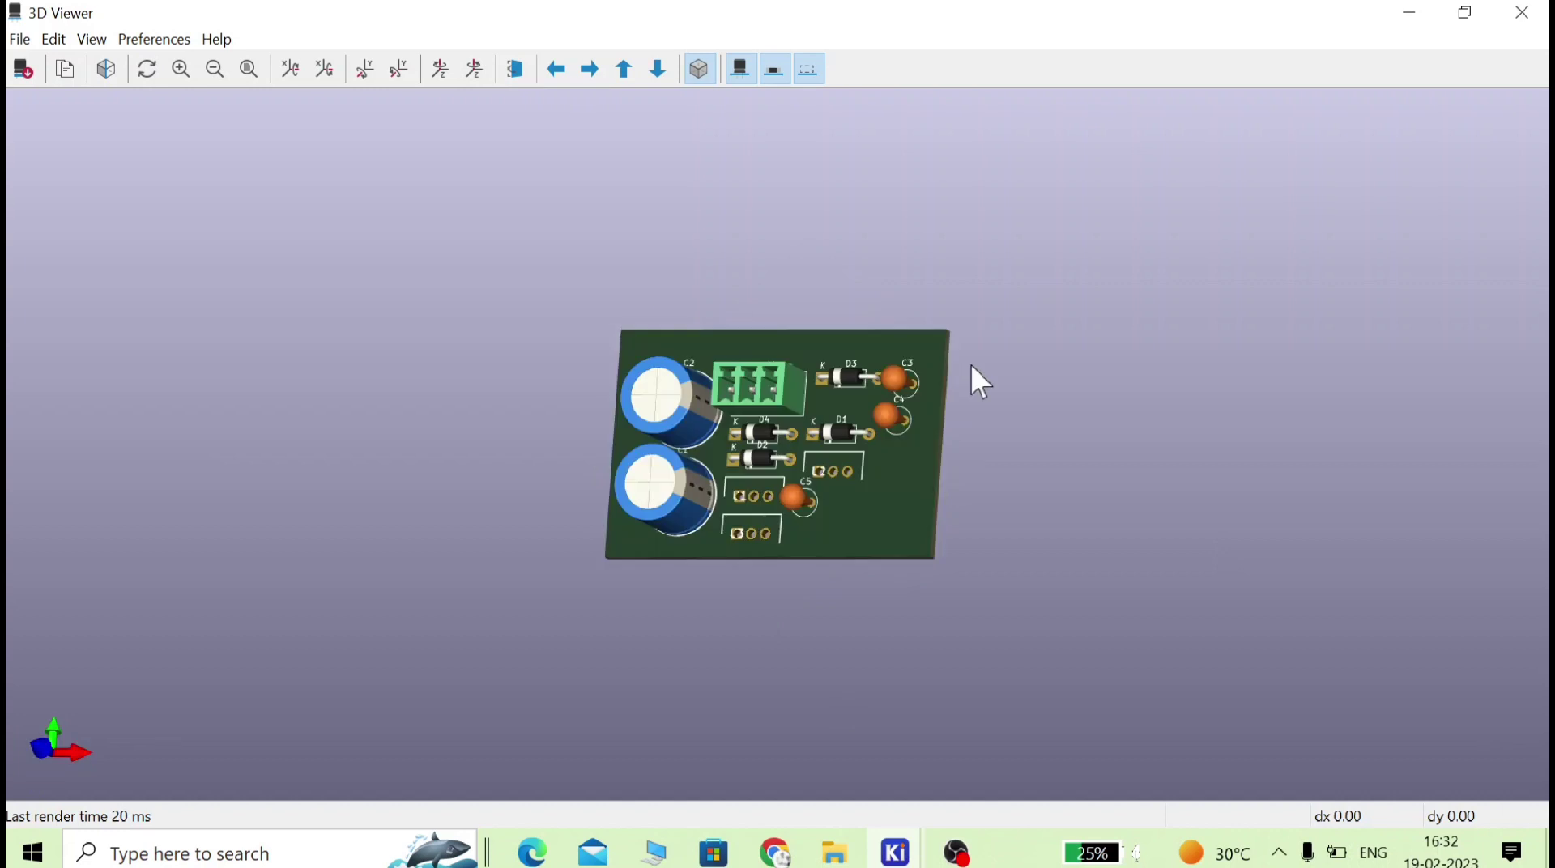
{"action": "left_click_drag", "start_coordinate": [972, 368], "coordinate": [966, 534]}
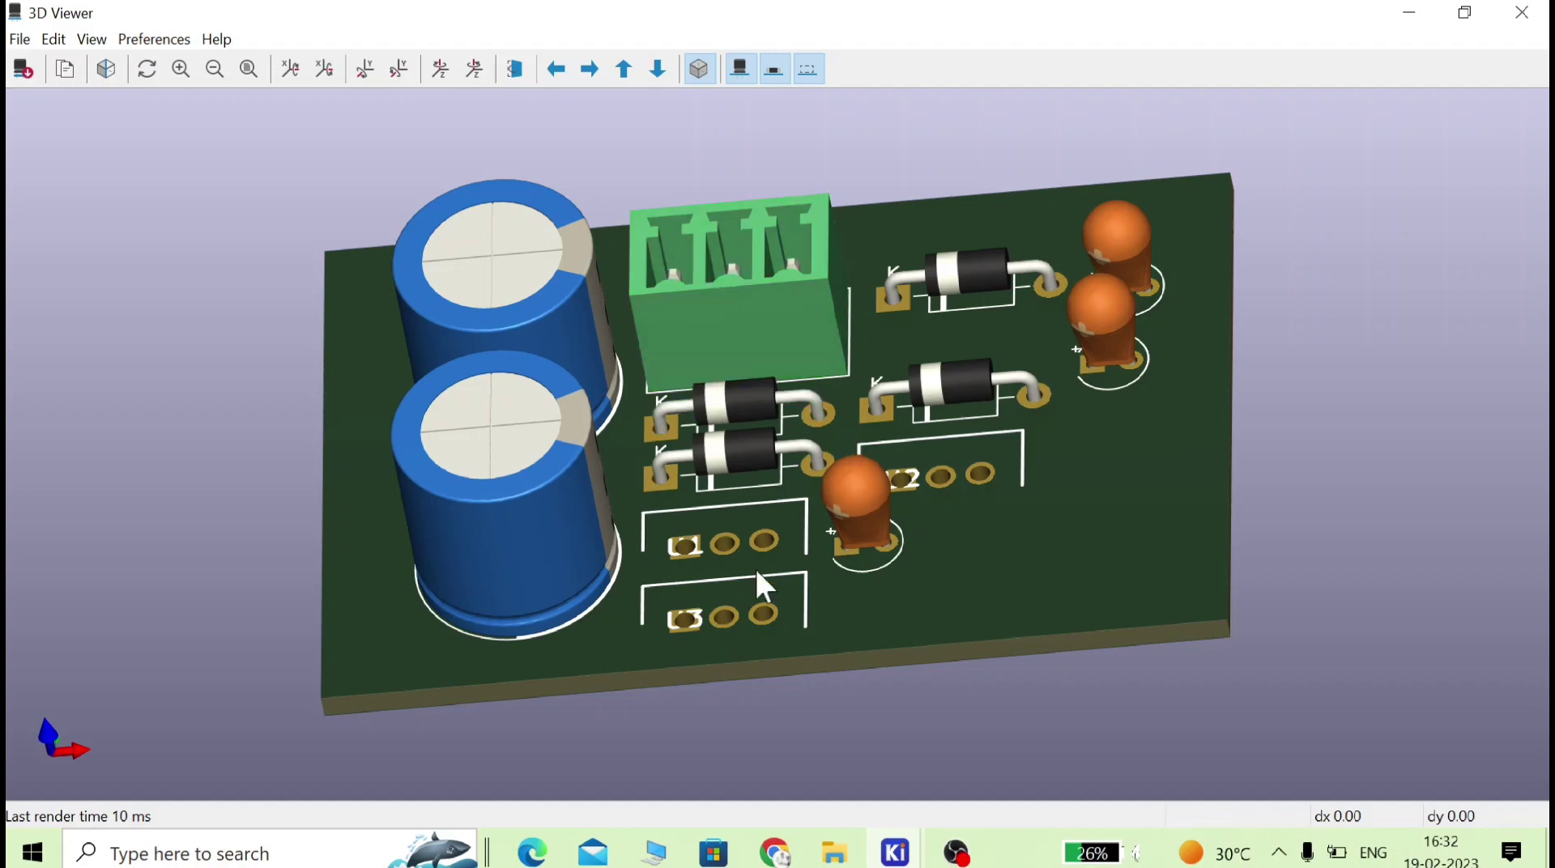
{"action": "left_click", "coordinate": [1521, 13]}
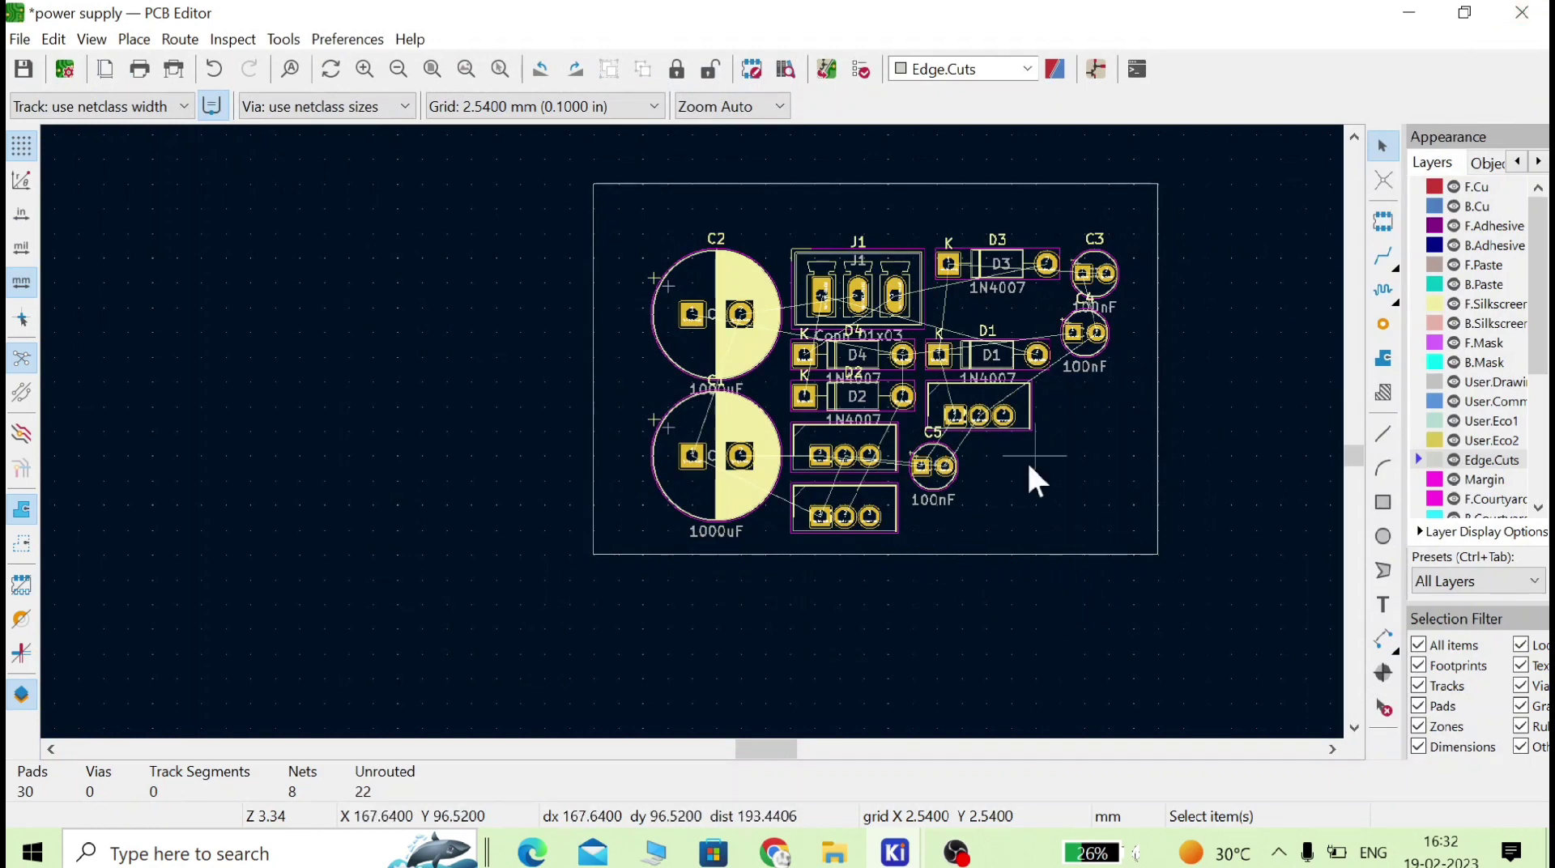
- Set the 3D model of regulator U1's footprint to LM7805CT_NOPB.stp from the lm7805 folder and check it in the preview
{"action": "double_click", "coordinate": [855, 430]}
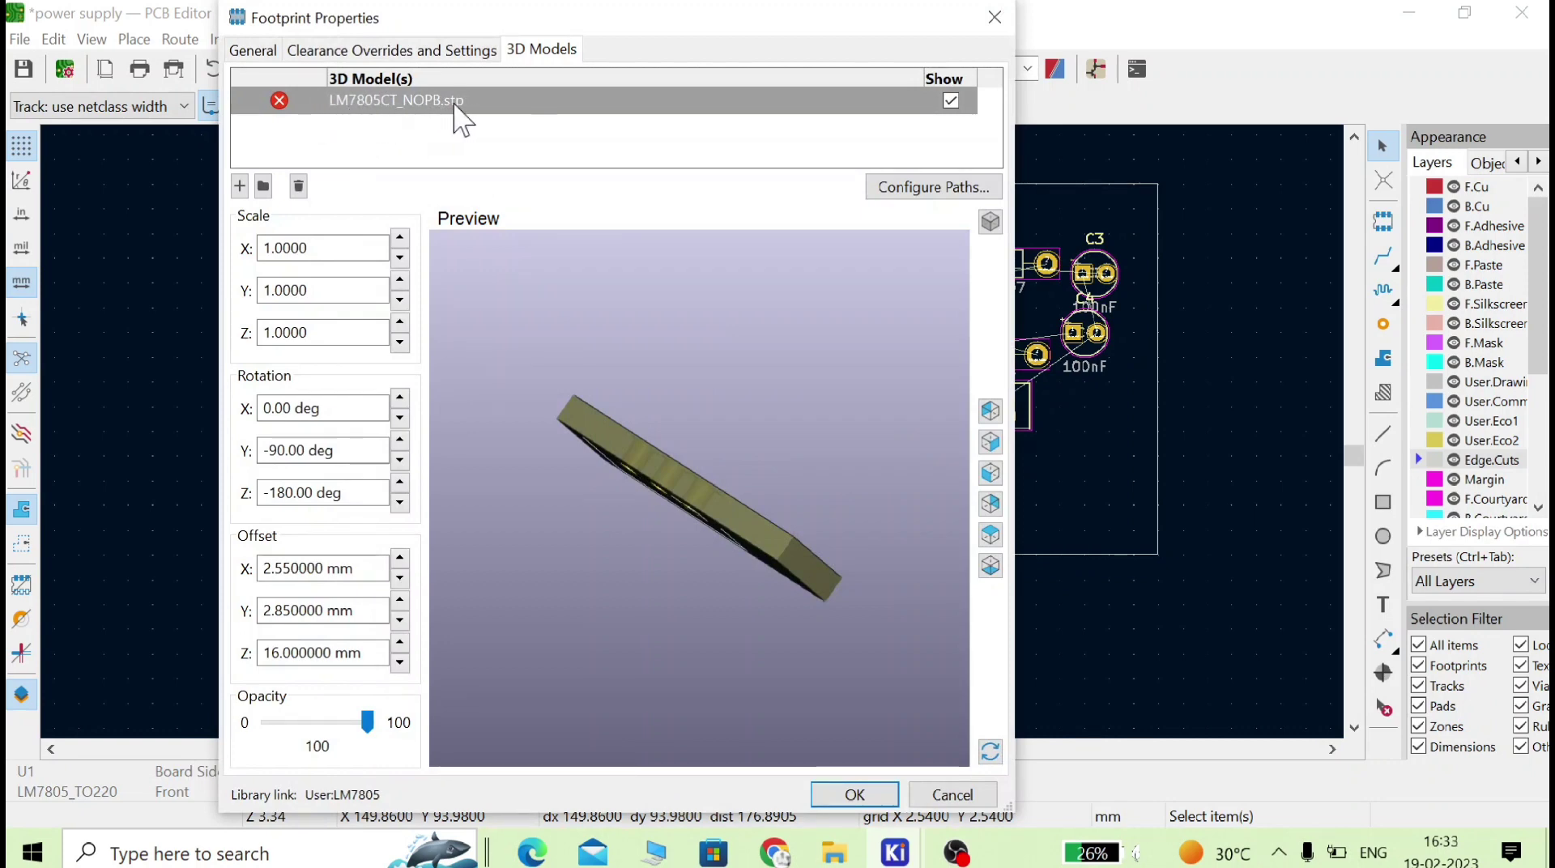
{"action": "left_click", "coordinate": [790, 112]}
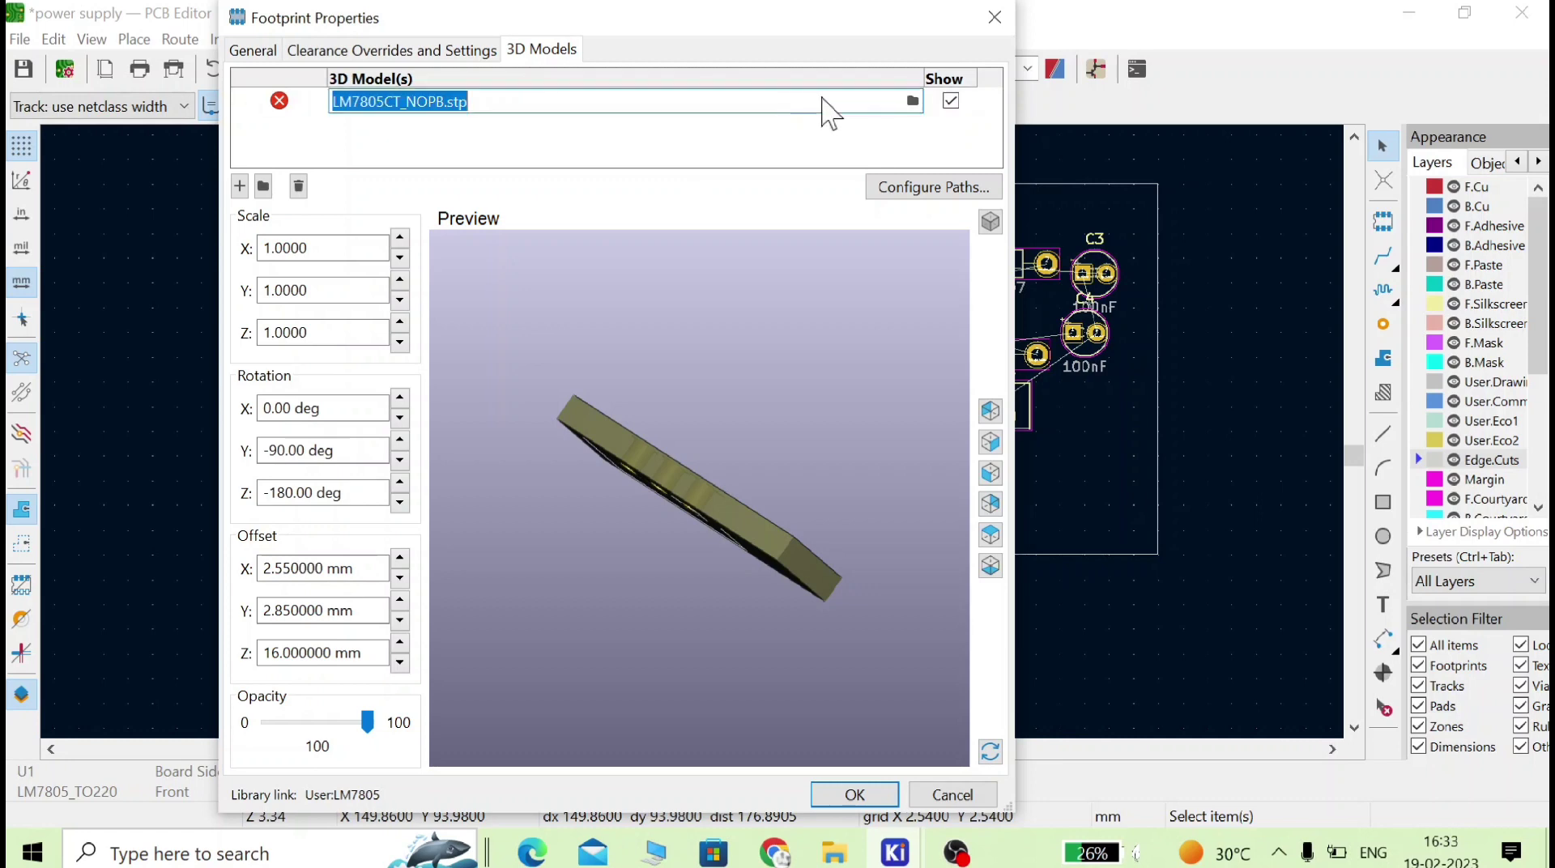
{"action": "left_click", "coordinate": [911, 101]}
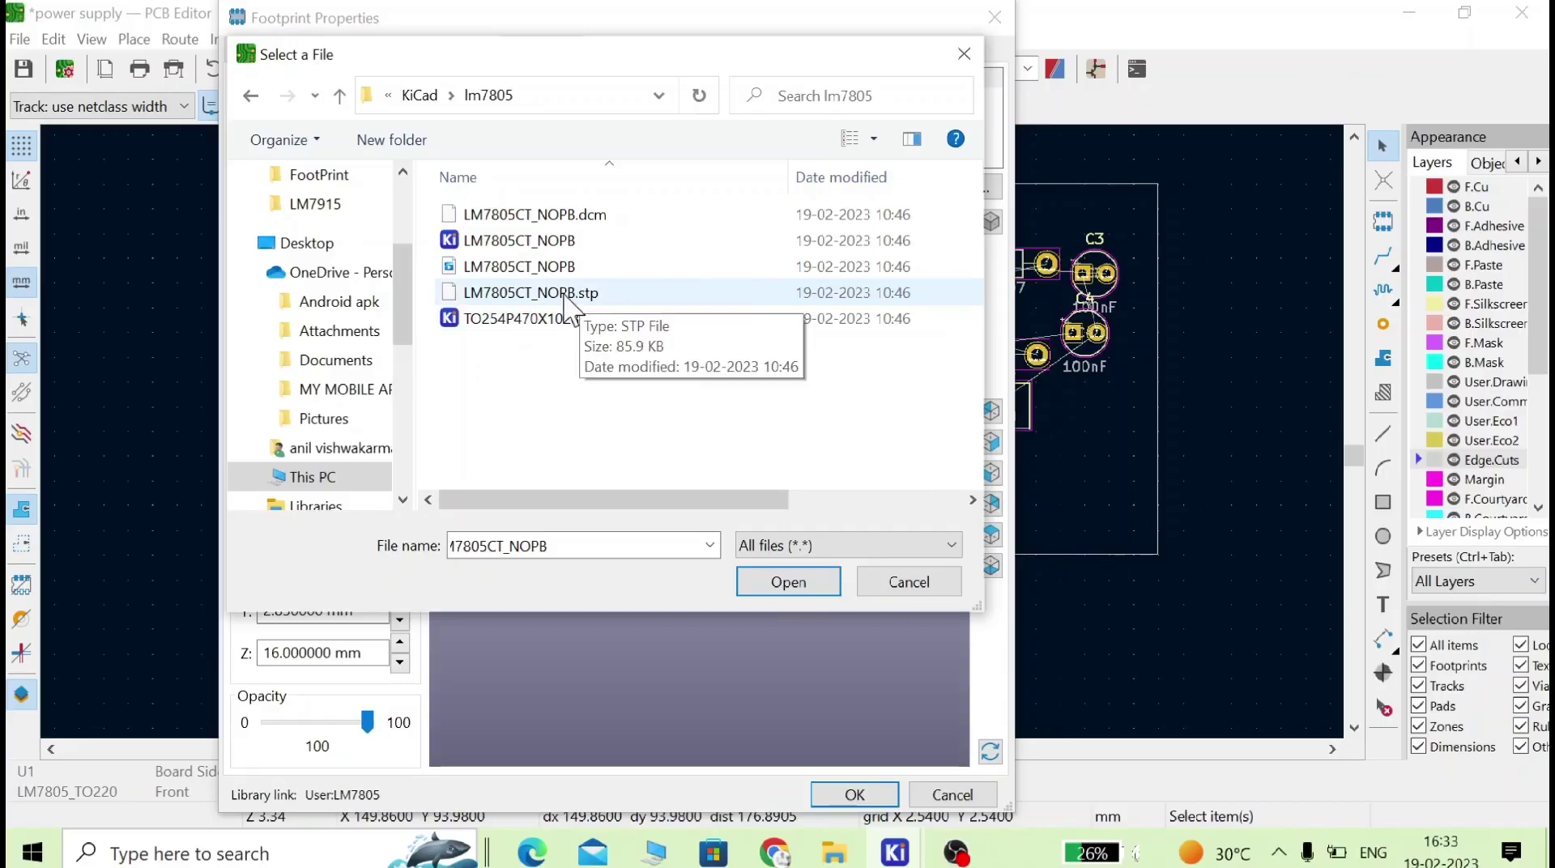
{"action": "left_click", "coordinate": [568, 295]}
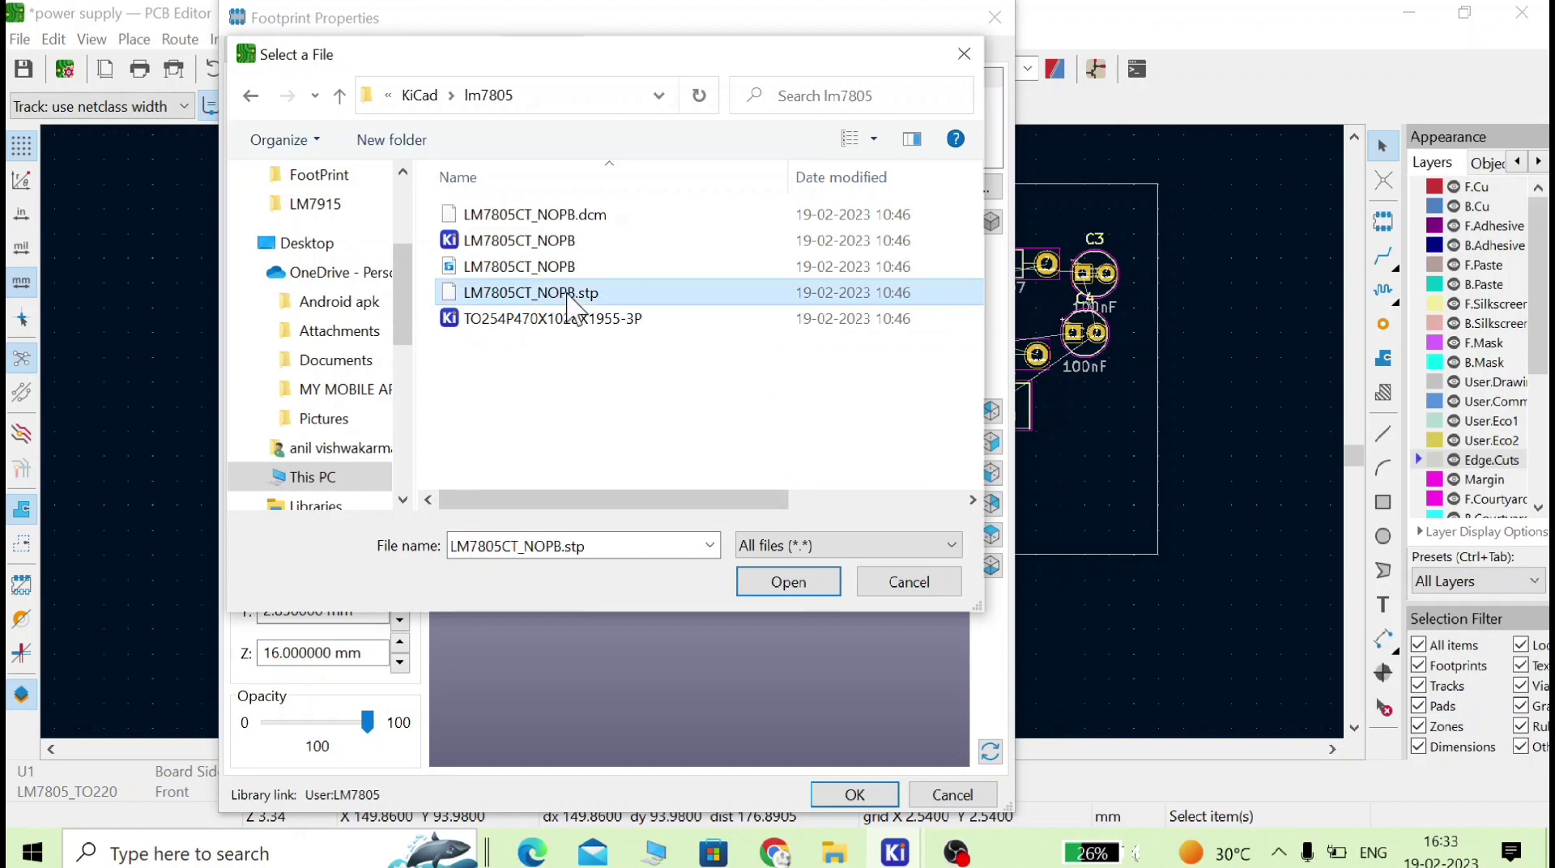
{"action": "left_click", "coordinate": [787, 581]}
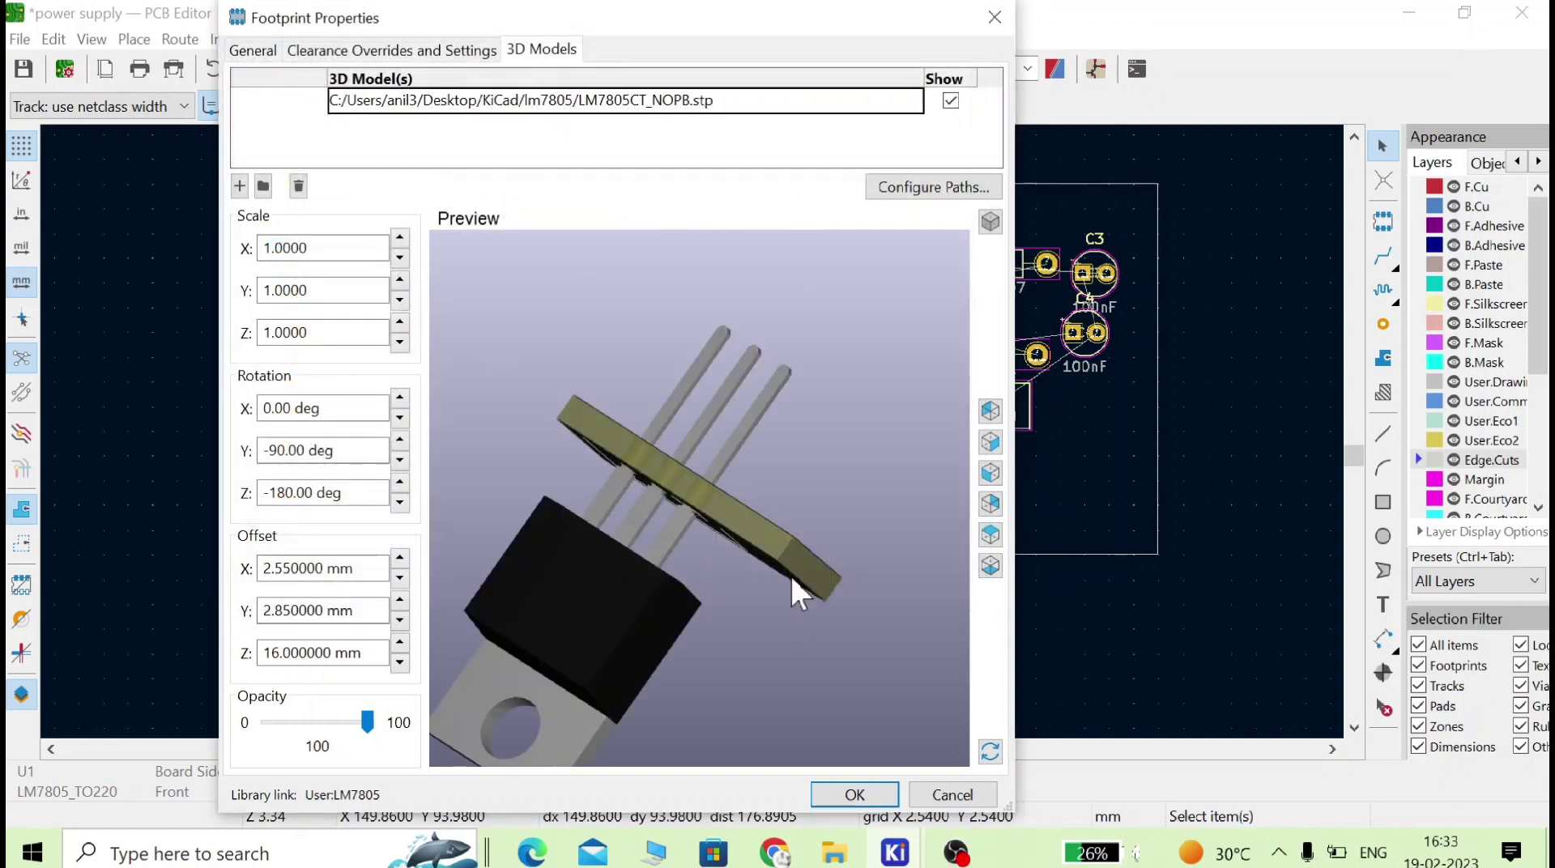
{"action": "left_click_drag", "start_coordinate": [595, 601], "coordinate": [637, 452]}
{"action": "scroll", "coordinate": [818, 476], "scroll_direction": "down", "scroll_amount": 3}
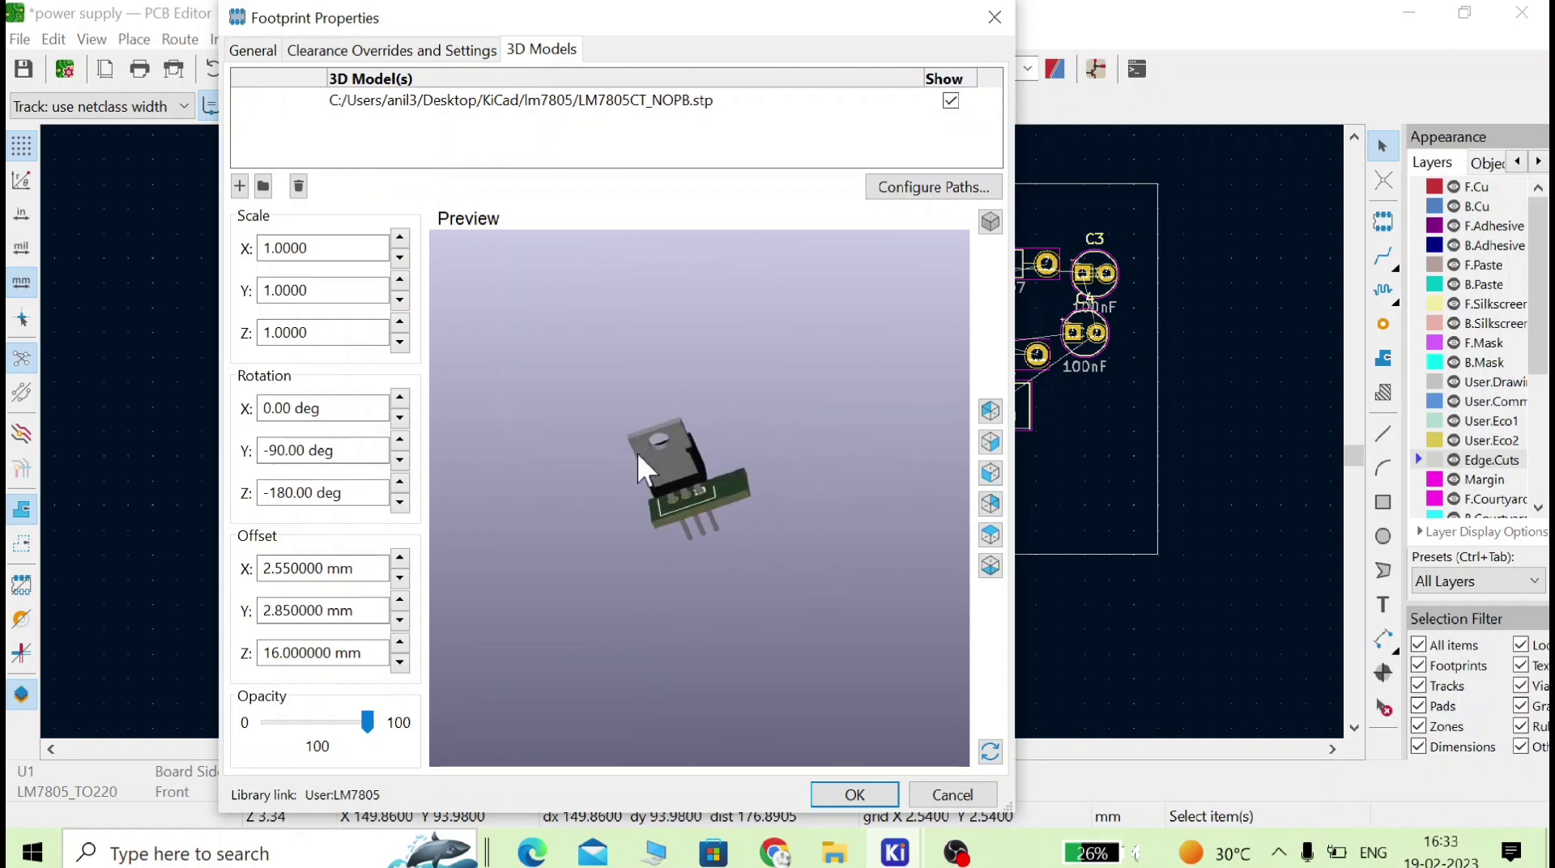
{"action": "left_click", "coordinate": [856, 796]}
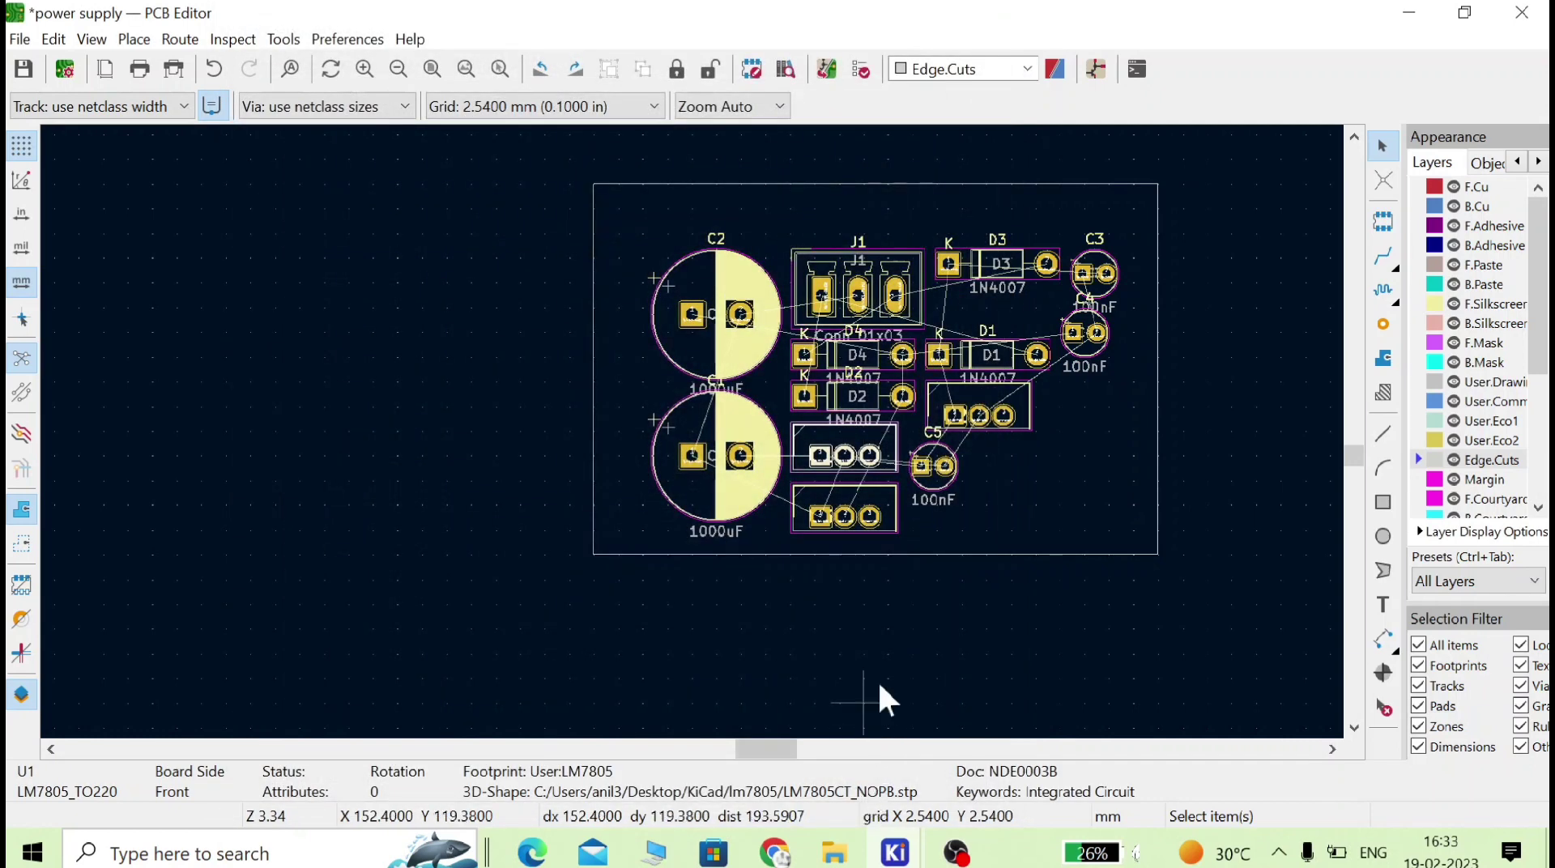
- Set the 3D model of regulator U3's footprint to LM7915CT_NOPB.stp from the LM7915 folder and check it in the preview
{"action": "left_click", "coordinate": [888, 502]}
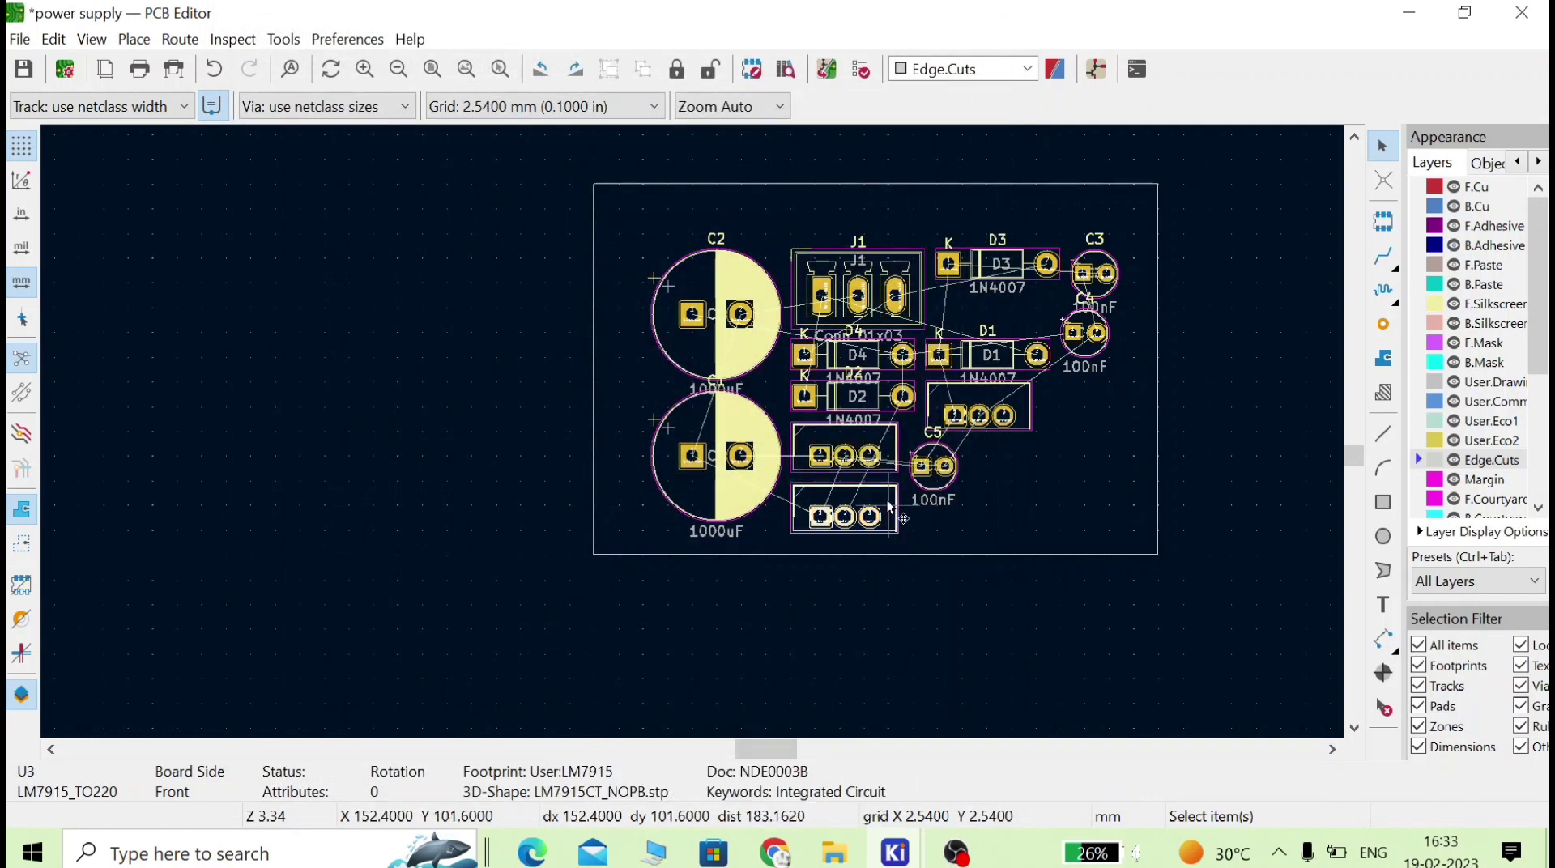
{"action": "double_click", "coordinate": [888, 506]}
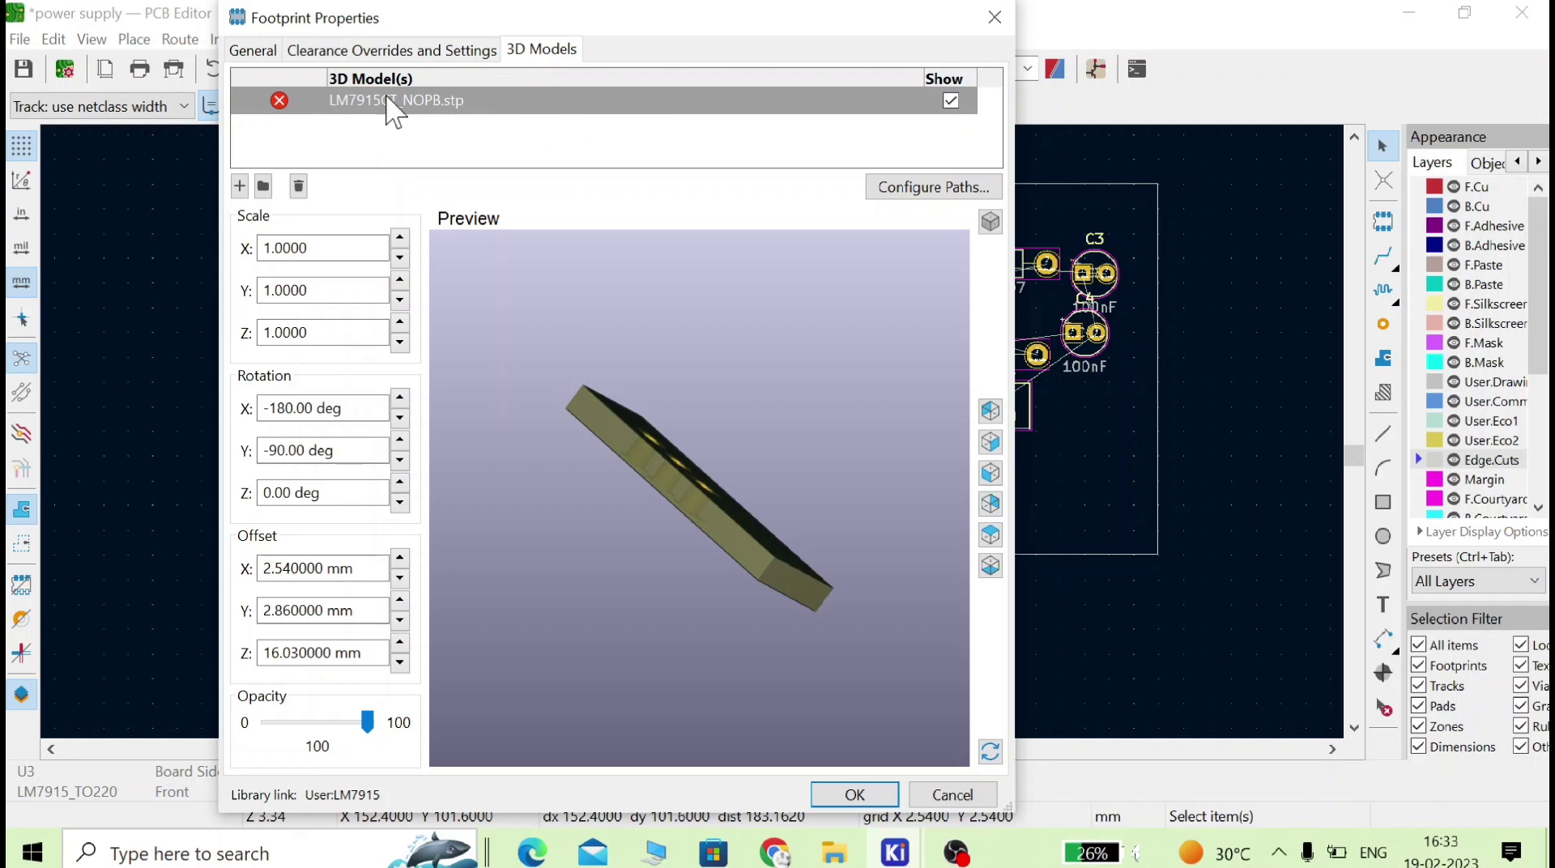
{"action": "left_click", "coordinate": [897, 118]}
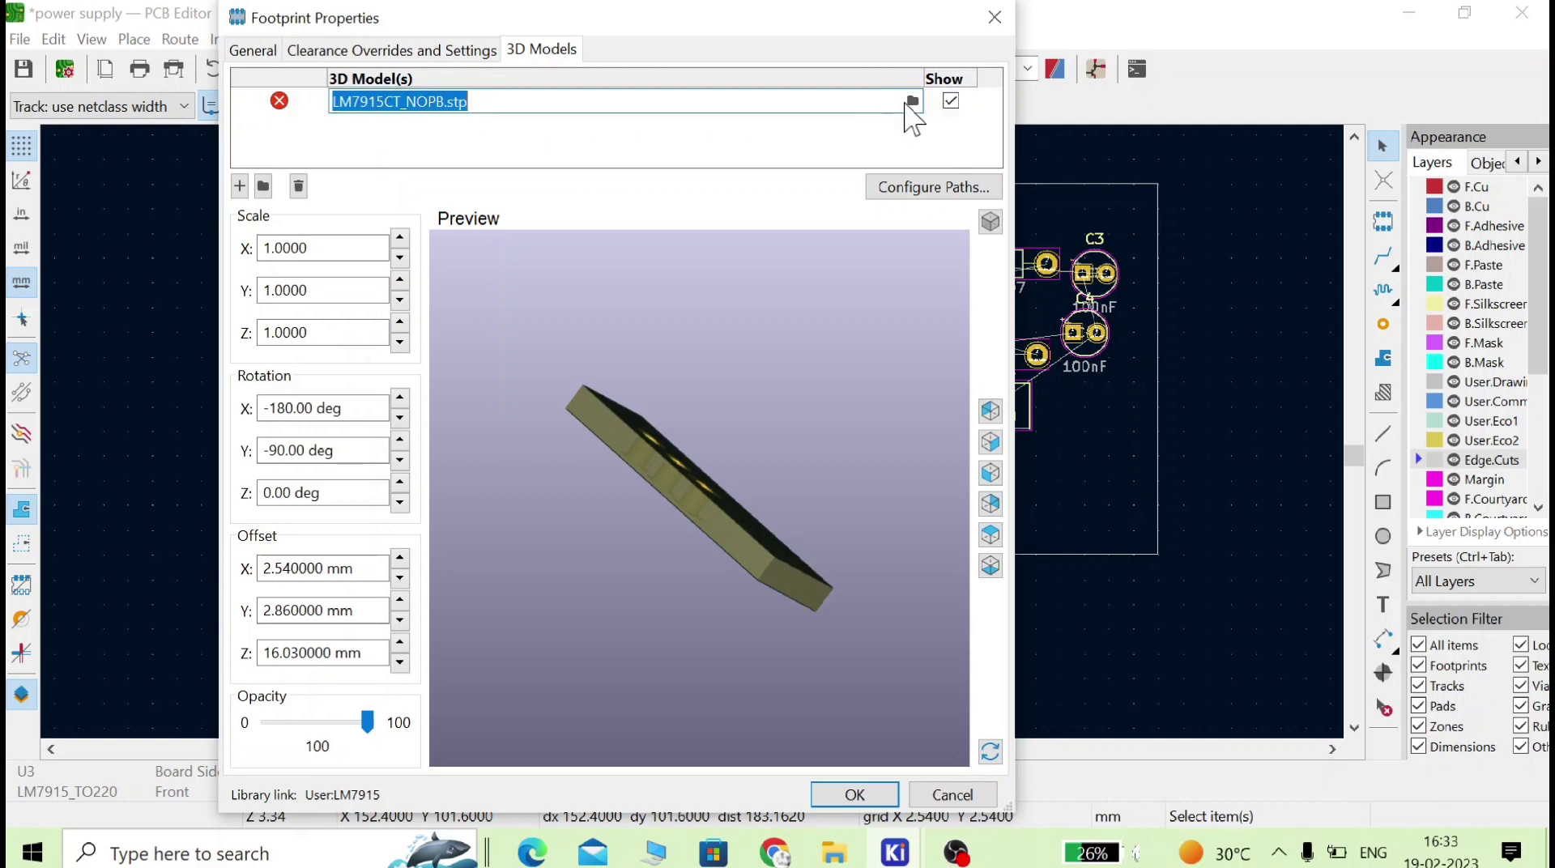
{"action": "left_click", "coordinate": [913, 100]}
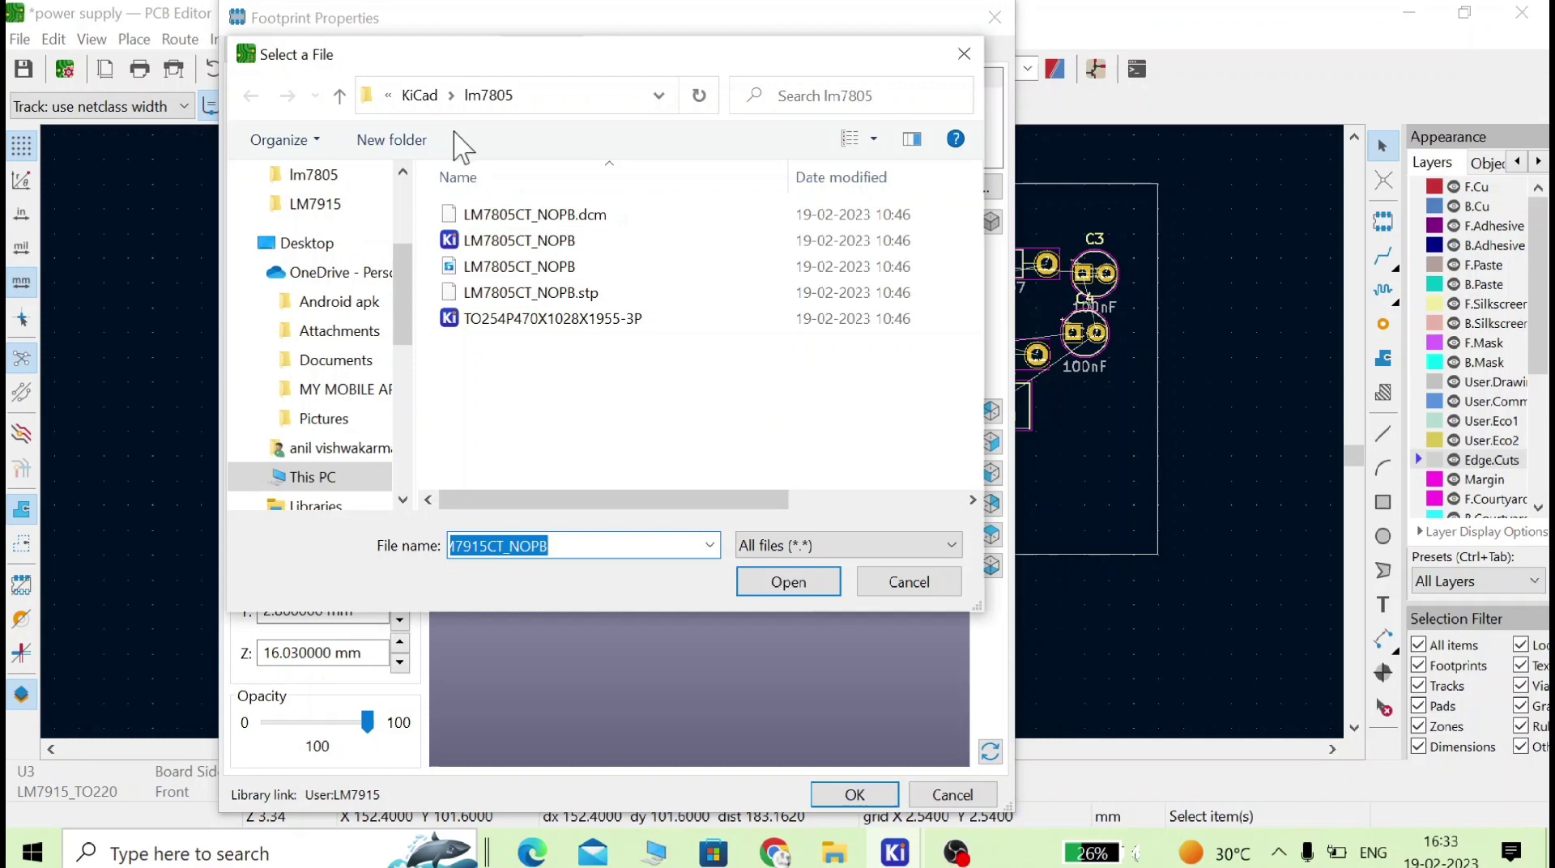
{"action": "left_click", "coordinate": [421, 95]}
{"action": "double_click", "coordinate": [489, 267]}
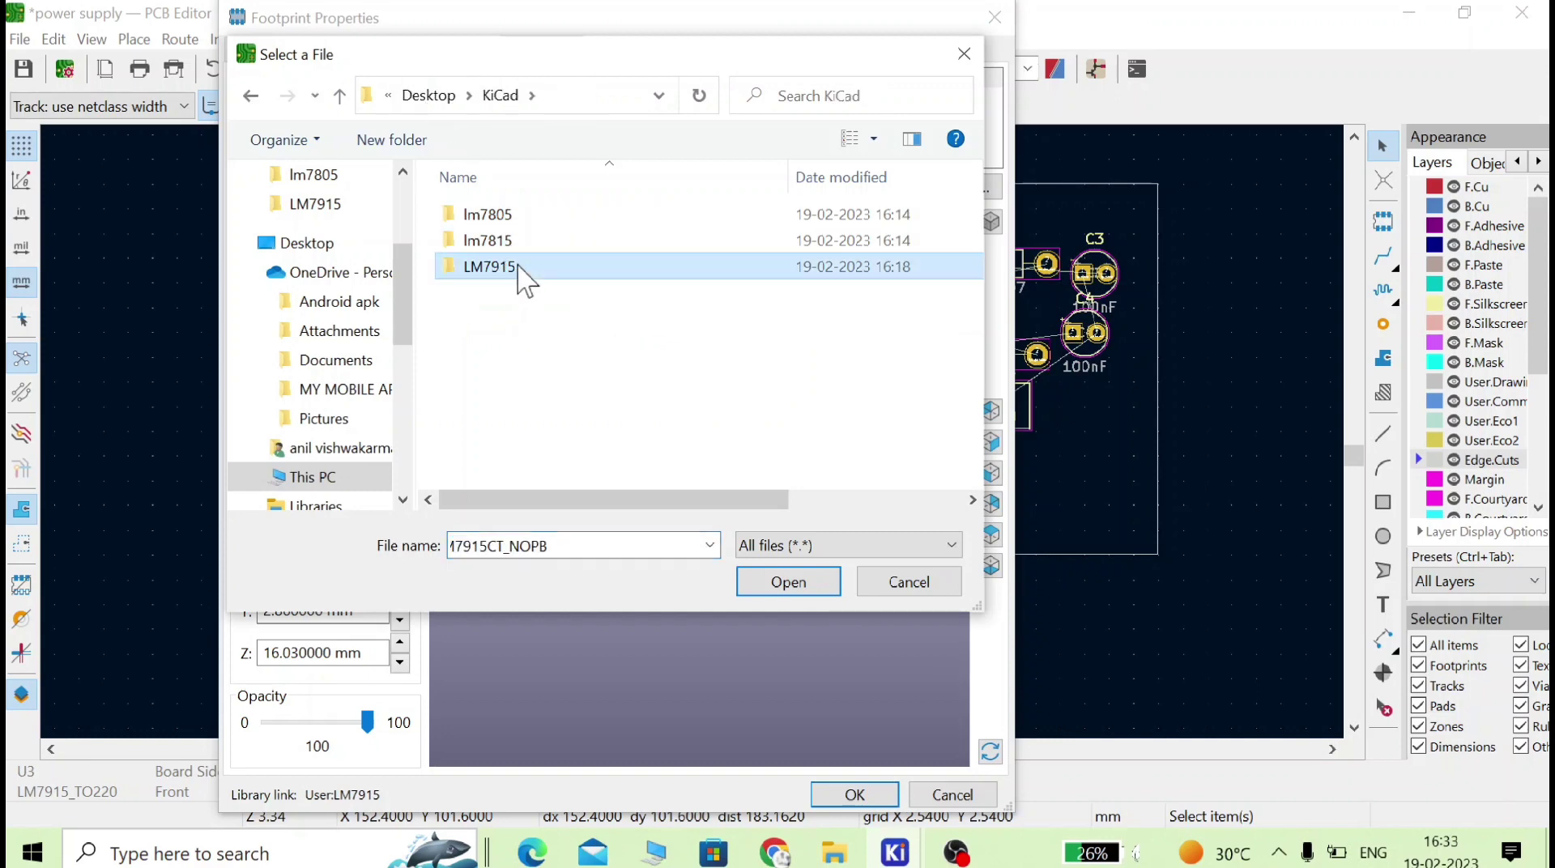
{"action": "left_click", "coordinate": [588, 293]}
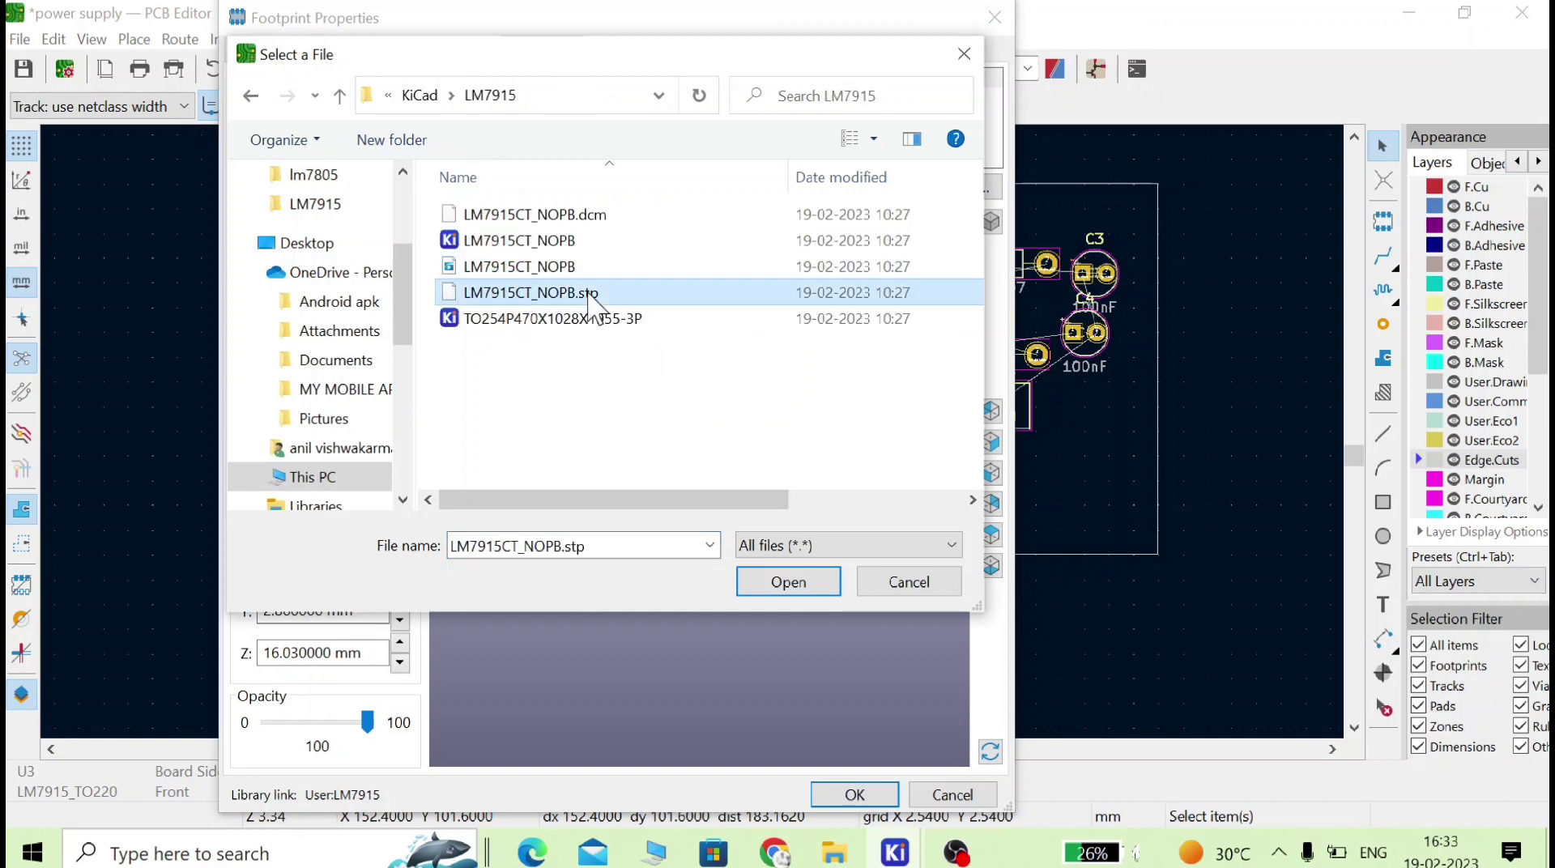
{"action": "left_click", "coordinate": [790, 583]}
{"action": "scroll", "coordinate": [645, 546], "scroll_direction": "down", "scroll_amount": 5}
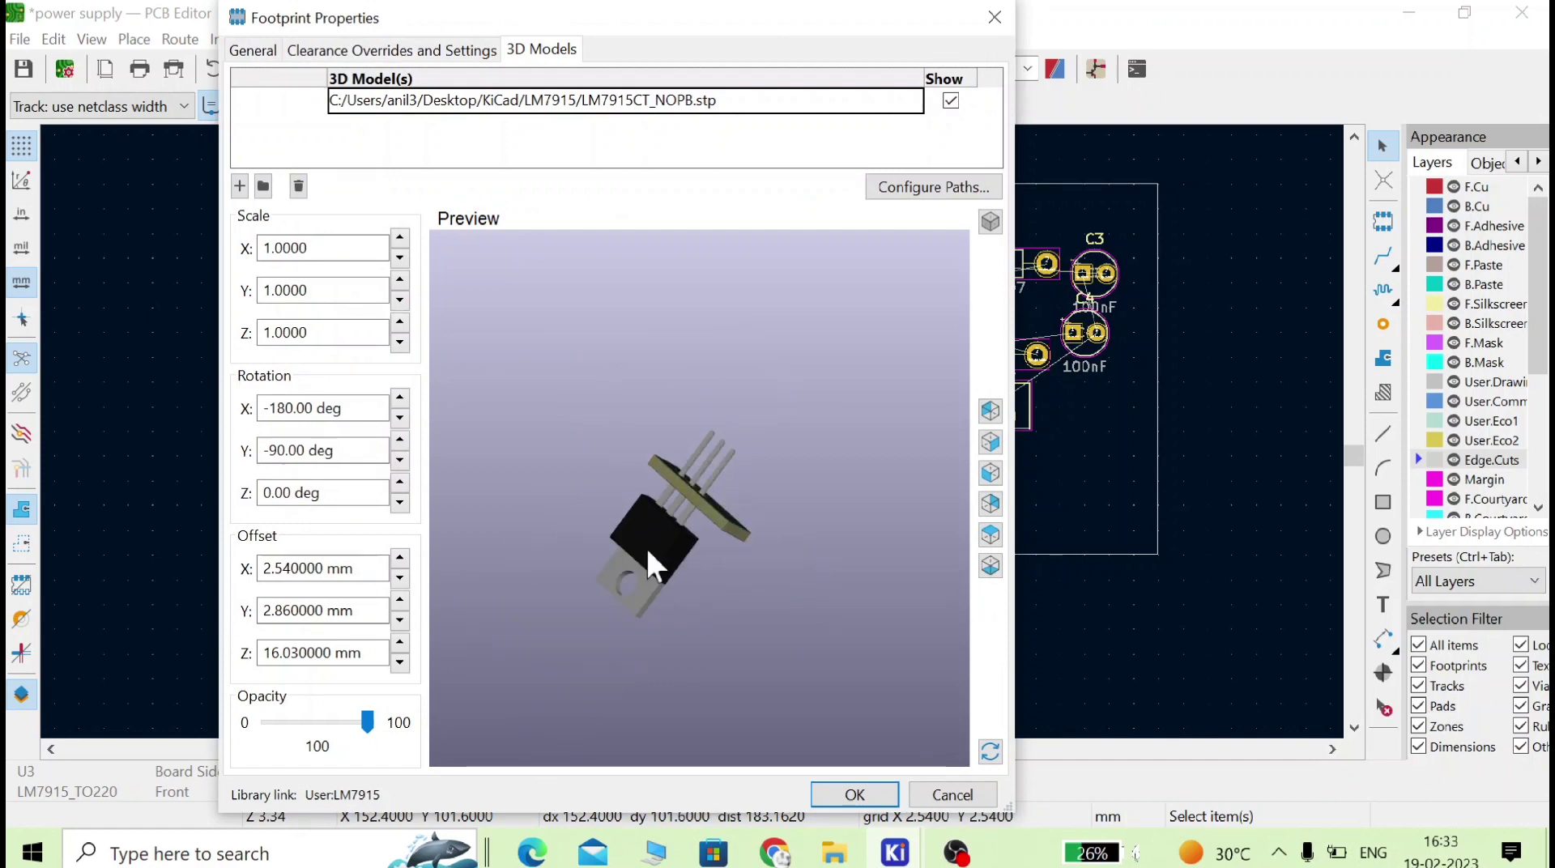
{"action": "left_click_drag", "start_coordinate": [662, 570], "coordinate": [818, 374]}
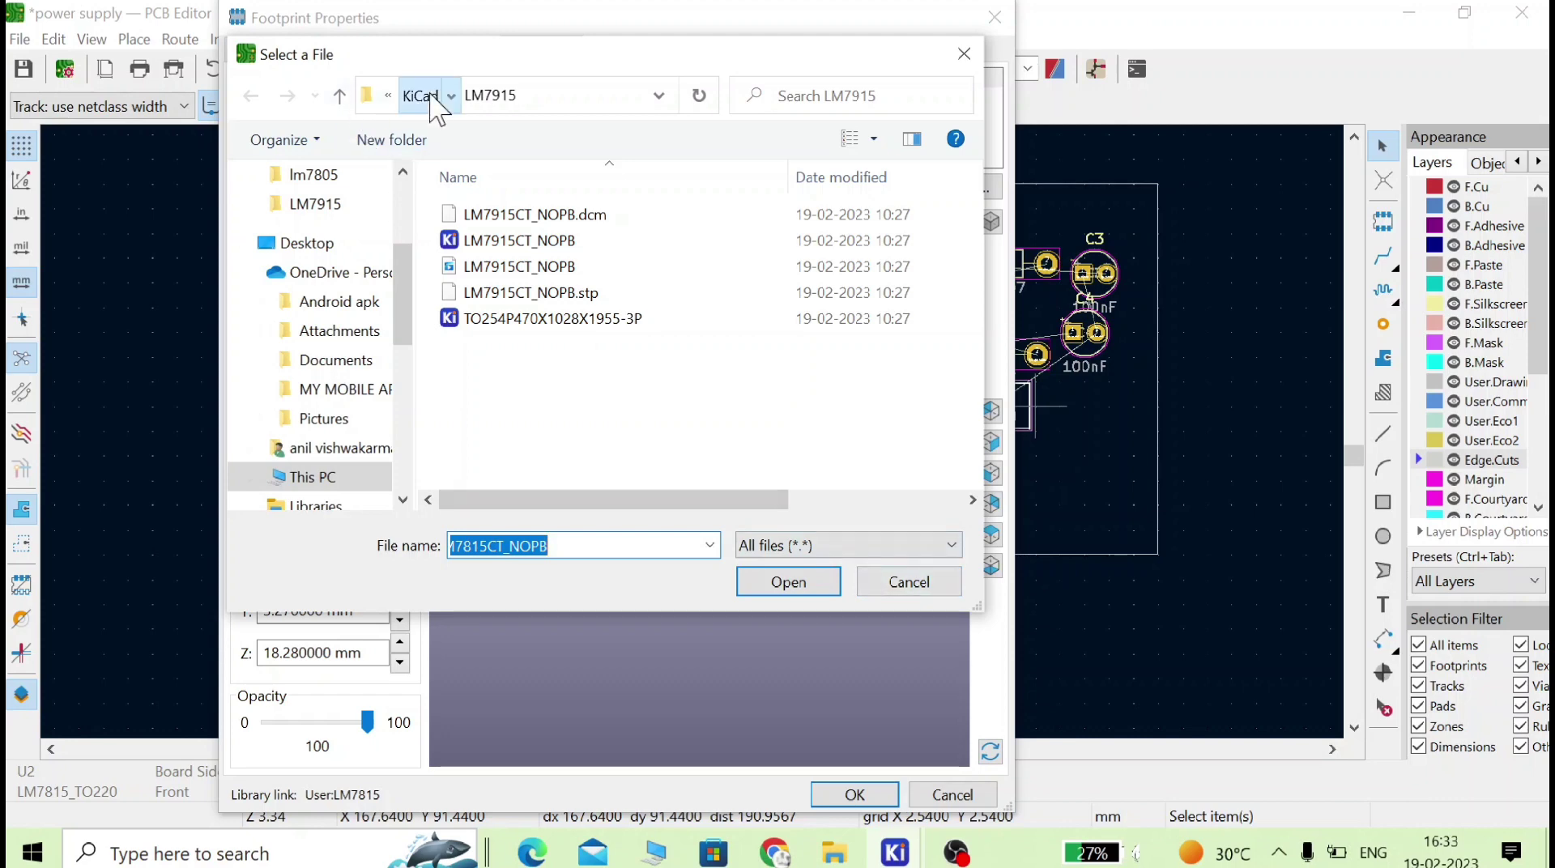
- Set the 3D model of regulator U2's footprint to LM7815CT_NOPB.stp from the lm7815 folder, check its preview, and save the board
{"action": "left_click", "coordinate": [432, 95]}
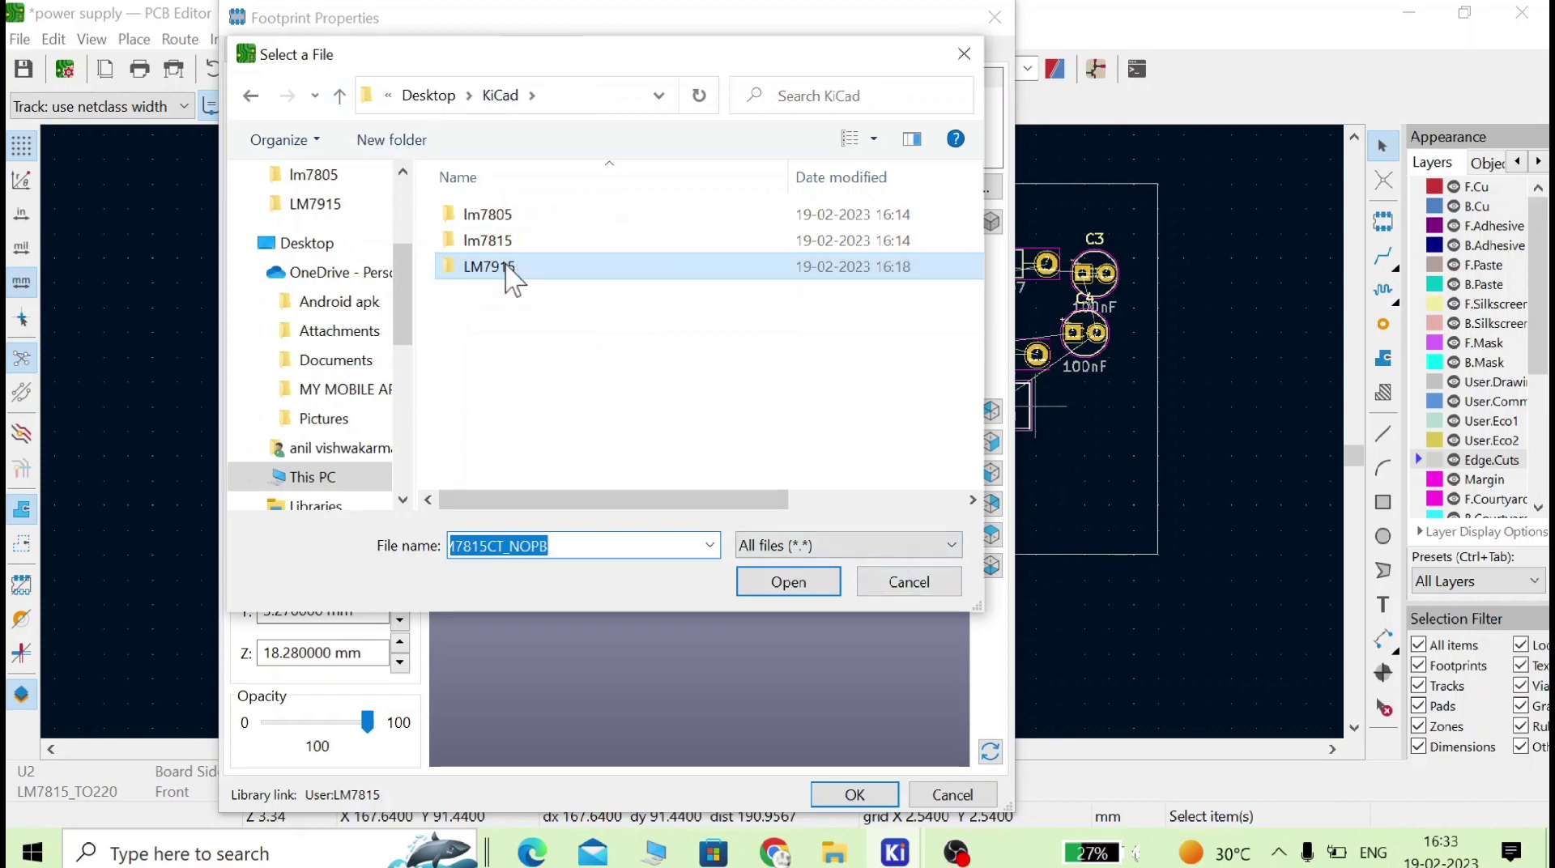
{"action": "double_click", "coordinate": [531, 250]}
{"action": "left_click", "coordinate": [591, 292]}
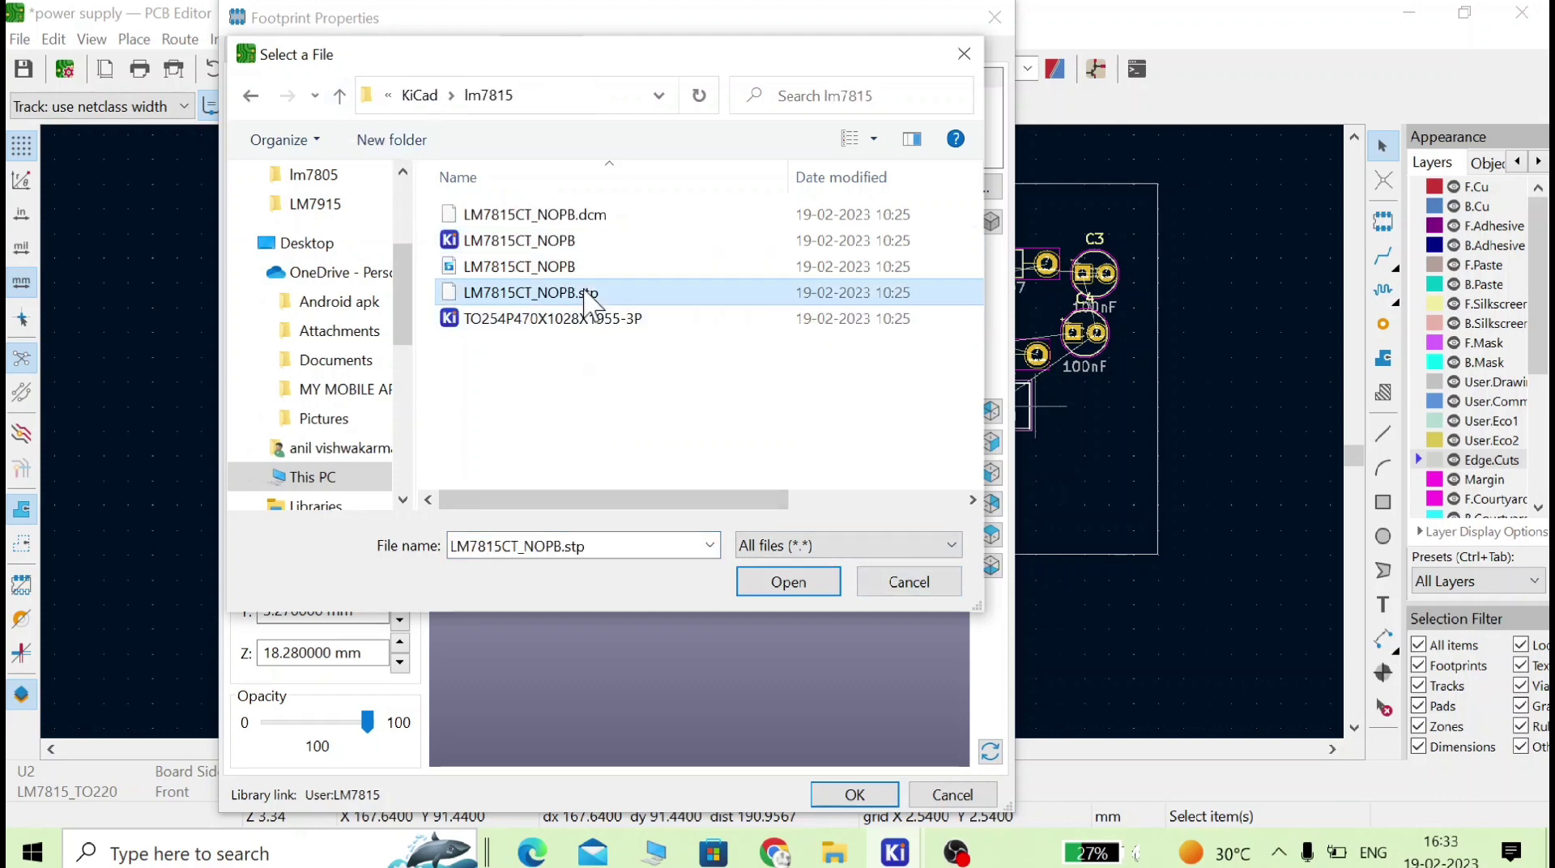
{"action": "left_click", "coordinate": [794, 581]}
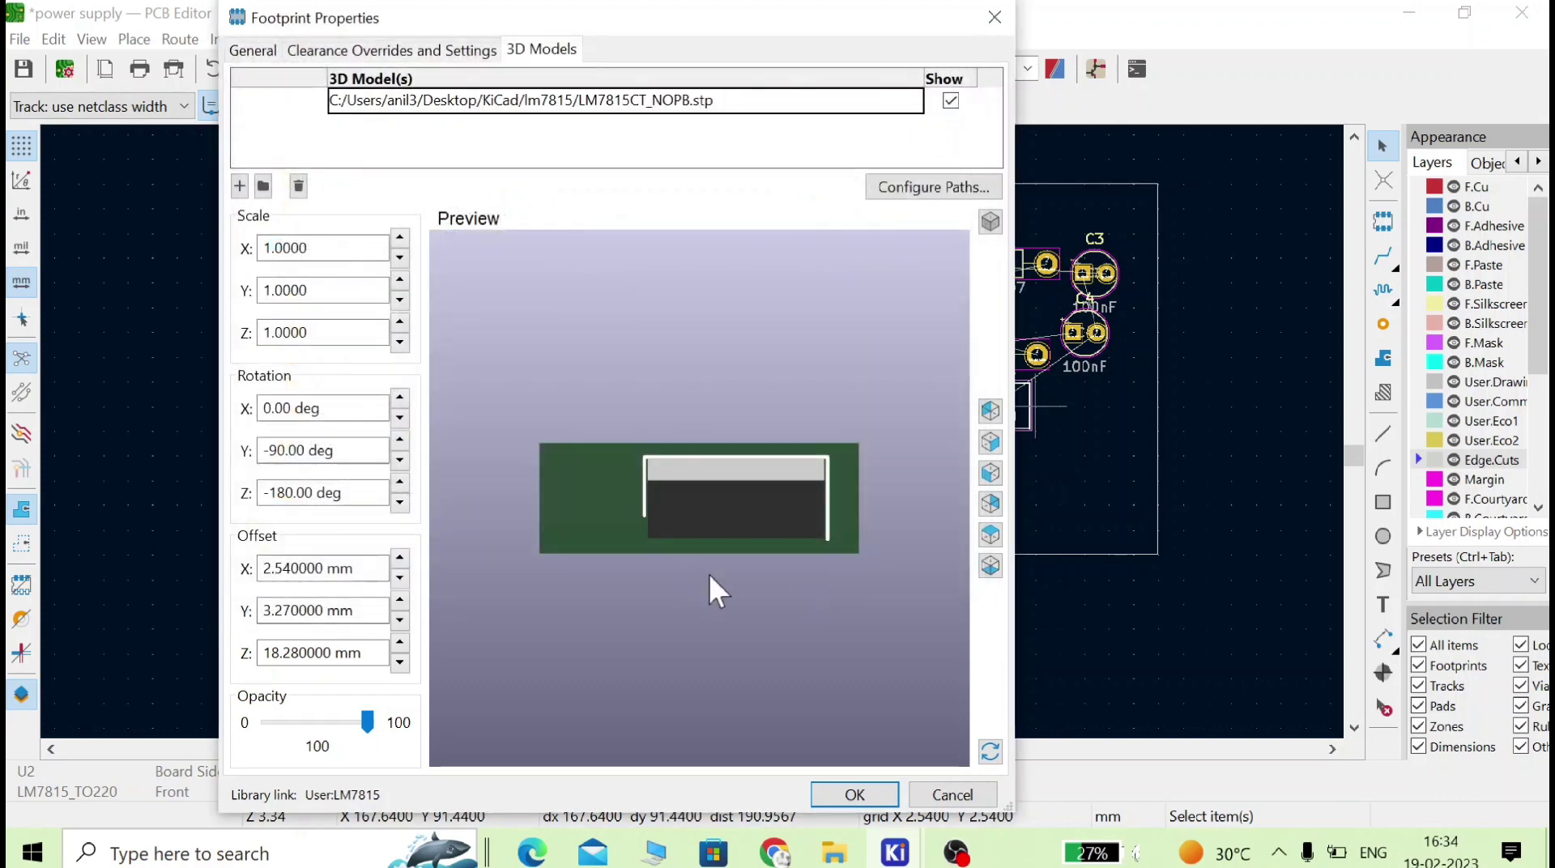
{"action": "left_click_drag", "start_coordinate": [708, 574], "coordinate": [715, 377]}
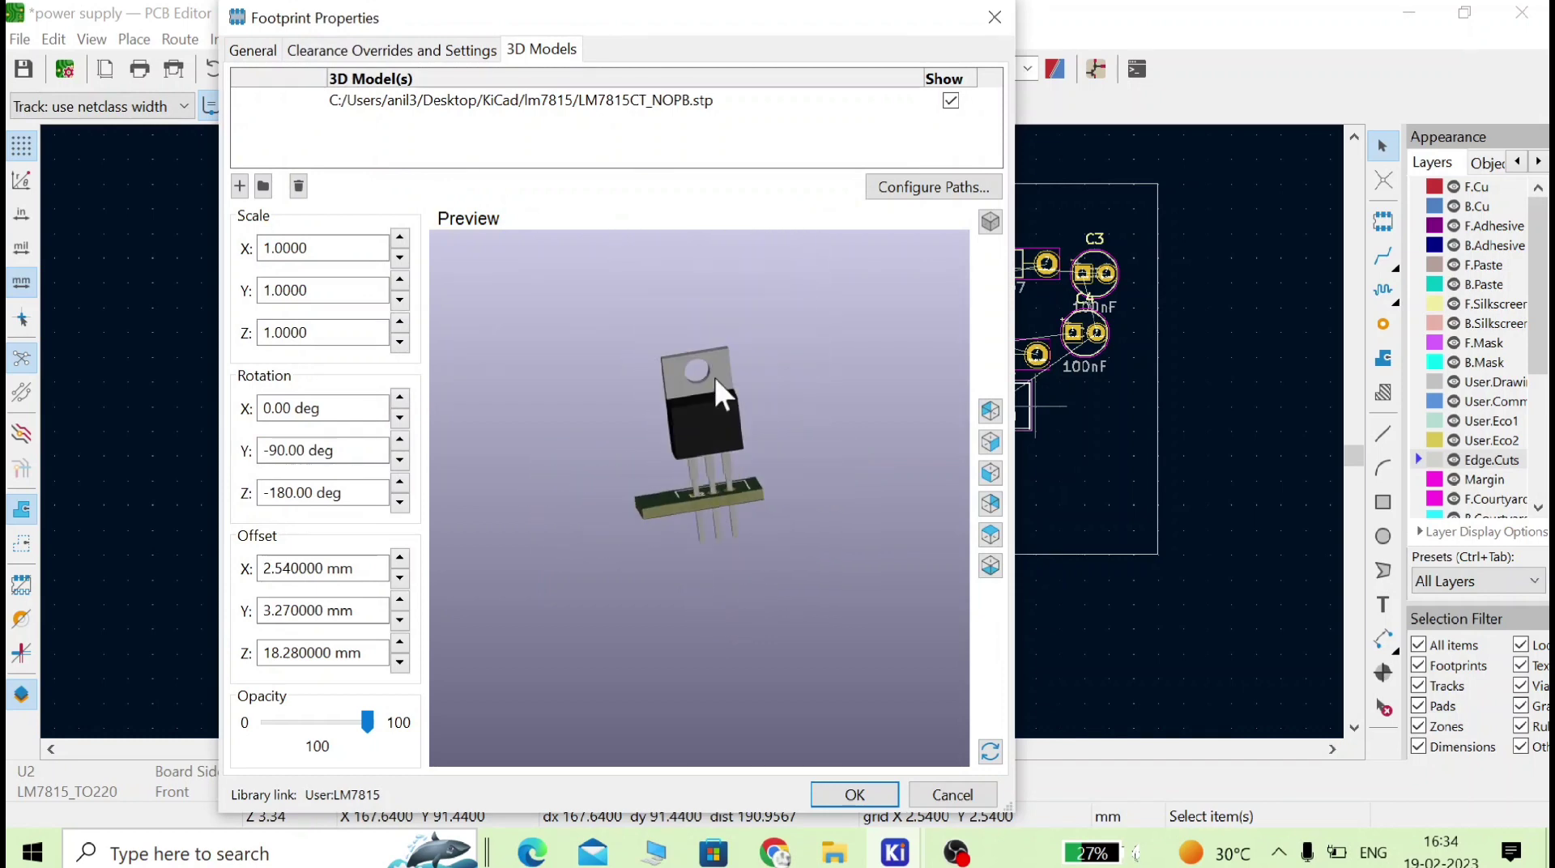
{"action": "left_click", "coordinate": [850, 795]}
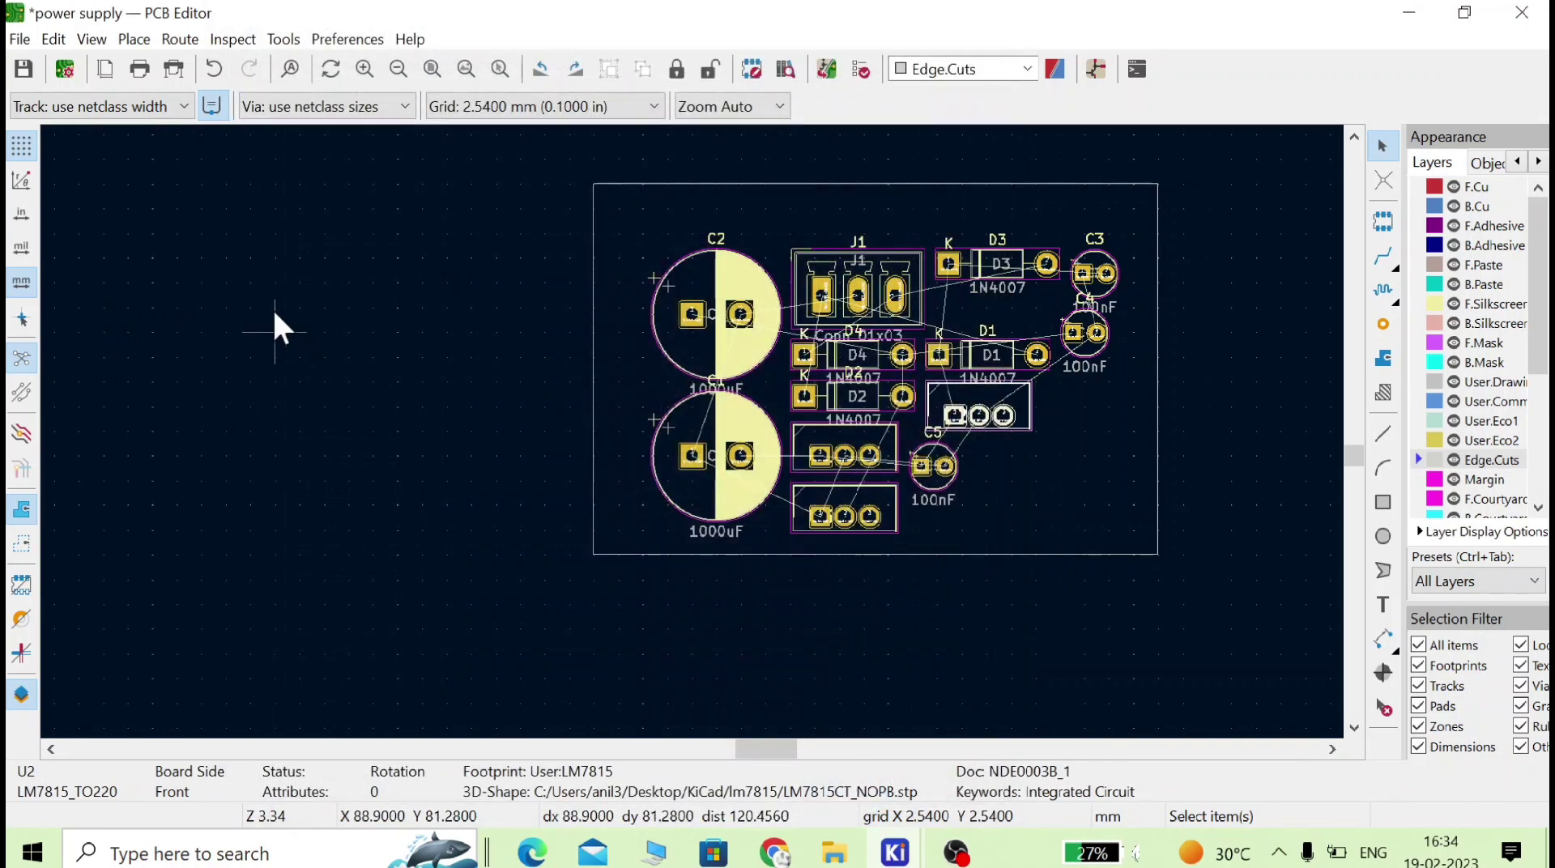
{"action": "left_click", "coordinate": [24, 69]}
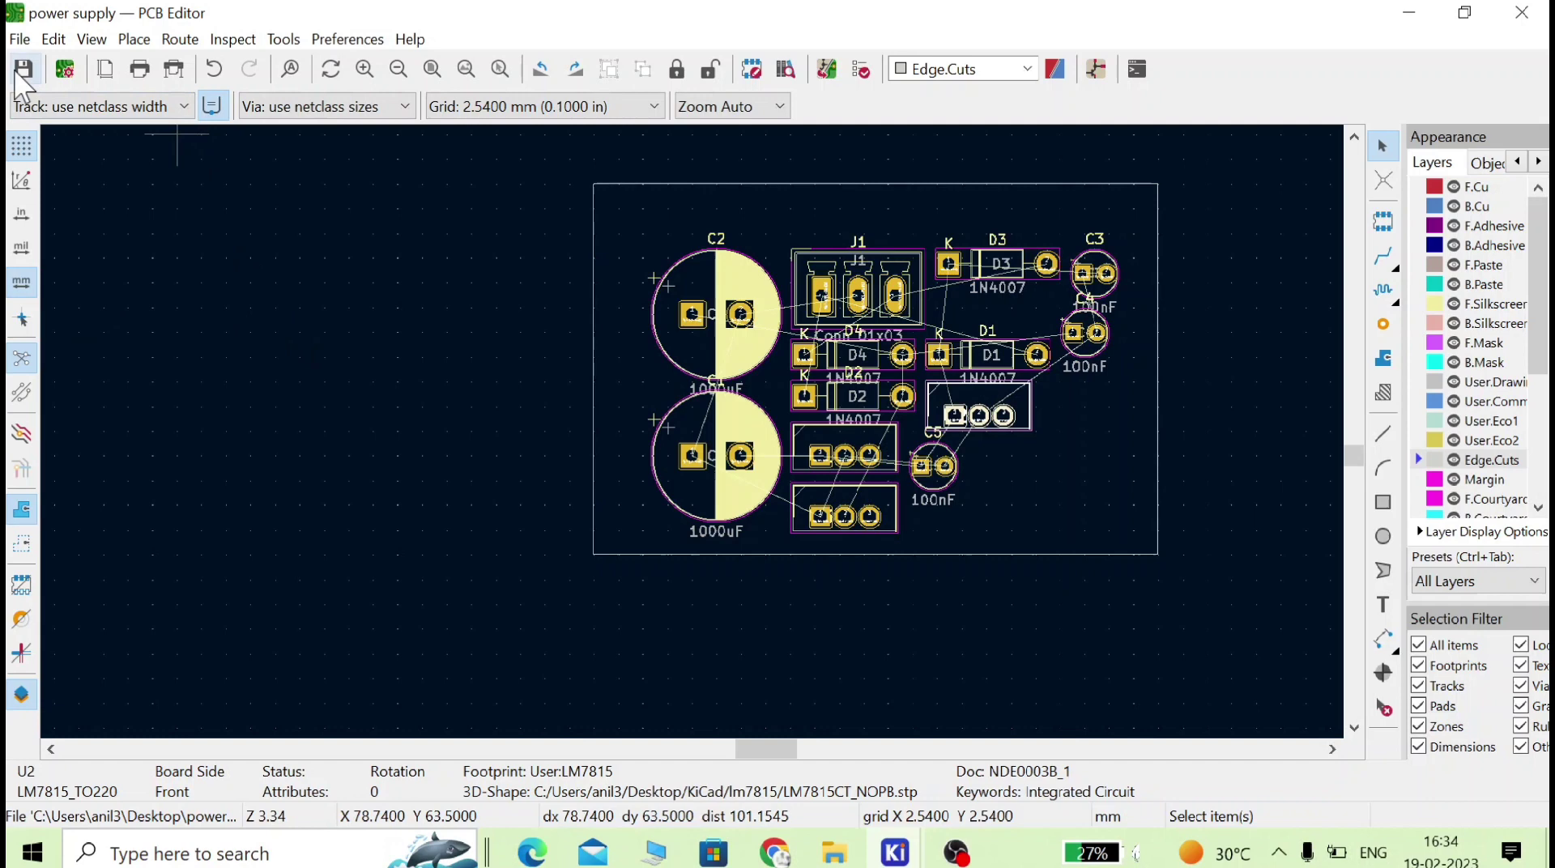
- Open the 3D Viewer and examine the three regulators' models on the board from several angles
{"action": "left_click", "coordinate": [87, 40]}
{"action": "left_click", "coordinate": [111, 111]}
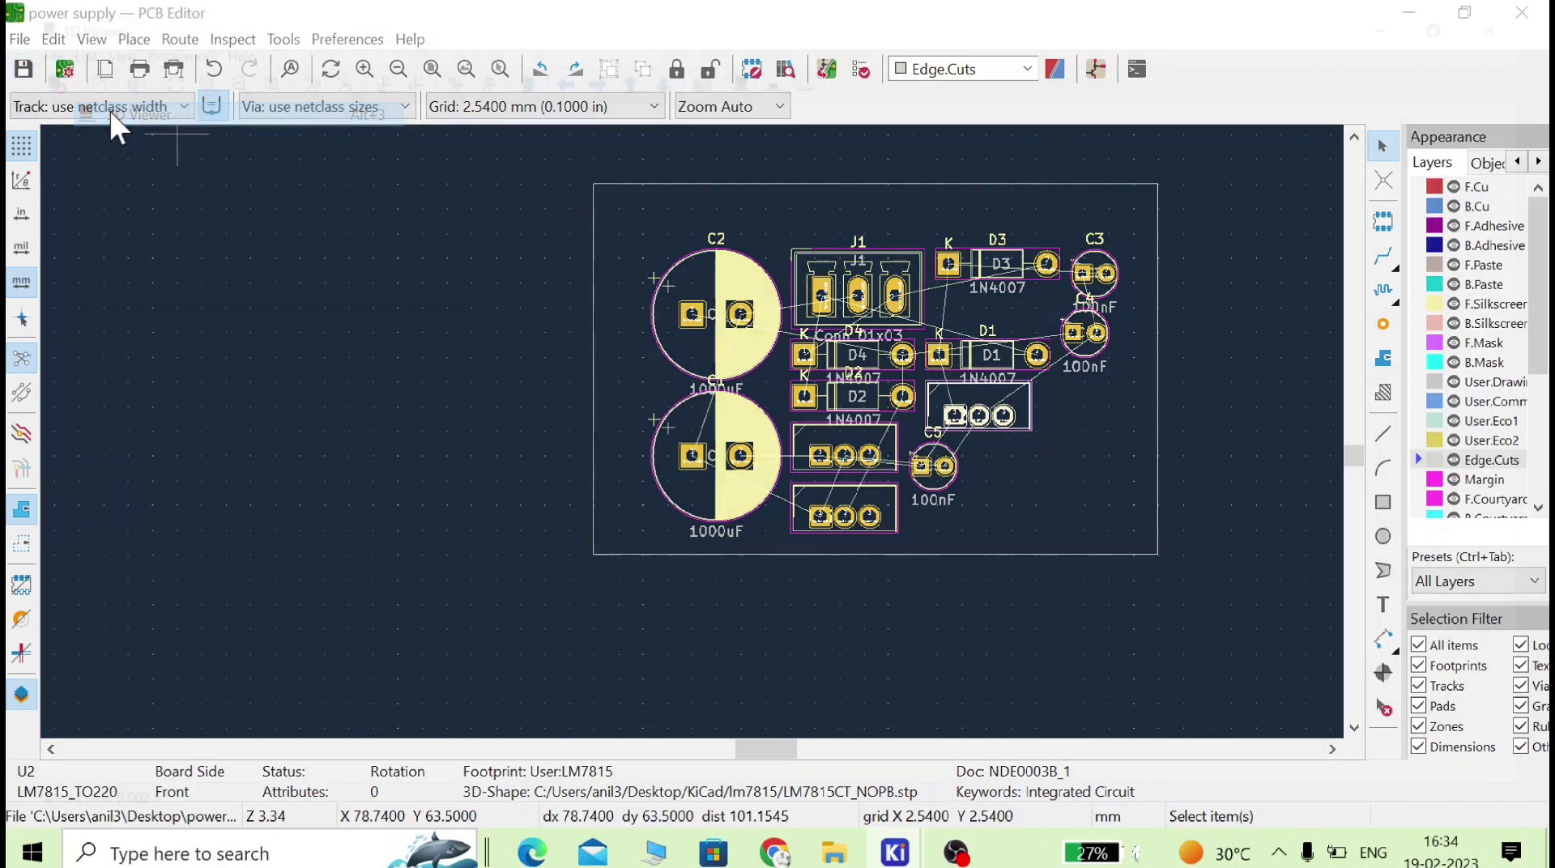
{"action": "left_click_drag", "start_coordinate": [979, 753], "coordinate": [969, 289]}
{"action": "left_click_drag", "start_coordinate": [760, 590], "coordinate": [905, 573]}
{"action": "scroll", "coordinate": [774, 648], "scroll_direction": "up", "scroll_amount": 3}
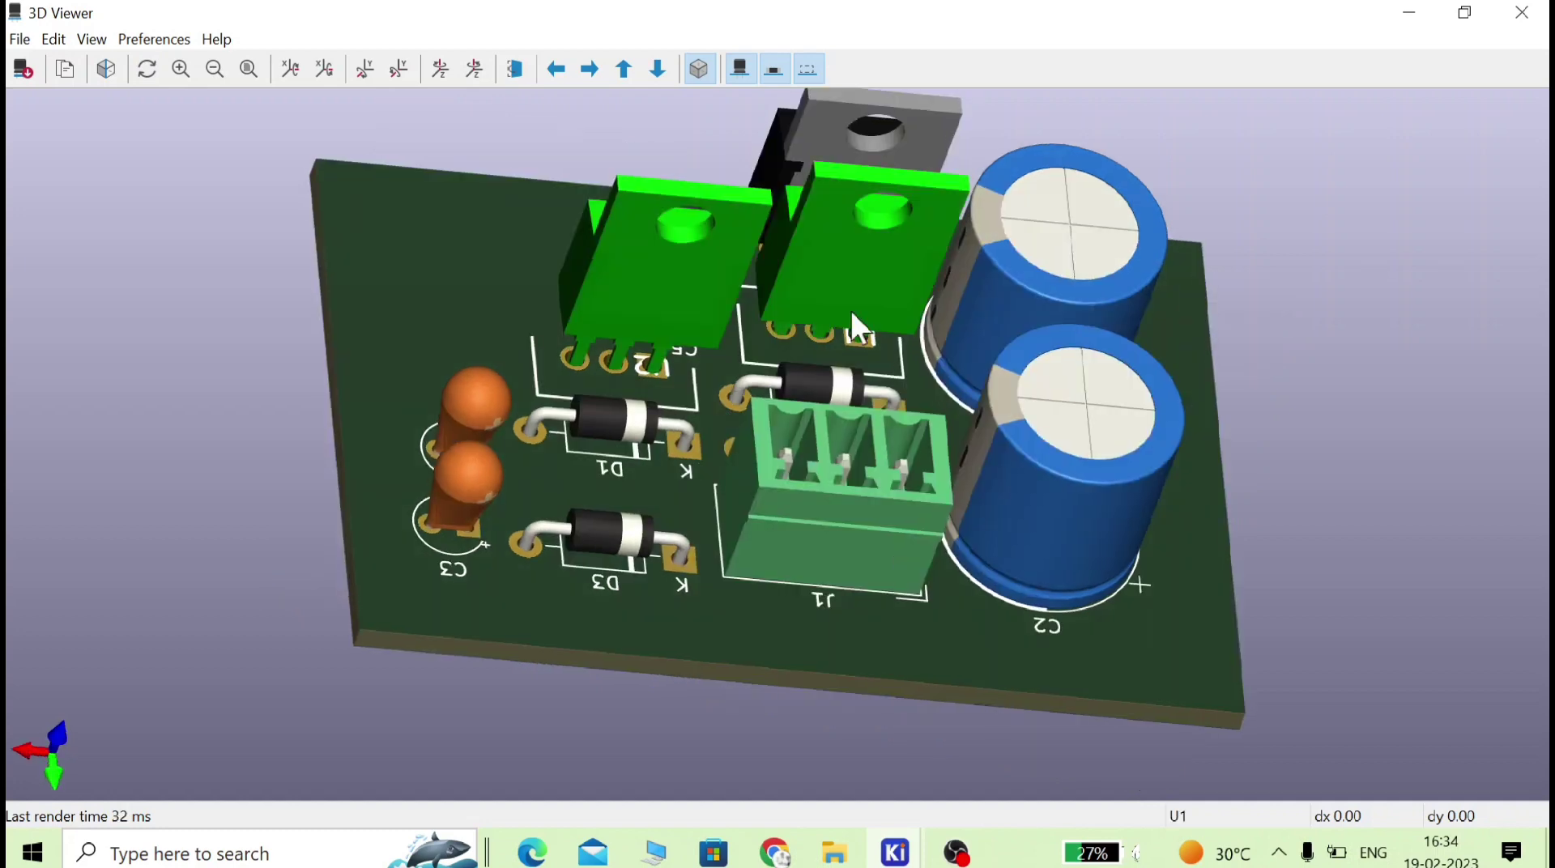
{"action": "scroll", "coordinate": [882, 415], "scroll_direction": "down", "scroll_amount": 5}
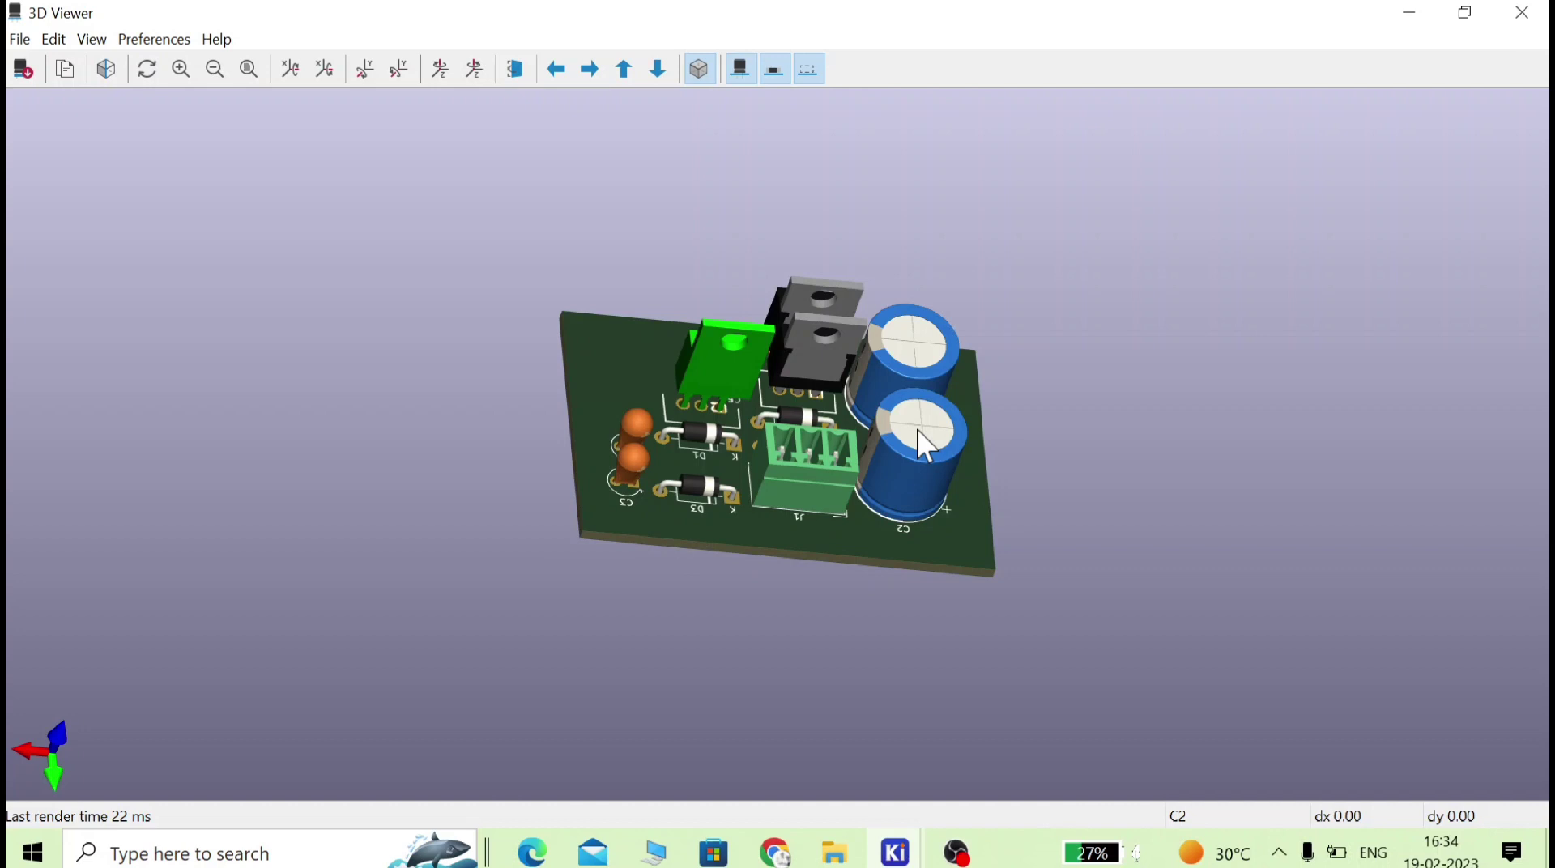
{"action": "left_click_drag", "start_coordinate": [925, 445], "coordinate": [731, 243]}
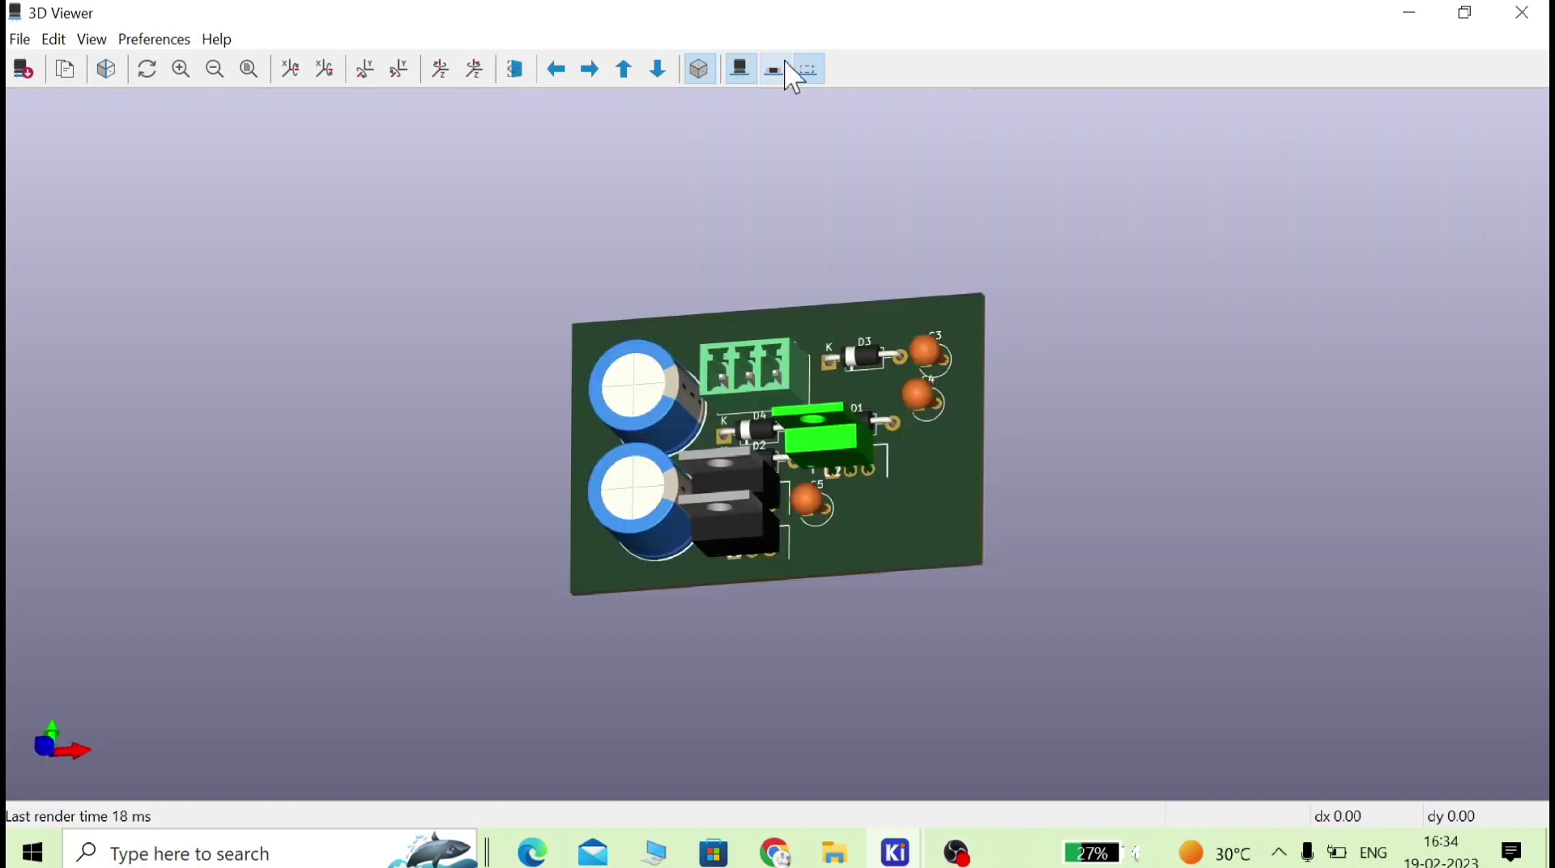
- Hide the through-hole component models to inspect the bare board, show them again, and view the board from other angles
{"action": "left_click", "coordinate": [740, 71]}
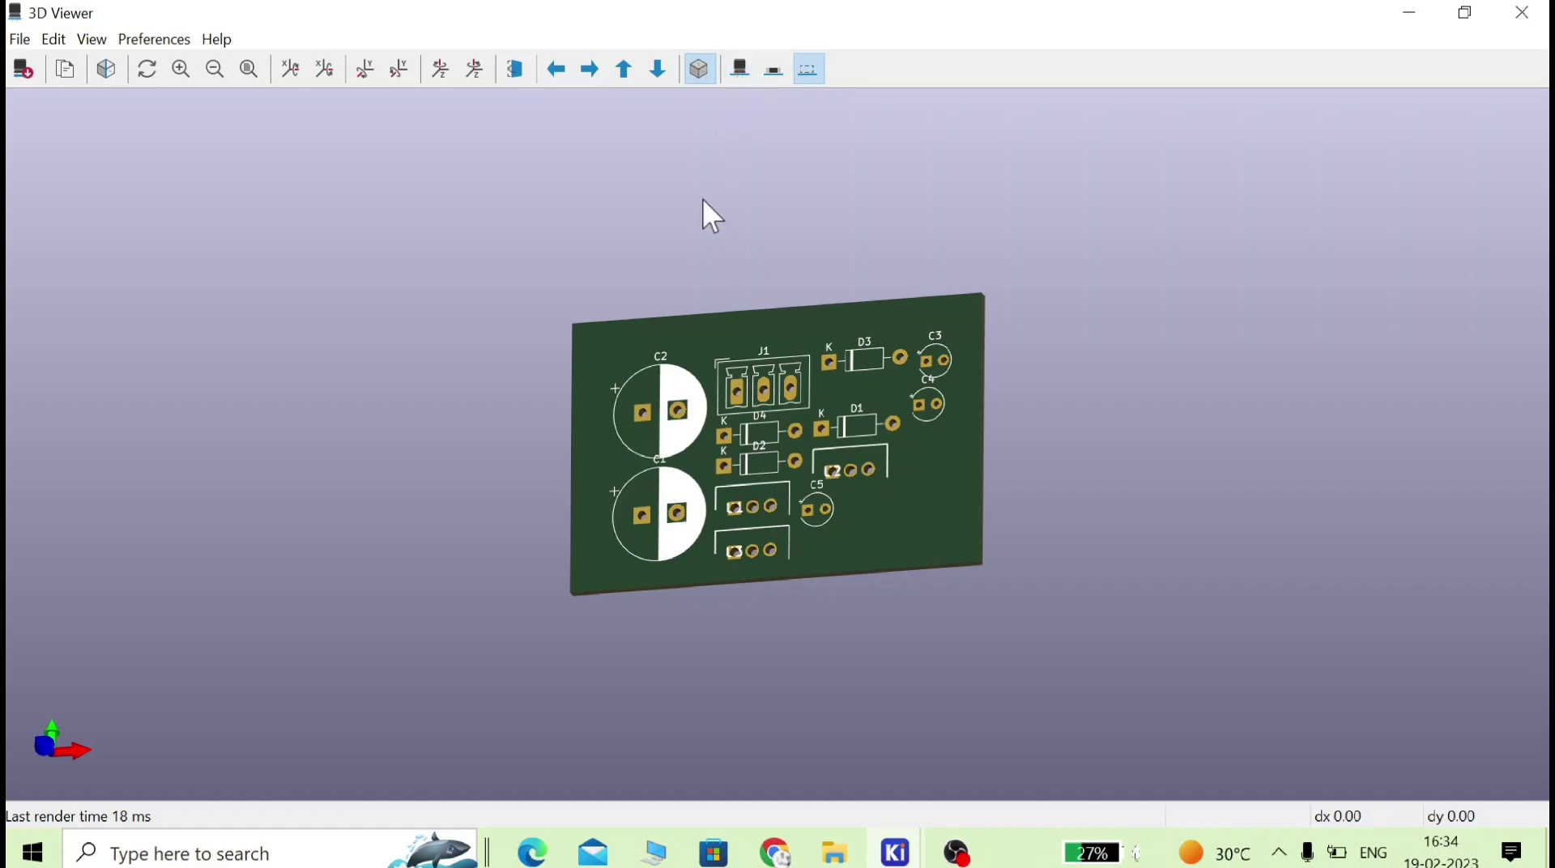
{"action": "left_click_drag", "start_coordinate": [702, 198], "coordinate": [698, 66]}
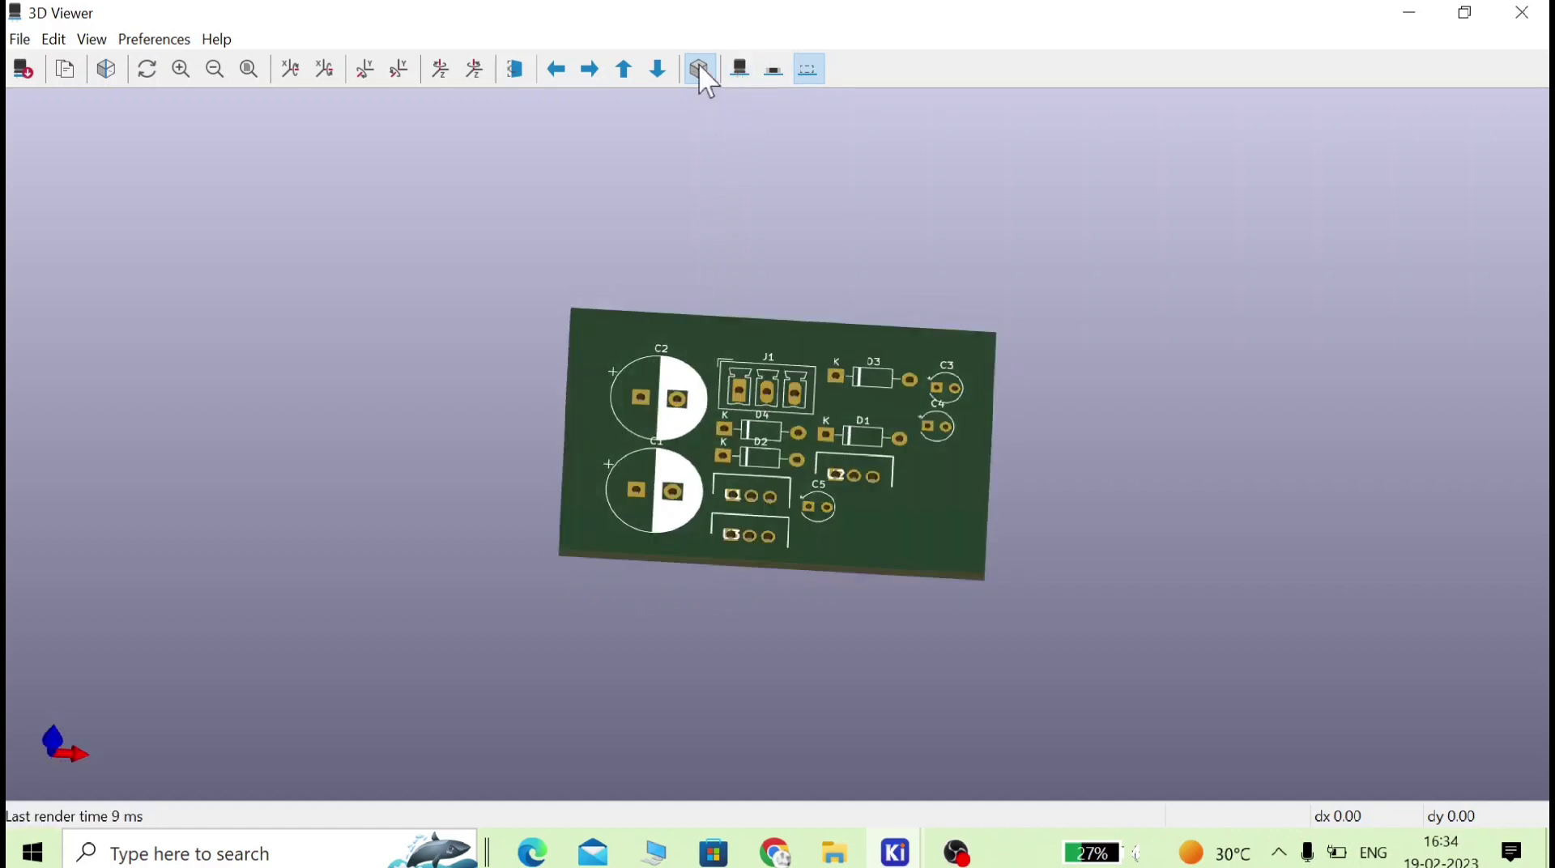
{"action": "left_click", "coordinate": [740, 72]}
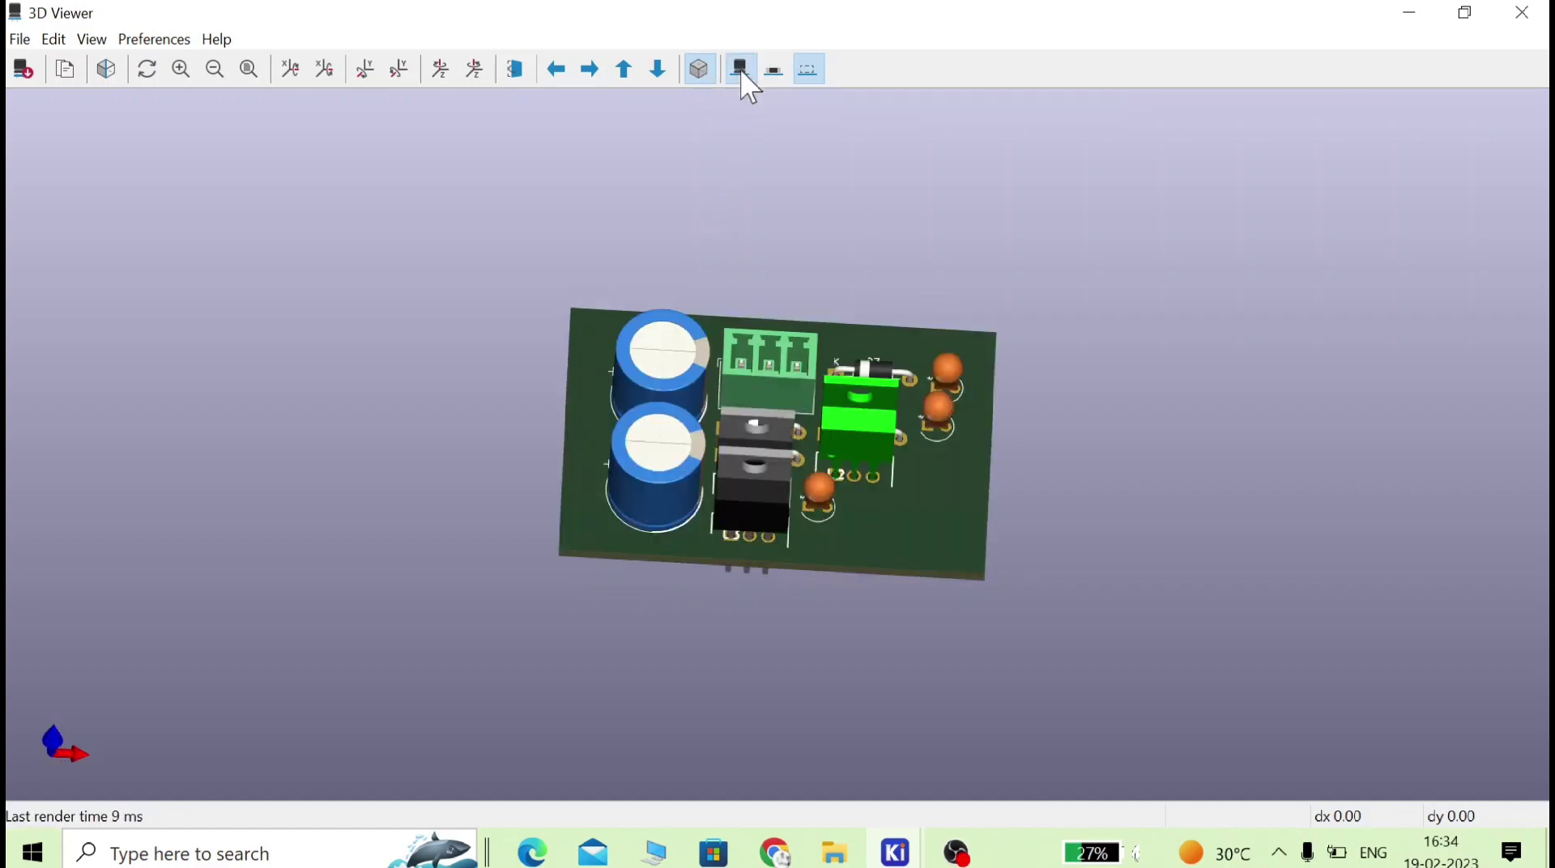
{"action": "left_click_drag", "start_coordinate": [802, 235], "coordinate": [911, 574]}
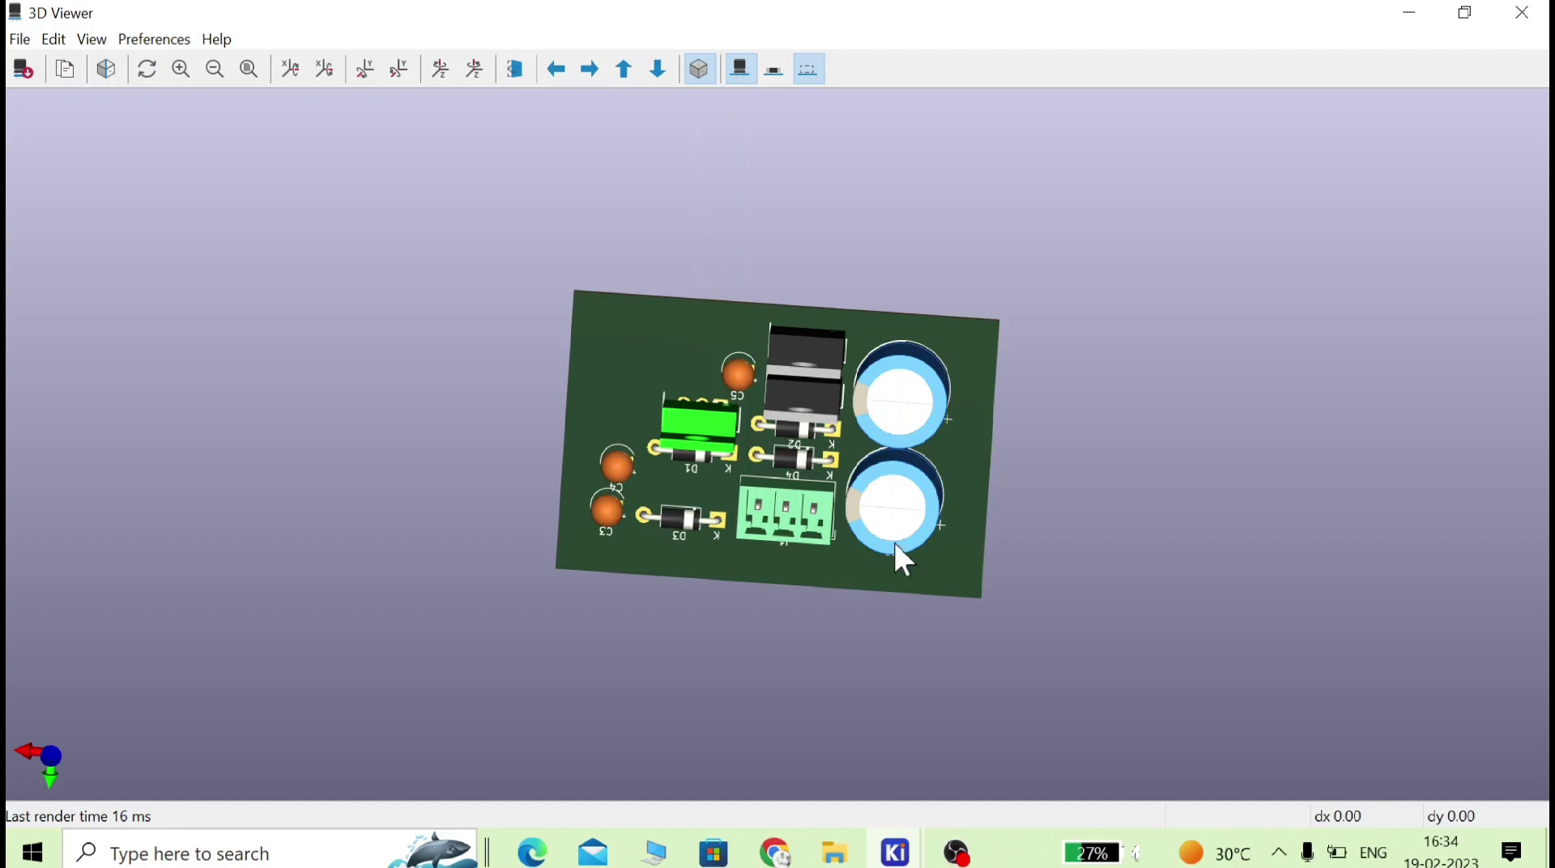
{"action": "left_click_drag", "start_coordinate": [955, 513], "coordinate": [1052, 607]}
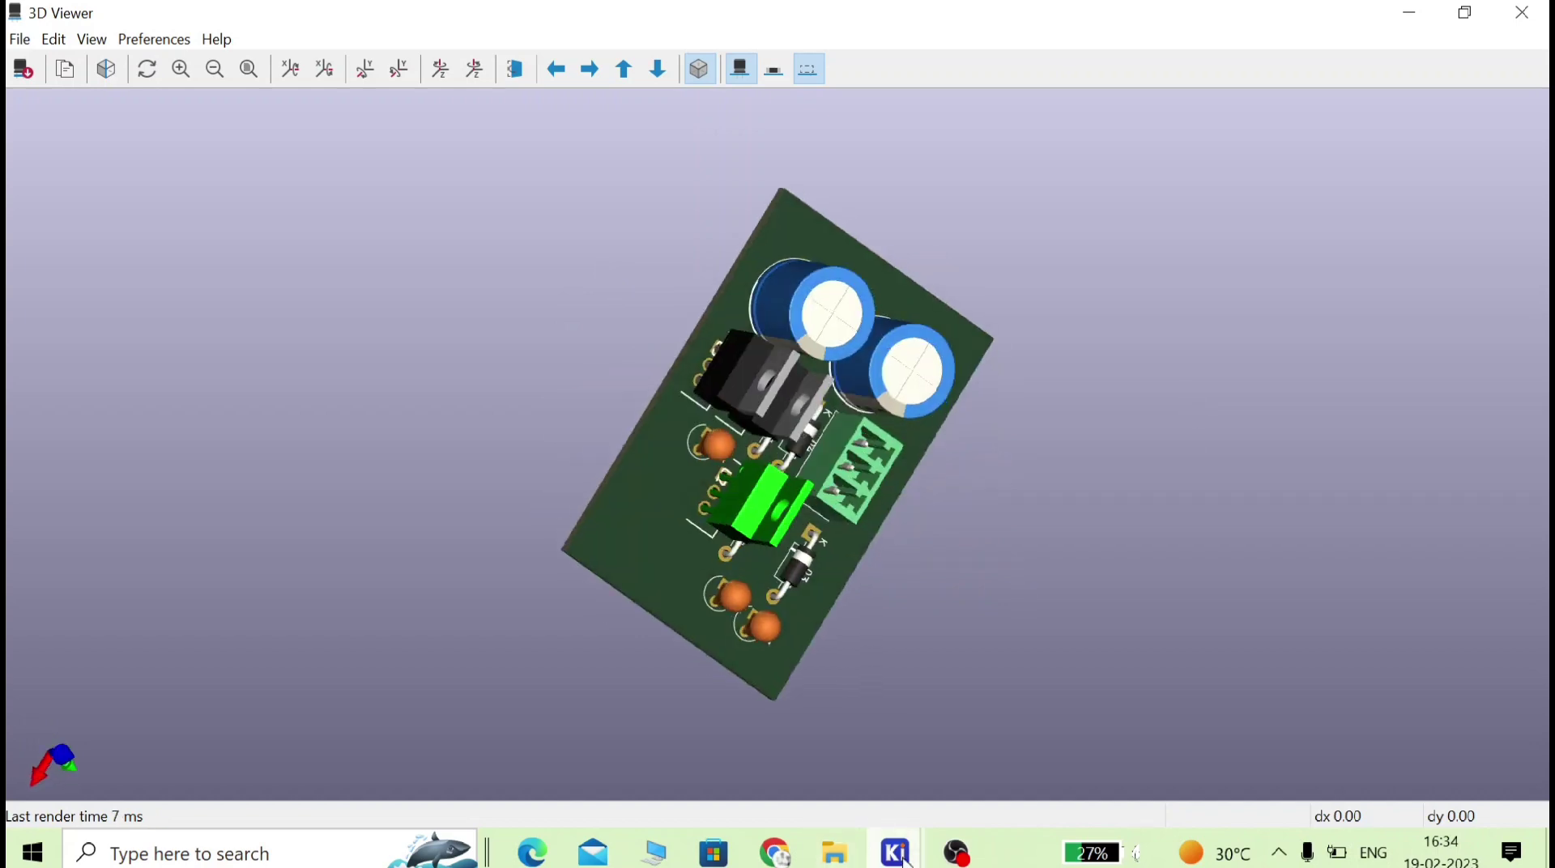
- Switch to the Schematic Editor and delete the LM7805_TO220 regulator symbol U1
{"action": "mouse_move", "coordinate": [895, 851]}
{"action": "left_click", "coordinate": [843, 774]}
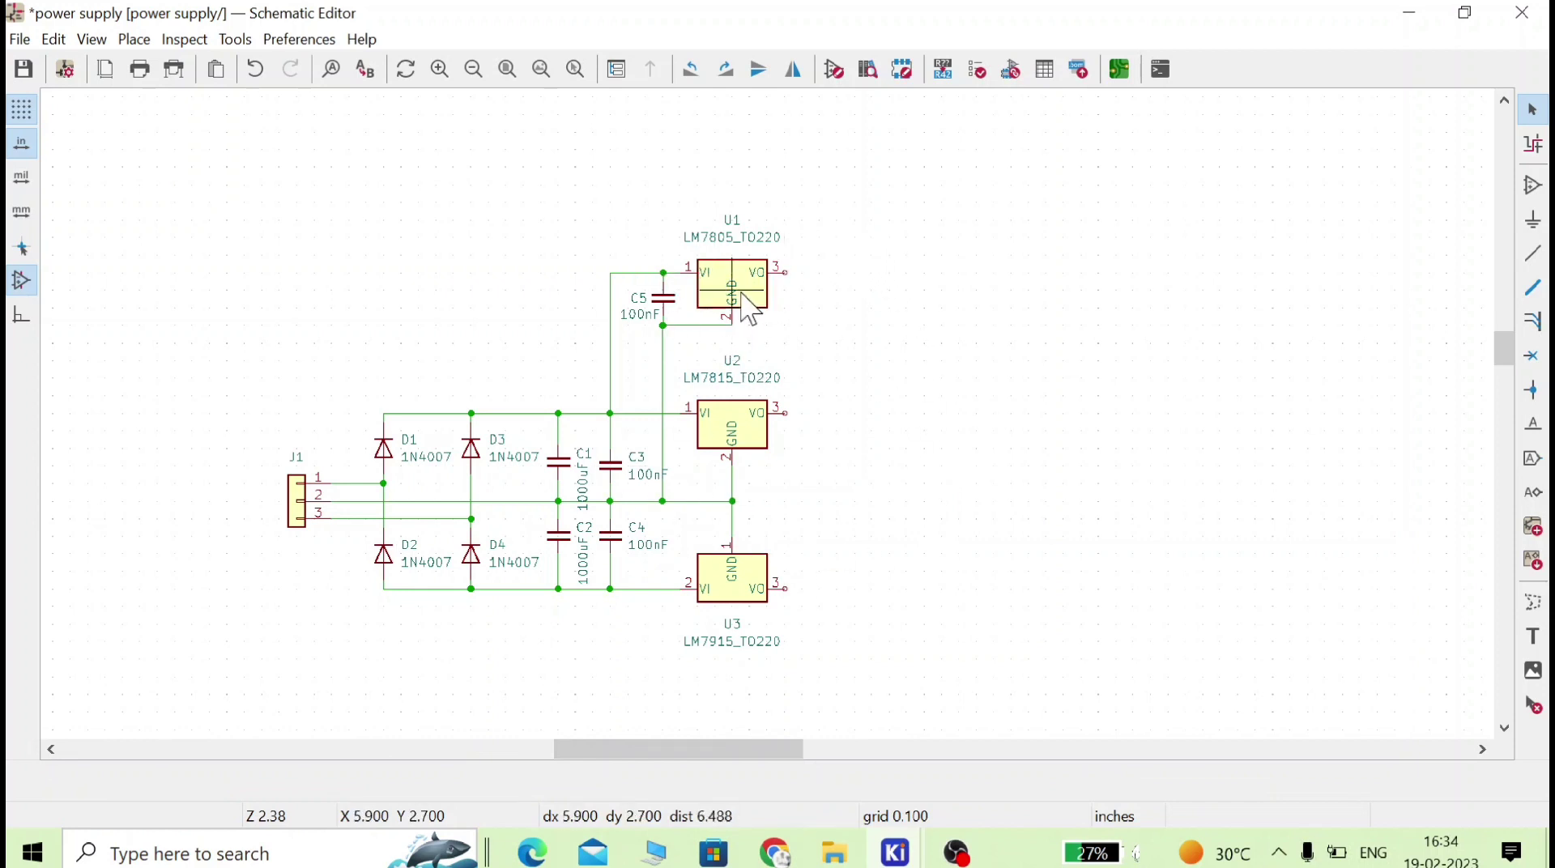
{"action": "left_click", "coordinate": [766, 293]}
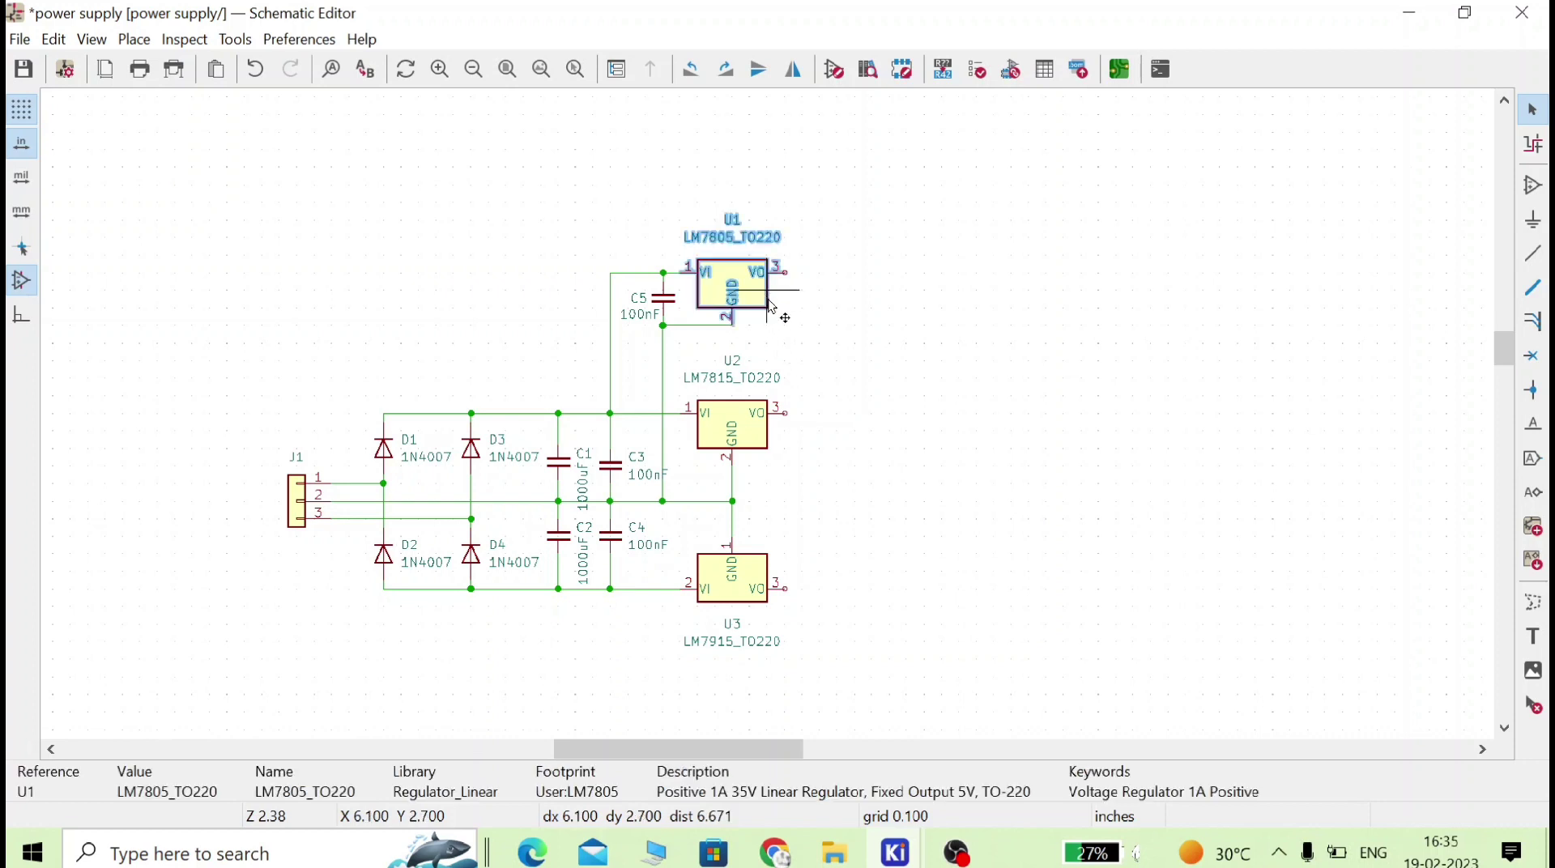
{"action": "left_click", "coordinate": [930, 392]}
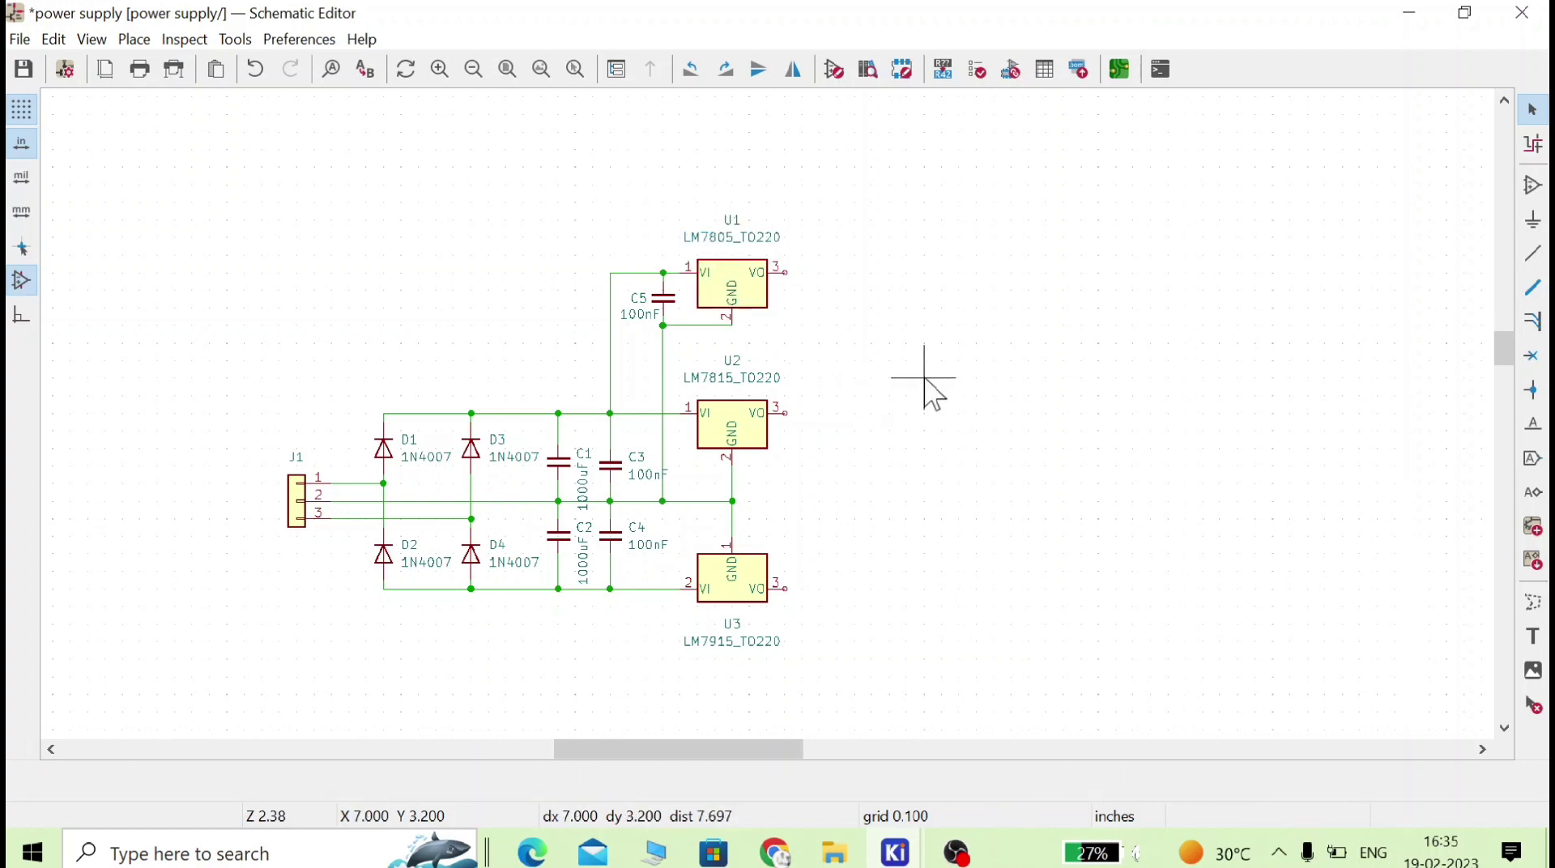
{"action": "left_click", "coordinate": [759, 296]}
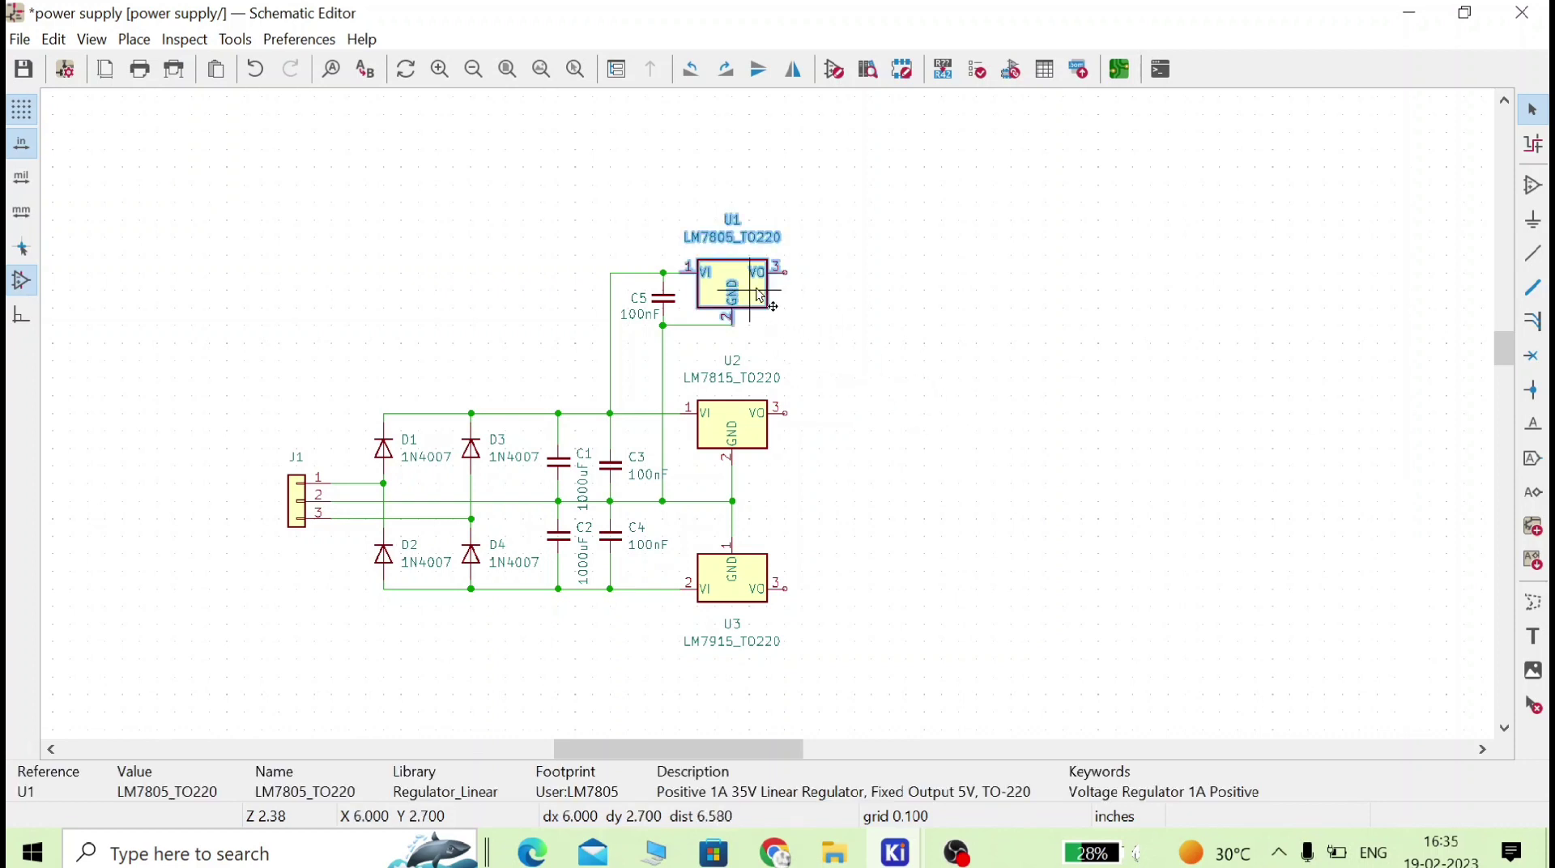
{"action": "key", "text": "Delete"}
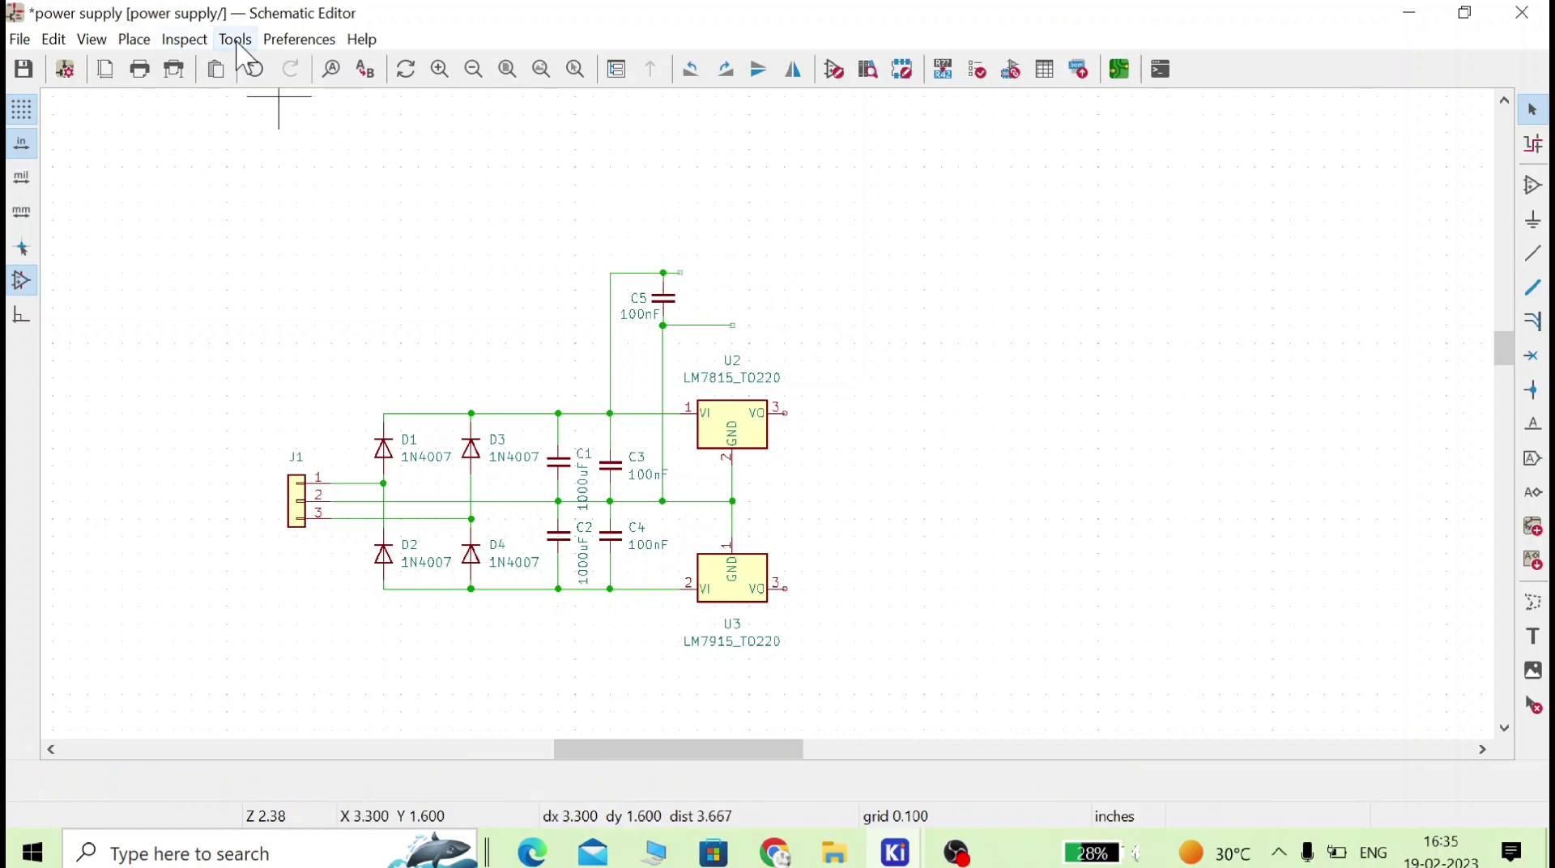
- Try to add the LM7805CT_NOPB symbol library from the lm7805 folder to the global symbol libraries
{"action": "left_click", "coordinate": [301, 40]}
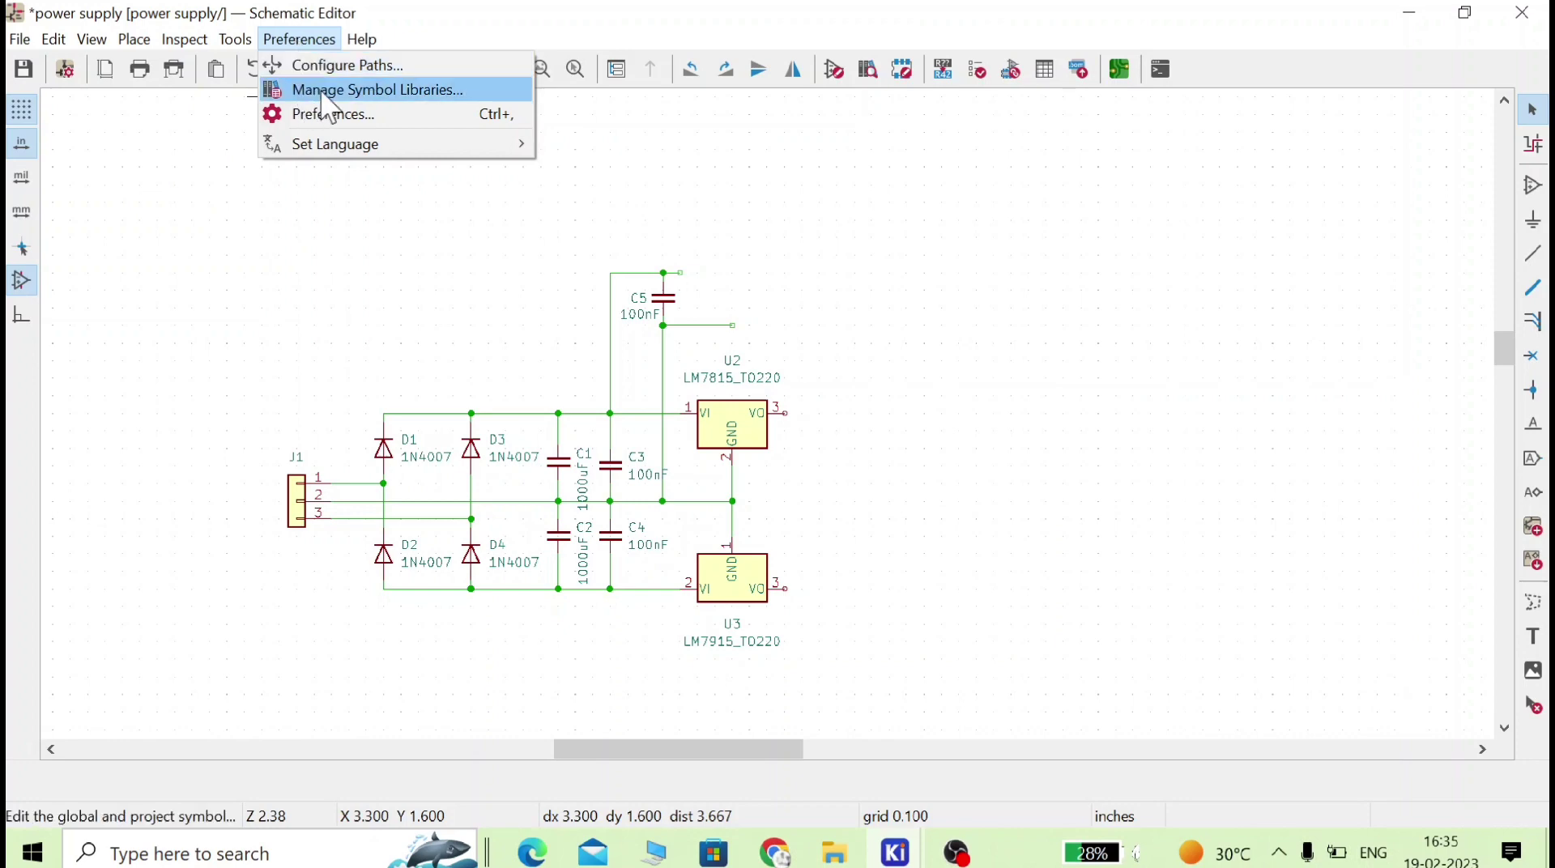
{"action": "left_click", "coordinate": [348, 89]}
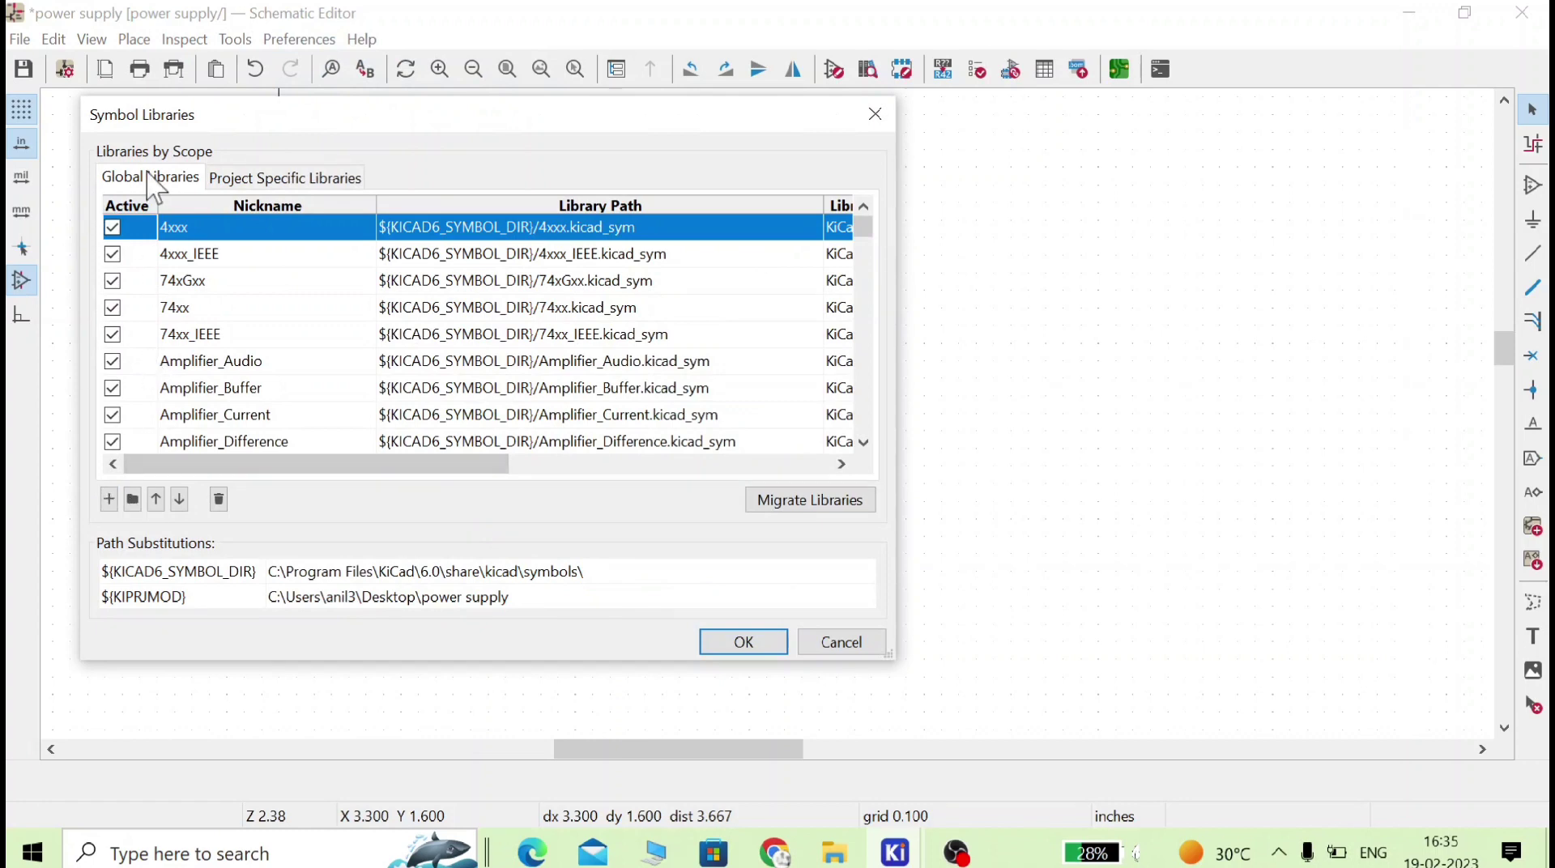
{"action": "left_click", "coordinate": [133, 502]}
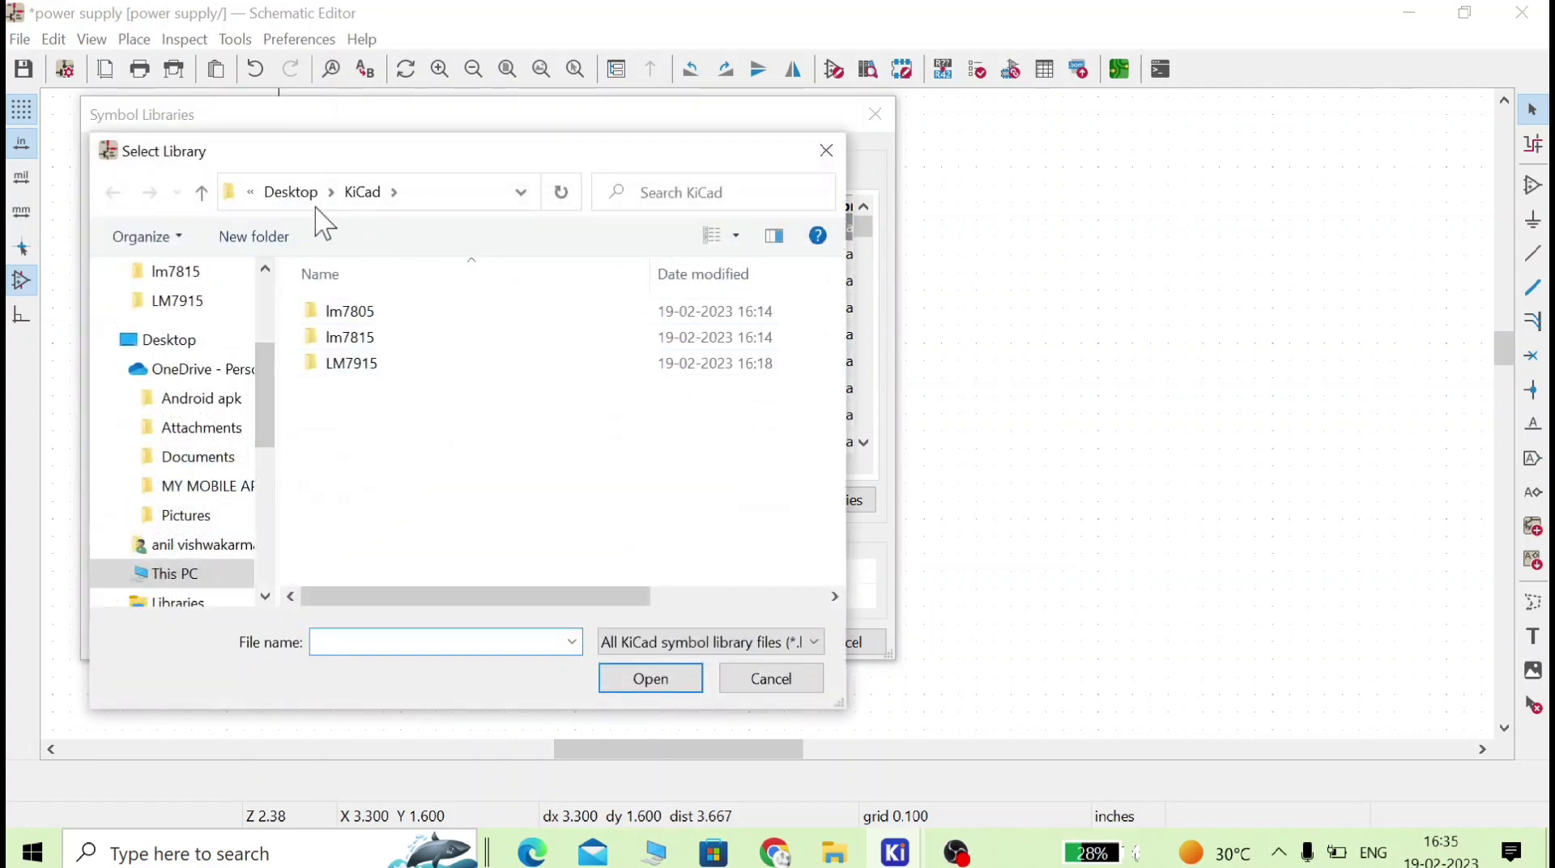
{"action": "double_click", "coordinate": [372, 320]}
{"action": "left_click", "coordinate": [410, 318]}
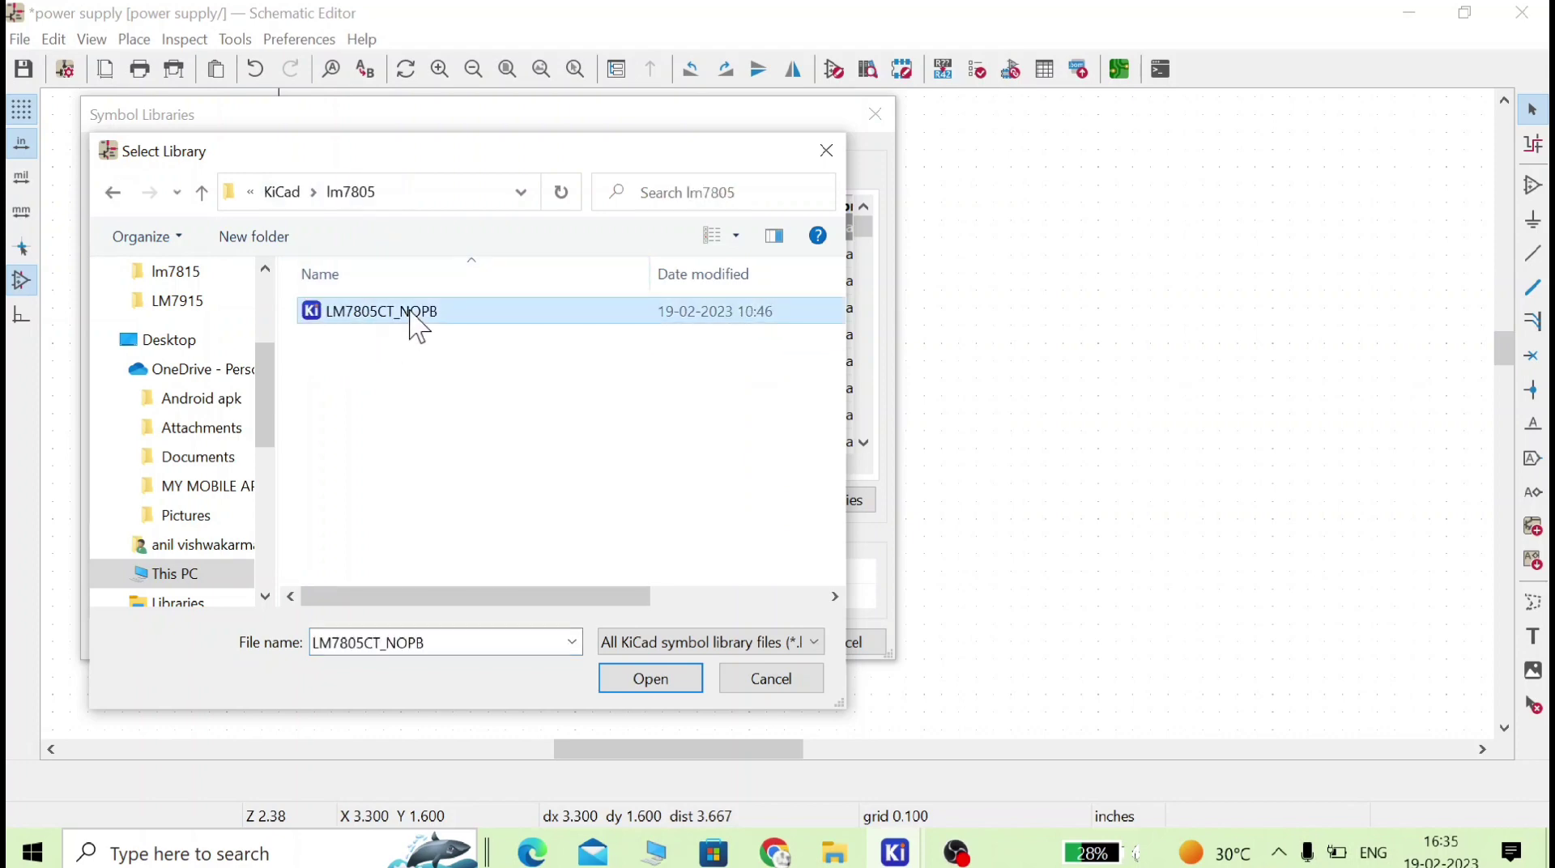
{"action": "left_click", "coordinate": [653, 680]}
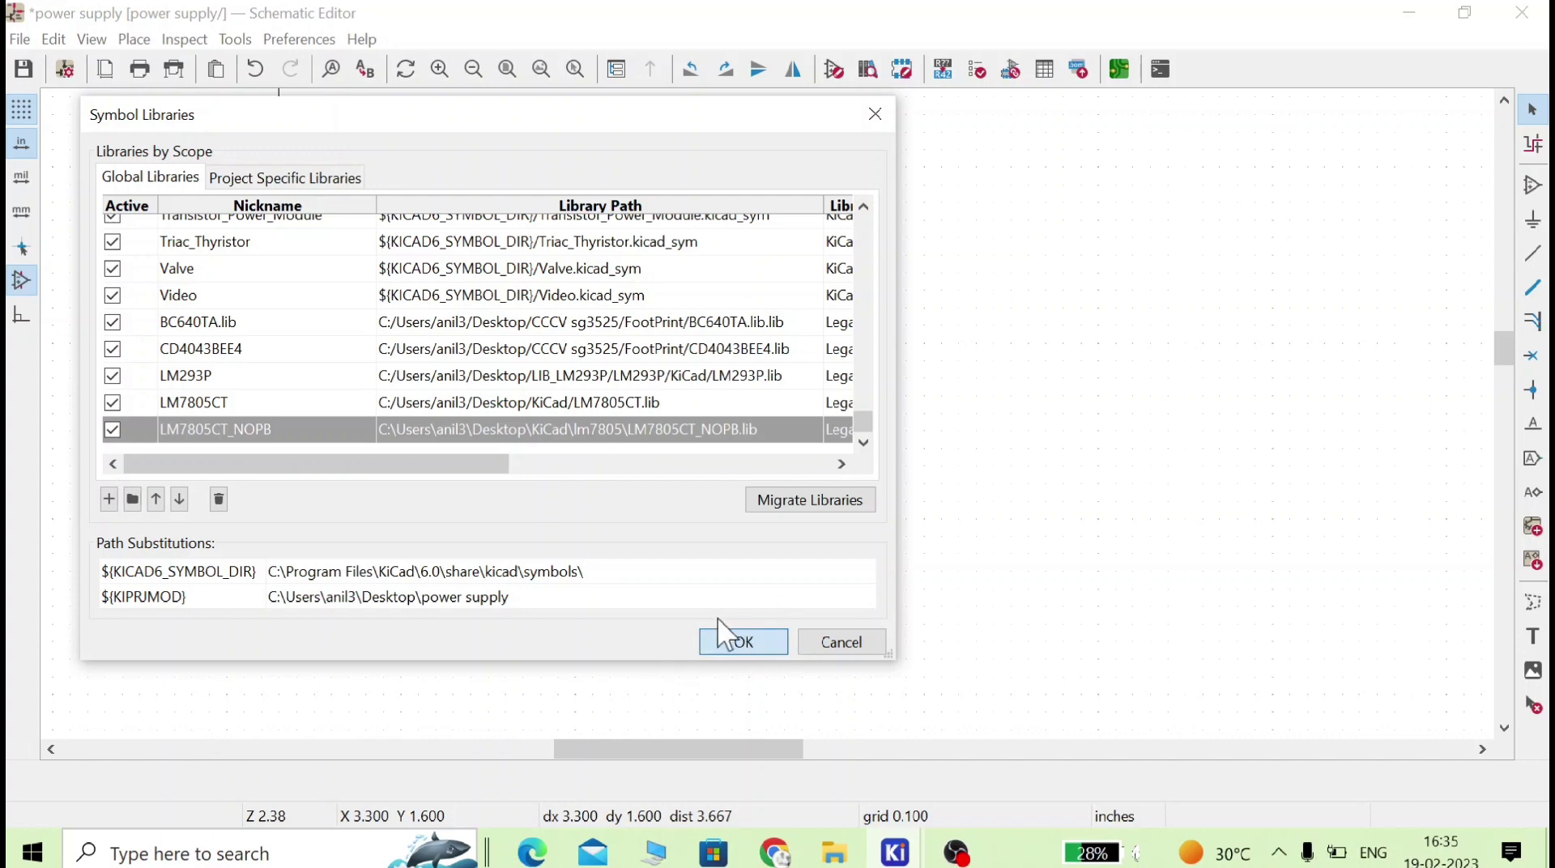
{"action": "left_click", "coordinate": [738, 639]}
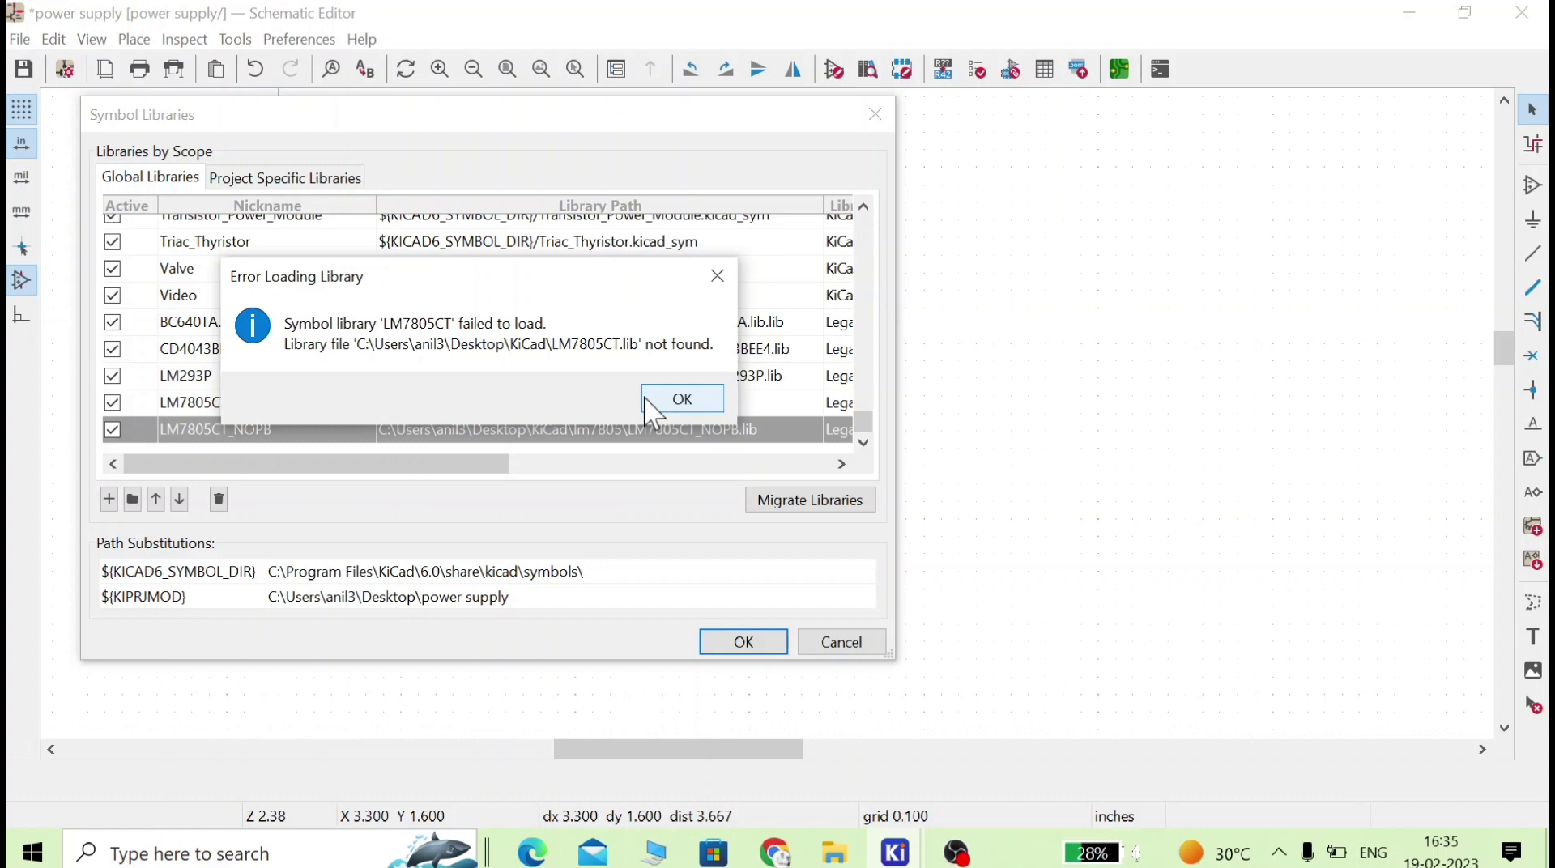
{"action": "left_click", "coordinate": [677, 414]}
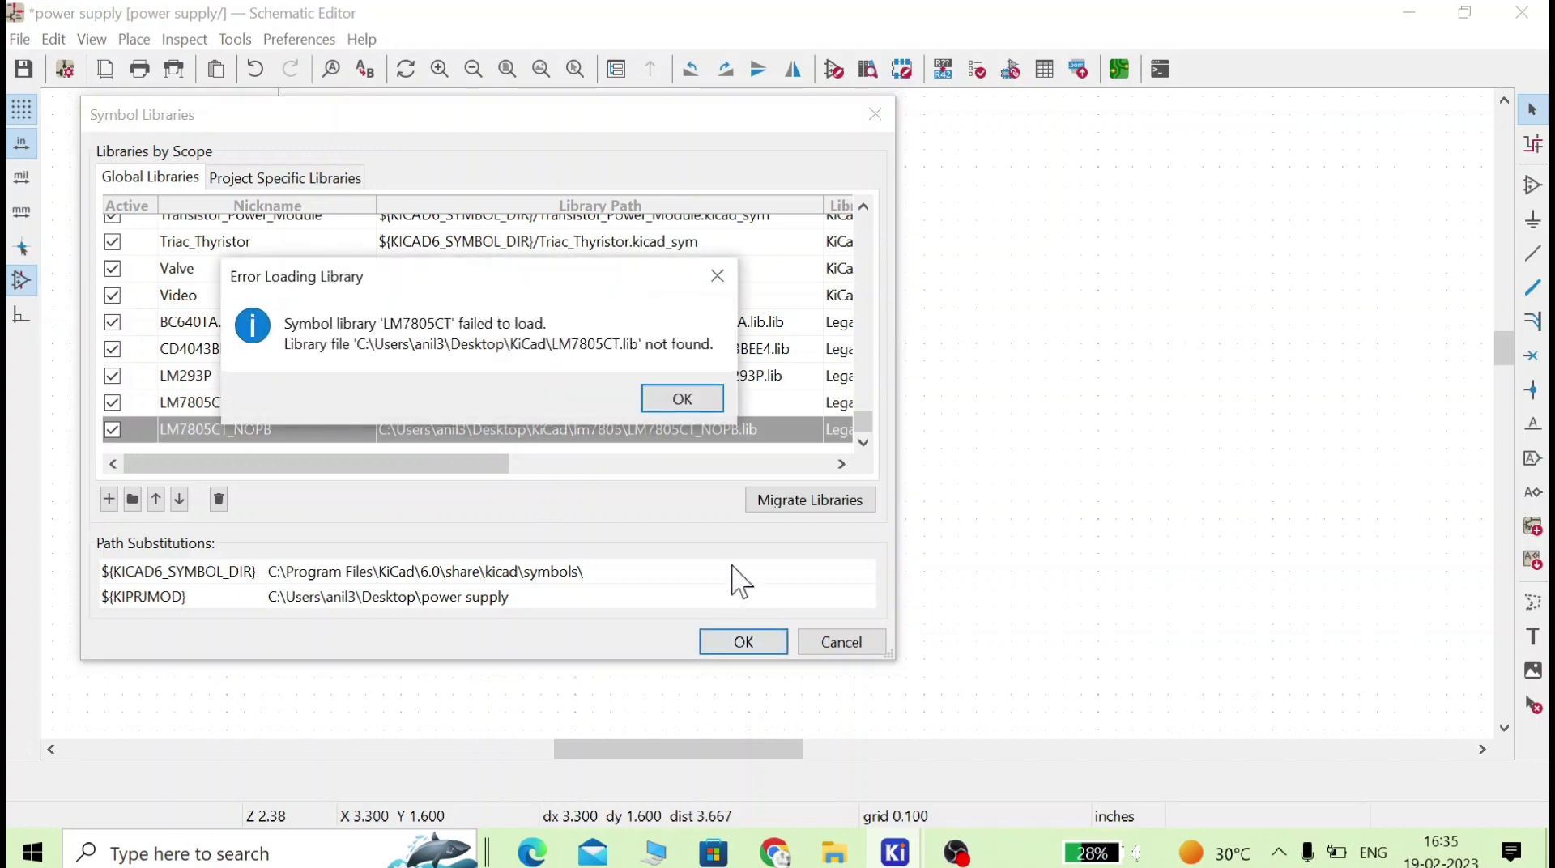
{"action": "left_click", "coordinate": [692, 399]}
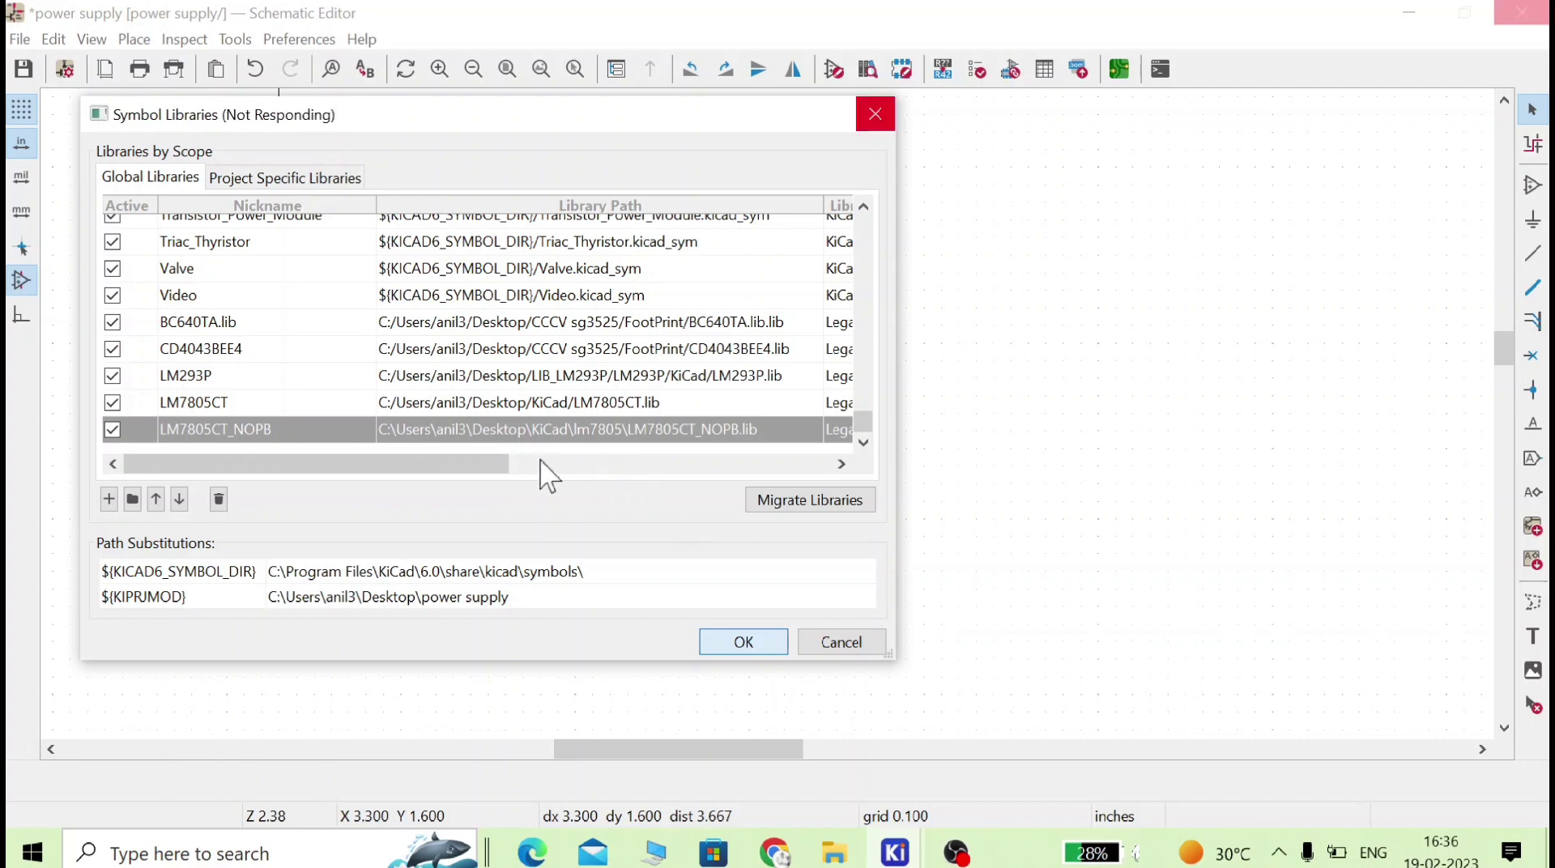
{"action": "left_click", "coordinate": [648, 409]}
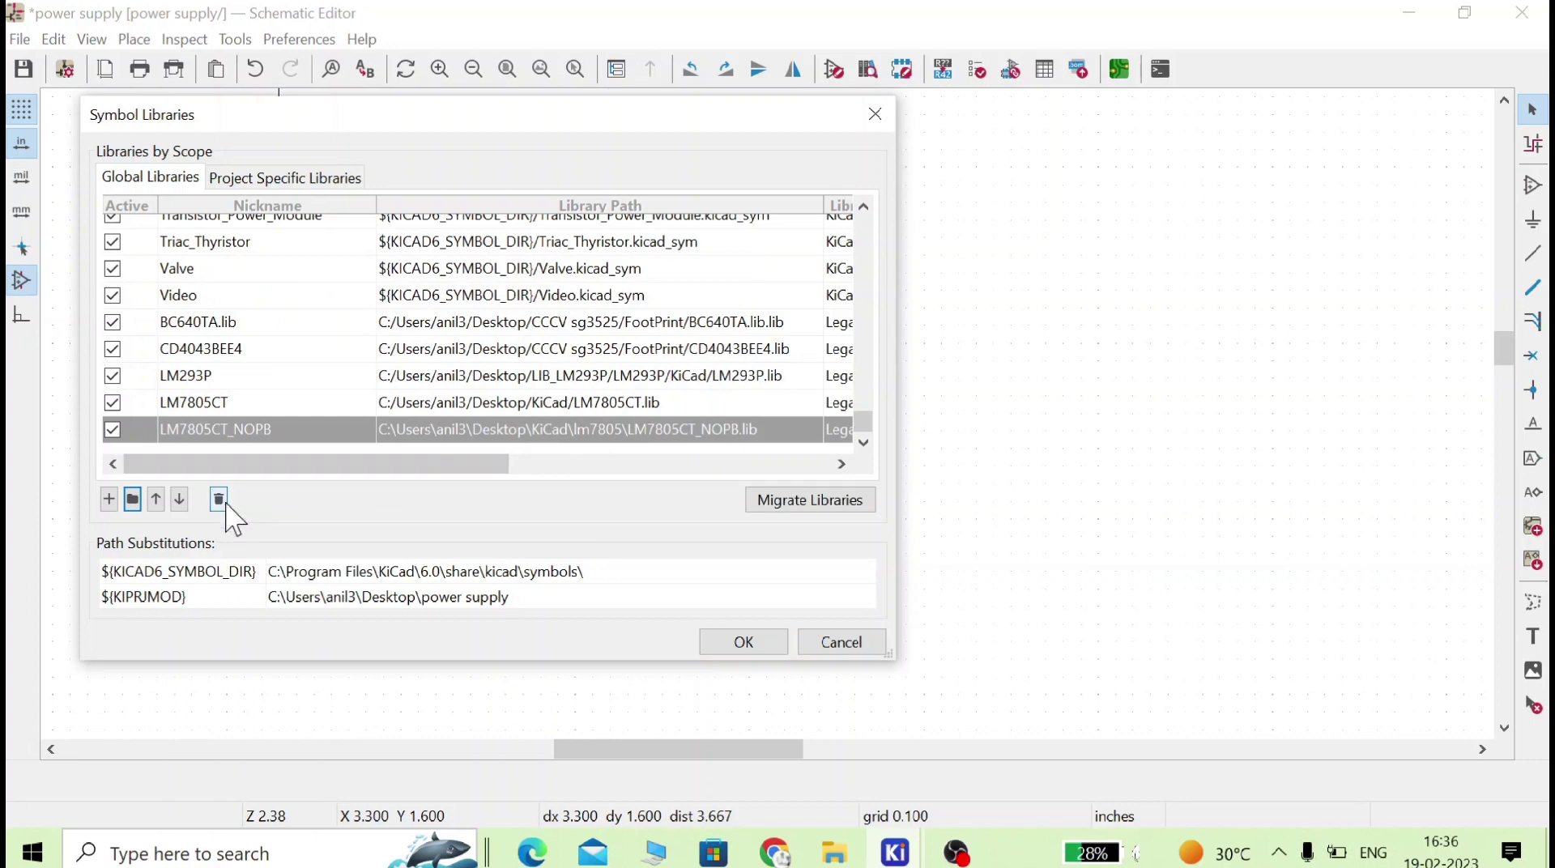
- Remove the LM7805CT_NOPB and LM7805CT entries from the global symbol libraries, and add LM7805CT_NOPB again from the lm7805 folder
{"action": "left_click", "coordinate": [218, 500]}
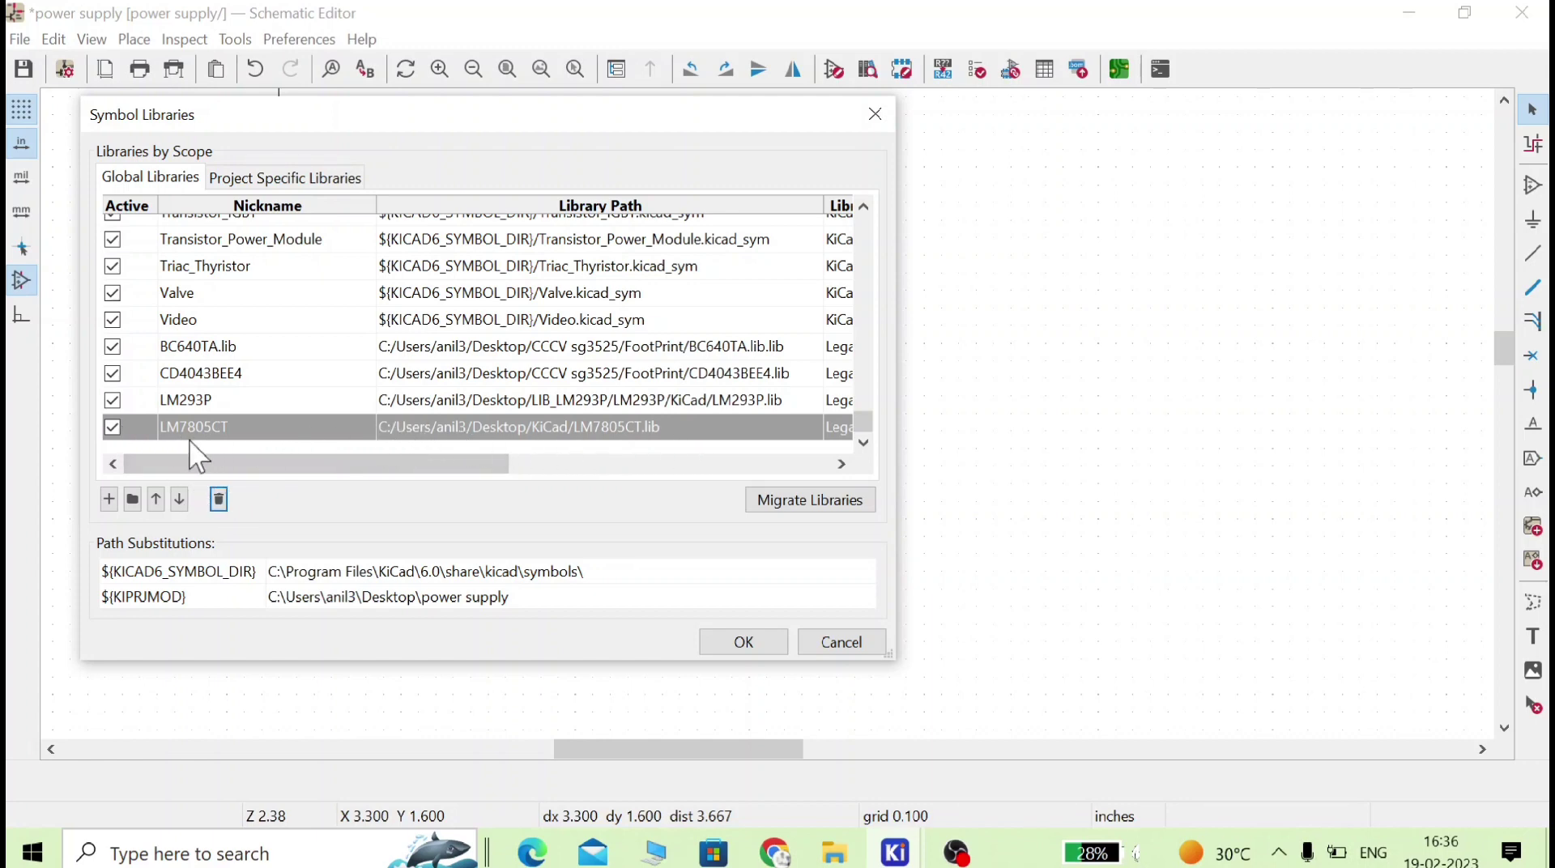
{"action": "left_click", "coordinate": [218, 500]}
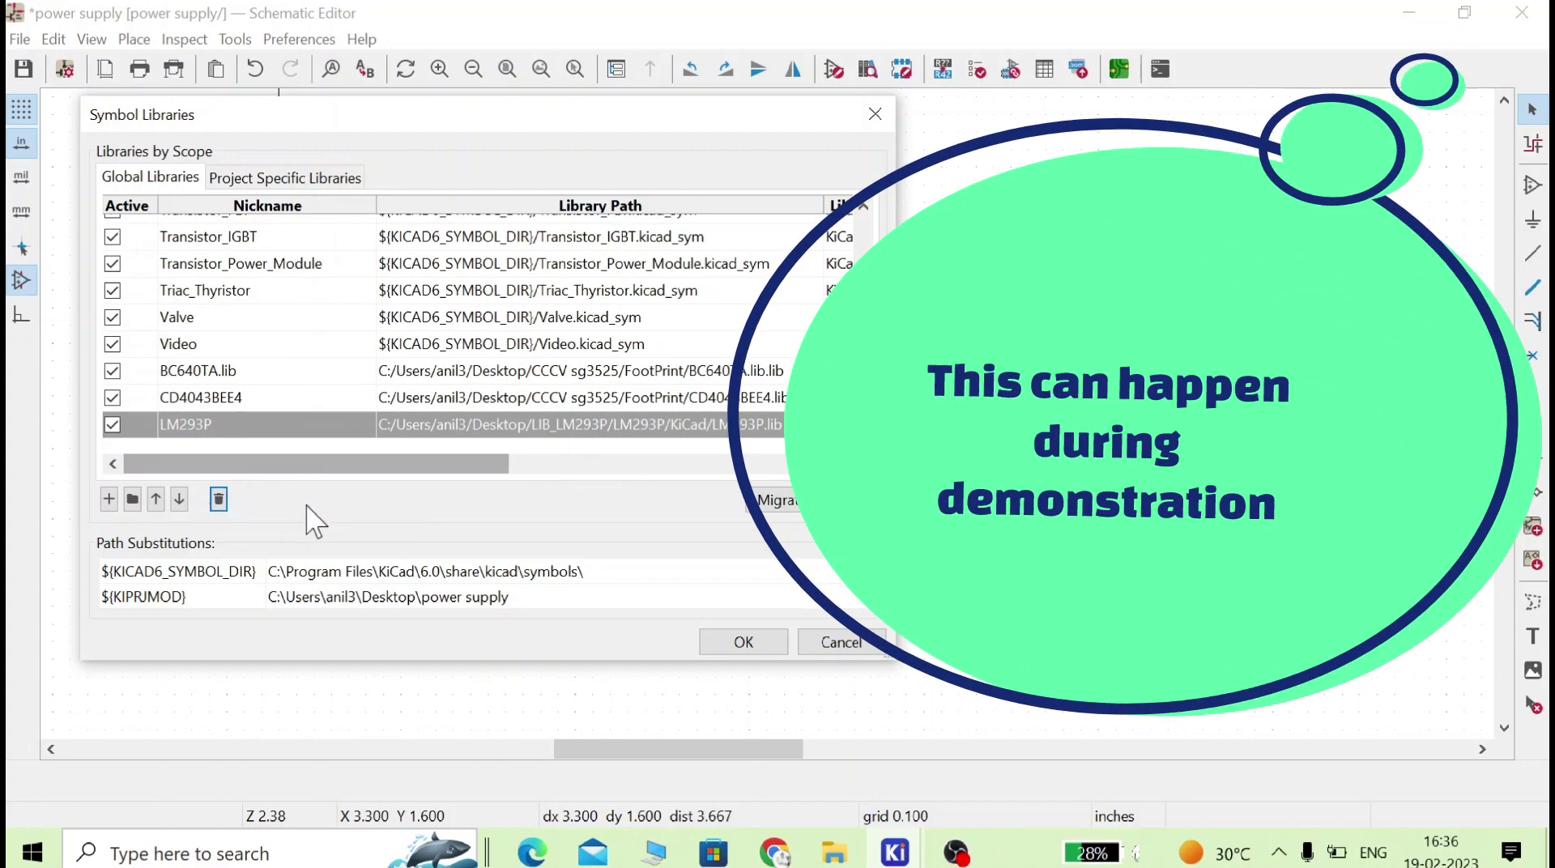
{"action": "left_click", "coordinate": [132, 499]}
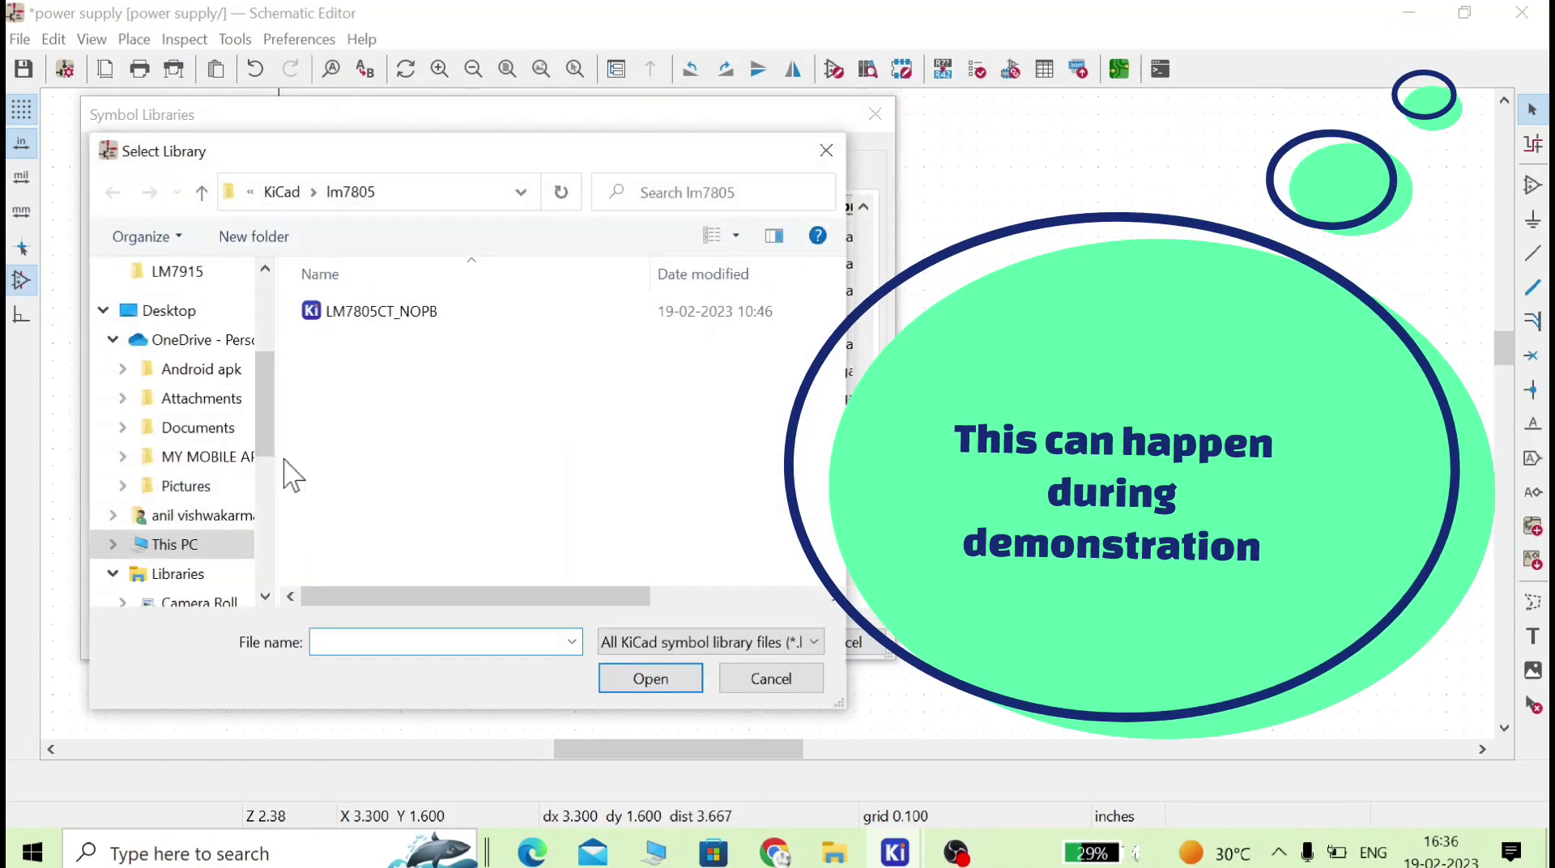
{"action": "left_click", "coordinate": [361, 314]}
{"action": "left_click", "coordinate": [652, 680]}
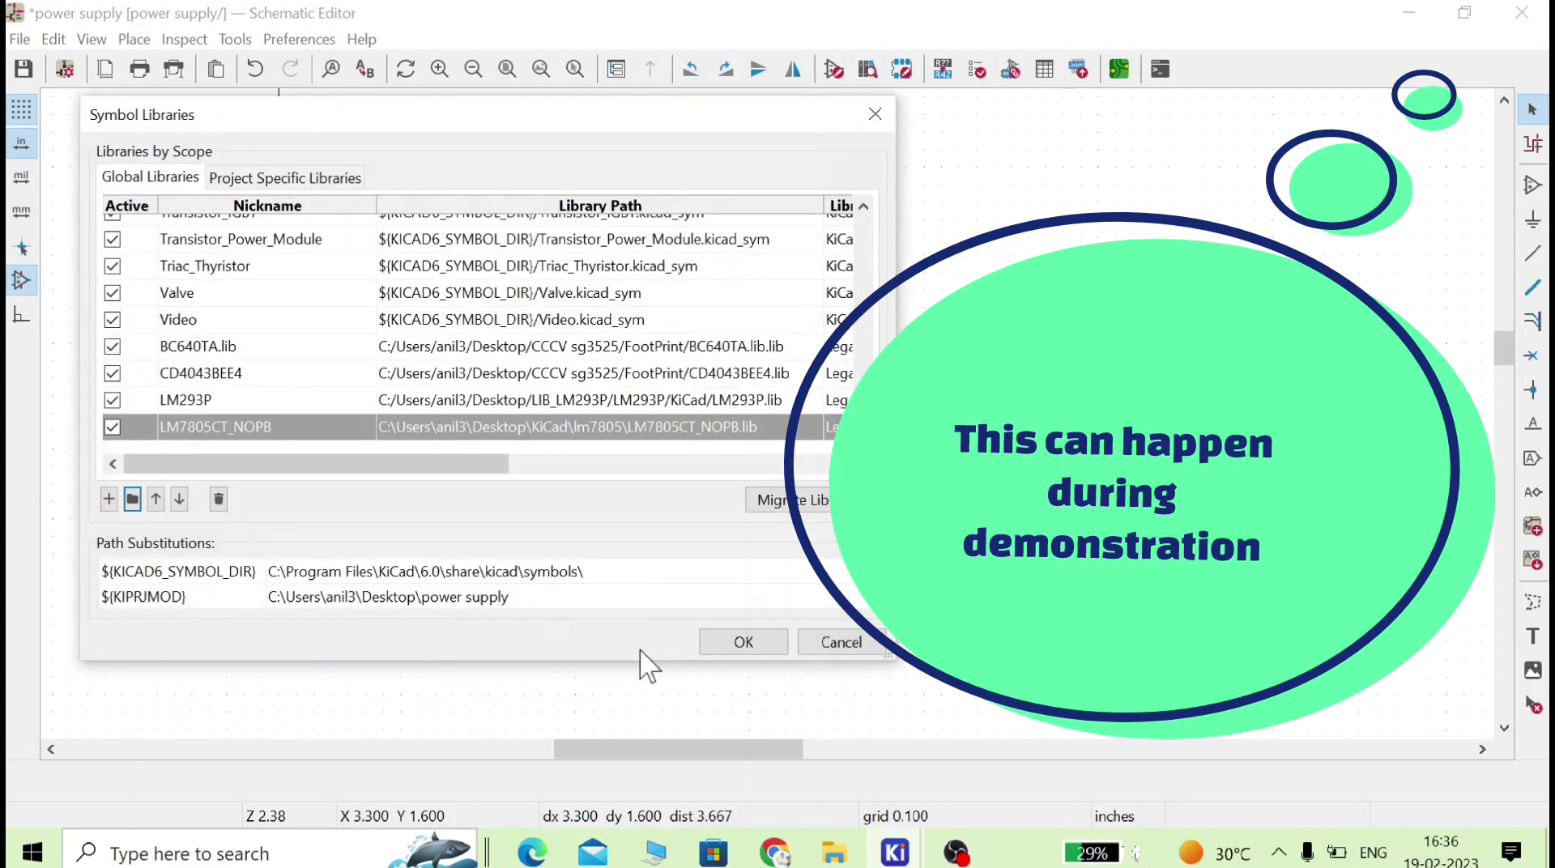
{"action": "left_click", "coordinate": [739, 644]}
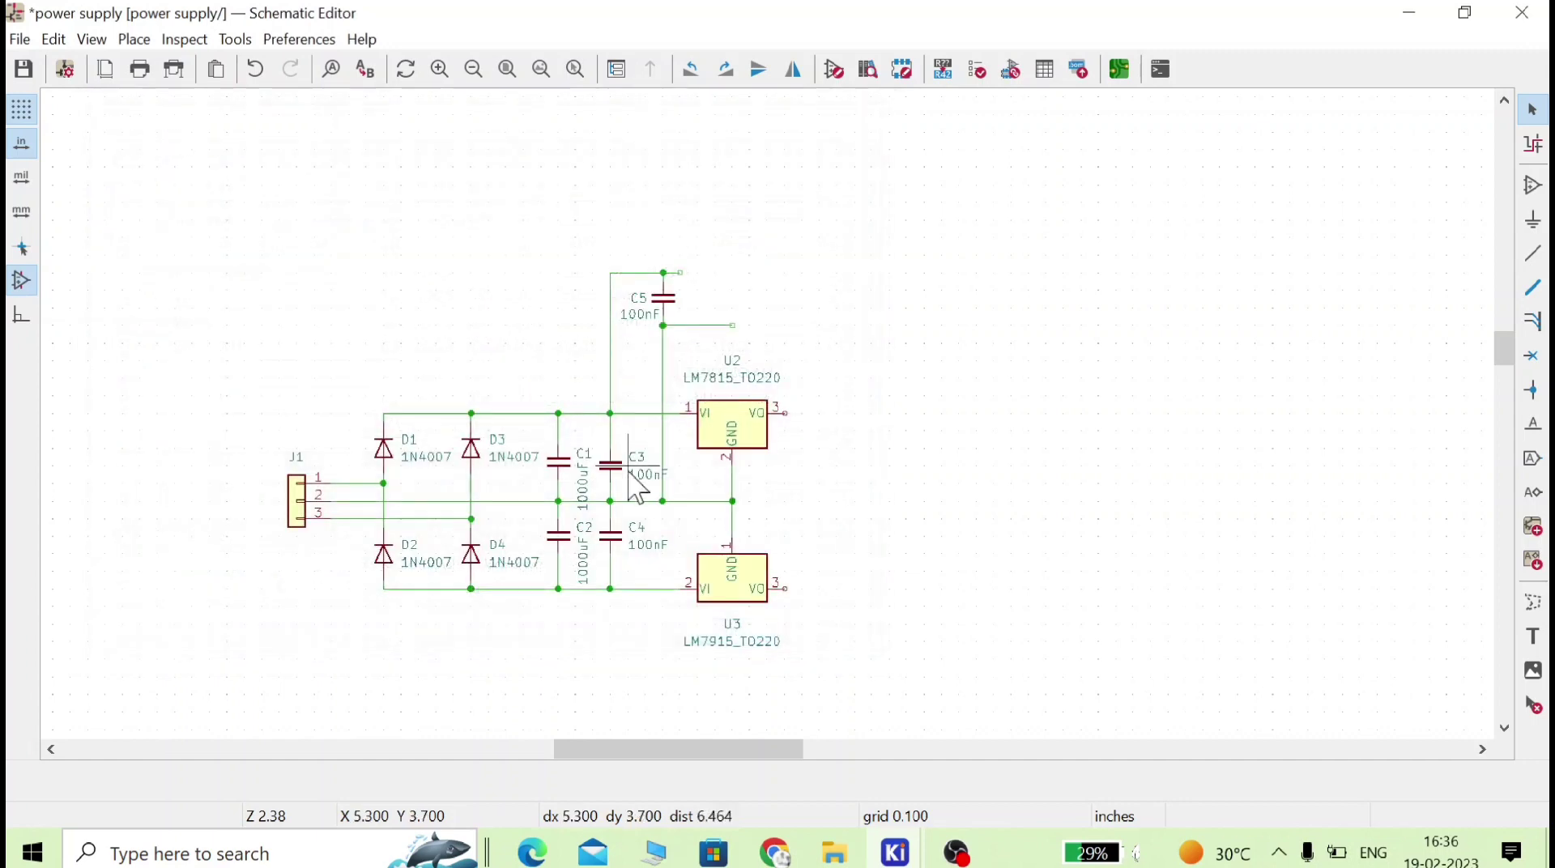
- Search the symbols for lm7805, compare the LM7805_TO220 and LM7805CT_NOPB previews, and place one LM7805CT_NOPB symbol beside capacitor C5
{"action": "left_click", "coordinate": [1533, 185]}
{"action": "left_click", "coordinate": [580, 319]}
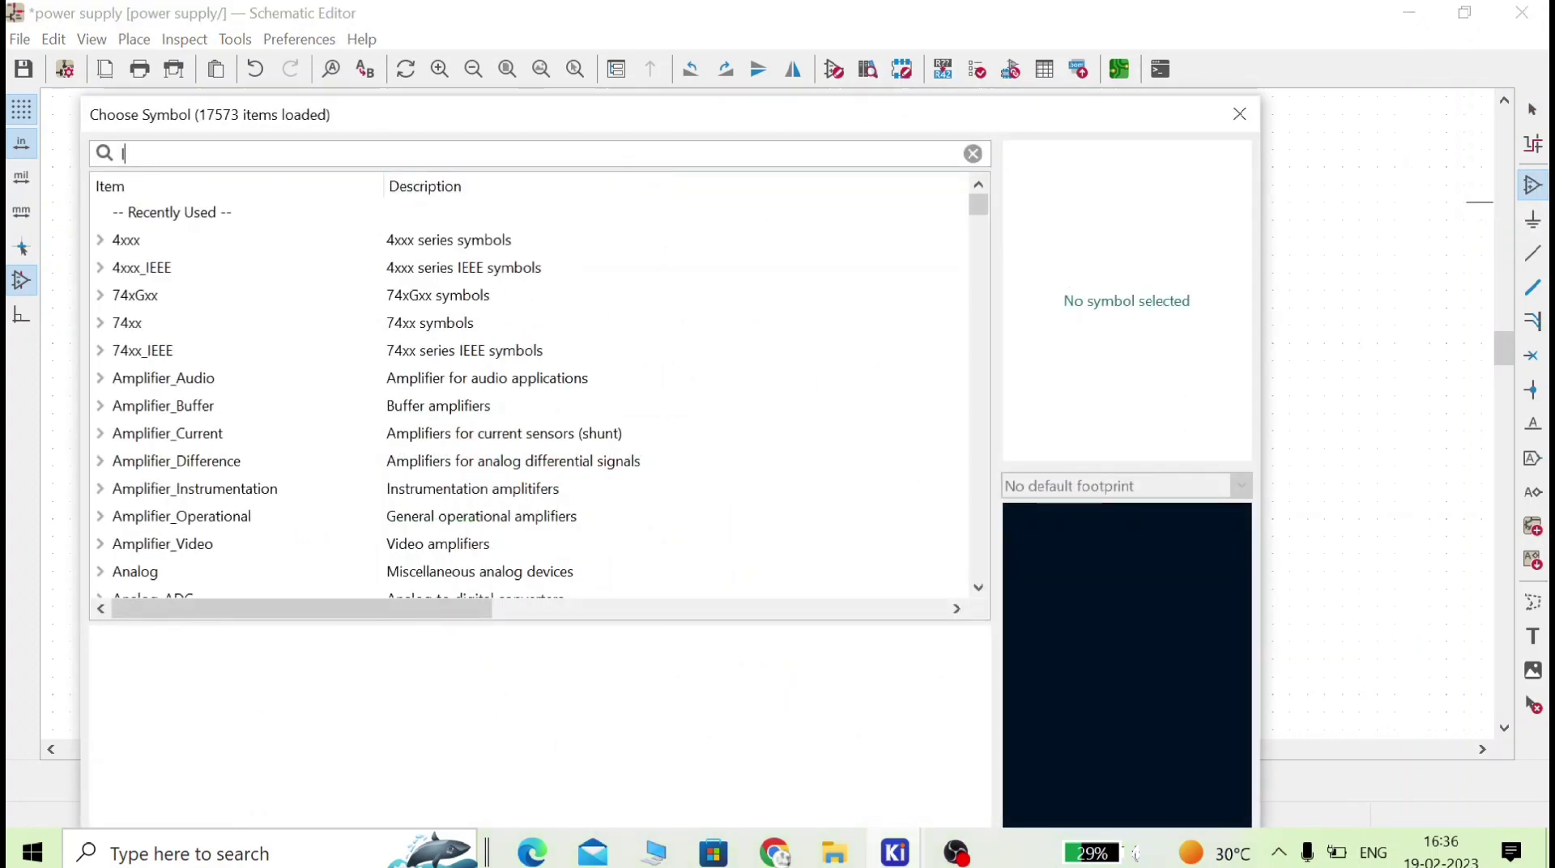
{"action": "type", "text": "lm7805"}
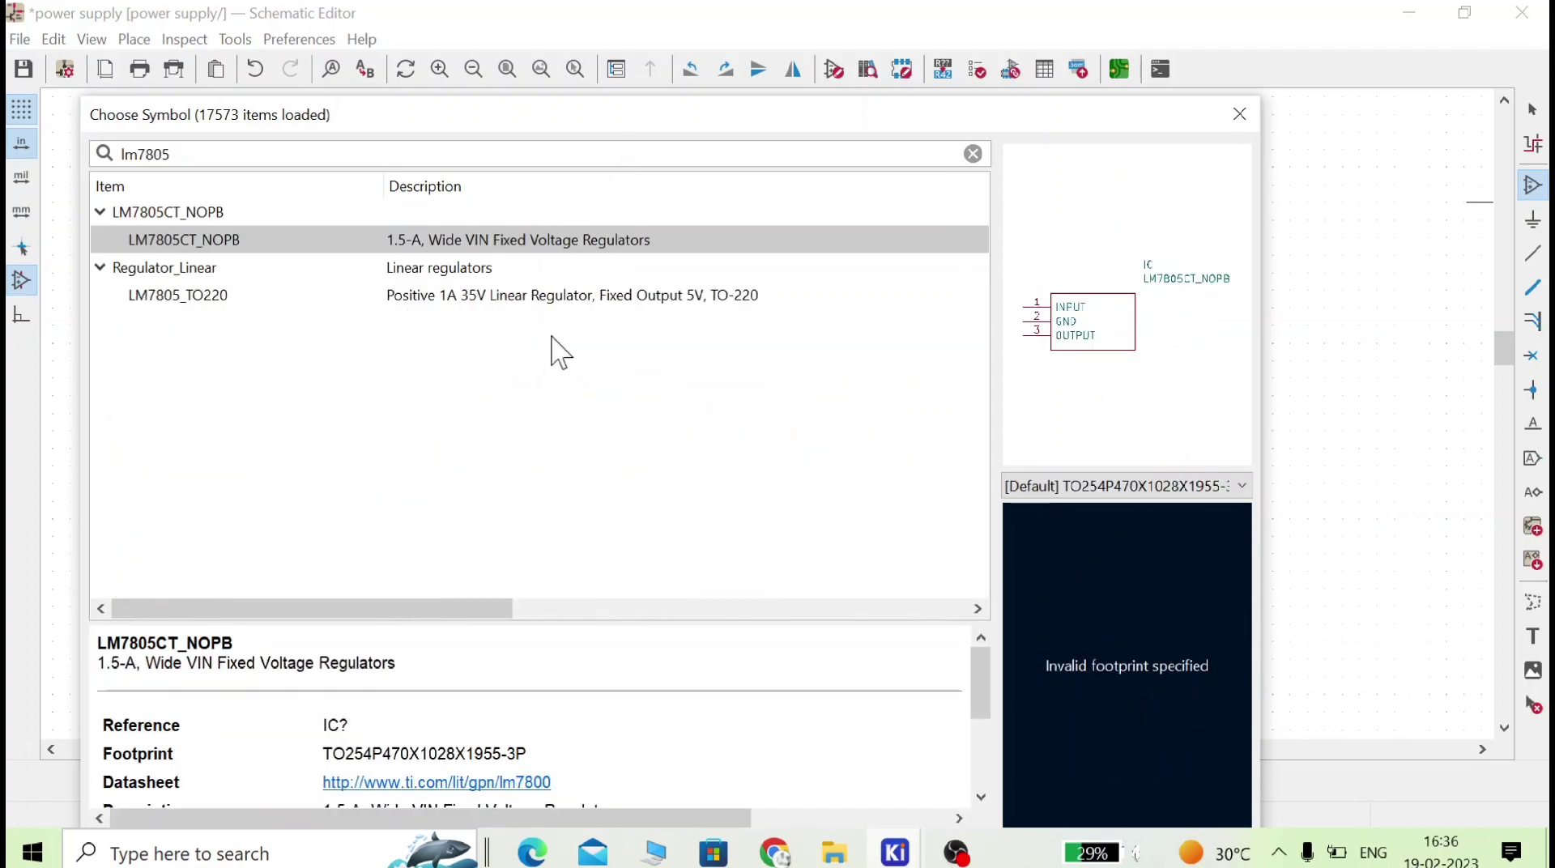
{"action": "left_click", "coordinate": [209, 297]}
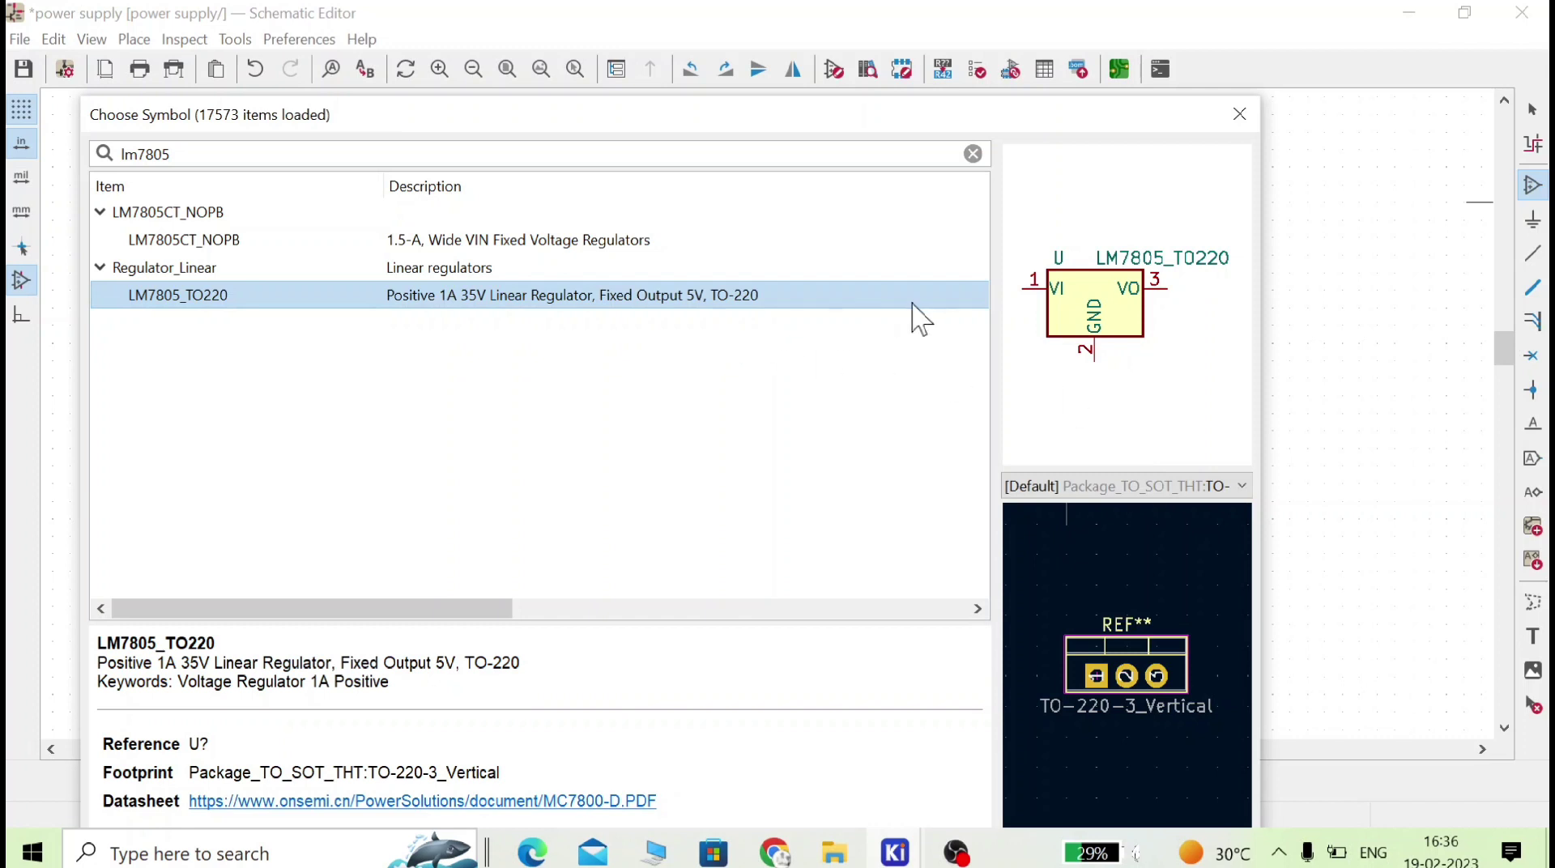
{"action": "left_click", "coordinate": [248, 242]}
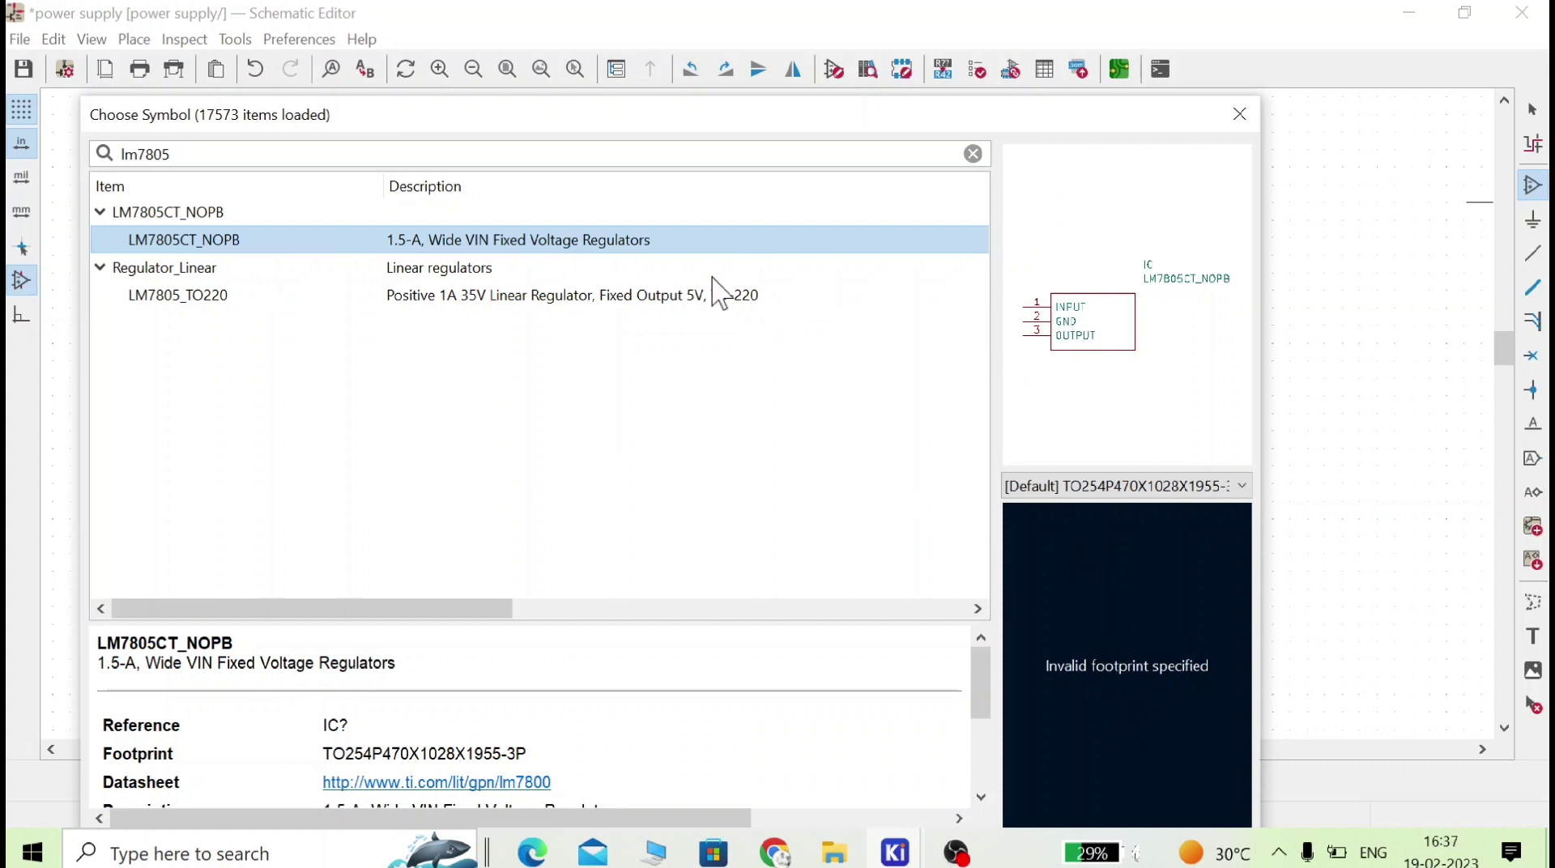
{"action": "double_click", "coordinate": [402, 243]}
{"action": "left_click", "coordinate": [786, 290]}
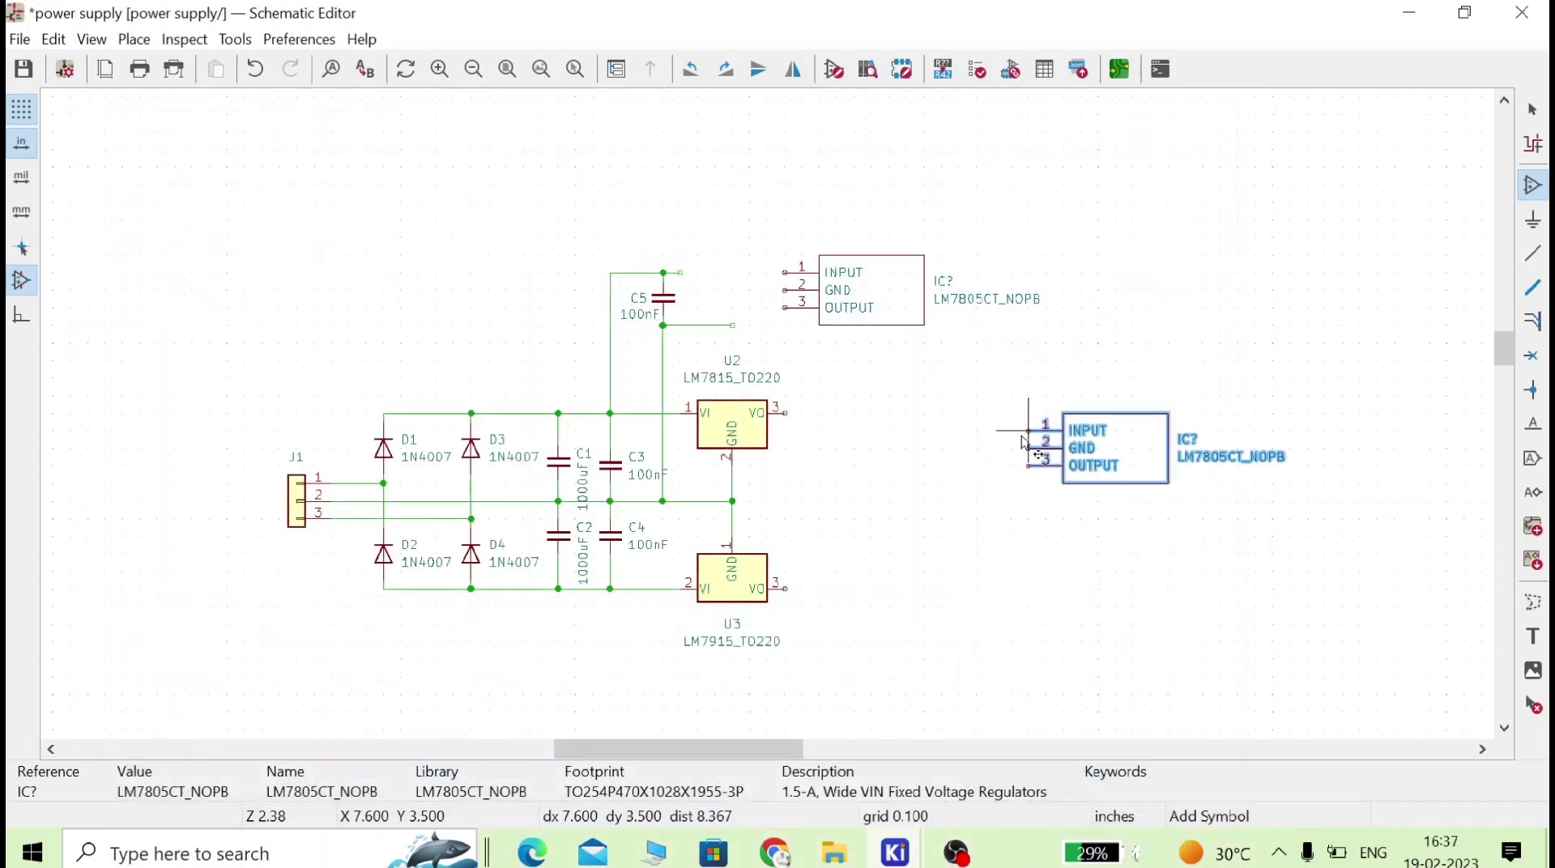
{"action": "key", "text": "Escape"}
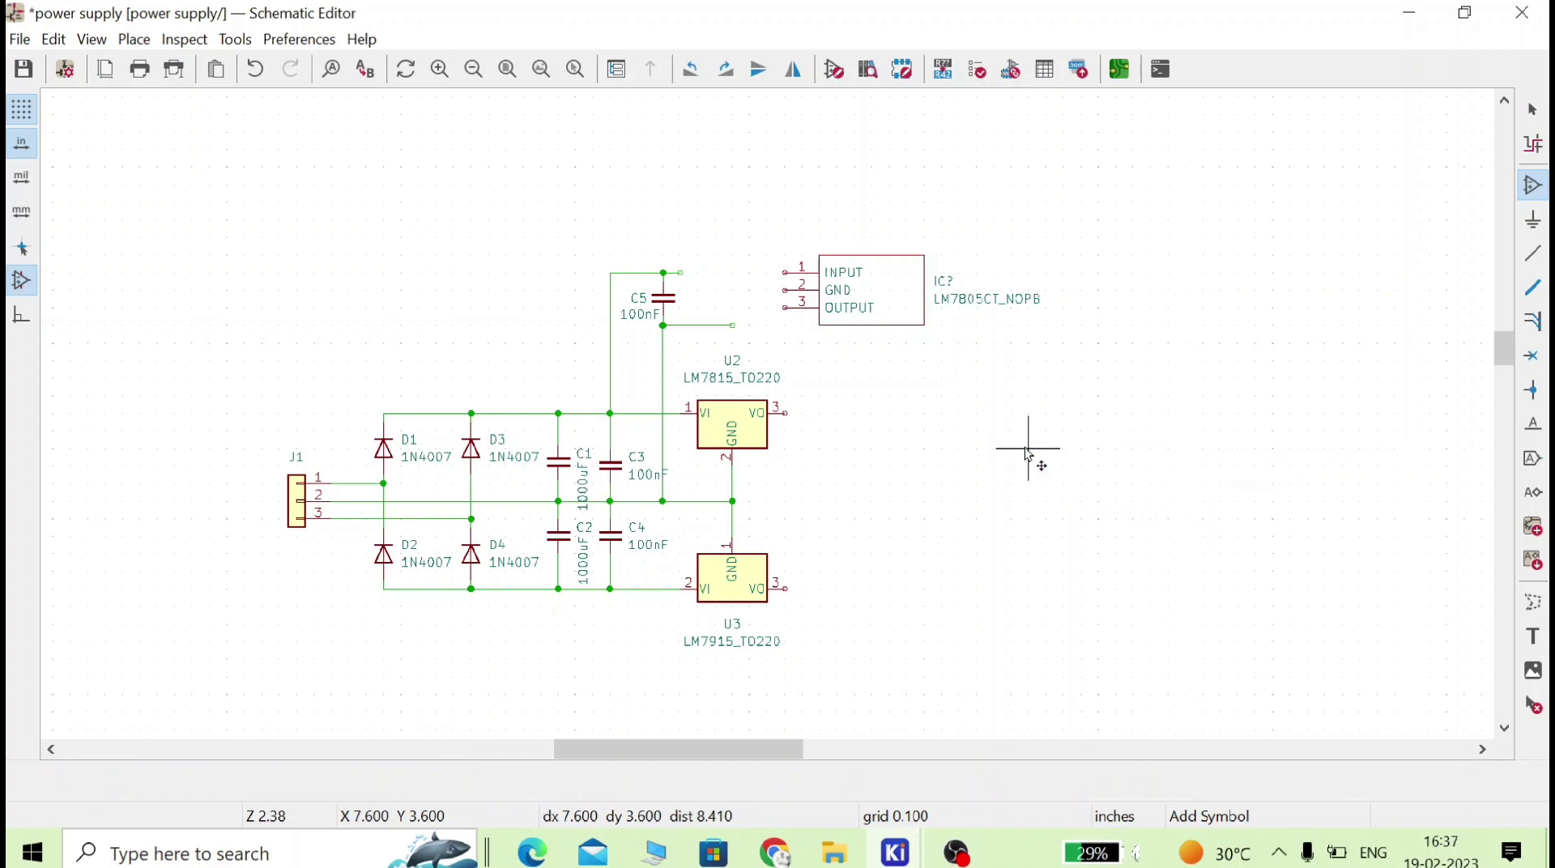
{"action": "left_click", "coordinate": [903, 328]}
{"action": "left_click", "coordinate": [1239, 115]}
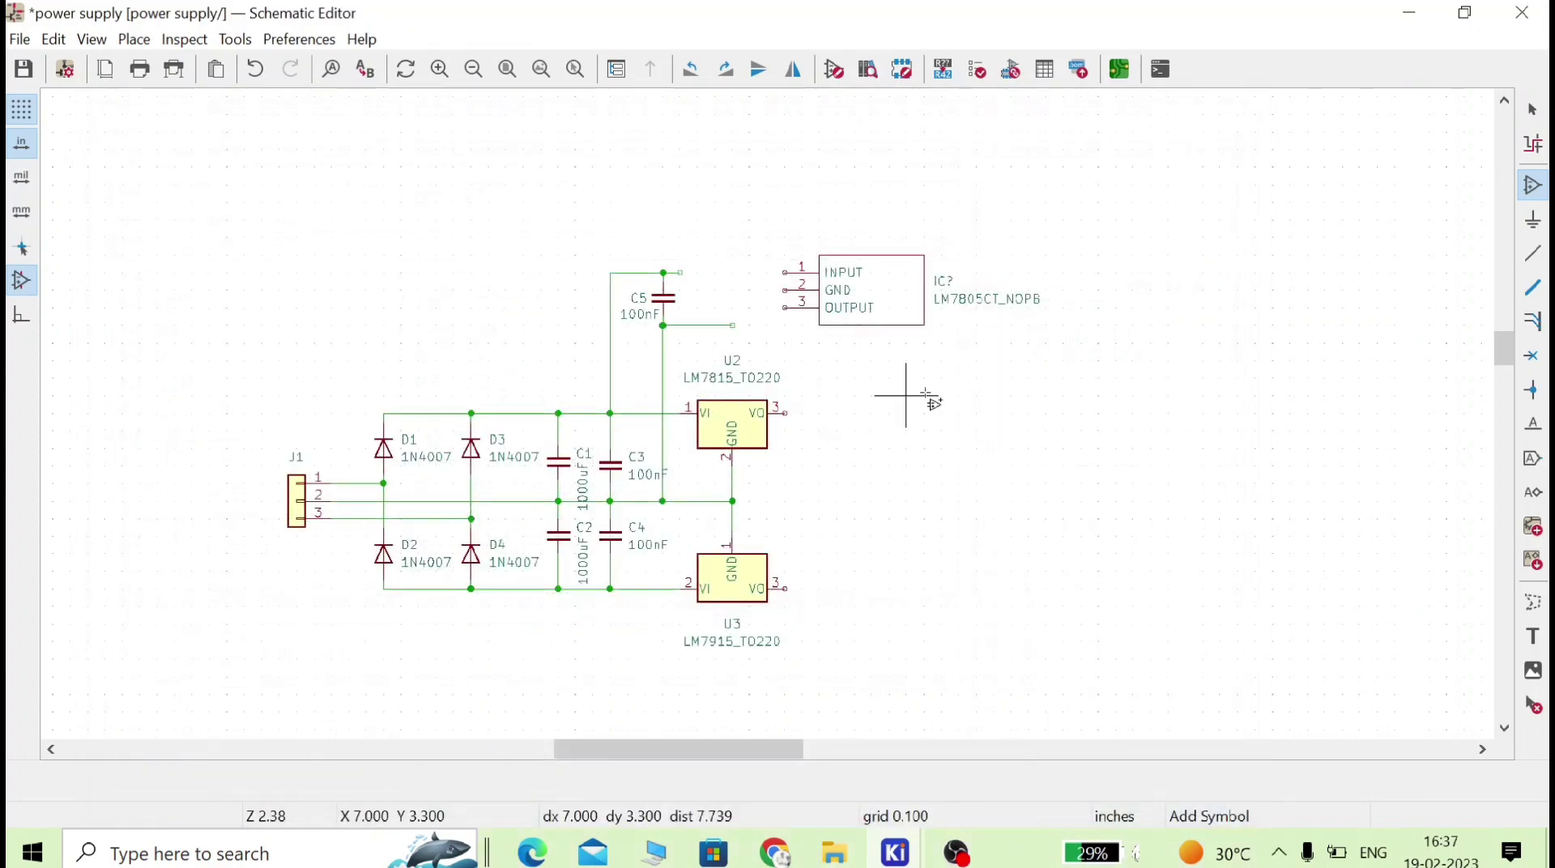
{"action": "key", "text": "Escape"}
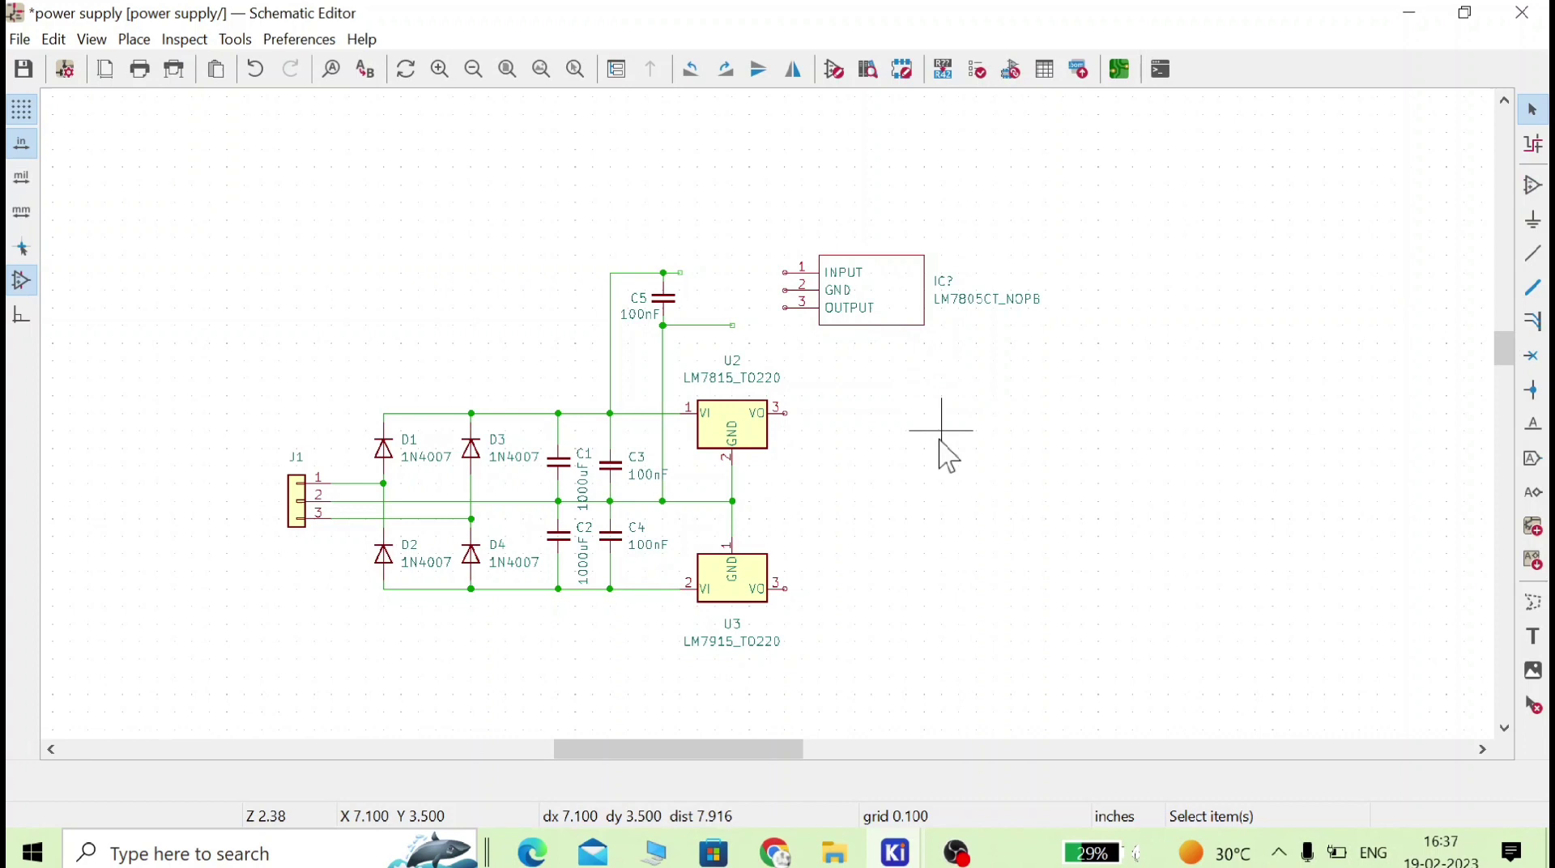
- Rotate the LM7805CT_NOPB symbol so its pins point down, and move it above the open wire ends beside C5
{"action": "left_click", "coordinate": [897, 328]}
{"action": "key", "text": "r"}
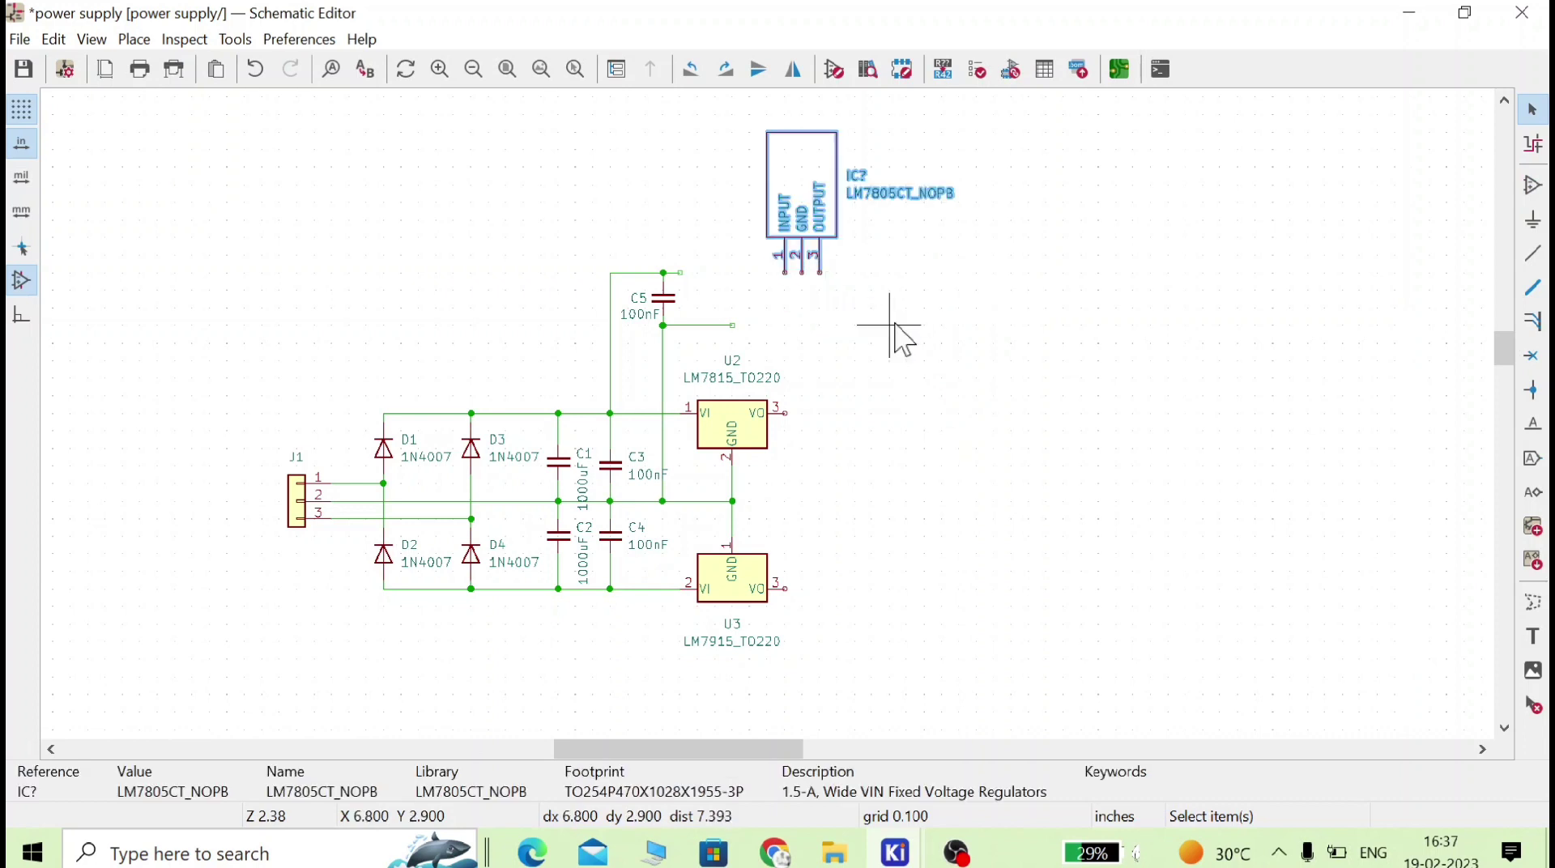
{"action": "left_click_drag", "start_coordinate": [810, 182], "coordinate": [717, 285]}
{"action": "left_click", "coordinate": [710, 280]}
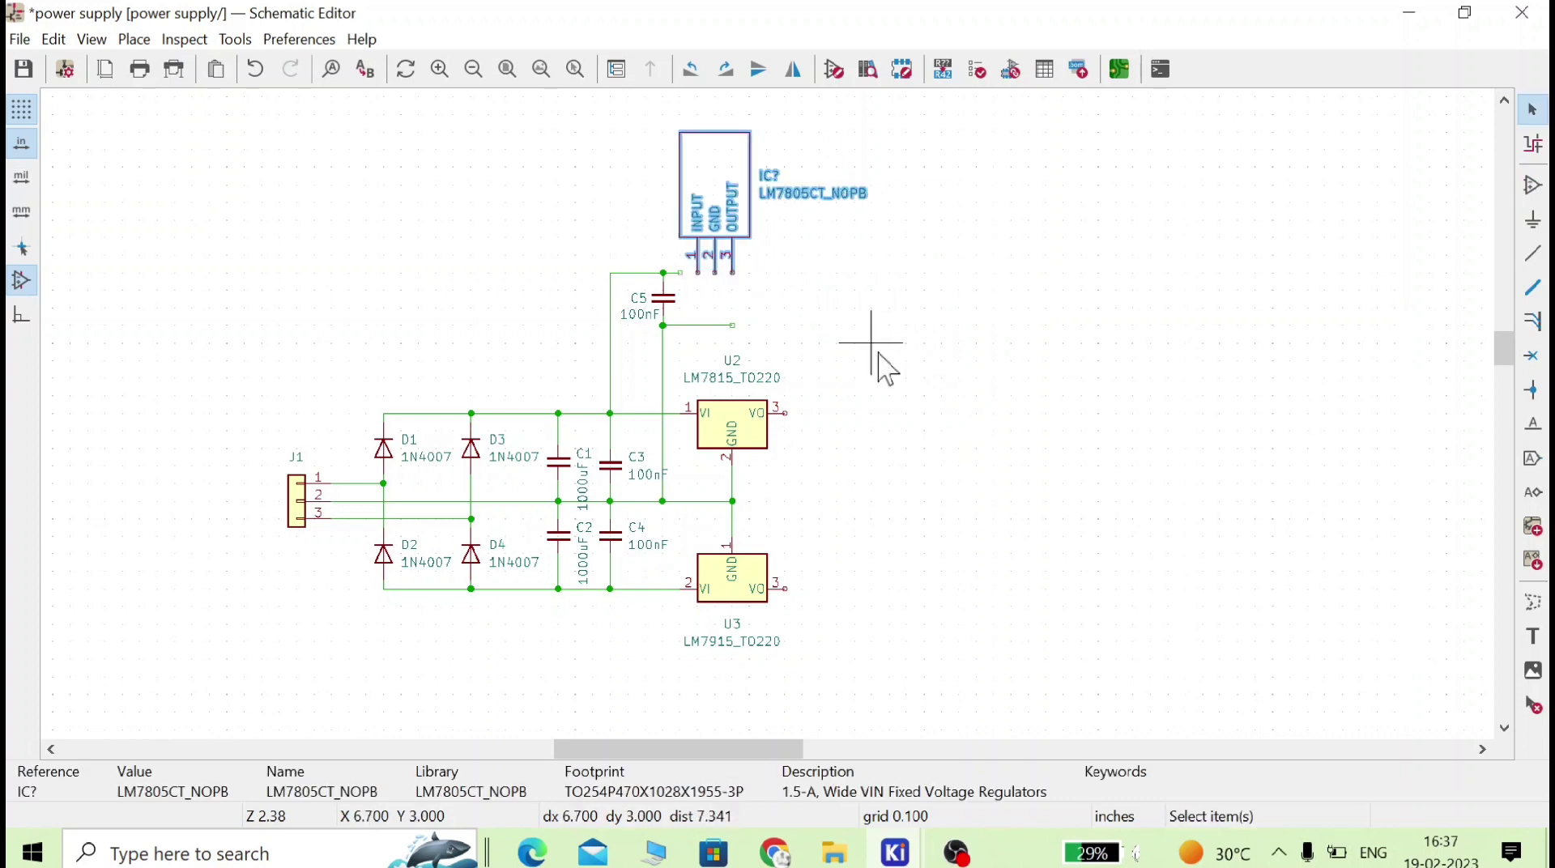
{"action": "left_click", "coordinate": [887, 381]}
- Wire the regulator's INPUT pin to C5's upper wire and GND to its lower wire, and draw a short open wire from OUTPUT
{"action": "key", "text": "w"}
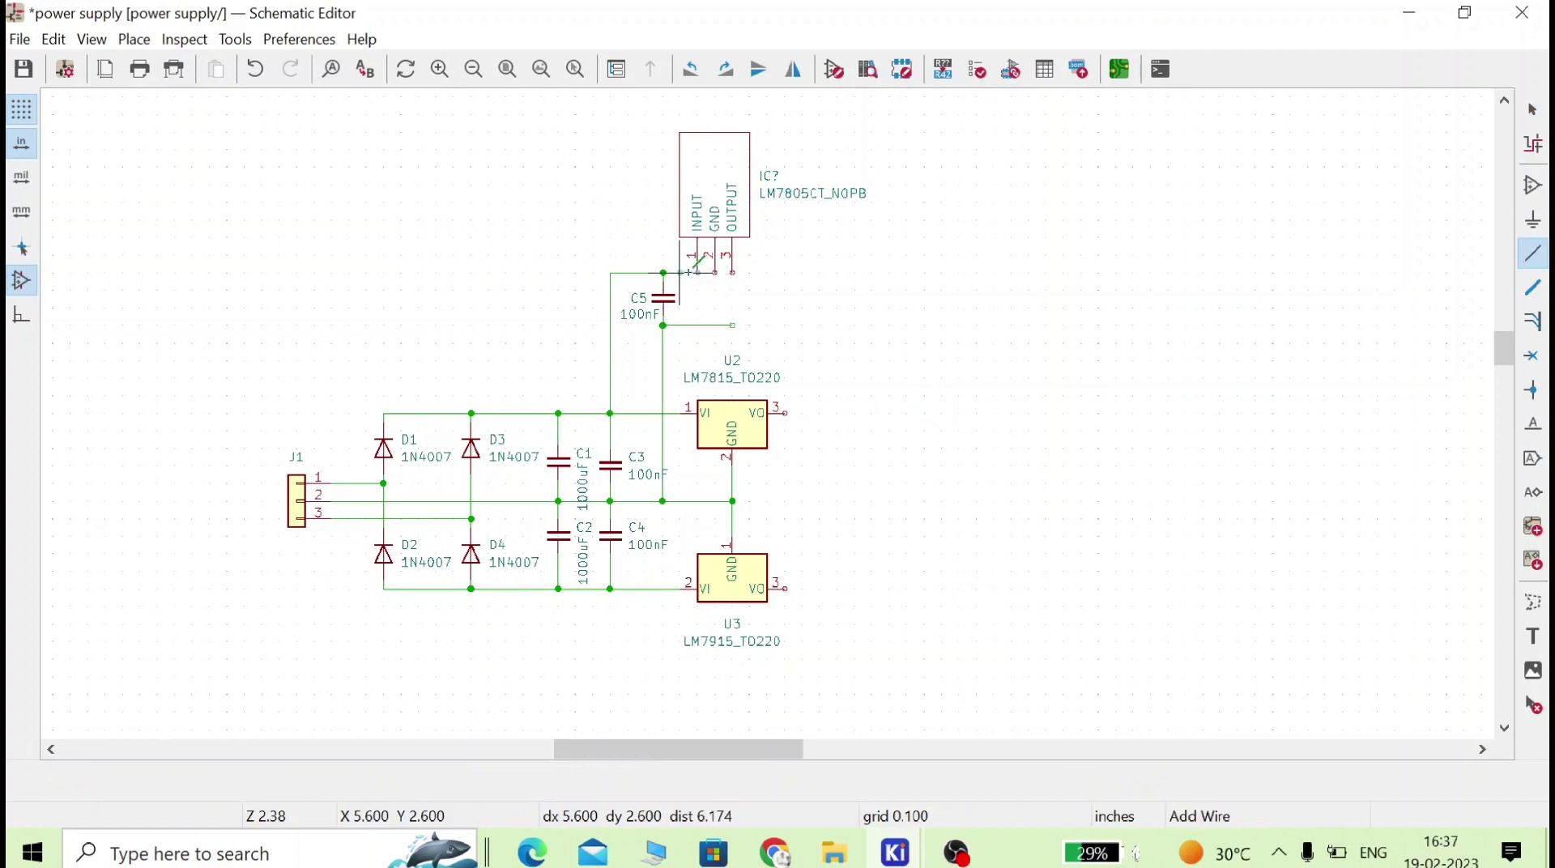
{"action": "key", "text": "Escape"}
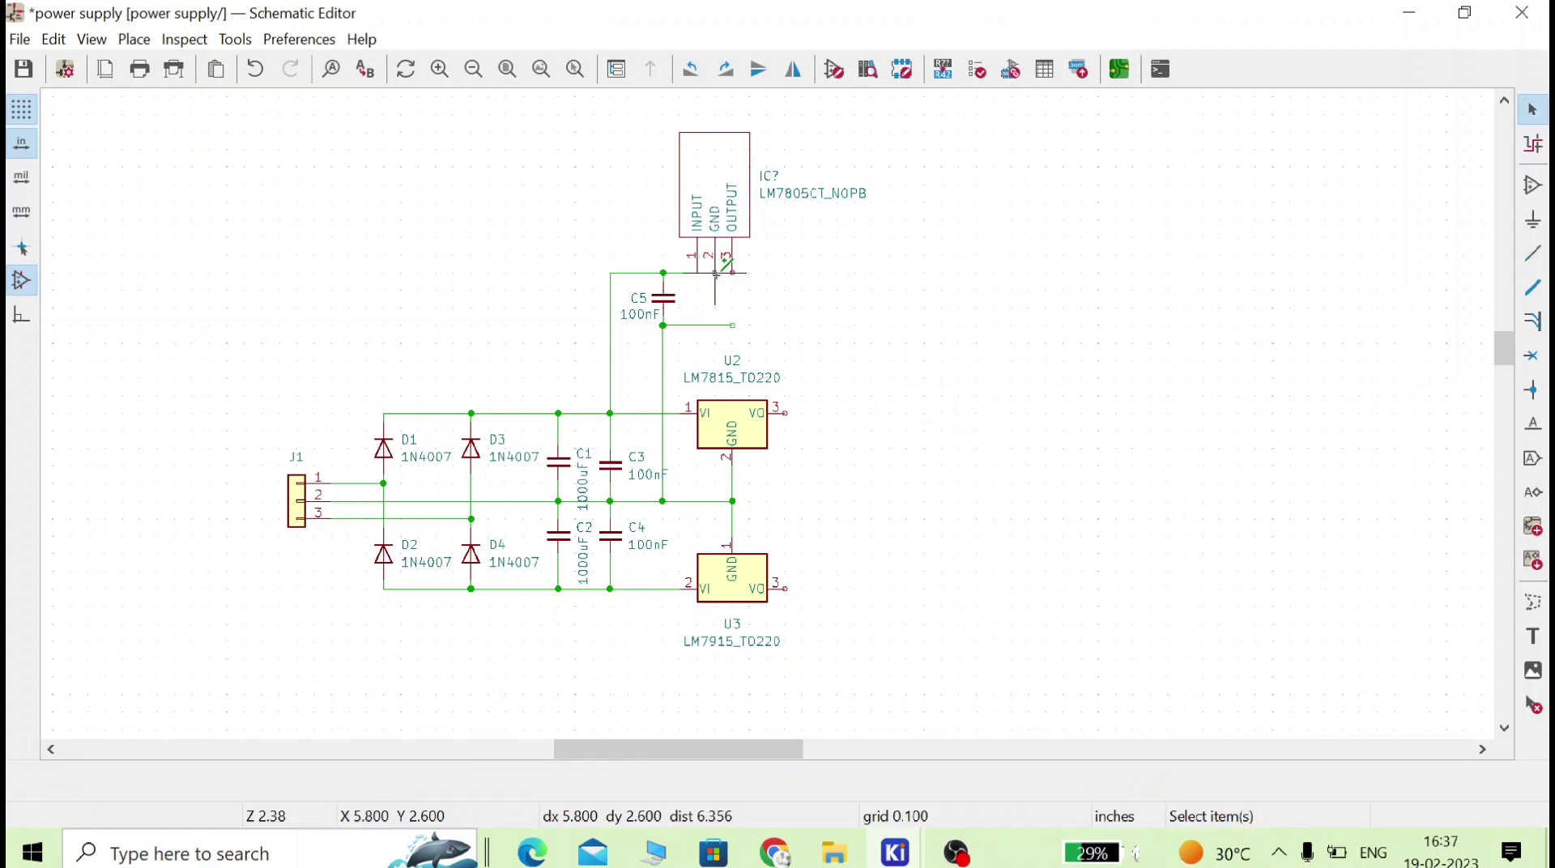
{"action": "key", "text": "w"}
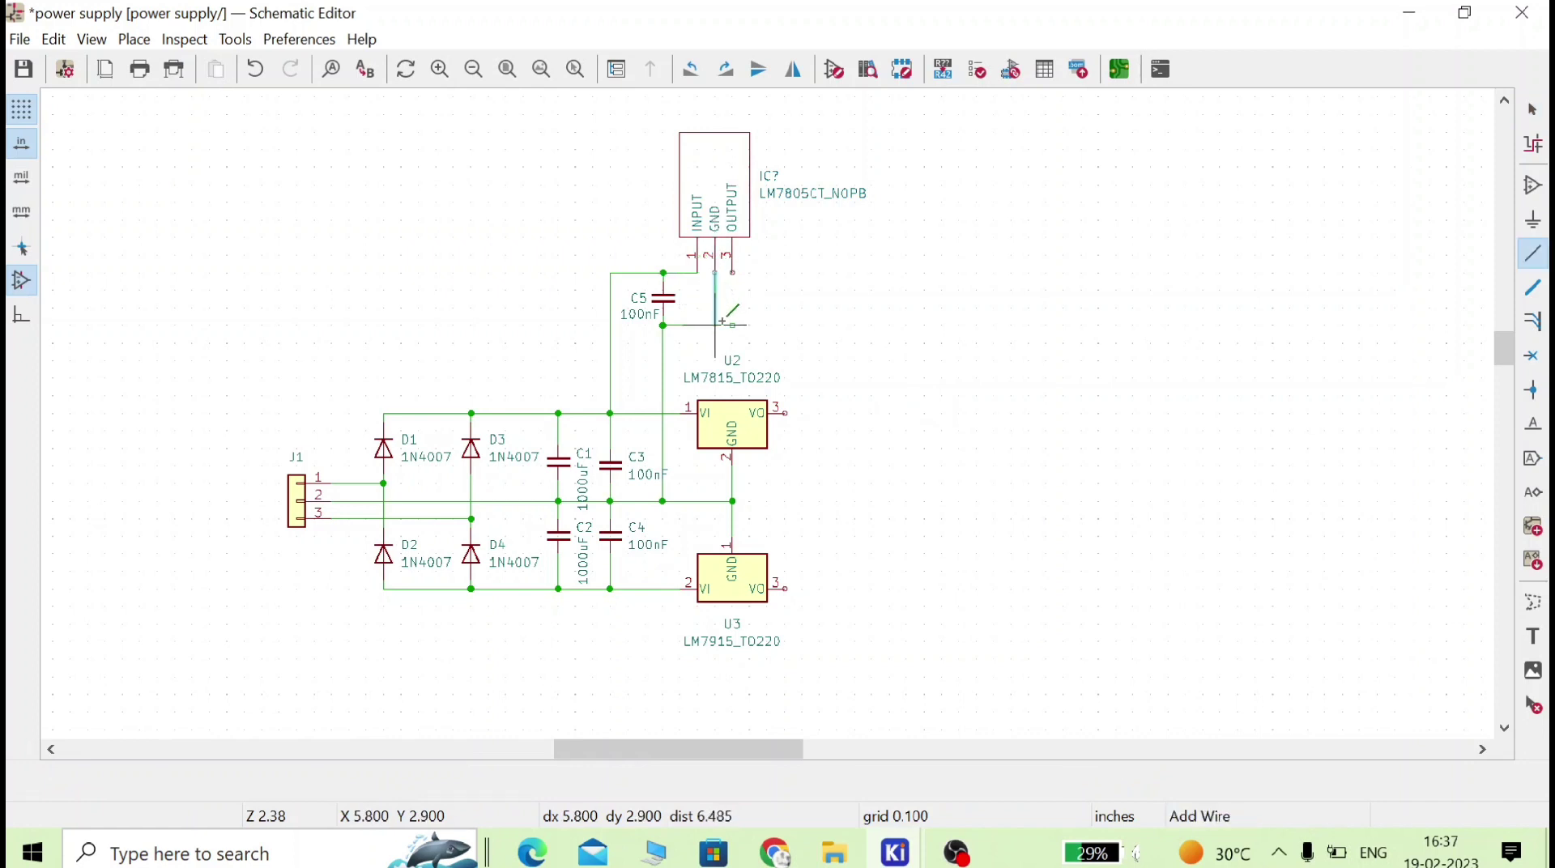
{"action": "left_click", "coordinate": [714, 325]}
{"action": "key", "text": "Escape"}
{"action": "key", "text": "w"}
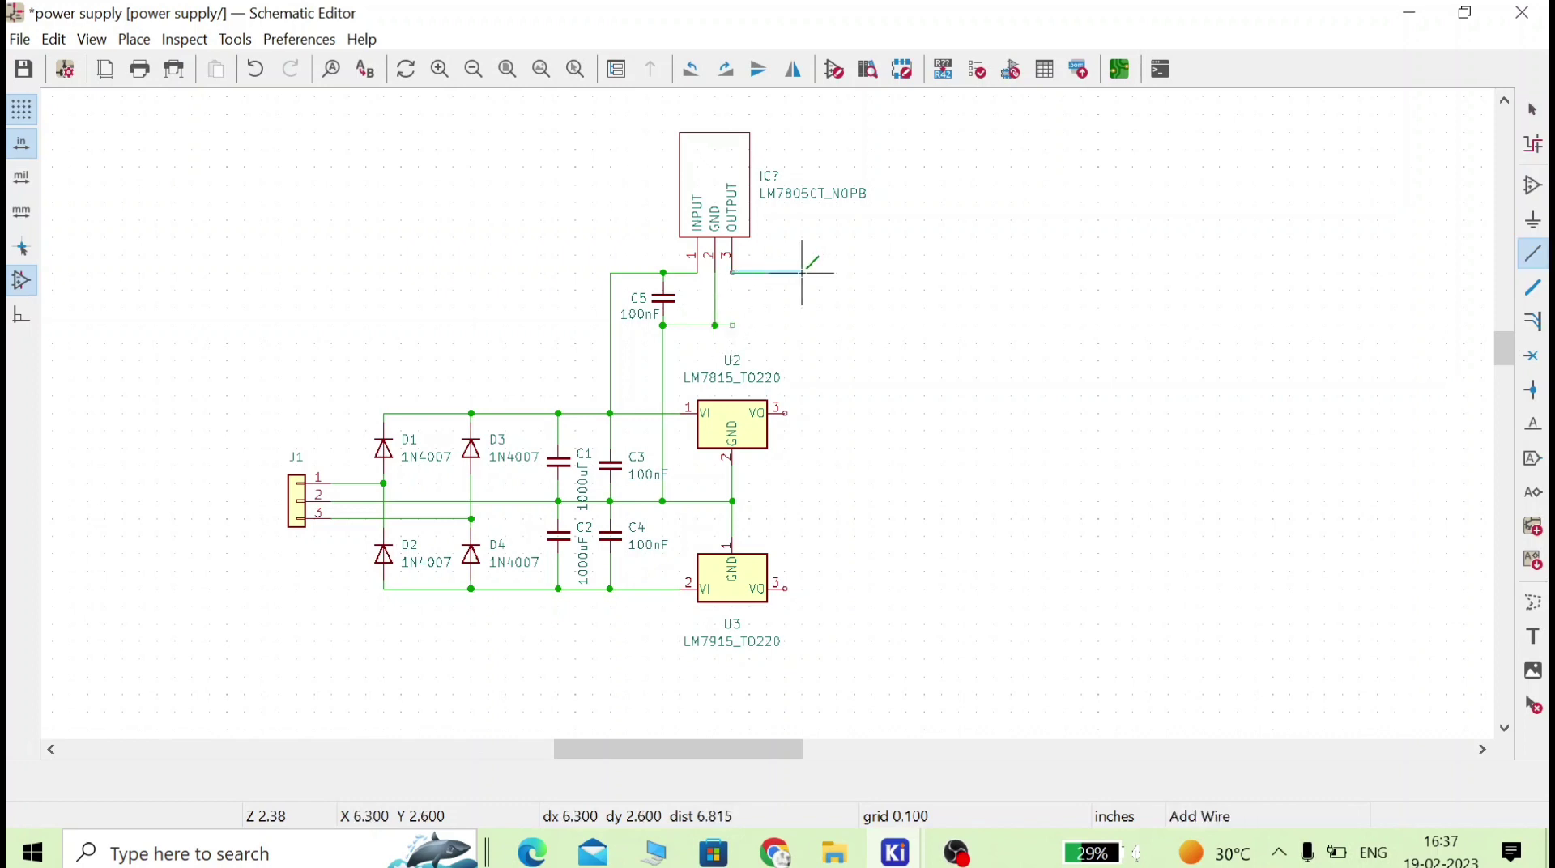
{"action": "left_click", "coordinate": [801, 273]}
{"action": "key", "text": "Escape"}
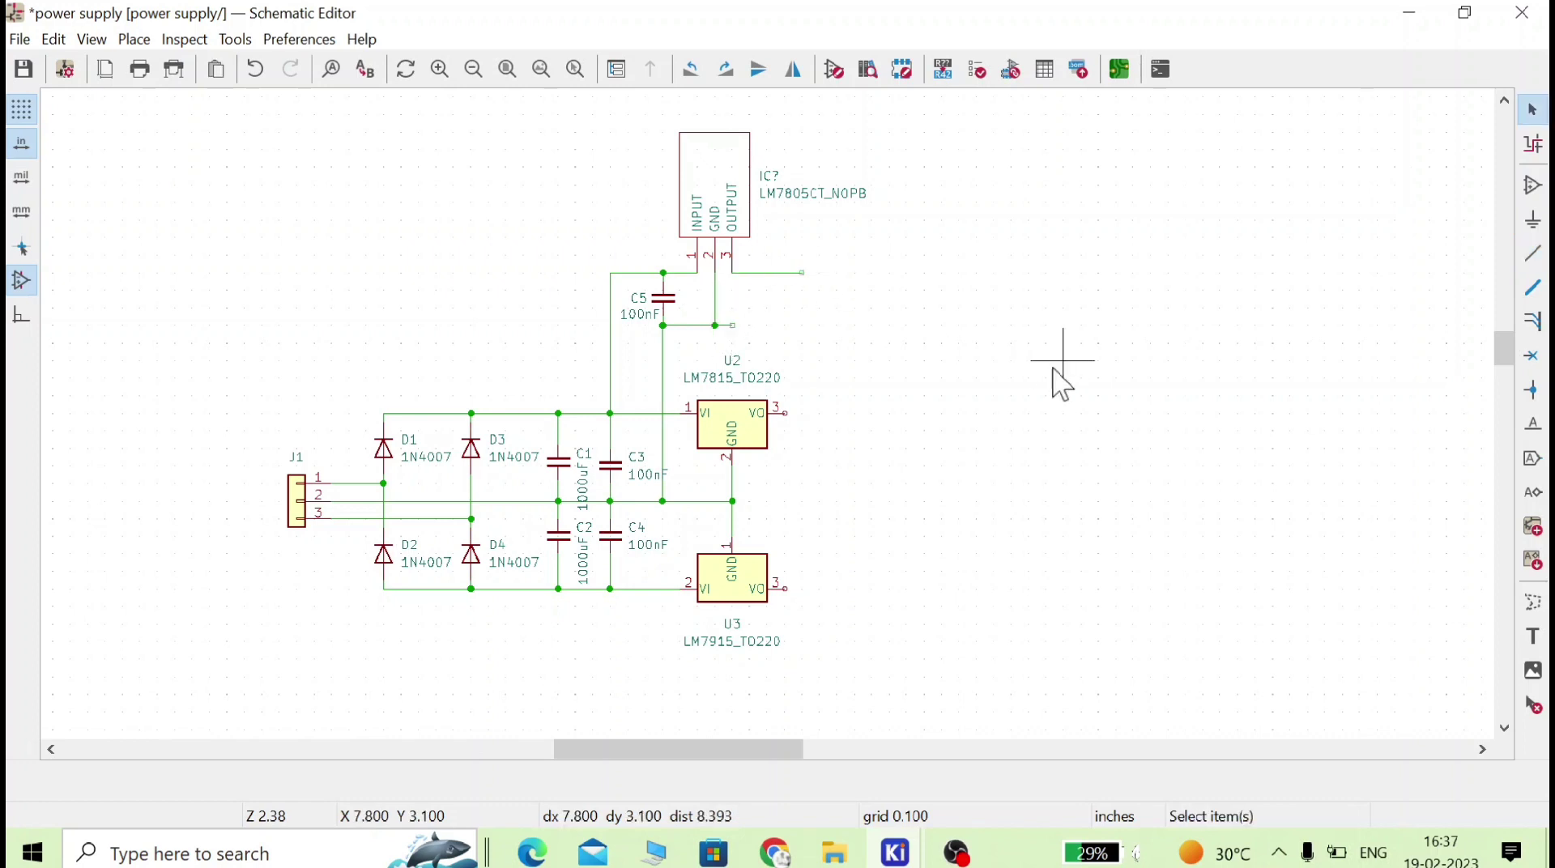
- Assign the LM7805 footprint from the User library to the LM7805CT_NOPB symbol
{"action": "double_click", "coordinate": [713, 199]}
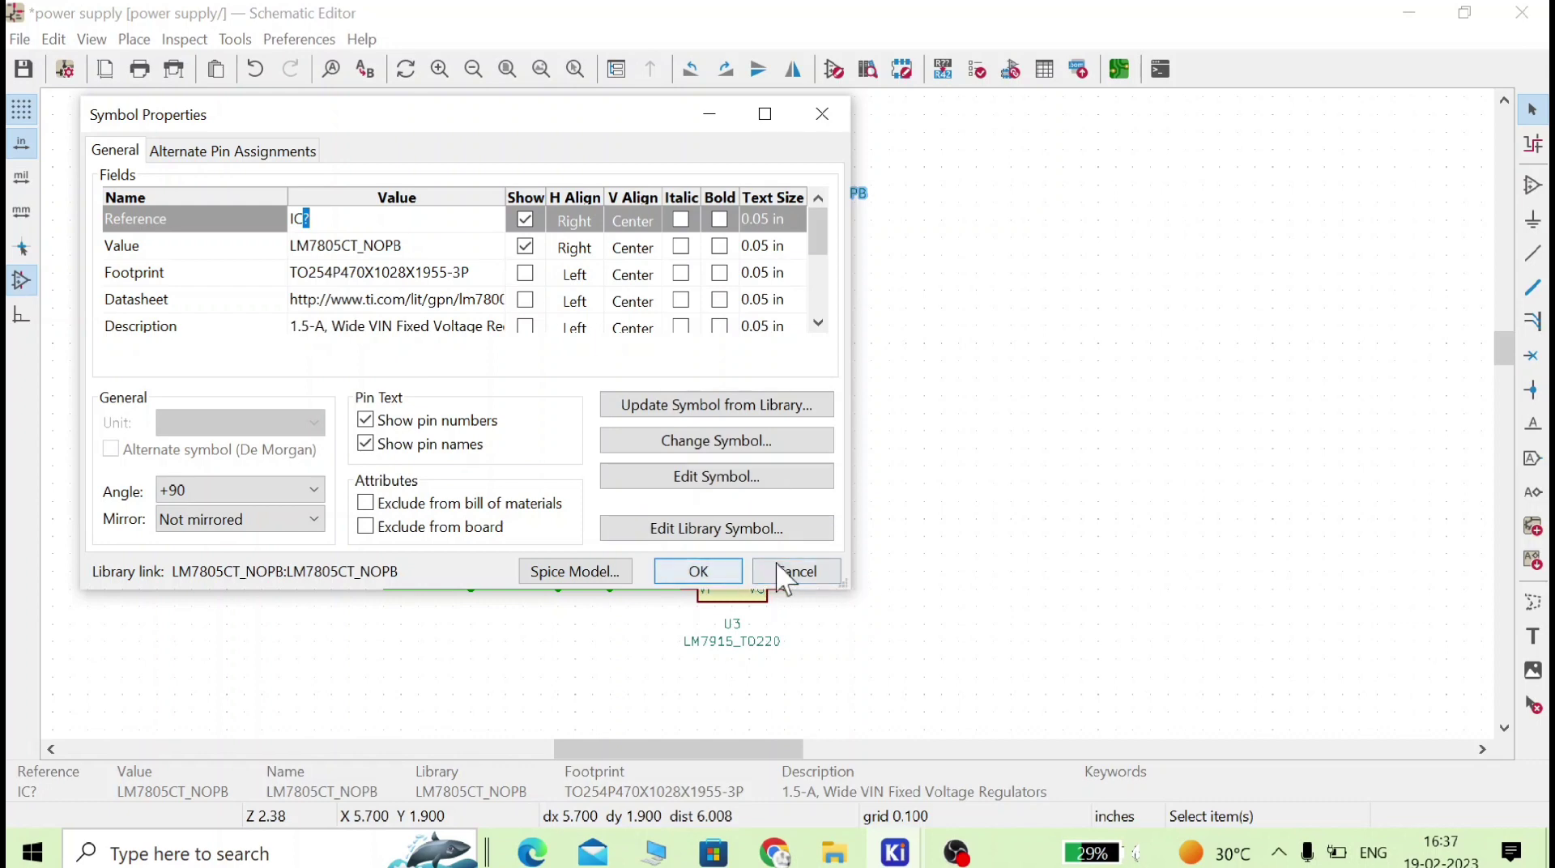
{"action": "left_click", "coordinate": [465, 272]}
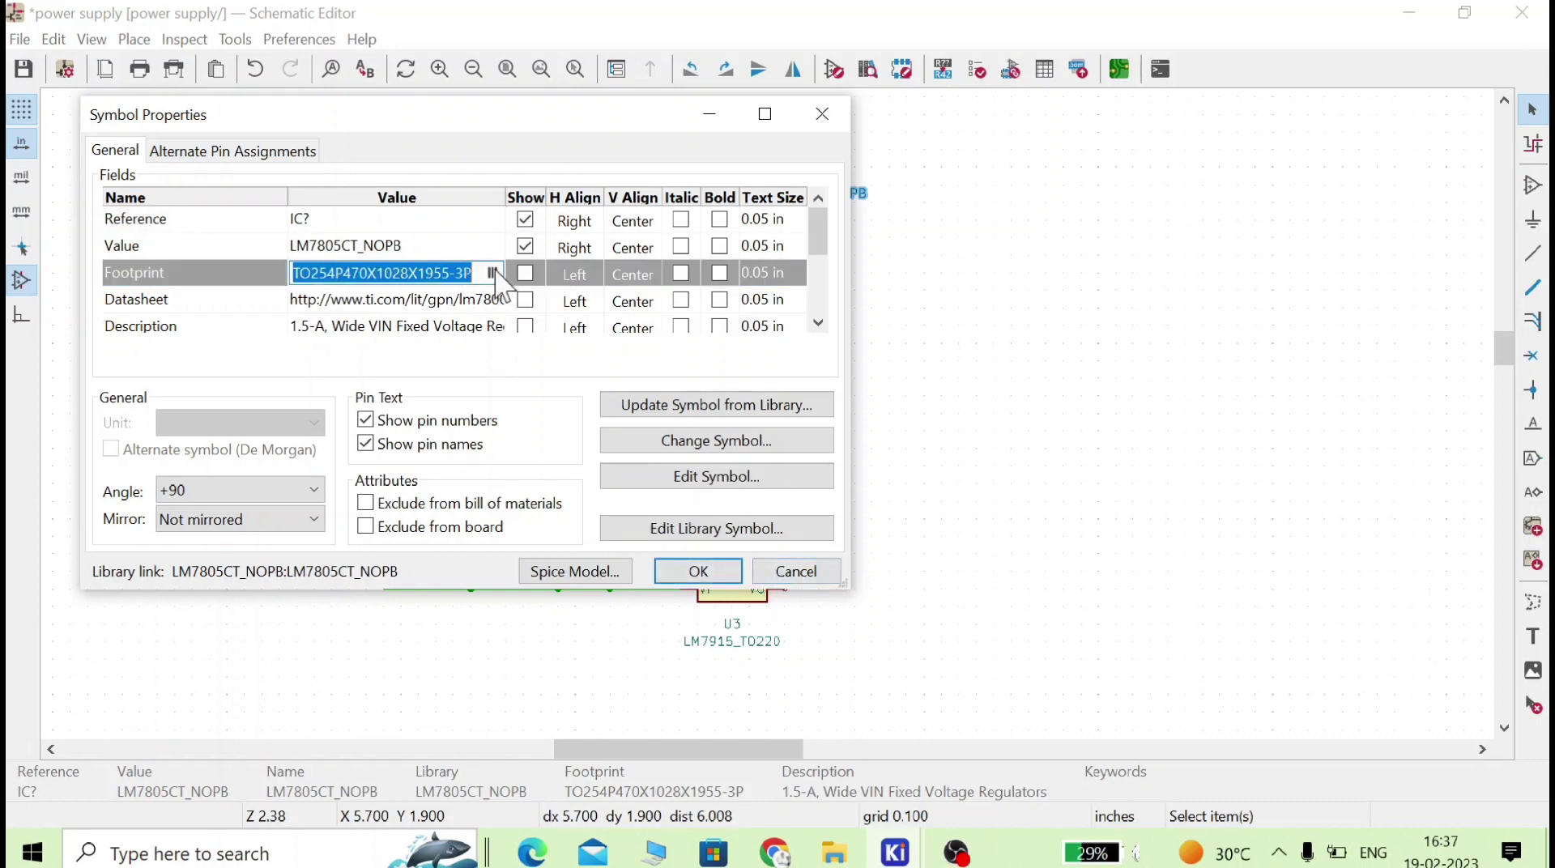
{"action": "left_click", "coordinate": [494, 272]}
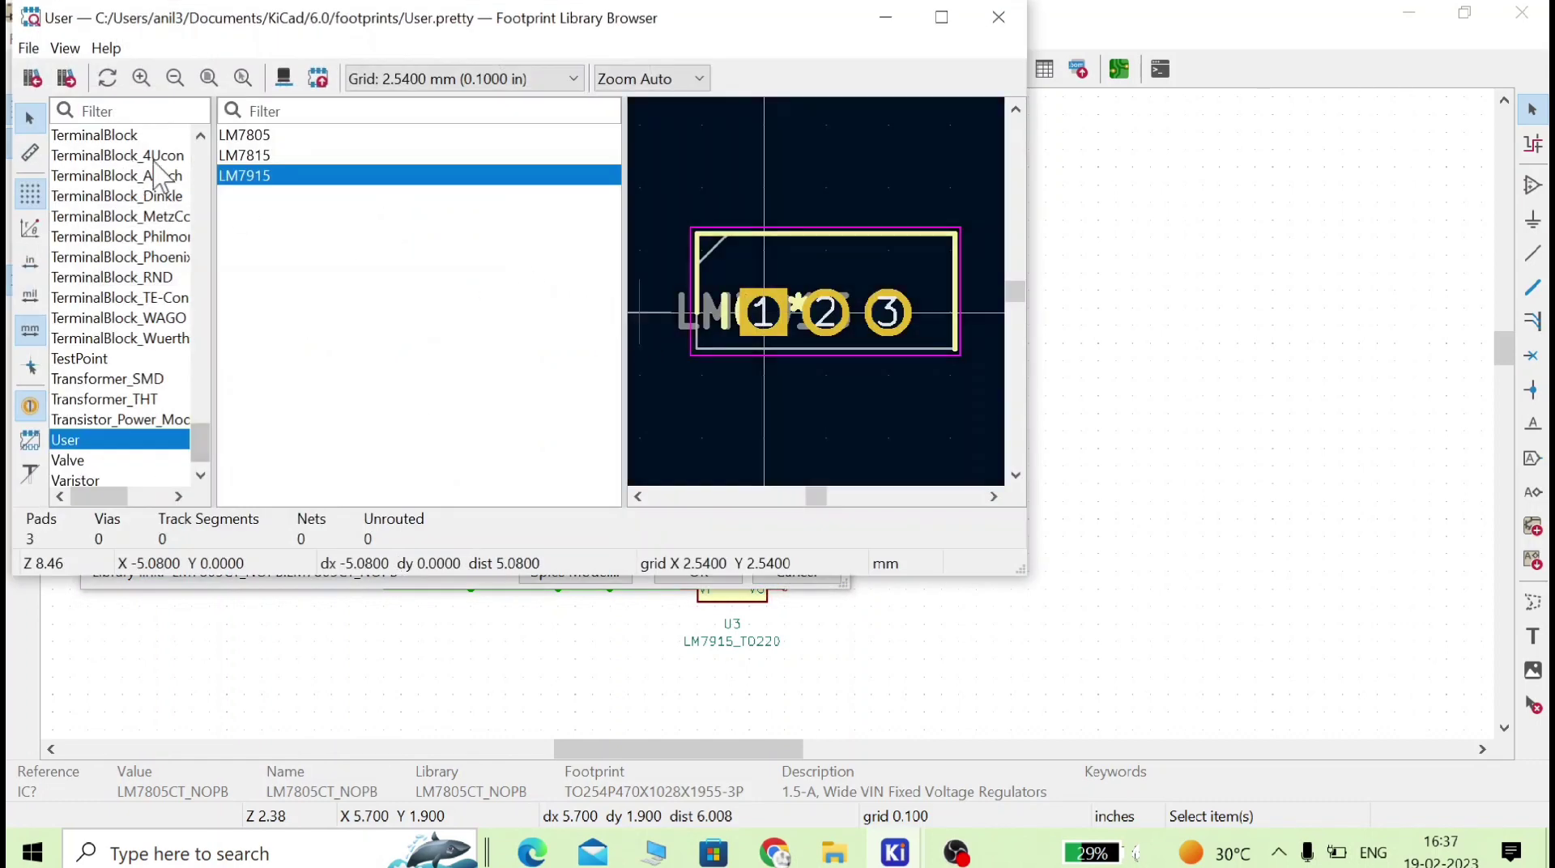
{"action": "double_click", "coordinate": [276, 136]}
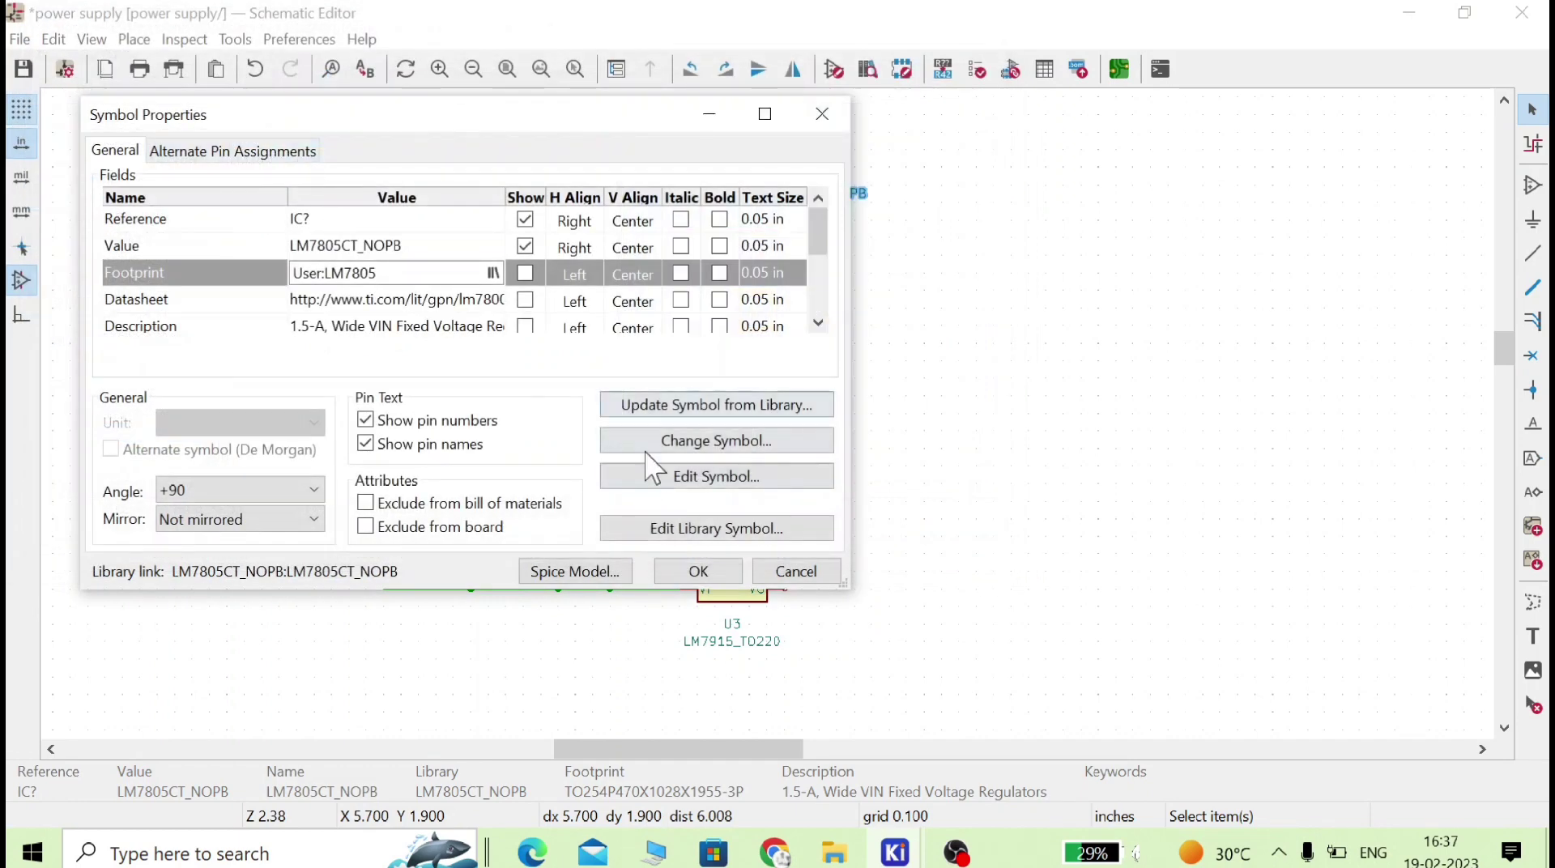
{"action": "left_click", "coordinate": [698, 571]}
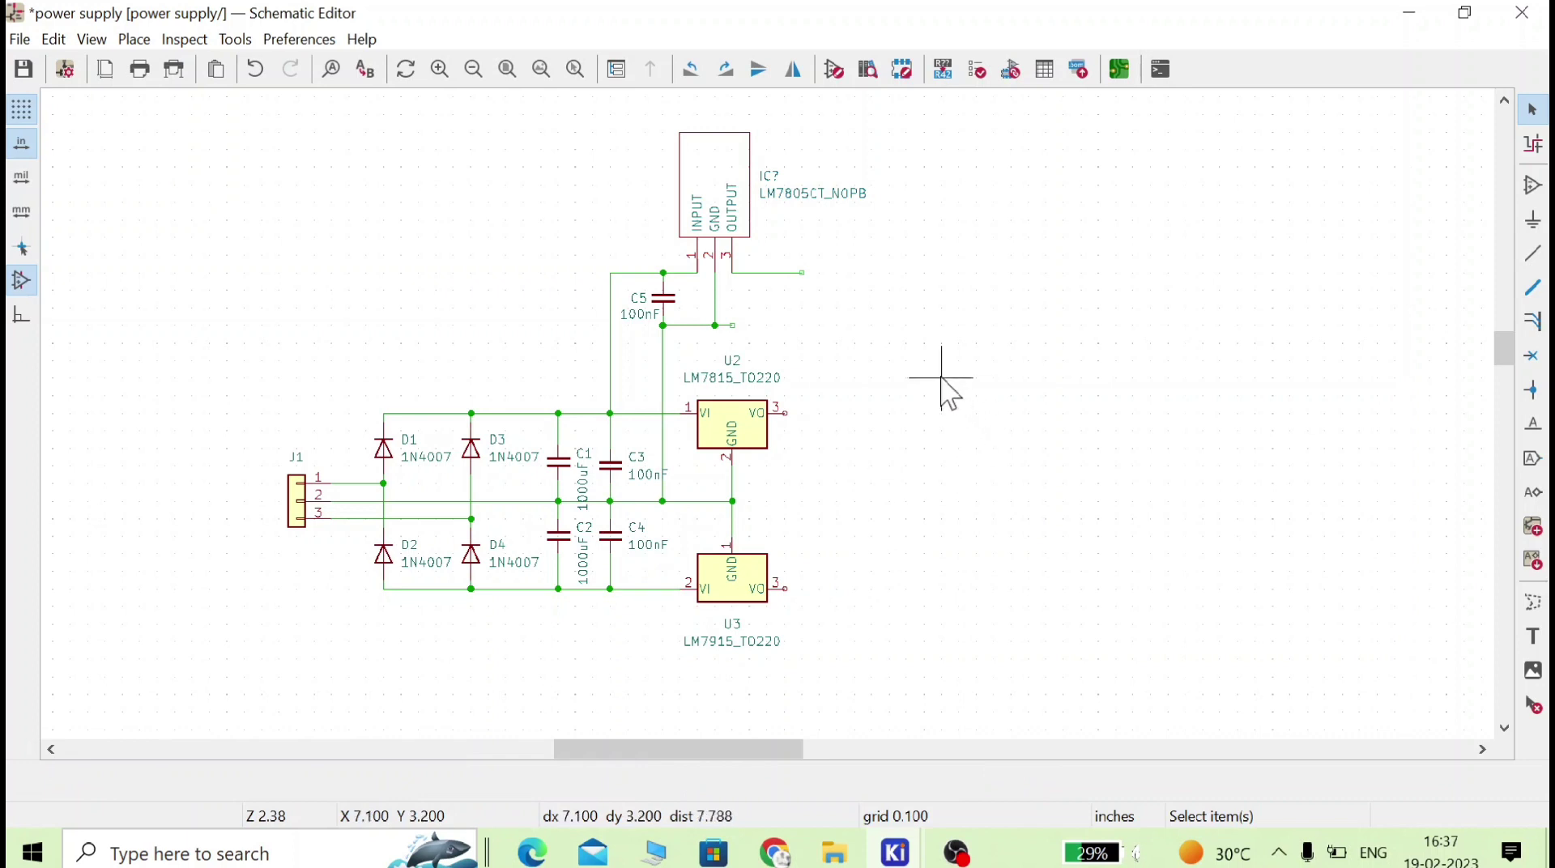